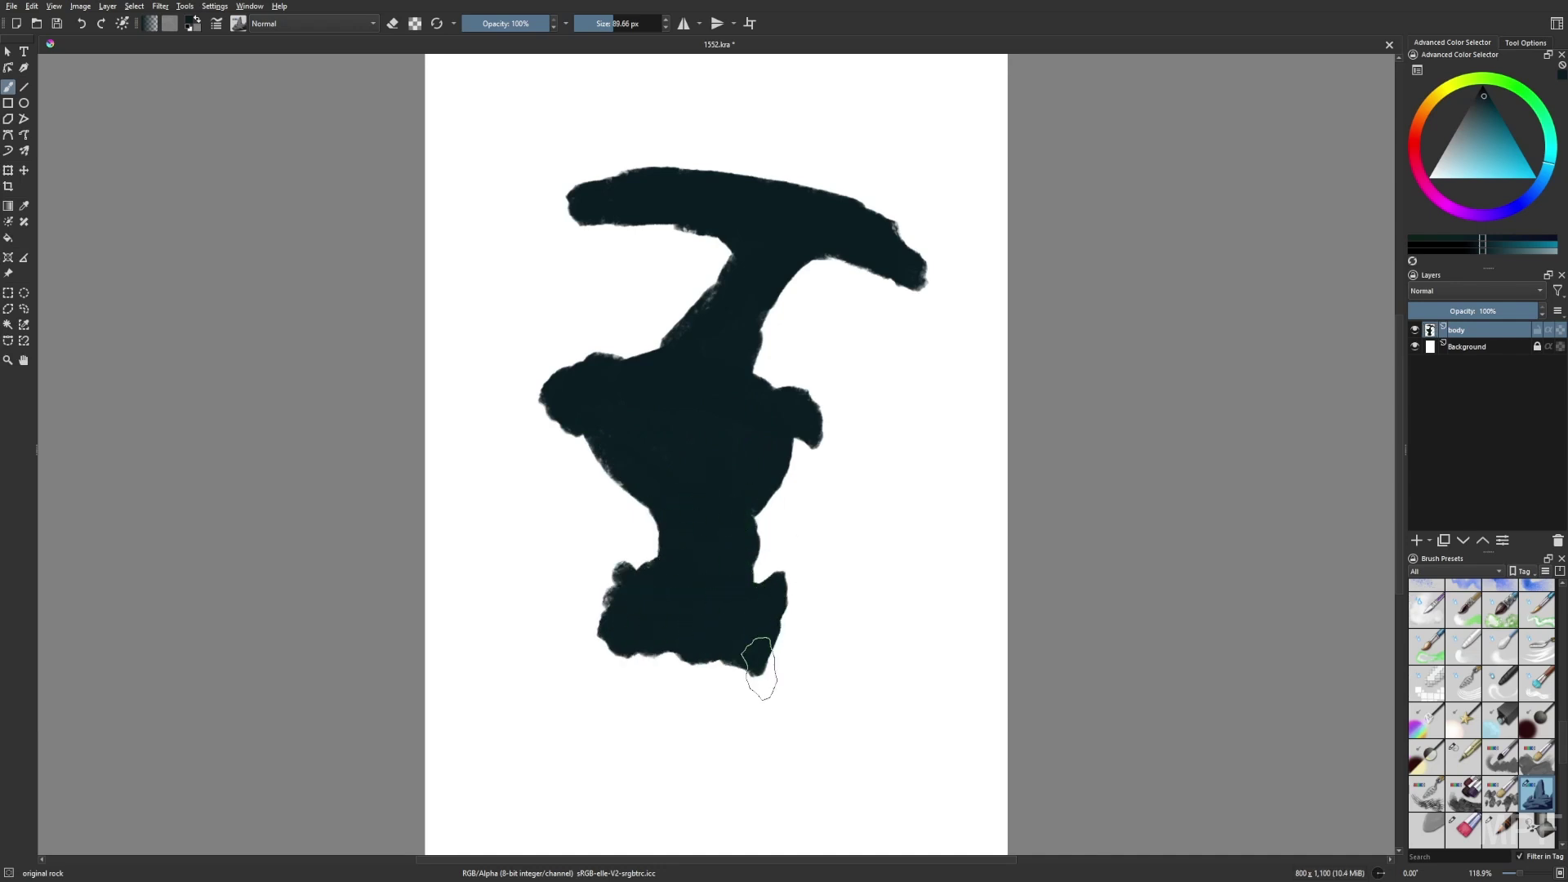
Paint two legs below the hips in the dark body colour and add small spikes on the outer thighs with a 40 px brush
key(m)
mouse_move(647, 623)
mouse_down()
mouse_move(778, 650)
mouse_move(815, 698)
mouse_move(807, 600)
mouse_move(662, 753)
mouse_move(696, 664)
mouse_move(651, 805)
mouse_move(684, 702)
mouse_move(839, 784)
mouse_move(822, 685)
mouse_move(660, 807)
mouse_move(654, 759)
mouse_up()
mouse_move(654, 760)
shift+mouse_down()
mouse_move(606, 760)
mouse_move(651, 692)
mouse_move(792, 589)
mouse_move(796, 433)
shift+mouse_up()
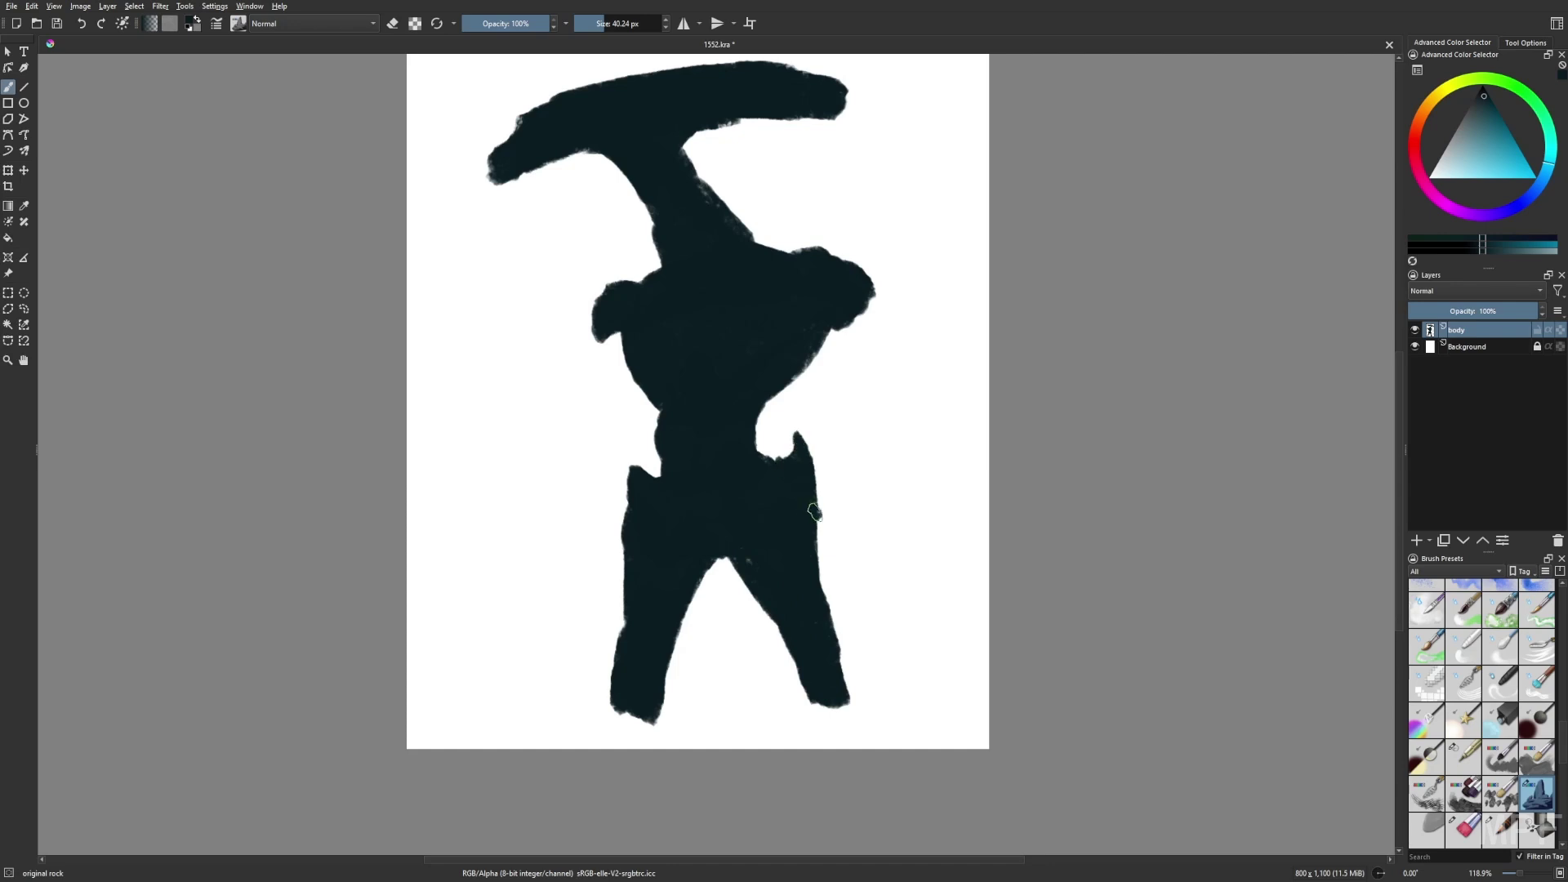
drag(837, 492, 825, 608)
drag(606, 516, 633, 602)
drag(716, 660, 705, 727)
drag(738, 519, 747, 459)
Smooth the silhouette's waist and neck edges and lengthen the lower end of the hammer-shaped head
key(e)
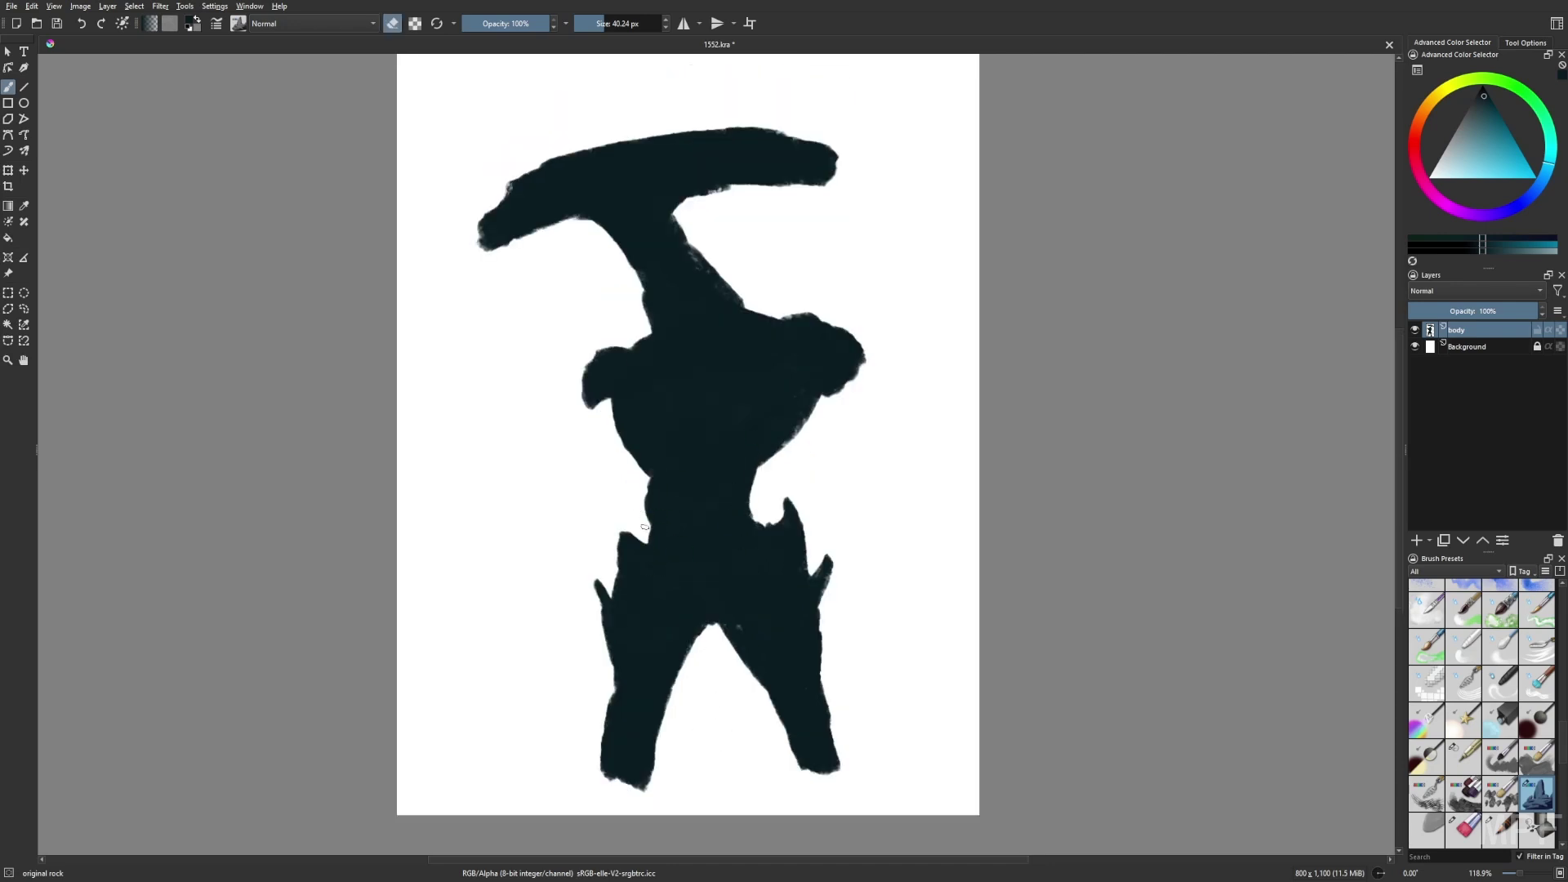
key(e)
mouse_move(640, 482)
mouse_down()
mouse_move(642, 529)
mouse_move(658, 478)
mouse_up()
drag(686, 255, 772, 319)
mouse_move(500, 201)
mouse_down()
mouse_move(476, 229)
mouse_move(566, 186)
mouse_move(509, 190)
mouse_move(602, 182)
mouse_up()
Paint pointed, claw-like shapes at the lower ends of both legs
scroll(639, 222, down, 2)
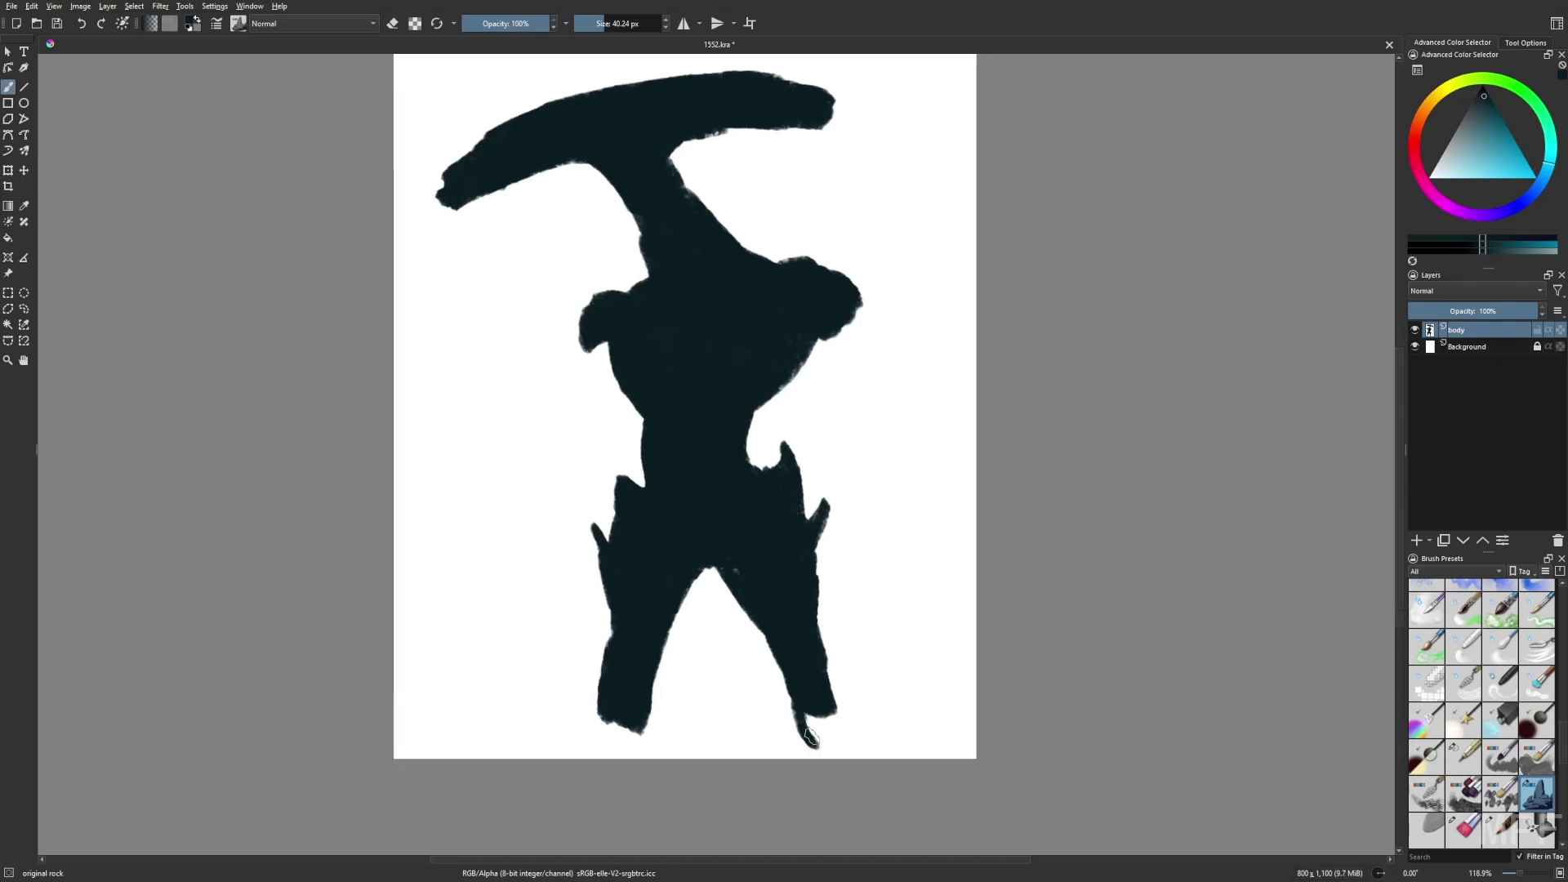
mouse_move(817, 709)
mouse_down()
mouse_move(854, 756)
mouse_move(829, 758)
mouse_up()
mouse_move(605, 711)
mouse_down()
mouse_move(649, 743)
mouse_move(664, 717)
mouse_up()
mouse_move(850, 735)
mouse_down()
mouse_move(857, 714)
mouse_move(861, 753)
mouse_up()
drag(603, 710, 603, 733)
drag(797, 731, 745, 609)
Paint both arms hanging from the shoulders down to hip level in the dark body colour
key(2)
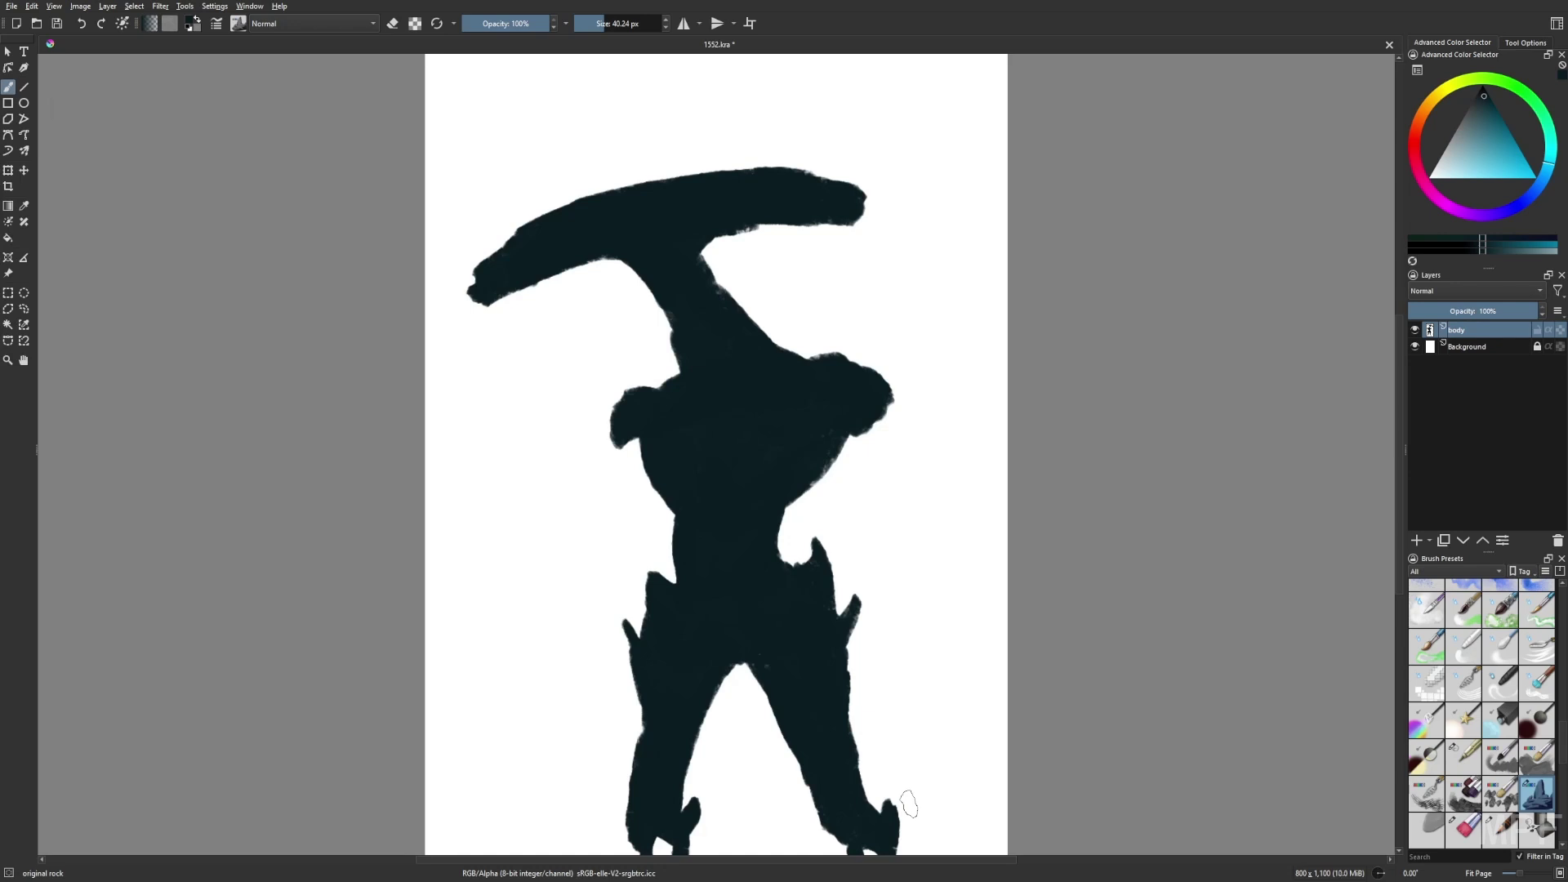
drag(637, 441, 584, 666)
mouse_move(866, 432)
mouse_down()
mouse_move(882, 666)
mouse_move(886, 653)
mouse_up()
mouse_move(621, 465)
mouse_down()
mouse_move(576, 691)
mouse_move(609, 597)
mouse_up()
mouse_move(866, 429)
mouse_down()
mouse_move(897, 647)
mouse_move(858, 460)
mouse_move(870, 563)
mouse_up()
Mirror the canvas view, reduce the brush to 30 px and extend both arm ends and the tips of the head
key(m)
key(bracketleft)
key(bracketleft)
key(bracketleft)
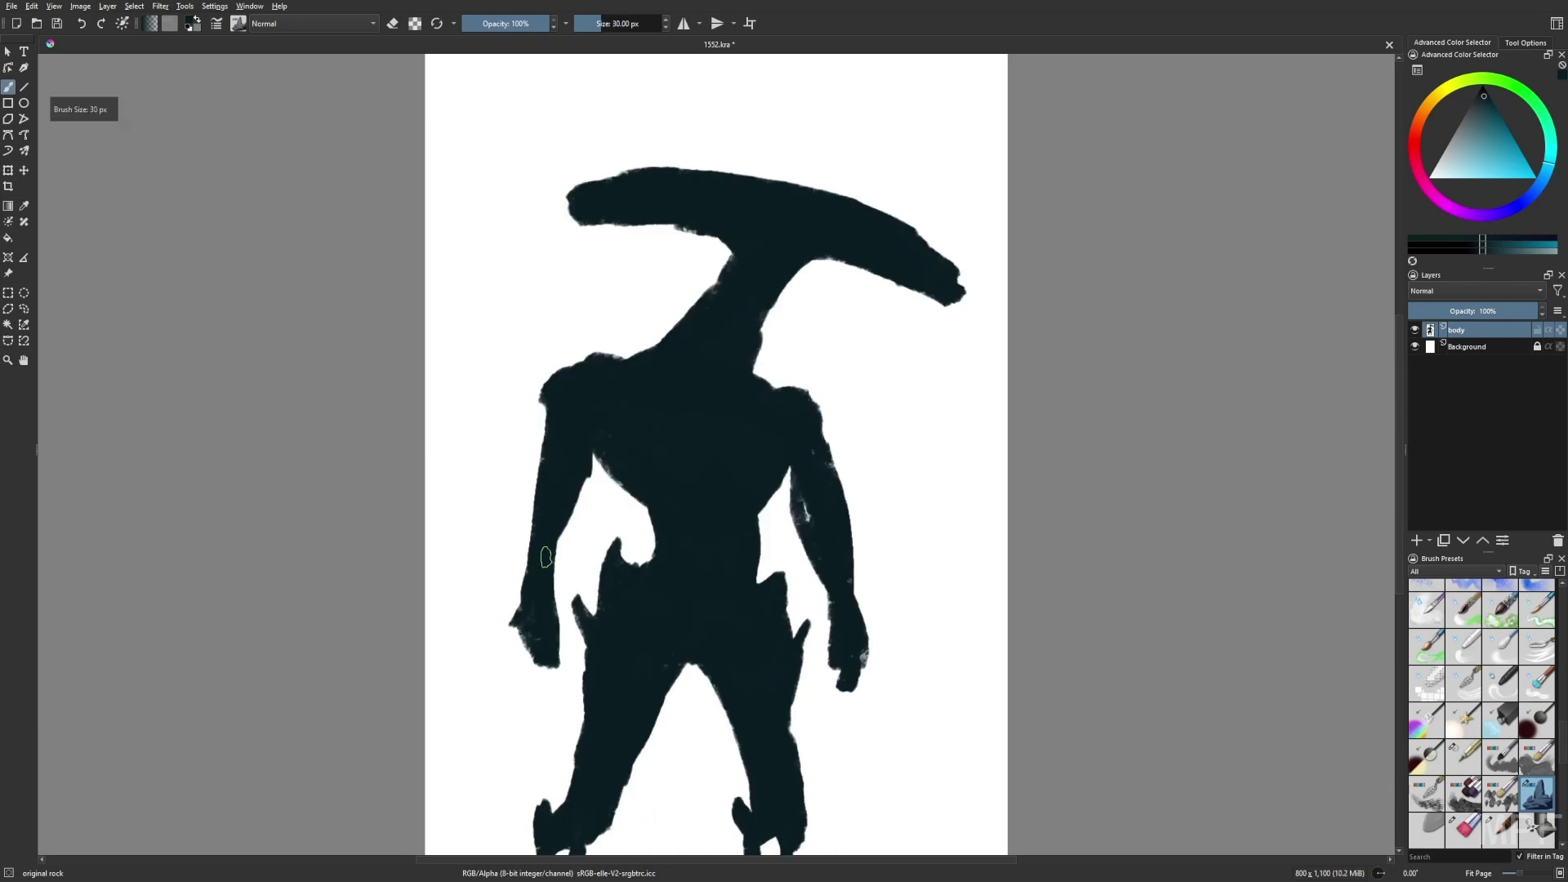
drag(516, 633, 541, 696)
drag(833, 668, 836, 711)
mouse_move(557, 223)
mouse_down()
mouse_move(592, 216)
mouse_move(552, 196)
mouse_move(641, 171)
mouse_up()
drag(952, 298, 963, 306)
Paint long, thin forearms below both arms, leaving a narrow gap along the middle of each
drag(525, 688, 494, 845)
drag(525, 653, 475, 843)
mouse_move(493, 821)
mouse_down()
mouse_move(500, 721)
mouse_move(477, 765)
mouse_move(494, 767)
mouse_move(532, 641)
mouse_up()
mouse_move(853, 658)
mouse_down()
mouse_move(838, 691)
mouse_move(857, 800)
mouse_up()
mouse_move(858, 627)
mouse_down()
mouse_move(846, 714)
mouse_move(891, 801)
mouse_up()
drag(849, 645, 870, 796)
mouse_move(863, 461)
mouse_down()
mouse_move(858, 490)
mouse_move(868, 466)
mouse_up()
Paint the left lower leg from the knee spike down to the canvas's lower edge with the 26 px brush
key(ctrl+t)
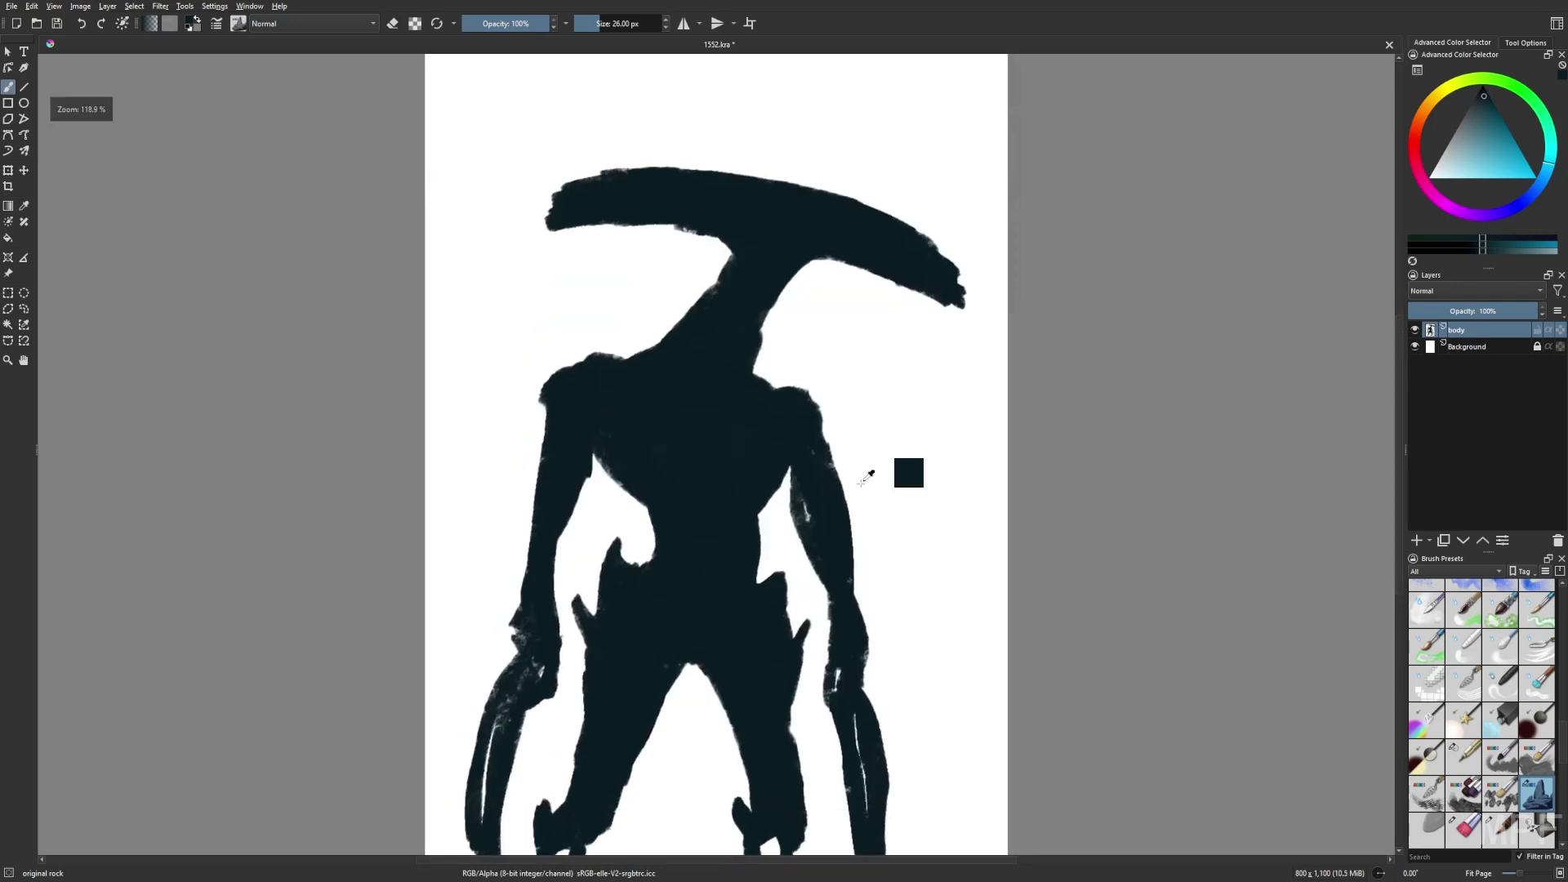
key(b)
drag(542, 794, 535, 851)
mouse_move(546, 792)
mouse_down()
mouse_move(539, 848)
mouse_move(569, 799)
mouse_move(539, 831)
mouse_move(517, 853)
mouse_up()
drag(574, 797, 543, 850)
drag(524, 792, 510, 852)
drag(801, 752, 797, 722)
mouse_move(758, 736)
mouse_down()
mouse_move(775, 770)
mouse_move(758, 795)
mouse_move(794, 789)
mouse_move(758, 783)
mouse_move(799, 823)
mouse_up()
drag(750, 780, 753, 782)
key(ctrl+z)
key(ctrl+z)
key(ctrl+z)
key(ctrl+z)
key(ctrl+z)
key(ctrl+z)
Paint the right lower leg below the knee and thicken both lower legs around their open gaps
drag(751, 737, 762, 801)
drag(780, 776, 748, 821)
mouse_move(739, 821)
mouse_down()
mouse_move(747, 761)
mouse_move(741, 817)
mouse_up()
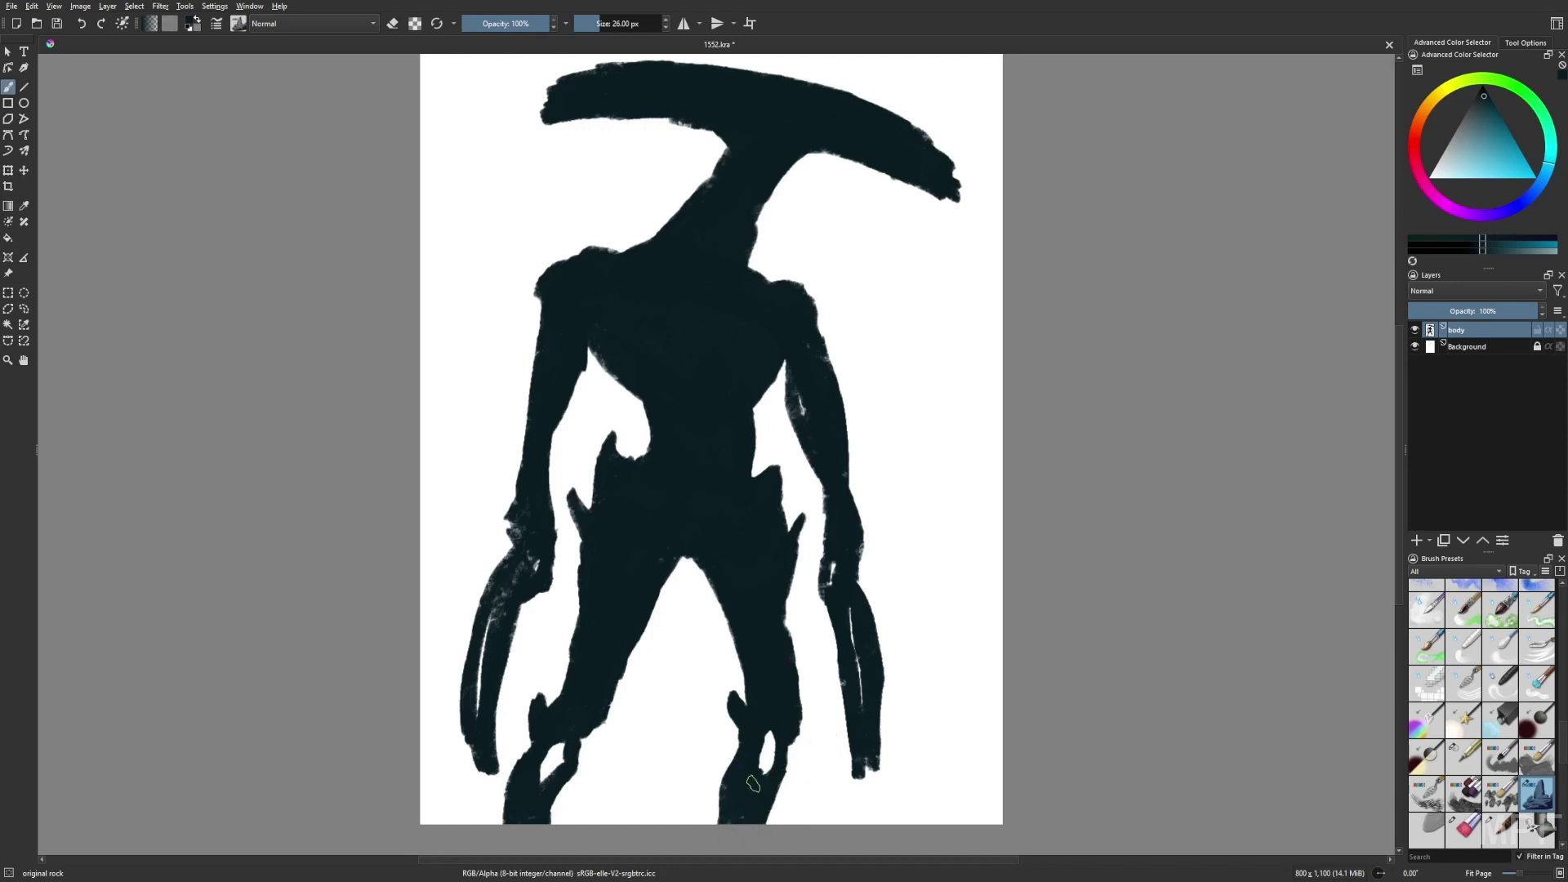
drag(546, 761, 542, 786)
drag(760, 743, 776, 734)
drag(565, 736, 554, 746)
drag(773, 745, 753, 789)
key(e)
key(e)
Extend both forearms into hands reaching the canvas's lower edge and fill out the neck's right contour
drag(864, 794, 868, 769)
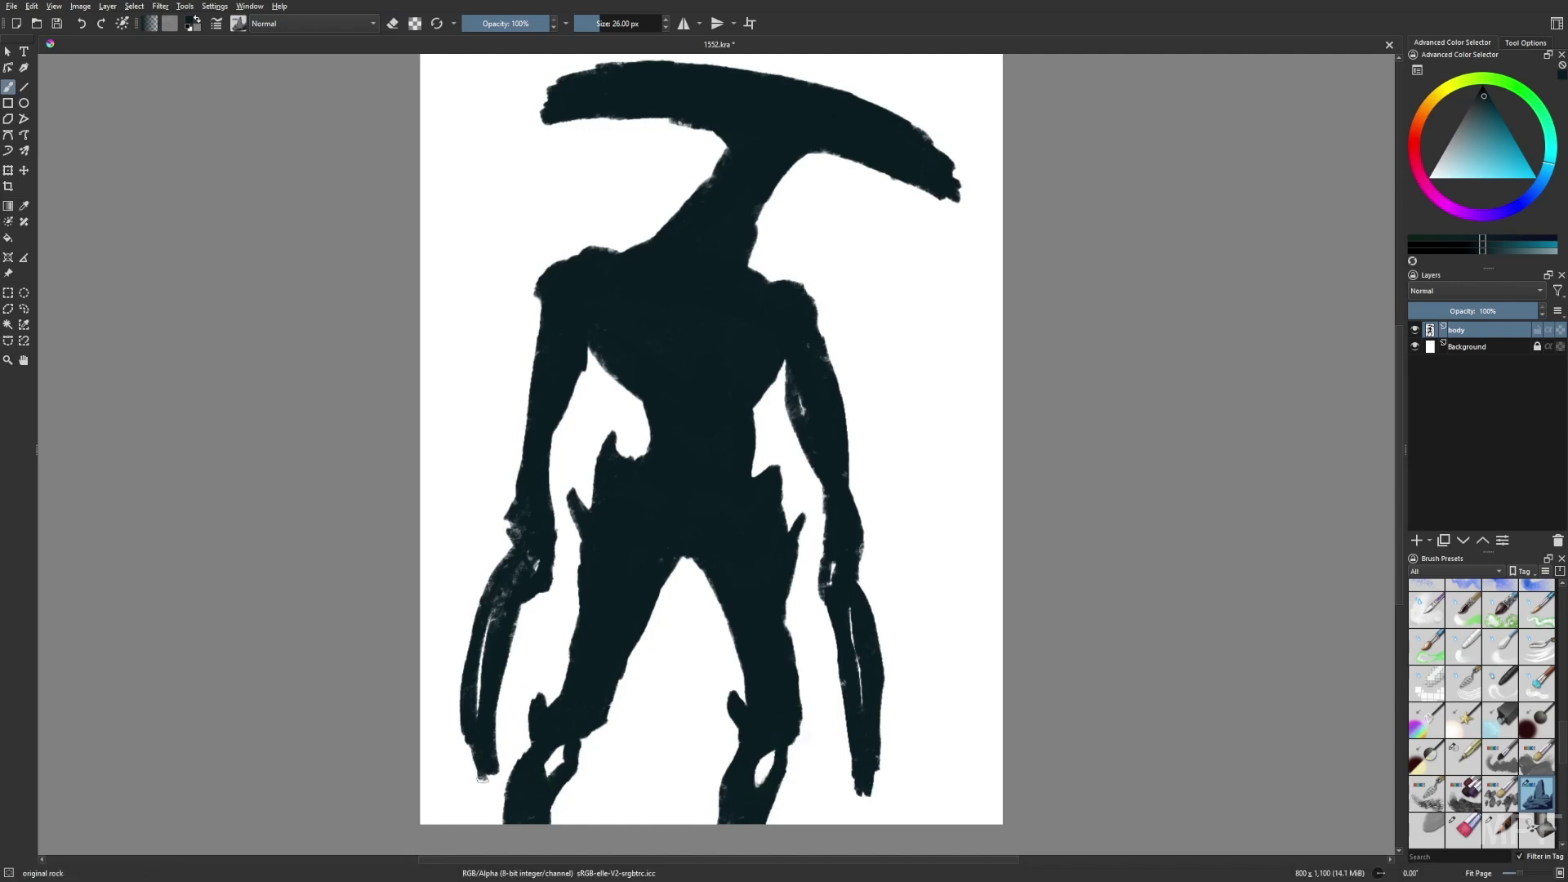
drag(482, 777, 486, 823)
drag(473, 745, 478, 776)
mouse_move(855, 780)
mouse_down()
mouse_move(854, 813)
mouse_move(859, 788)
mouse_move(829, 804)
mouse_move(881, 734)
mouse_up()
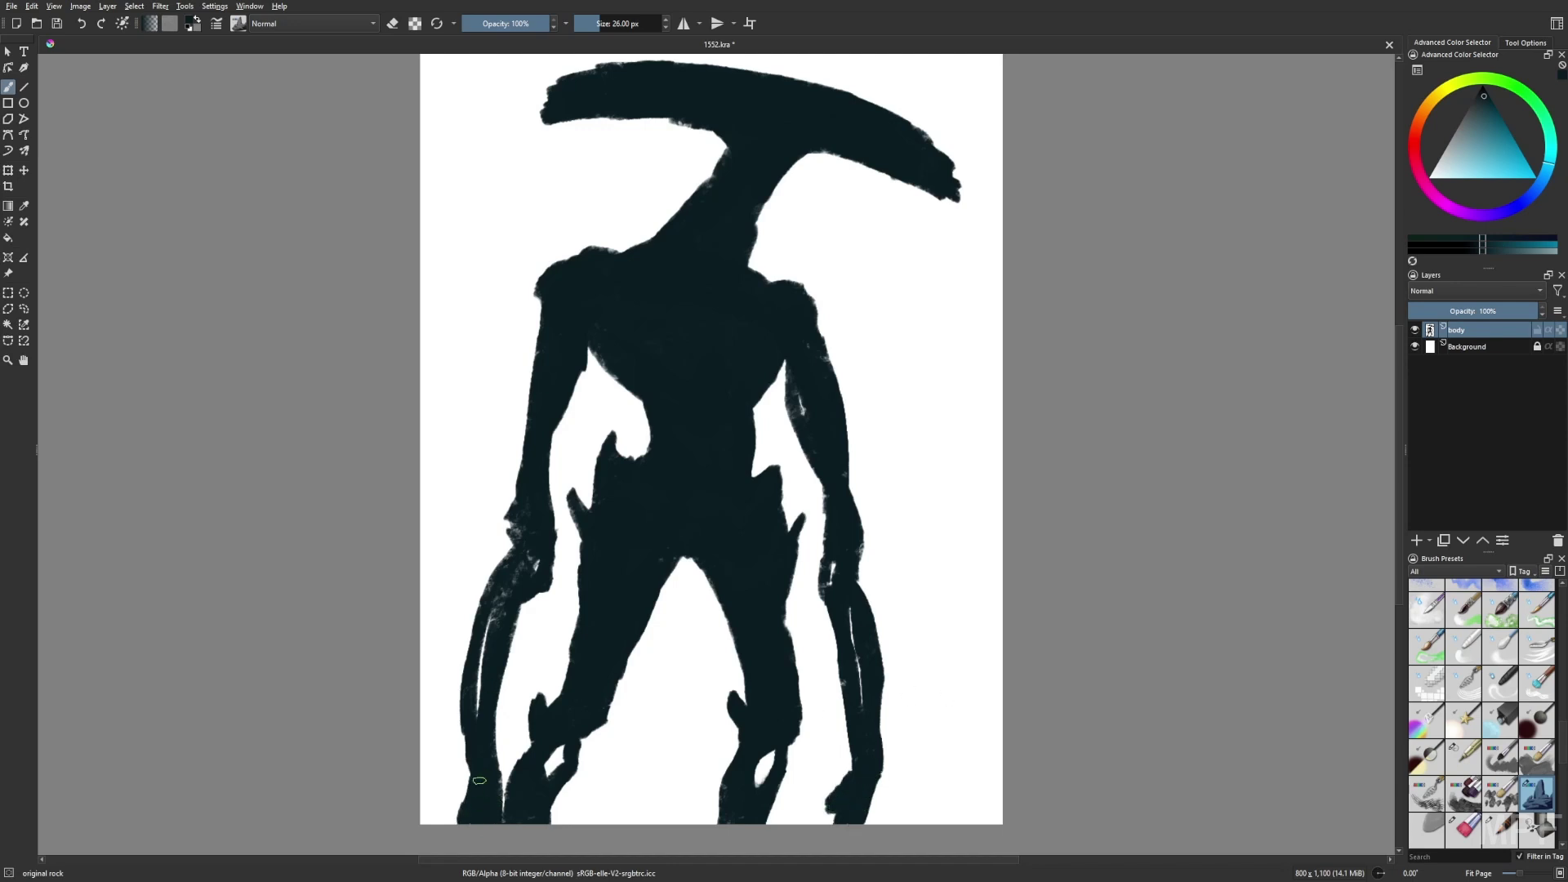
drag(823, 817, 860, 798)
drag(497, 806, 503, 819)
drag(893, 762, 904, 791)
drag(774, 225, 758, 299)
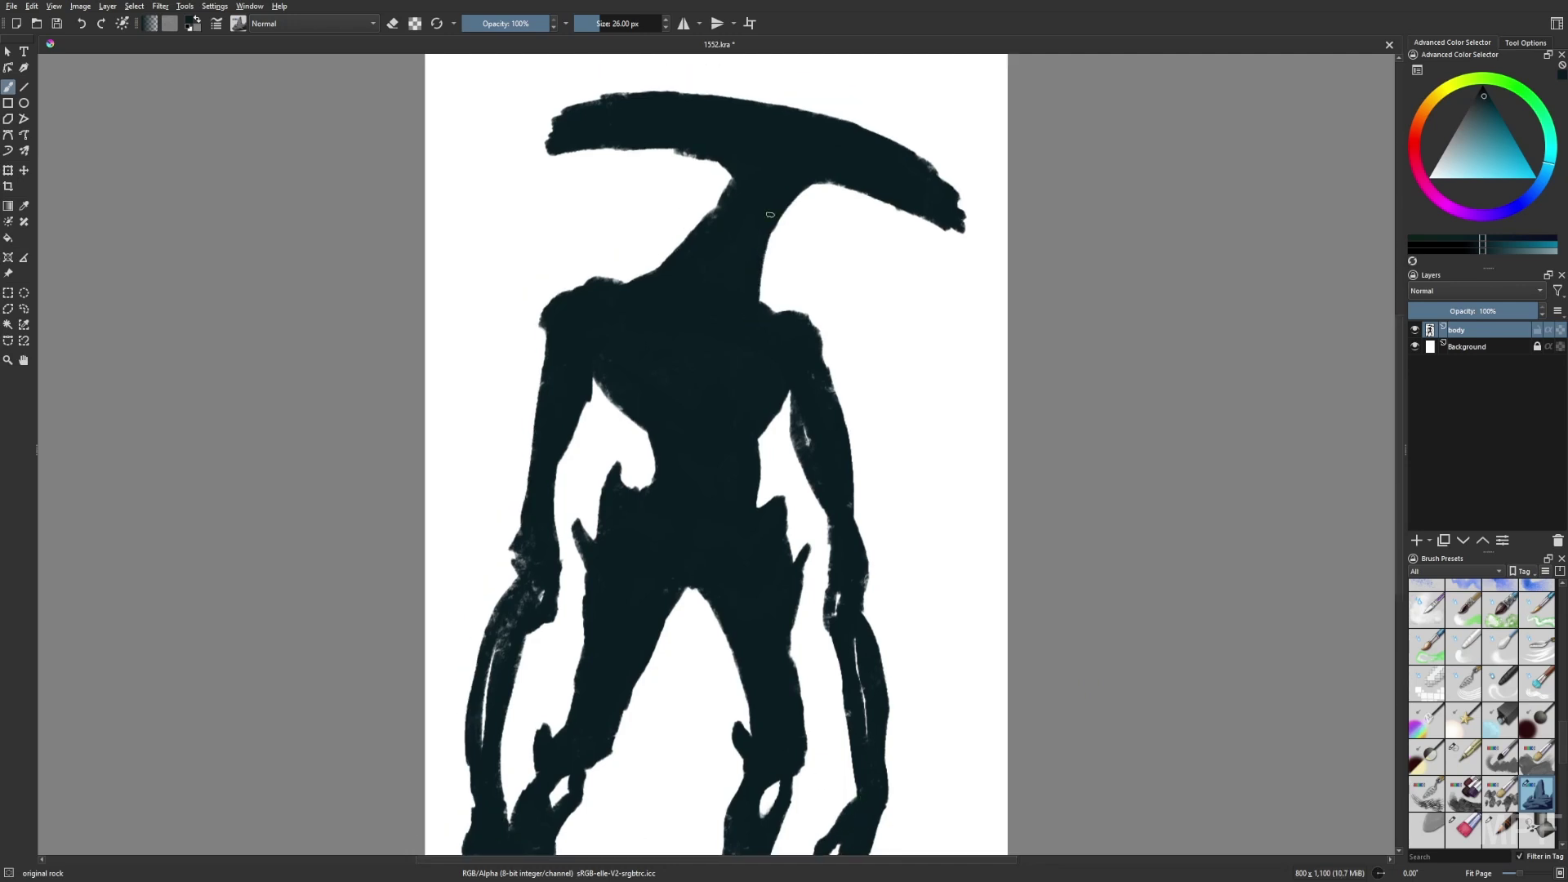
Shade the head, neck, torso, legs and arms with a darker tone using the "paint hopefully" brush at 45 px
right_click(1095, 414)
click(1030, 430)
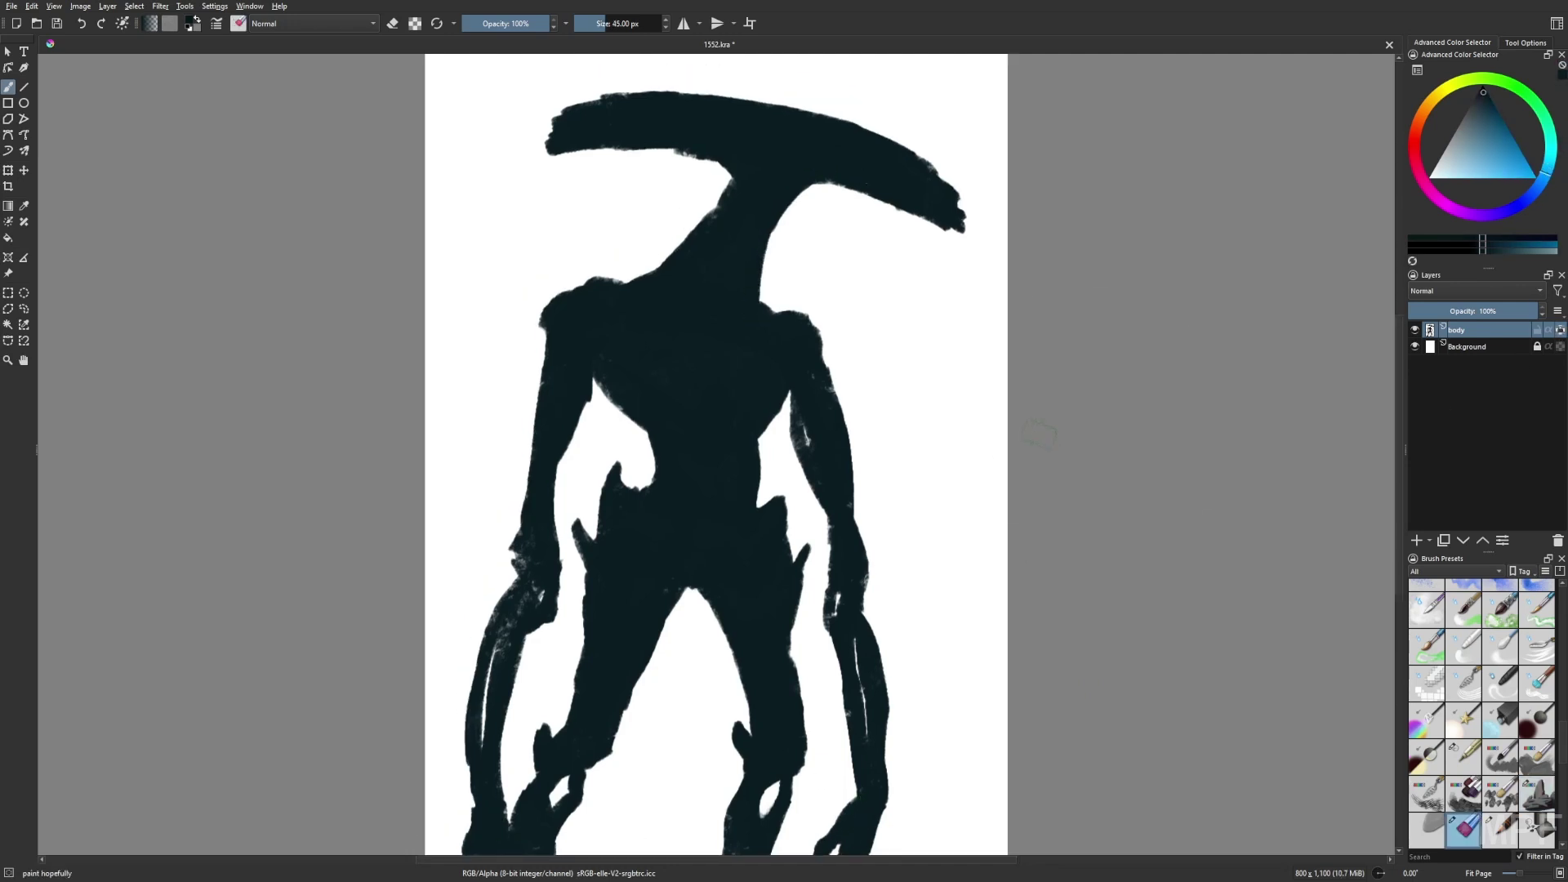
mouse_move(755, 204)
mouse_down()
mouse_move(659, 297)
mouse_move(718, 255)
mouse_move(774, 186)
mouse_move(768, 167)
mouse_move(861, 168)
mouse_up()
mouse_move(689, 402)
mouse_down()
mouse_move(623, 368)
mouse_move(733, 389)
mouse_move(721, 339)
mouse_move(776, 328)
mouse_move(785, 366)
mouse_move(639, 302)
mouse_move(763, 428)
mouse_move(665, 434)
mouse_move(705, 423)
mouse_move(716, 448)
mouse_move(672, 446)
mouse_move(748, 509)
mouse_move(703, 530)
mouse_move(728, 538)
mouse_move(713, 590)
mouse_move(670, 564)
mouse_move(760, 535)
mouse_move(596, 528)
mouse_move(785, 618)
mouse_move(780, 532)
mouse_up()
drag(856, 592, 852, 534)
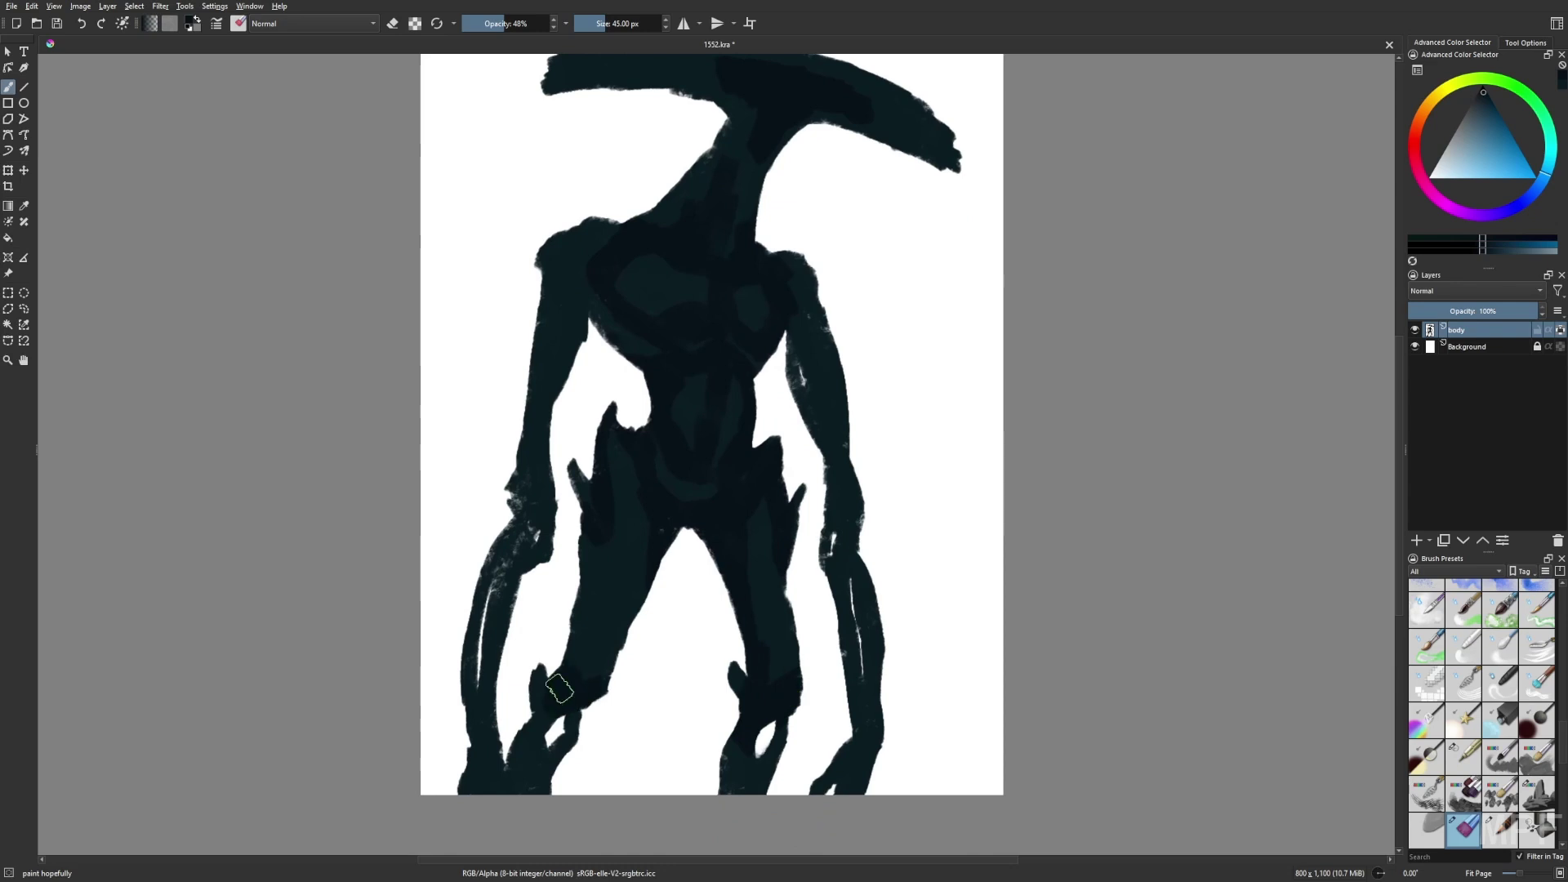
drag(598, 673, 613, 665)
drag(784, 738, 793, 691)
drag(510, 732, 487, 687)
mouse_move(528, 525)
mouse_down()
mouse_move(552, 269)
mouse_move(605, 171)
mouse_up()
Trim the left shoulder and upper arm outline in eraser mode with the "original rock" brush at 26 px and alpha unlocked
right_click(1123, 491)
click(1074, 545)
key(e)
drag(990, 530, 982, 577)
click(1560, 330)
right_click(1052, 474)
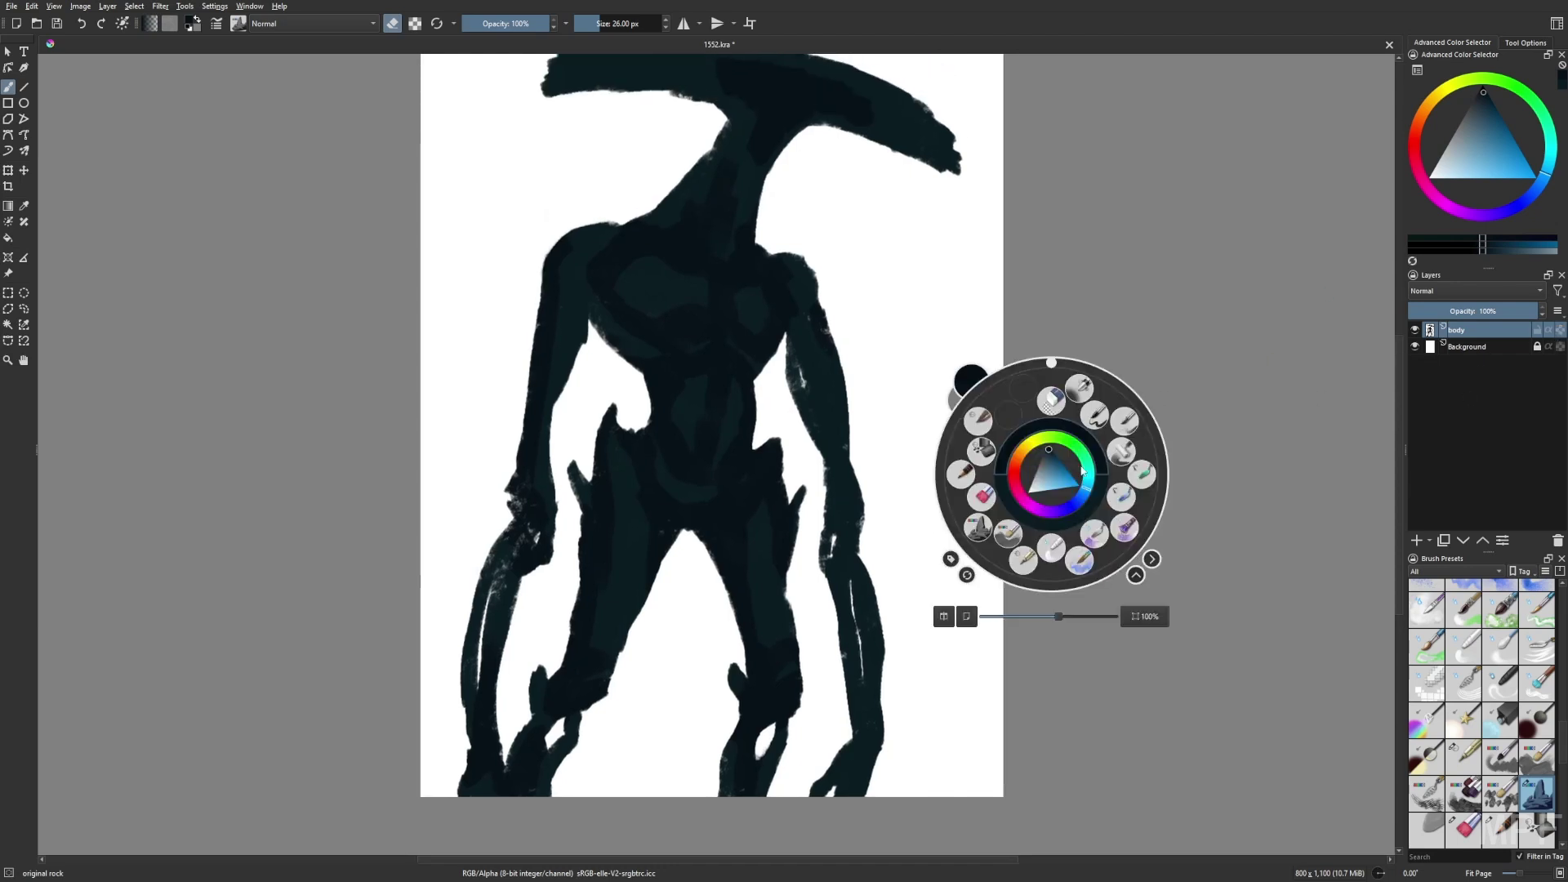
click(1042, 527)
key(e)
Reshape the contours of both arms from the armpits to the forearms with the "original rock" brush
drag(593, 321, 549, 475)
drag(789, 376, 785, 340)
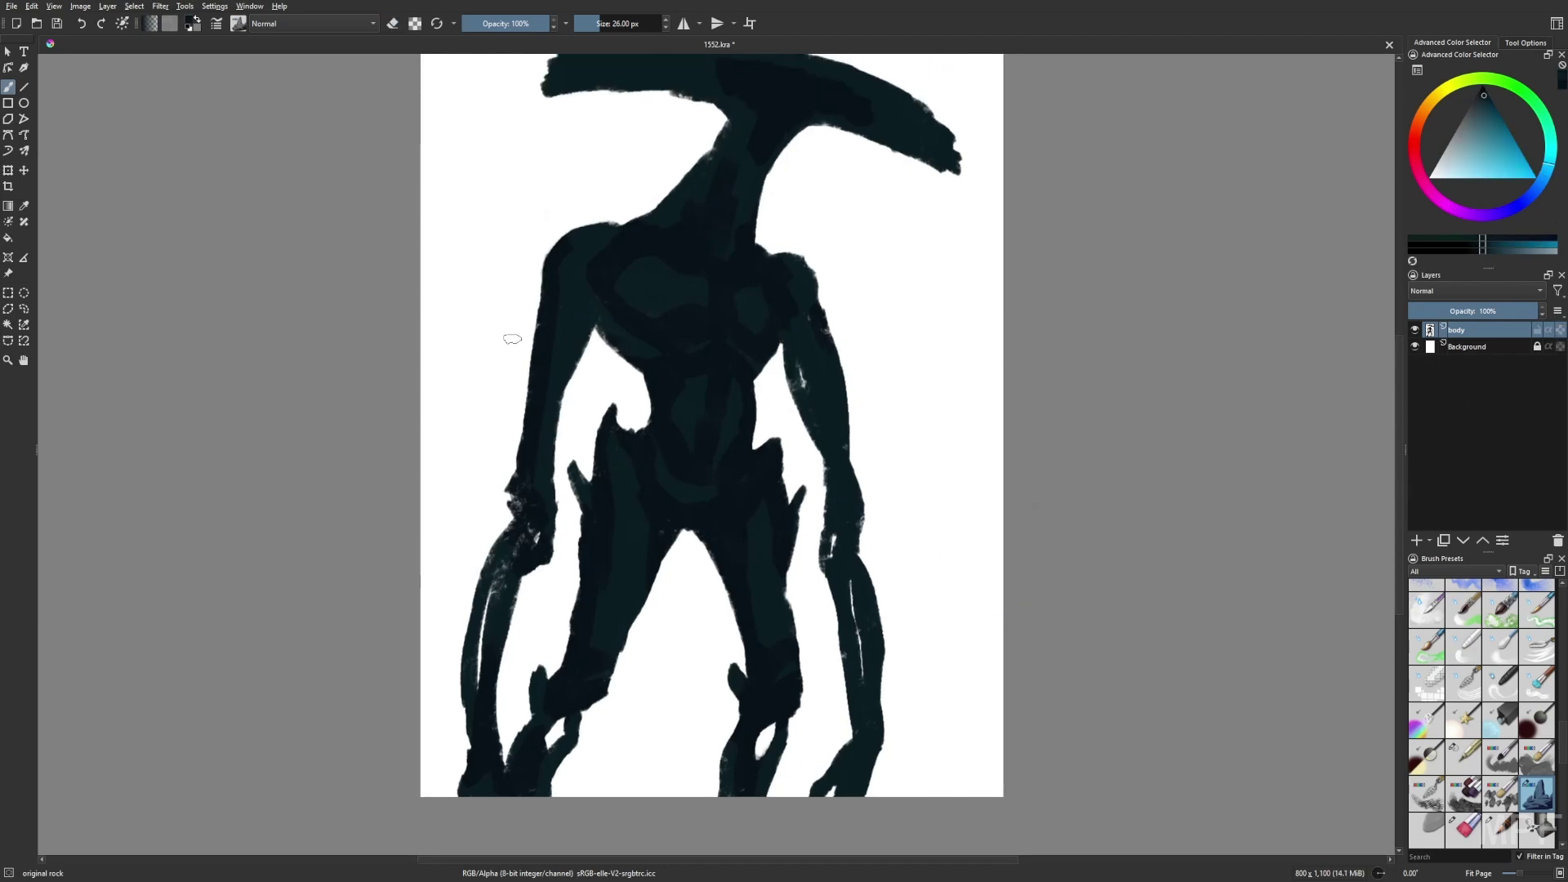
mouse_move(527, 306)
mouse_down()
mouse_move(521, 437)
mouse_move(540, 303)
mouse_up()
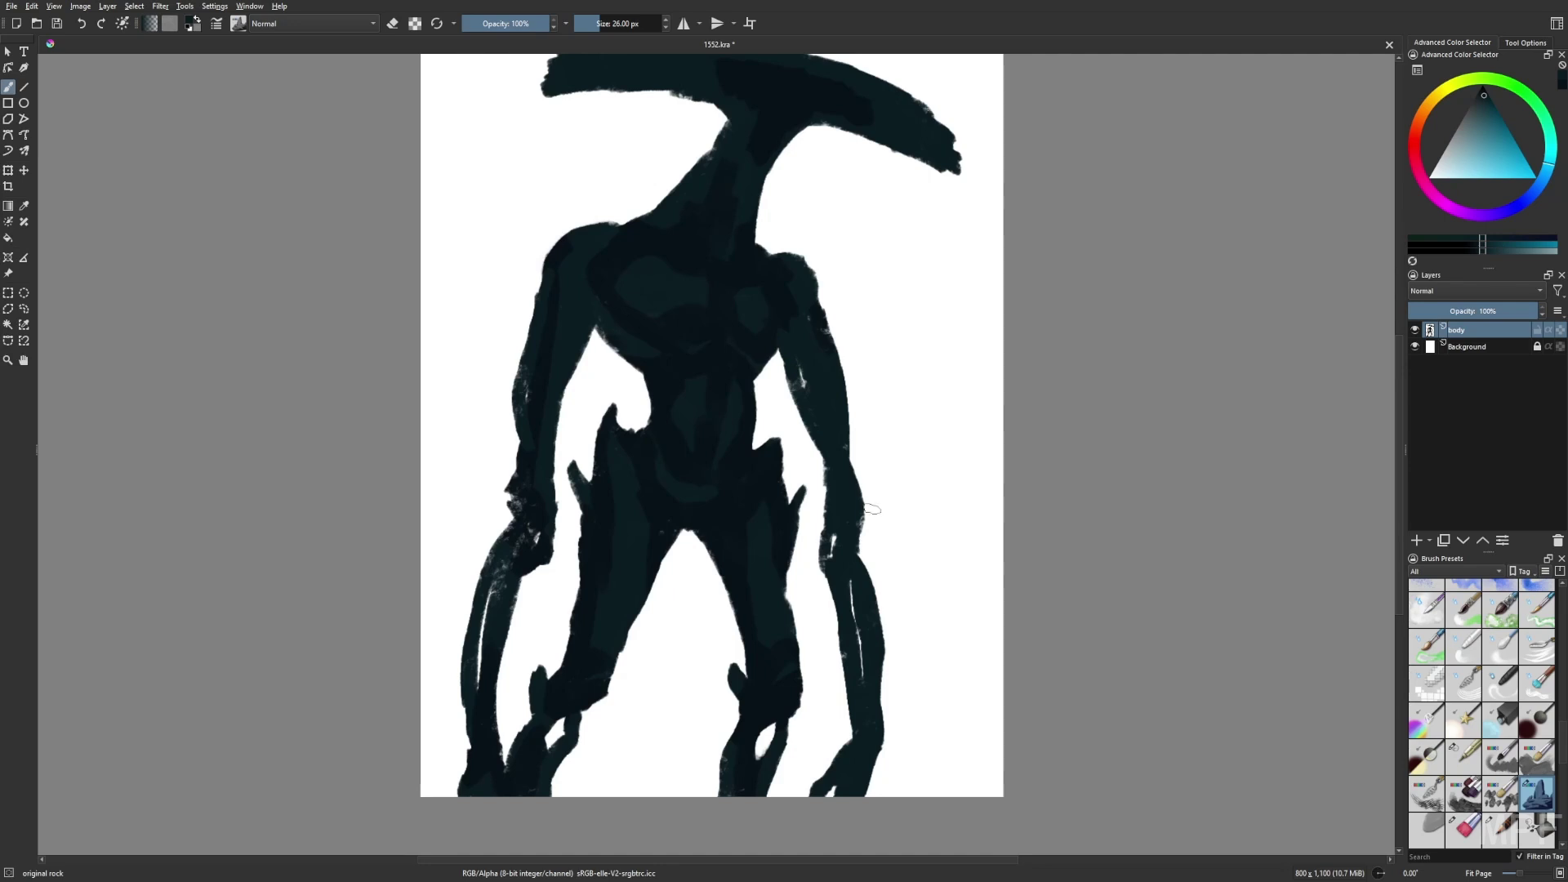
drag(822, 451, 831, 516)
mouse_move(523, 431)
mouse_down()
mouse_move(515, 359)
mouse_move(537, 352)
mouse_up()
drag(547, 532, 482, 621)
drag(478, 660, 478, 689)
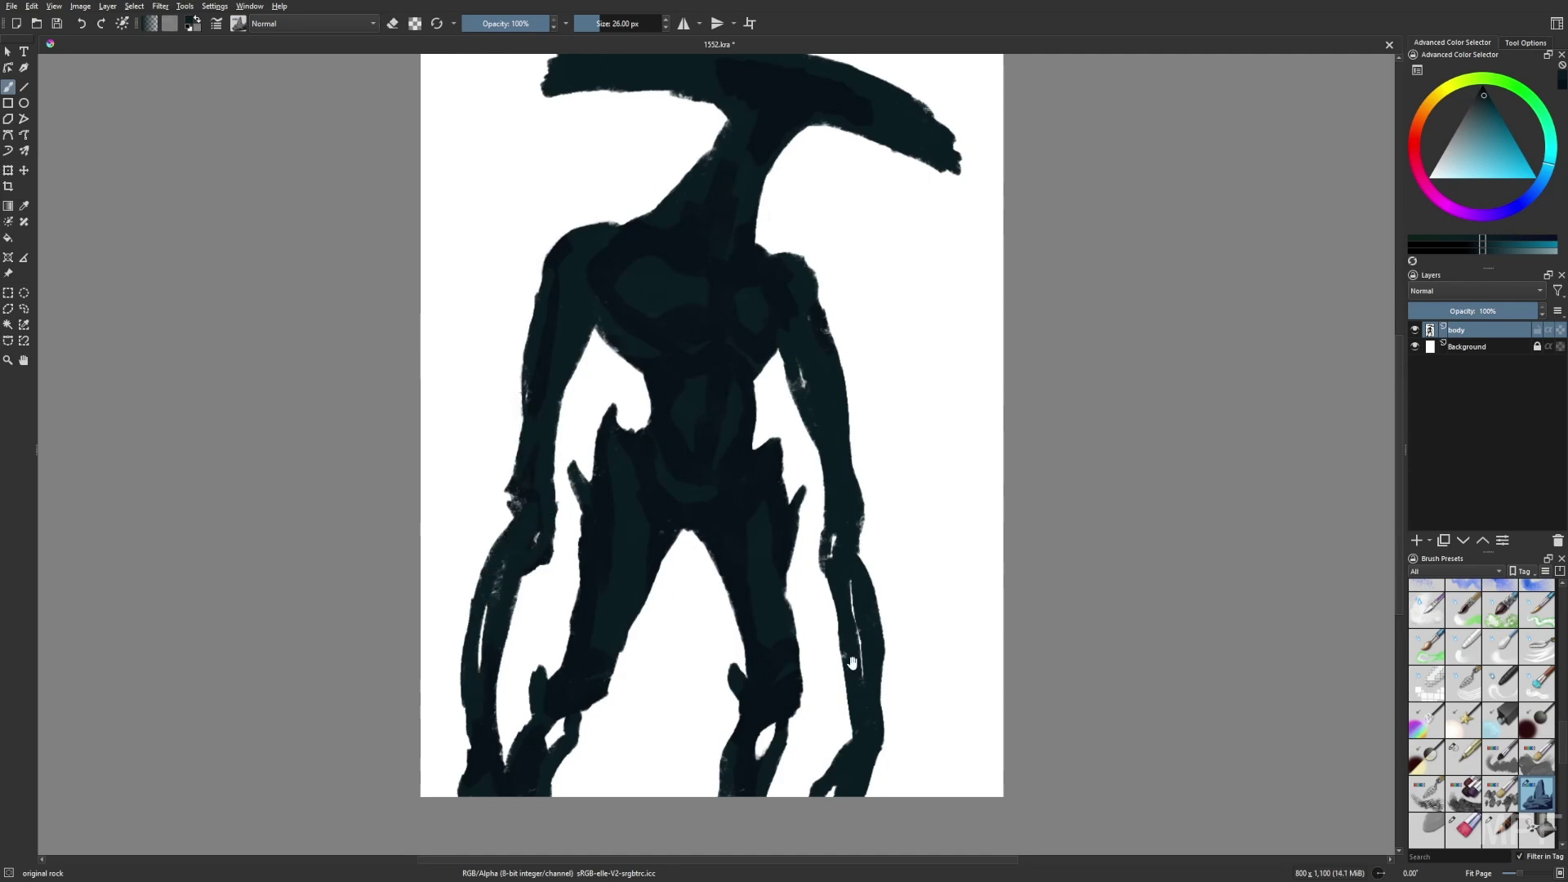
drag(852, 664, 841, 688)
Touch up the shading on the hands and lower legs with the "Garner Knife Maybe" brush at 45 px
right_click(883, 652)
right_click(934, 638)
click(935, 560)
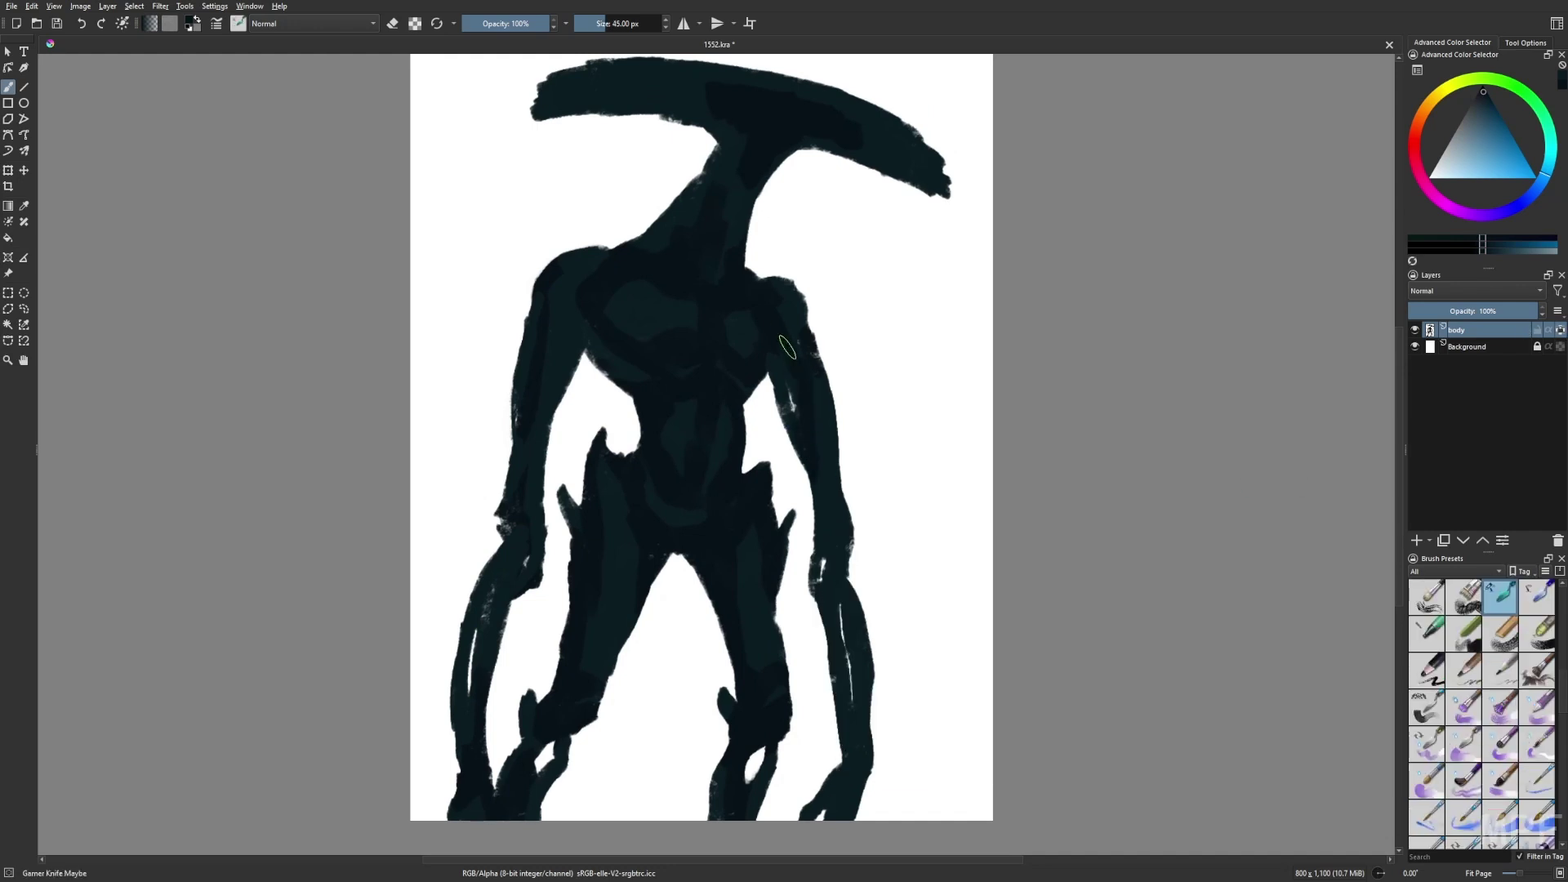
drag(885, 774, 896, 753)
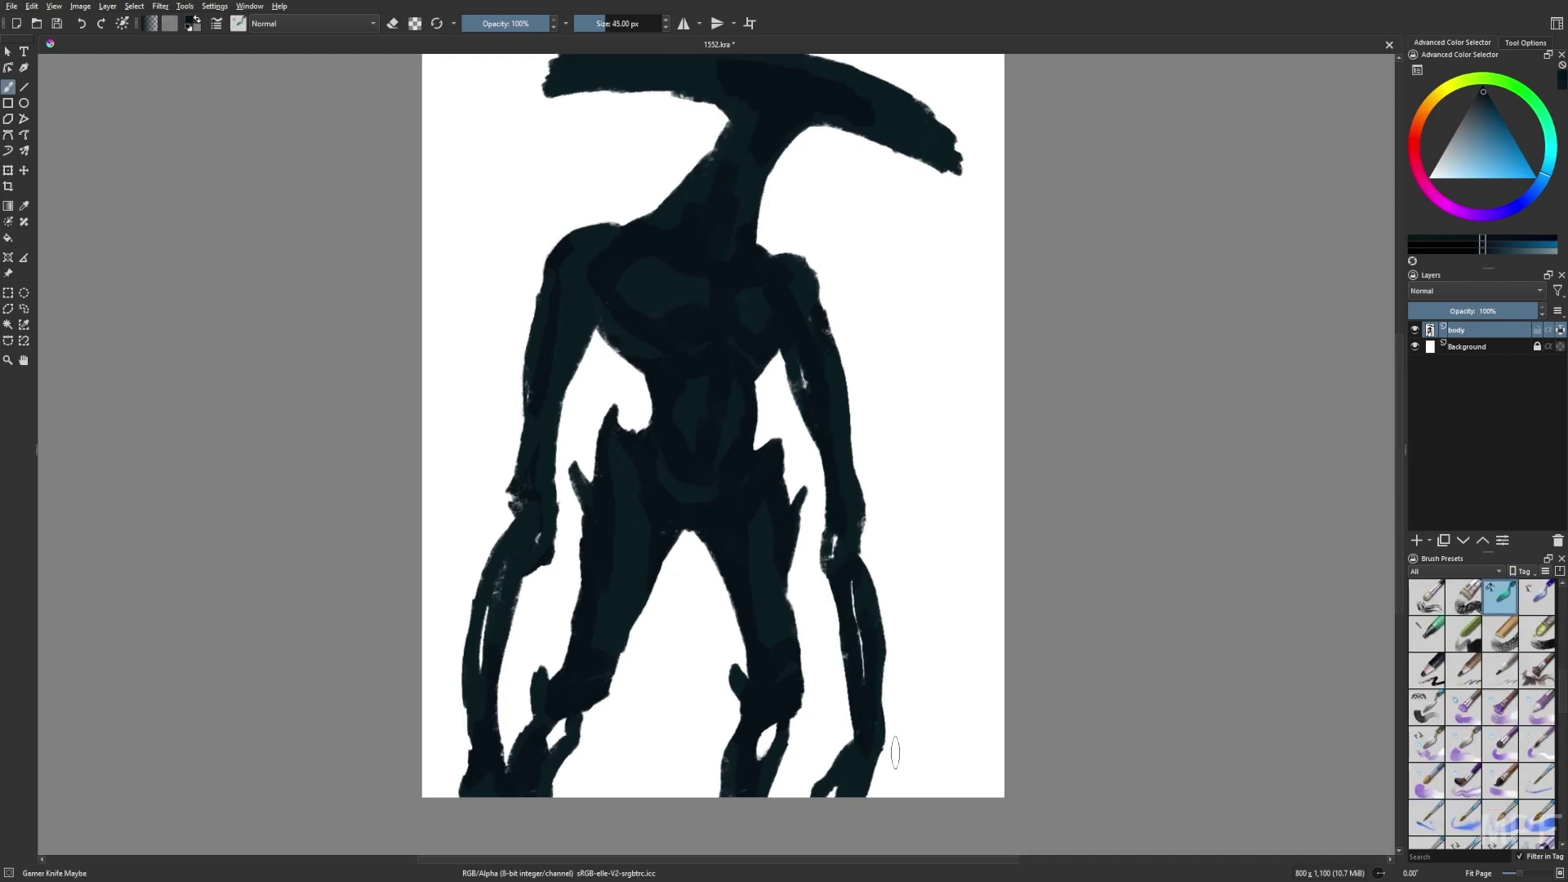
drag(576, 731, 579, 720)
right_click(579, 756)
click(577, 738)
drag(465, 766, 494, 706)
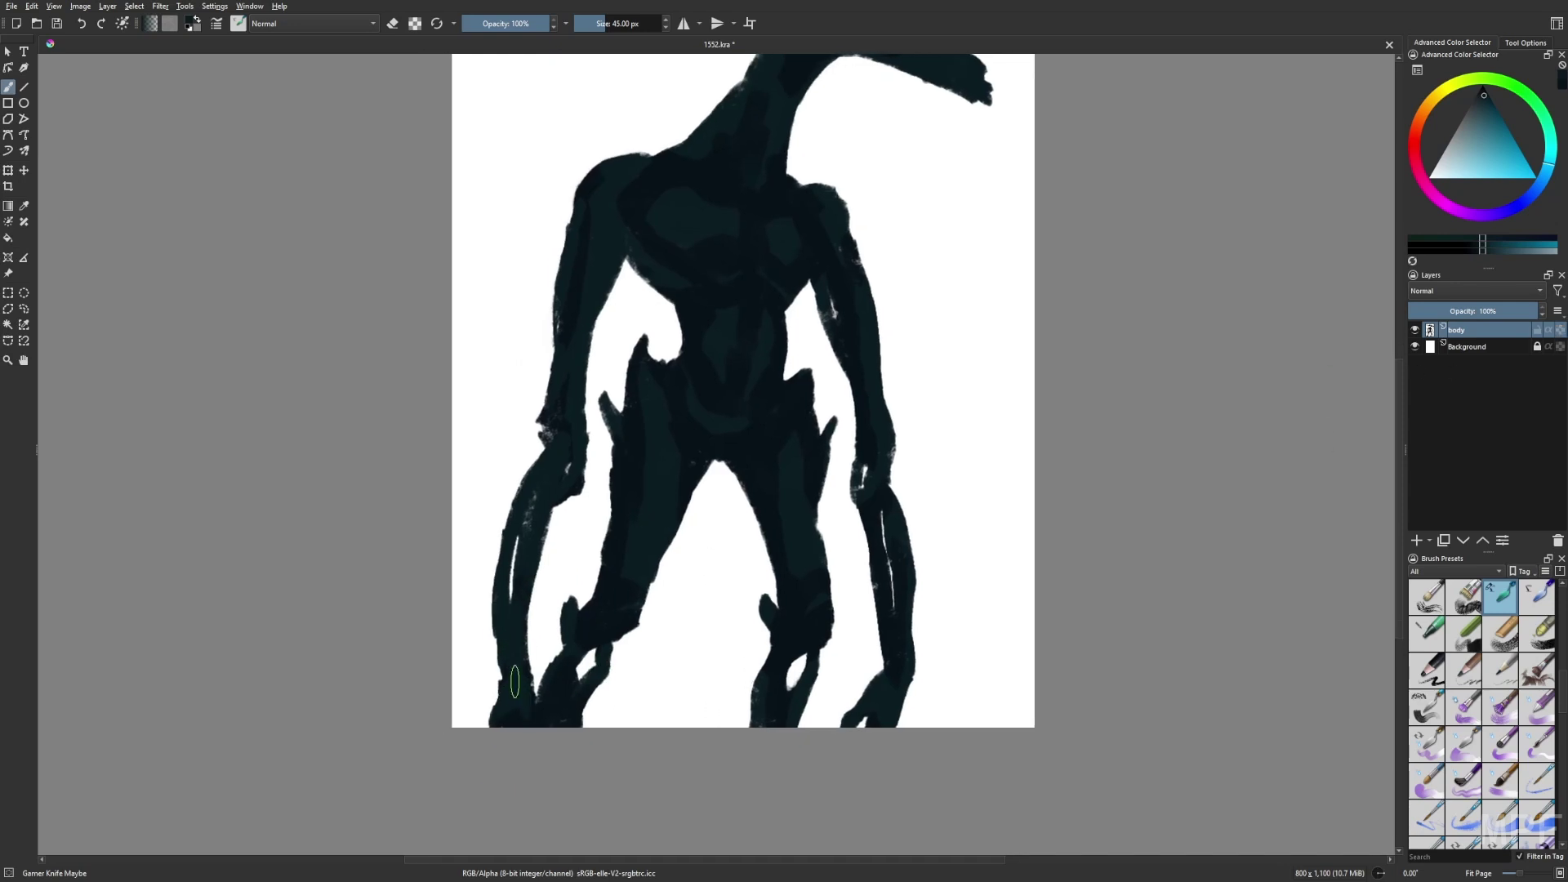
drag(937, 701, 910, 829)
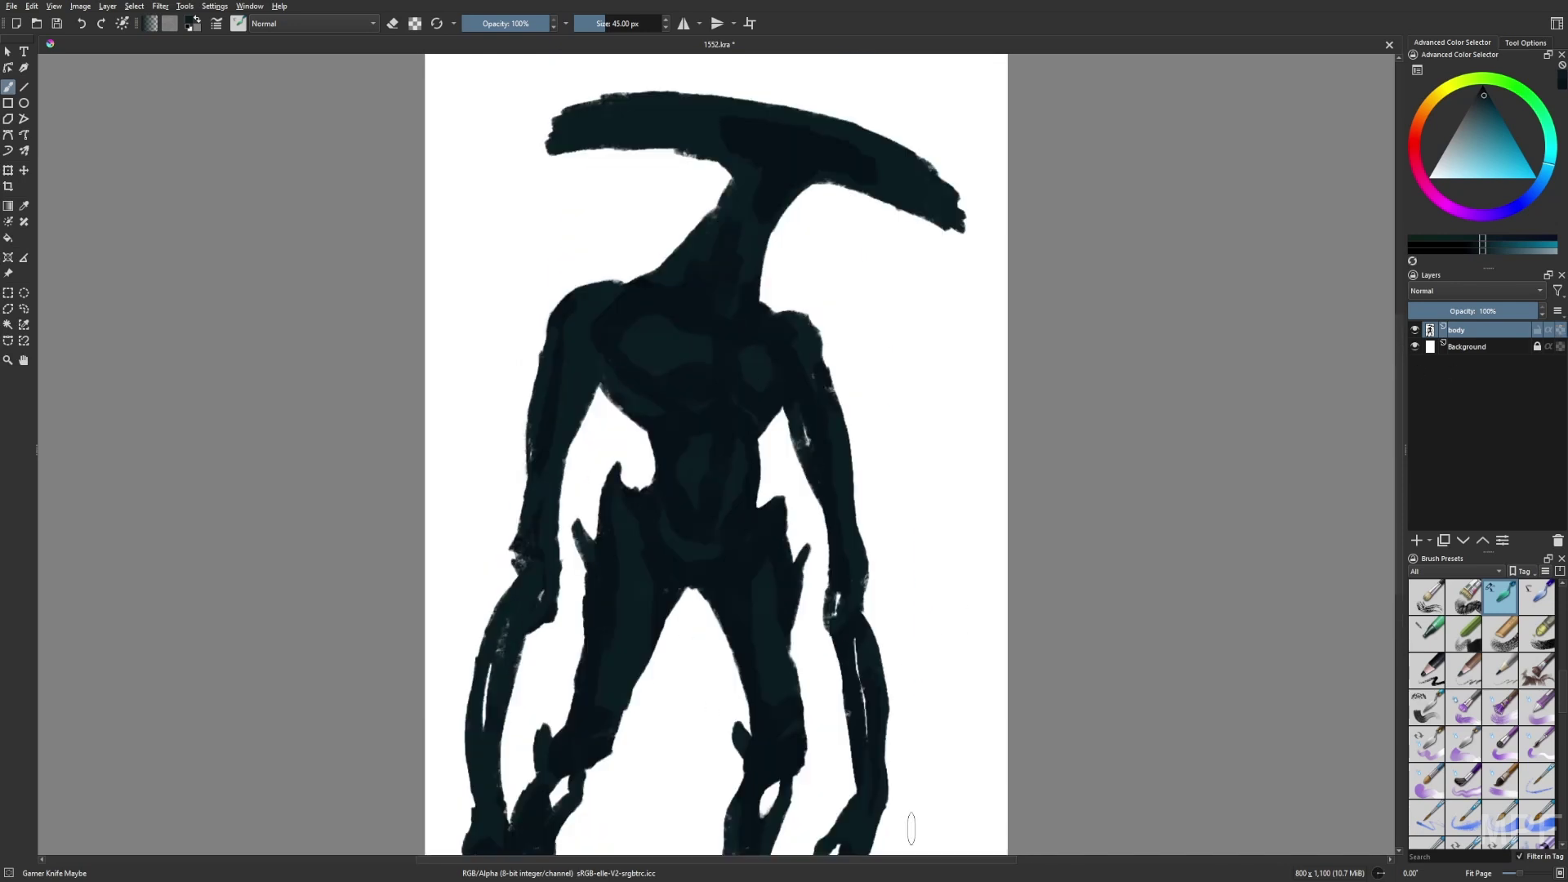
Reduce the brush to 20 px and refine the dark shading on the neck and around the collarbones
key(bracketleft)
key(bracketleft)
key(bracketleft)
key(bracketleft)
key(bracketleft)
right_click(838, 548)
click(814, 490)
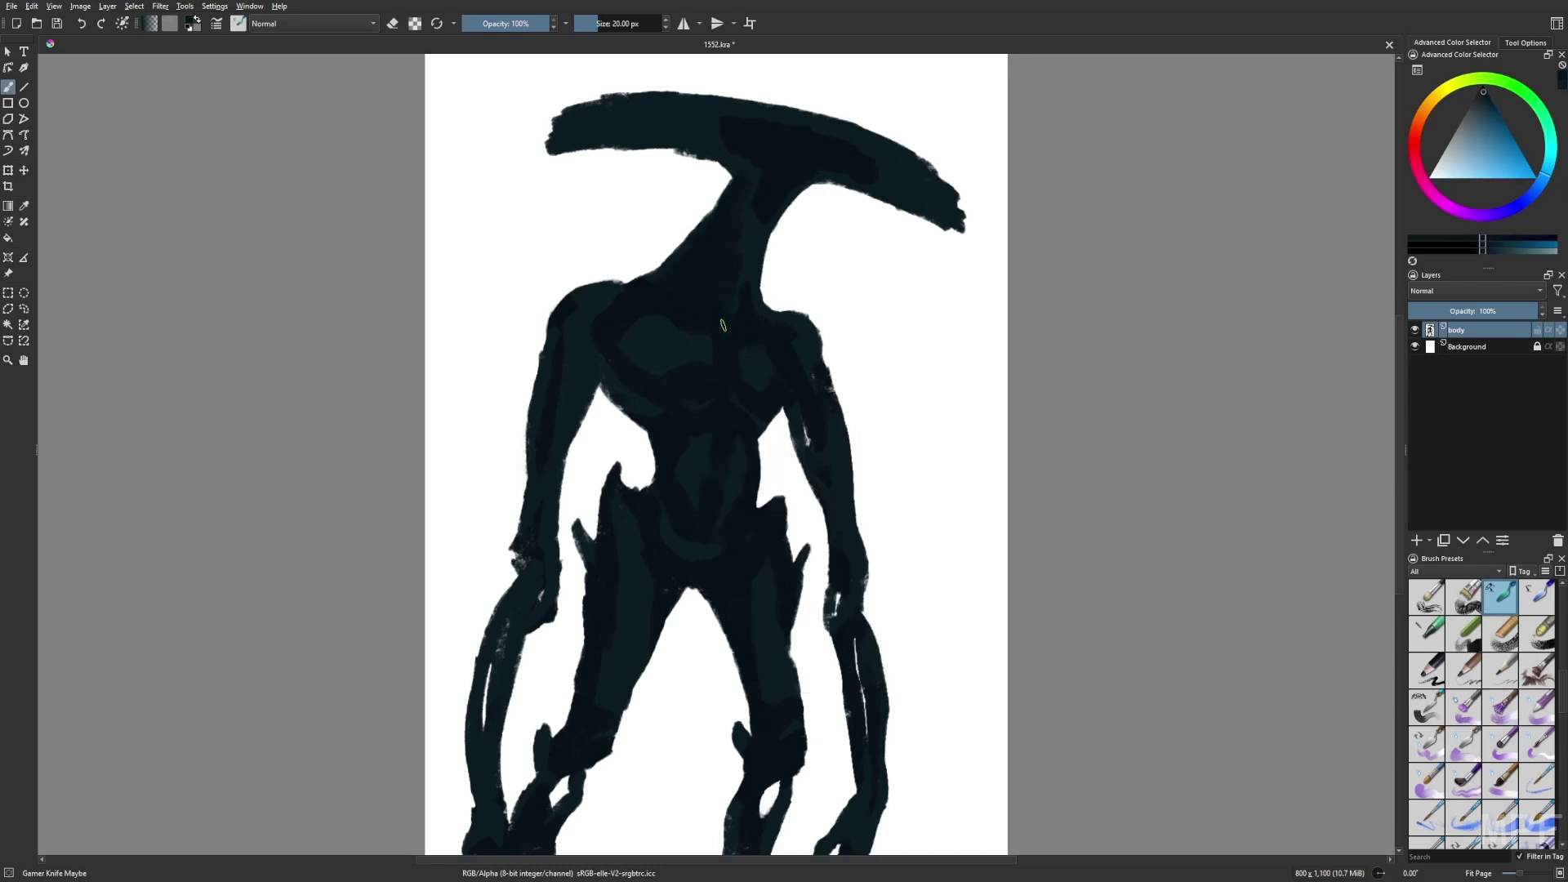
right_click(768, 217)
right_click(752, 217)
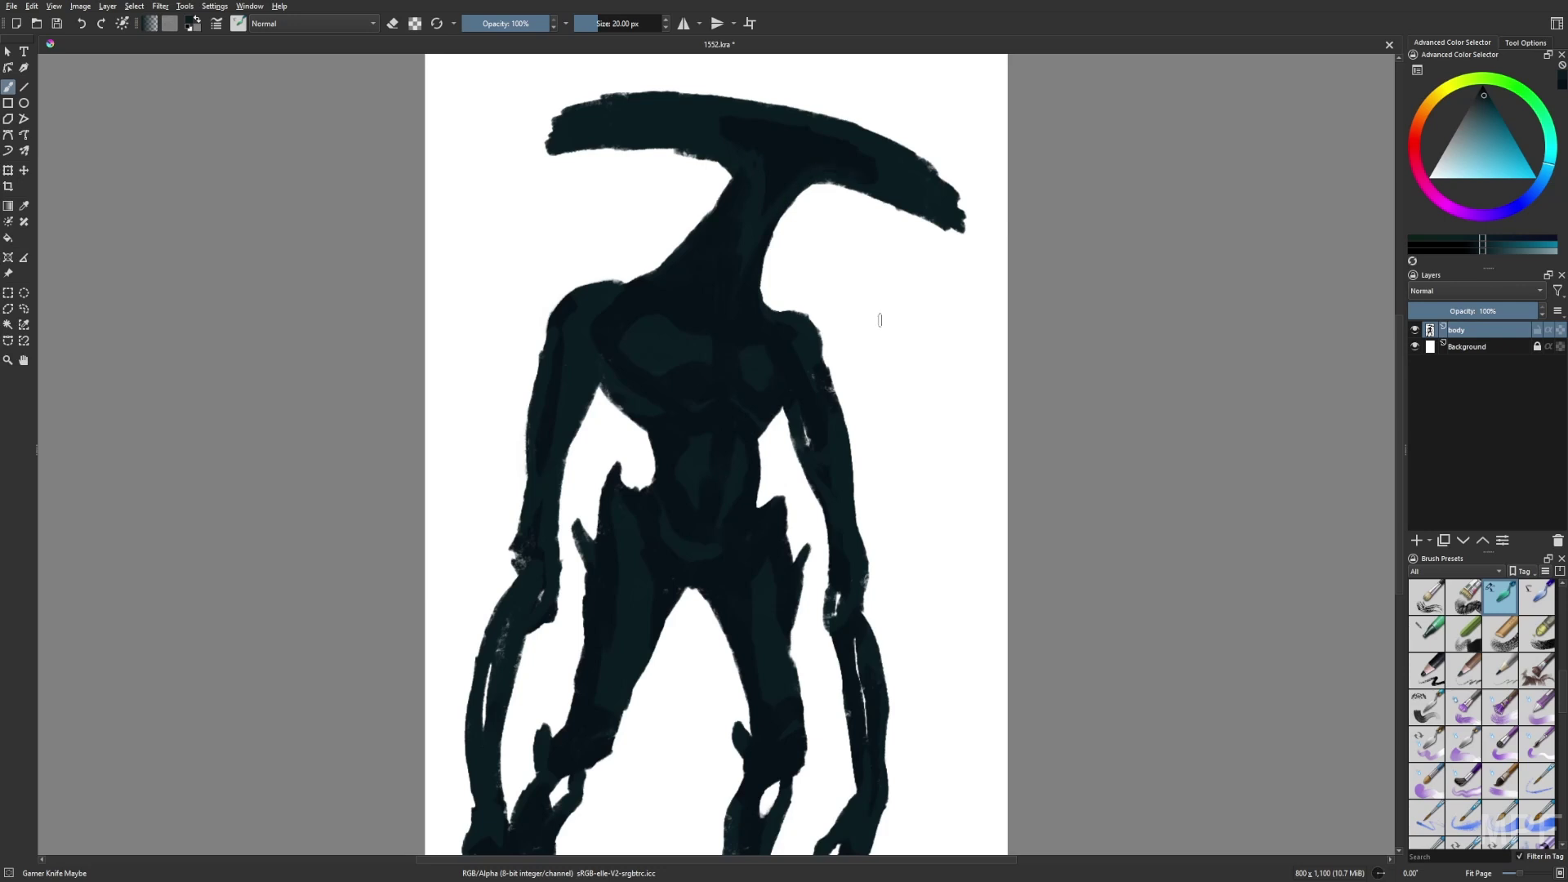
Shade the head's underside and paint the neck tendons with sampled body colours, checking the figure in mirrored view
key(m)
drag(689, 119, 712, 123)
right_click(819, 184)
click(818, 149)
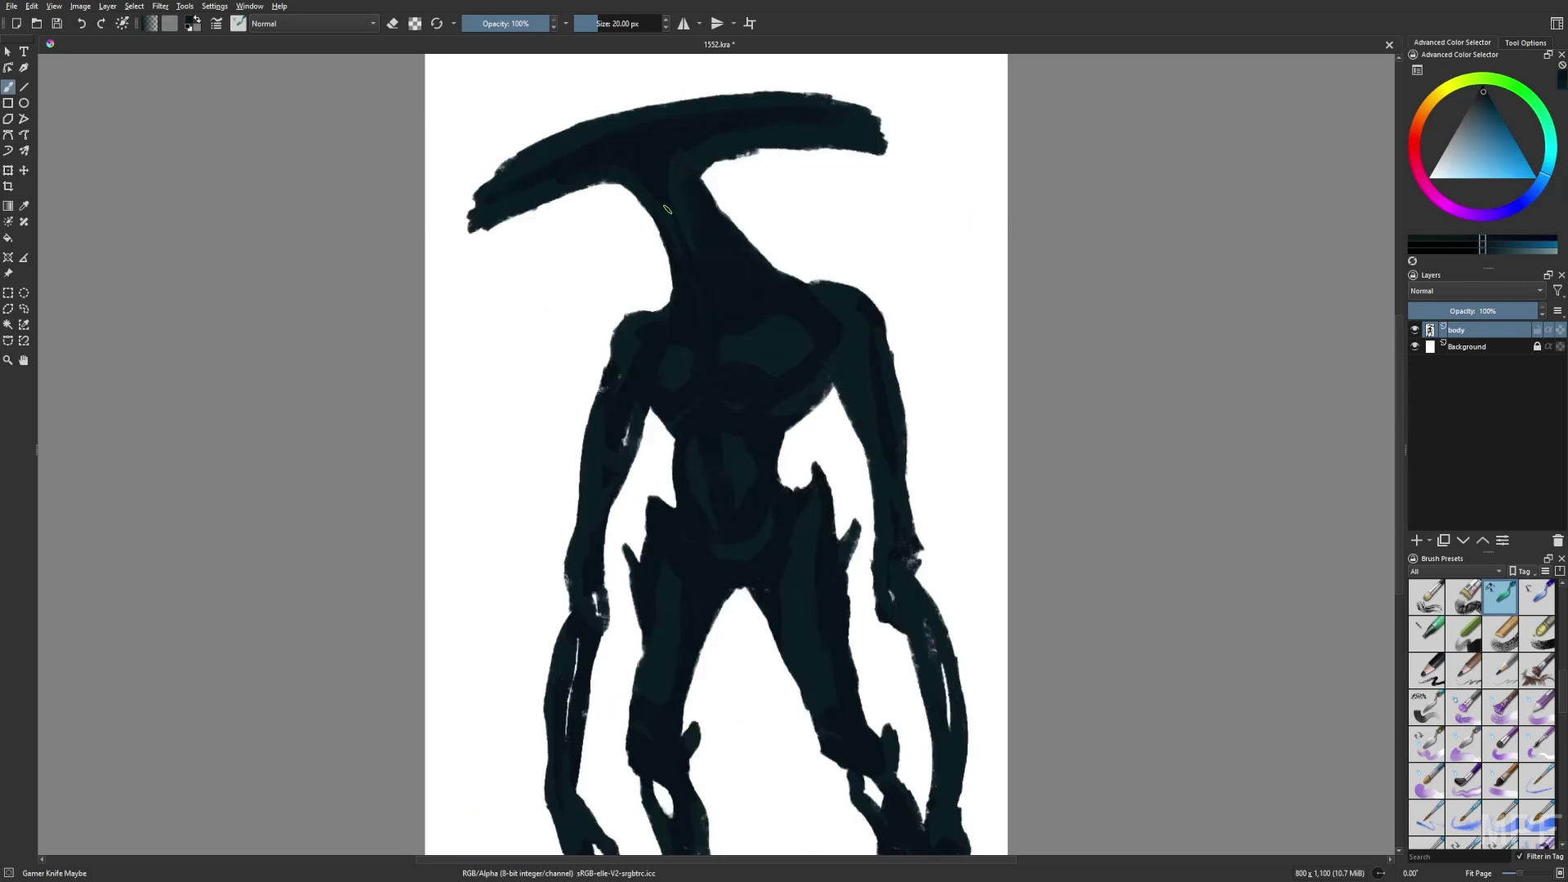
ctrl+click(669, 194)
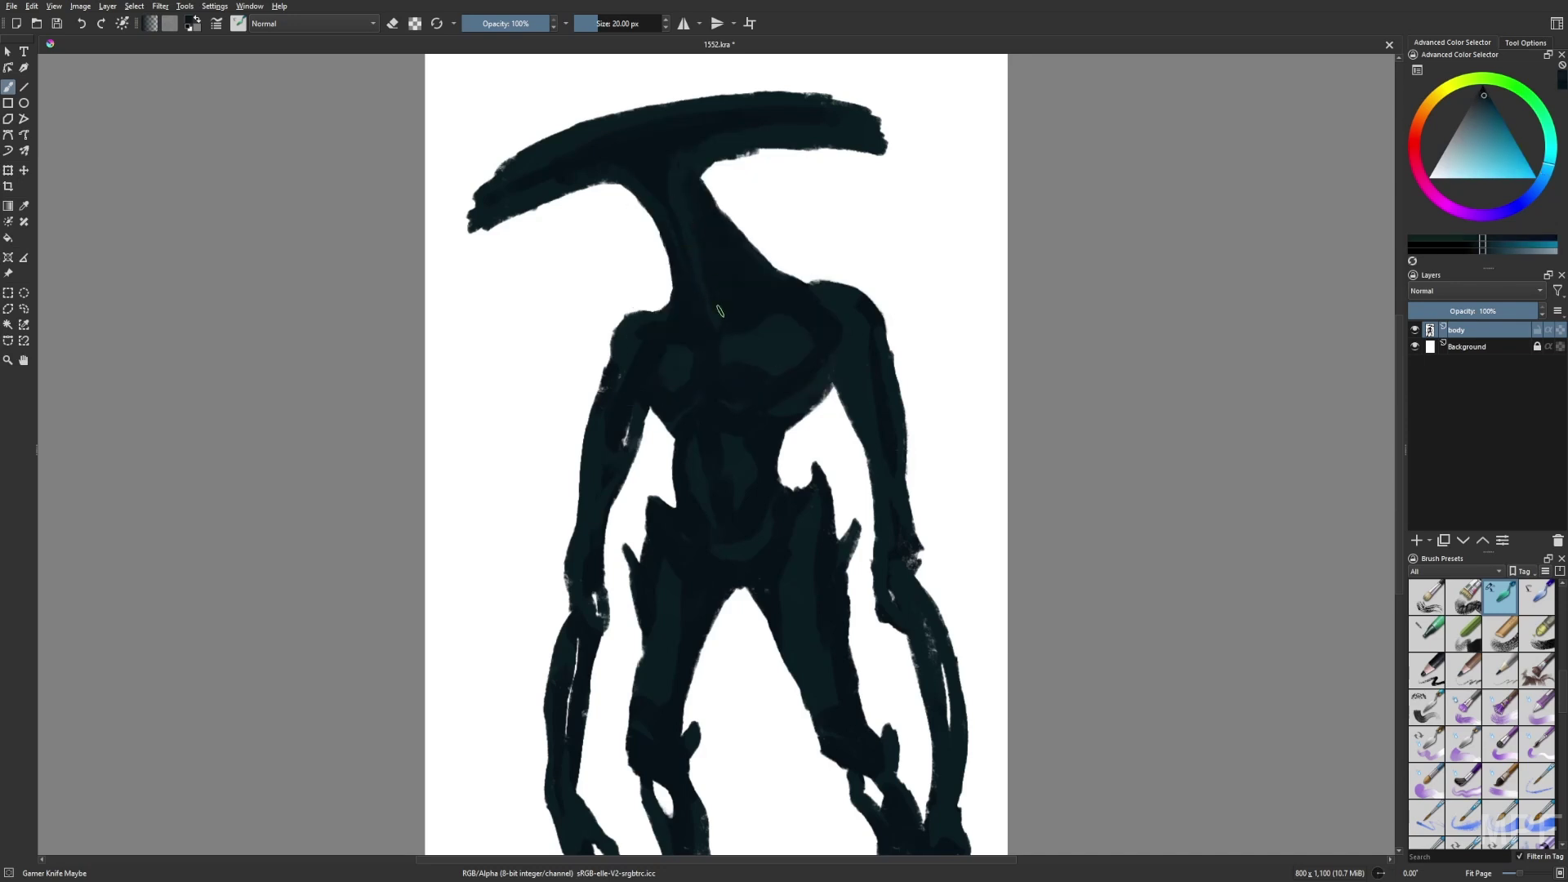
key(m)
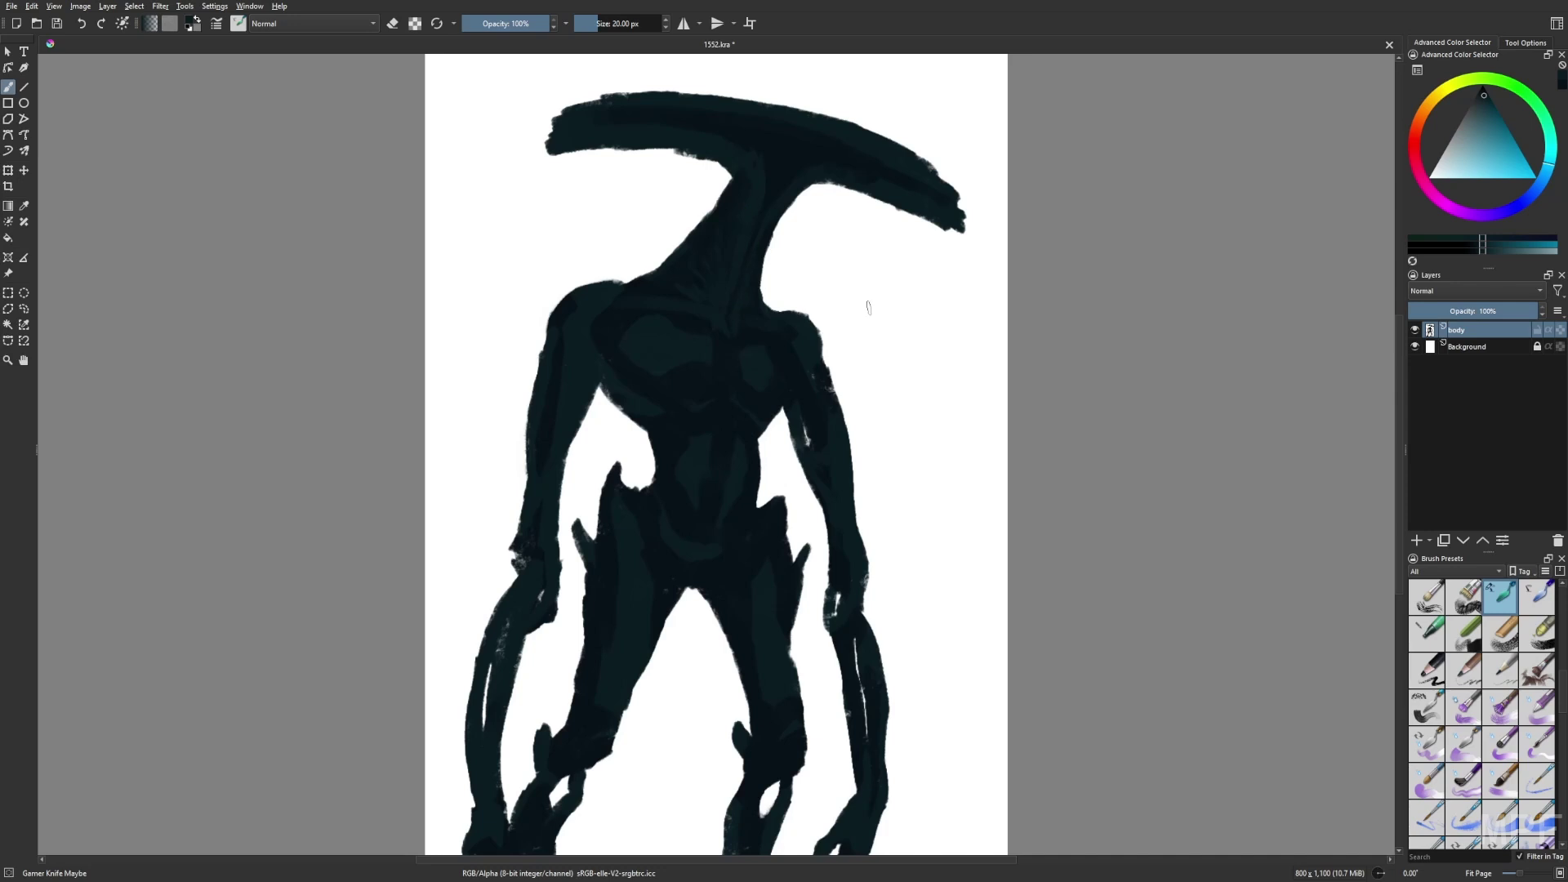
Blend the chest shading with a 40 px brush at 37% opacity and refine it at 20 px and 69% opacity
click(495, 23)
click(604, 23)
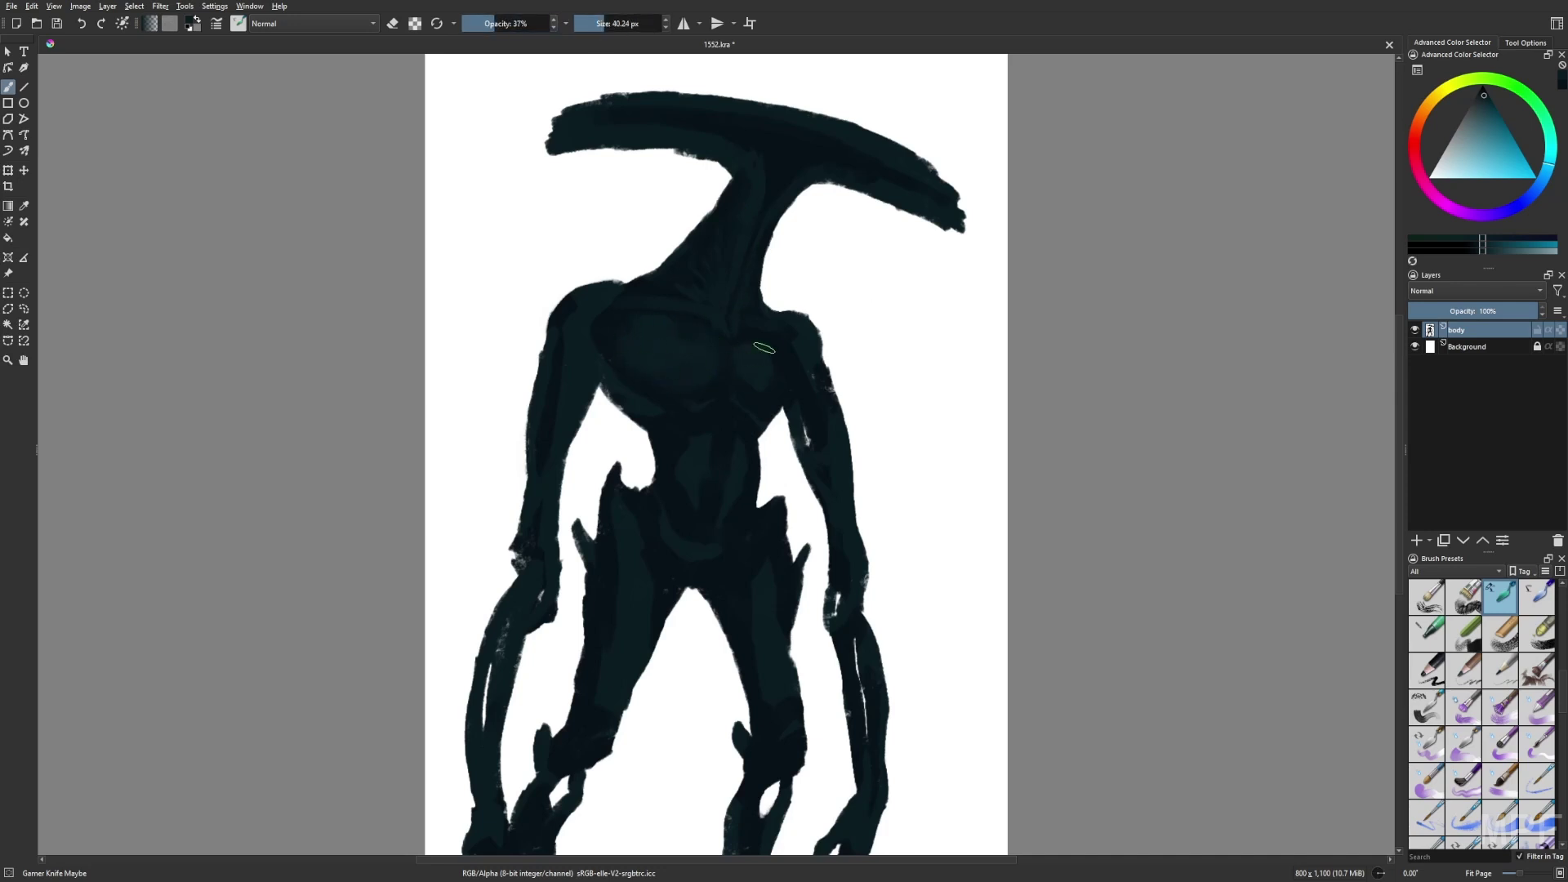
key(bracketleft)
key(bracketleft)
key(bracketleft)
key(bracketleft)
key(bracketleft)
click(522, 23)
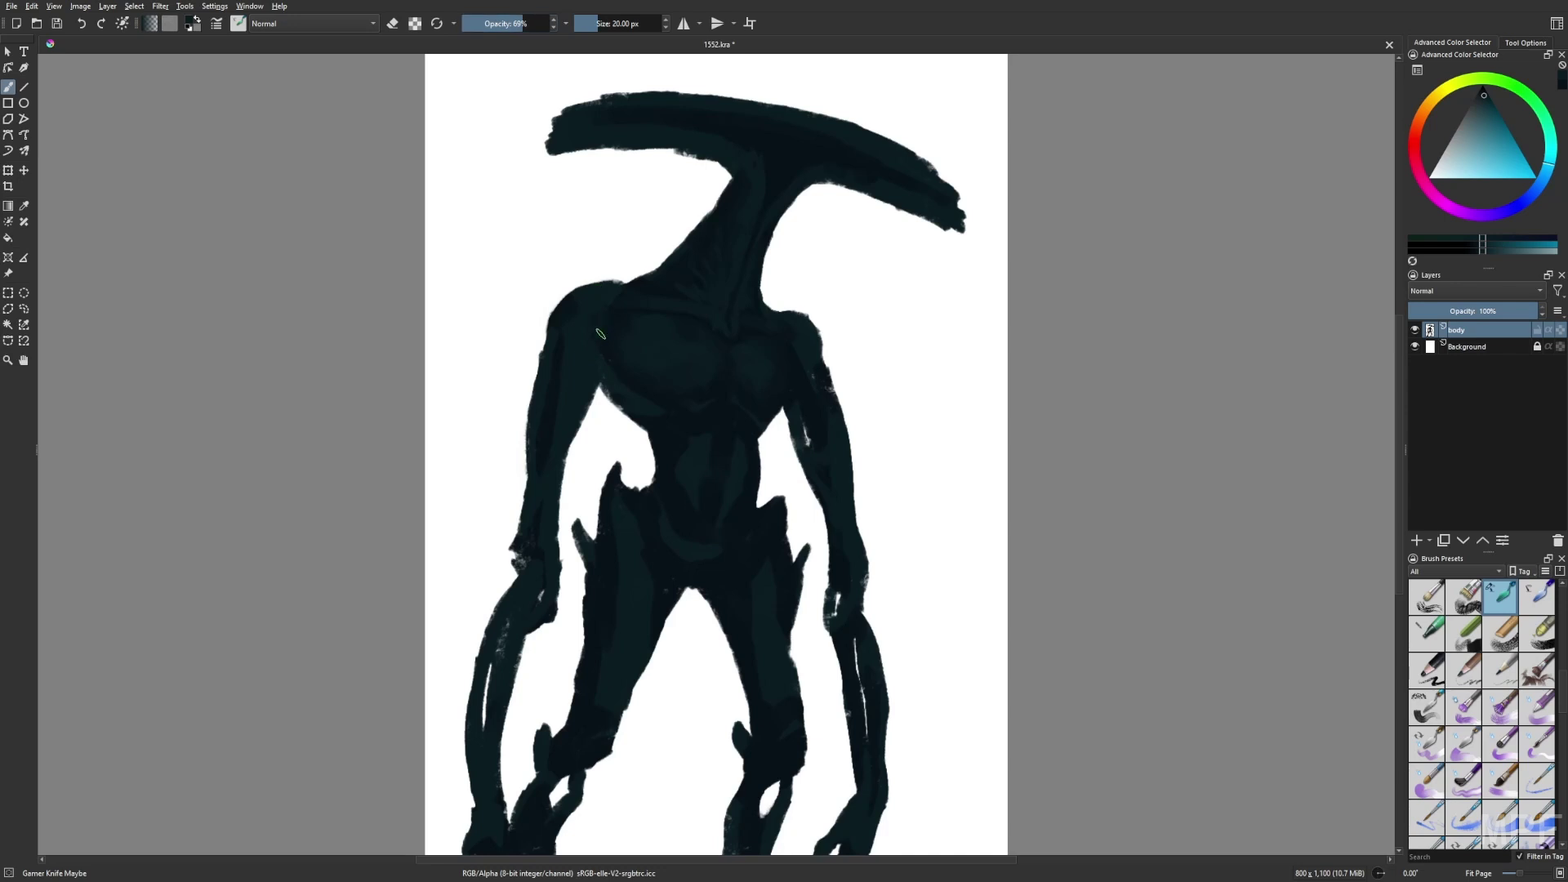
Toggle the body layer's alpha lock and paint lighter teal highlights on the collarbones, neck, shoulder and chest muscles
click(1560, 331)
key(l)
key(l)
mouse_move(571, 305)
mouse_down()
mouse_move(608, 293)
mouse_move(723, 326)
mouse_up()
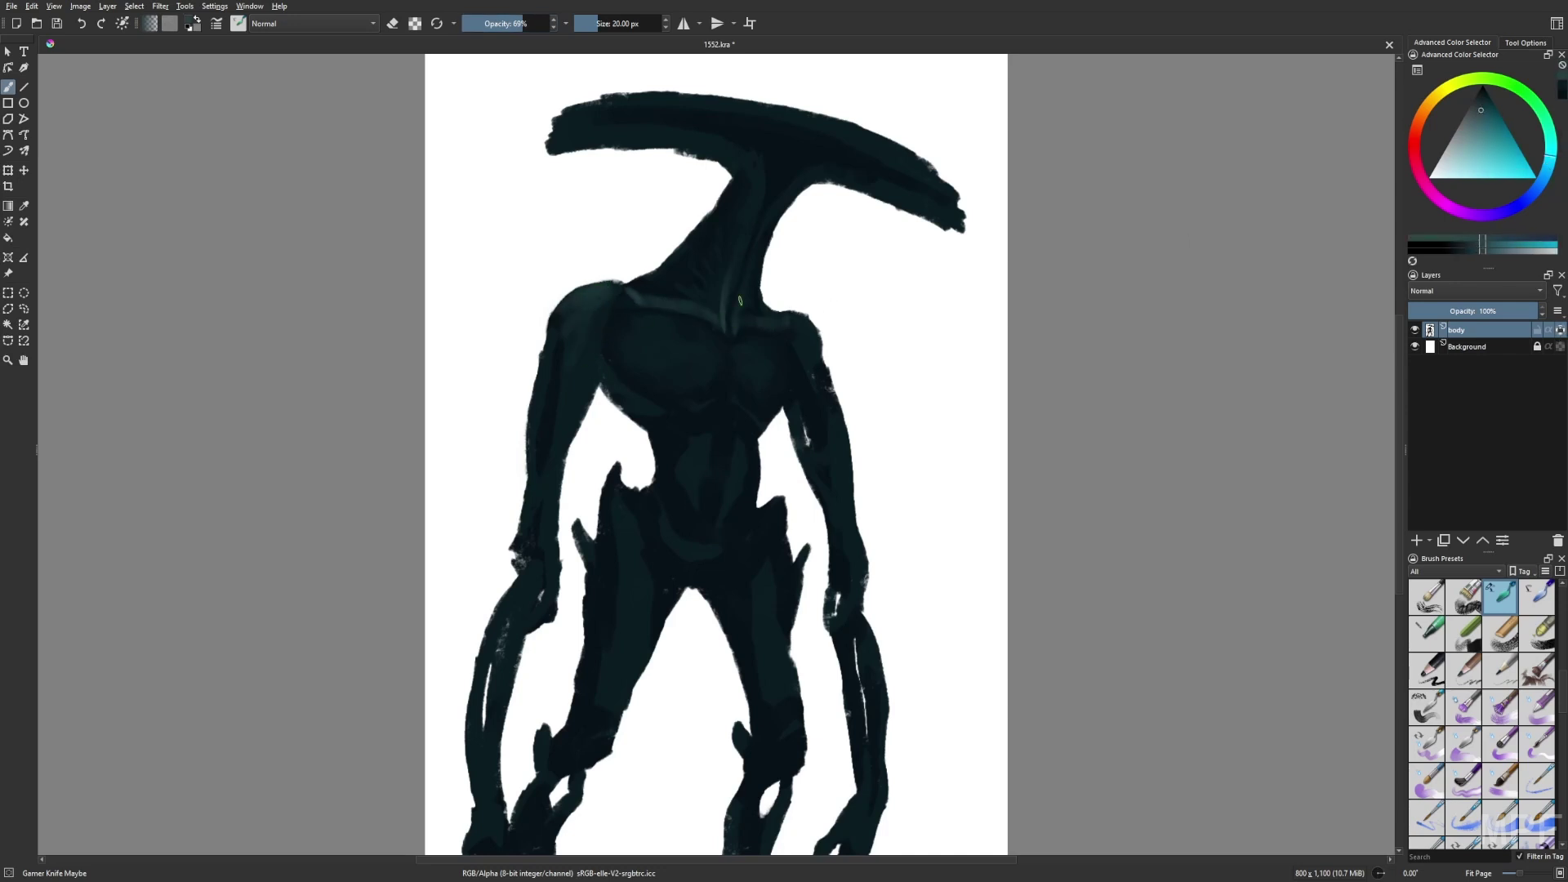
mouse_move(698, 371)
mouse_down()
mouse_move(669, 380)
mouse_move(668, 399)
mouse_up()
Paint lighter highlights on the abdomen in mirrored view with the brush enlarged to 32 px
key(m)
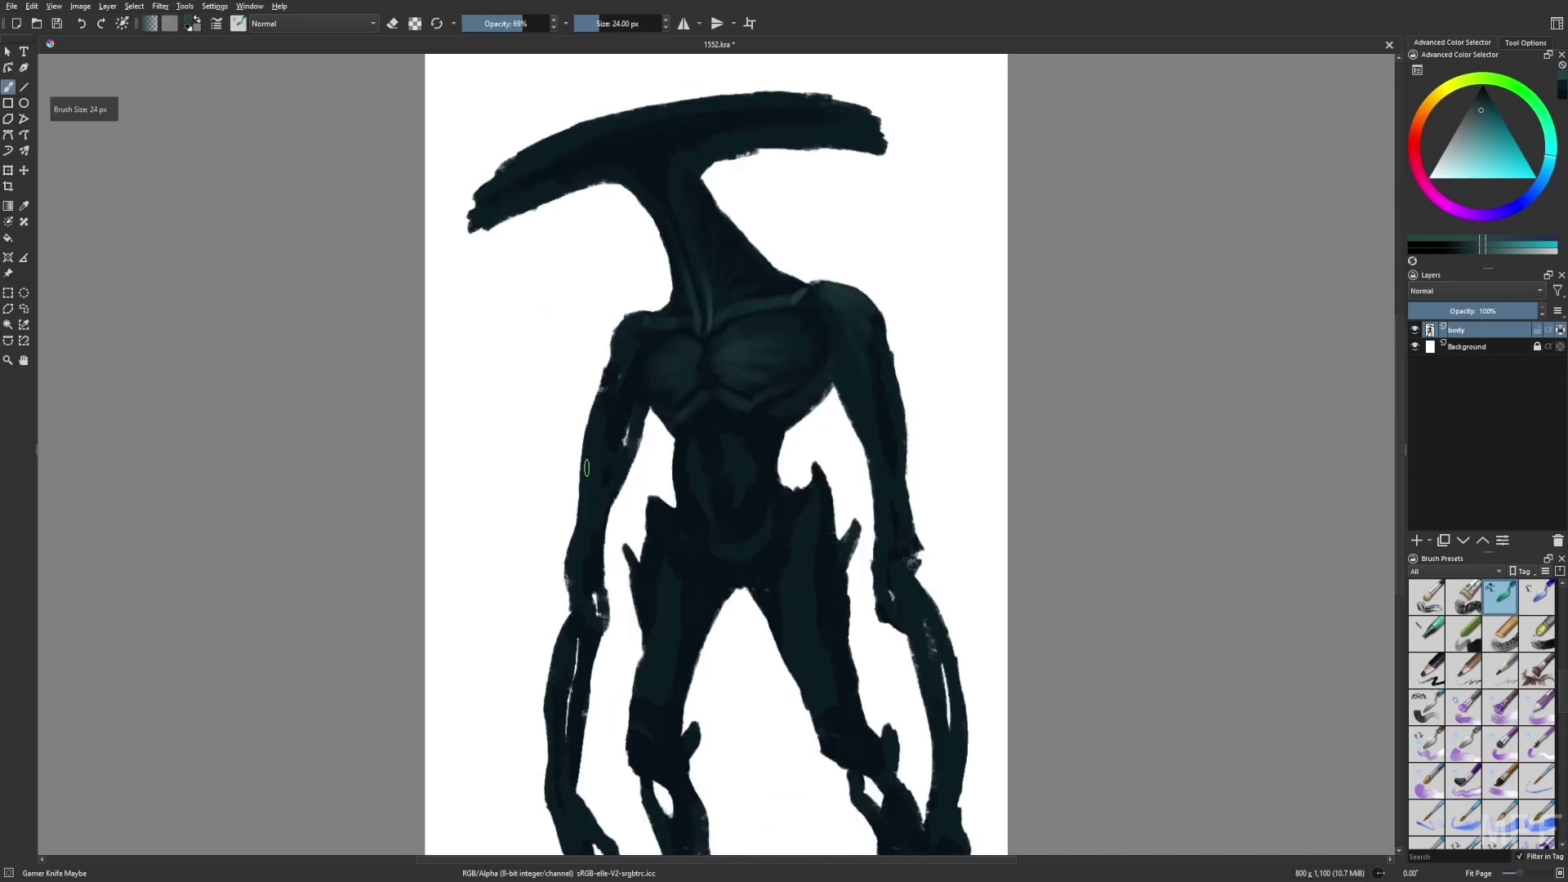
mouse_move(698, 434)
mouse_down()
mouse_move(717, 537)
mouse_move(700, 454)
mouse_move(732, 464)
mouse_up()
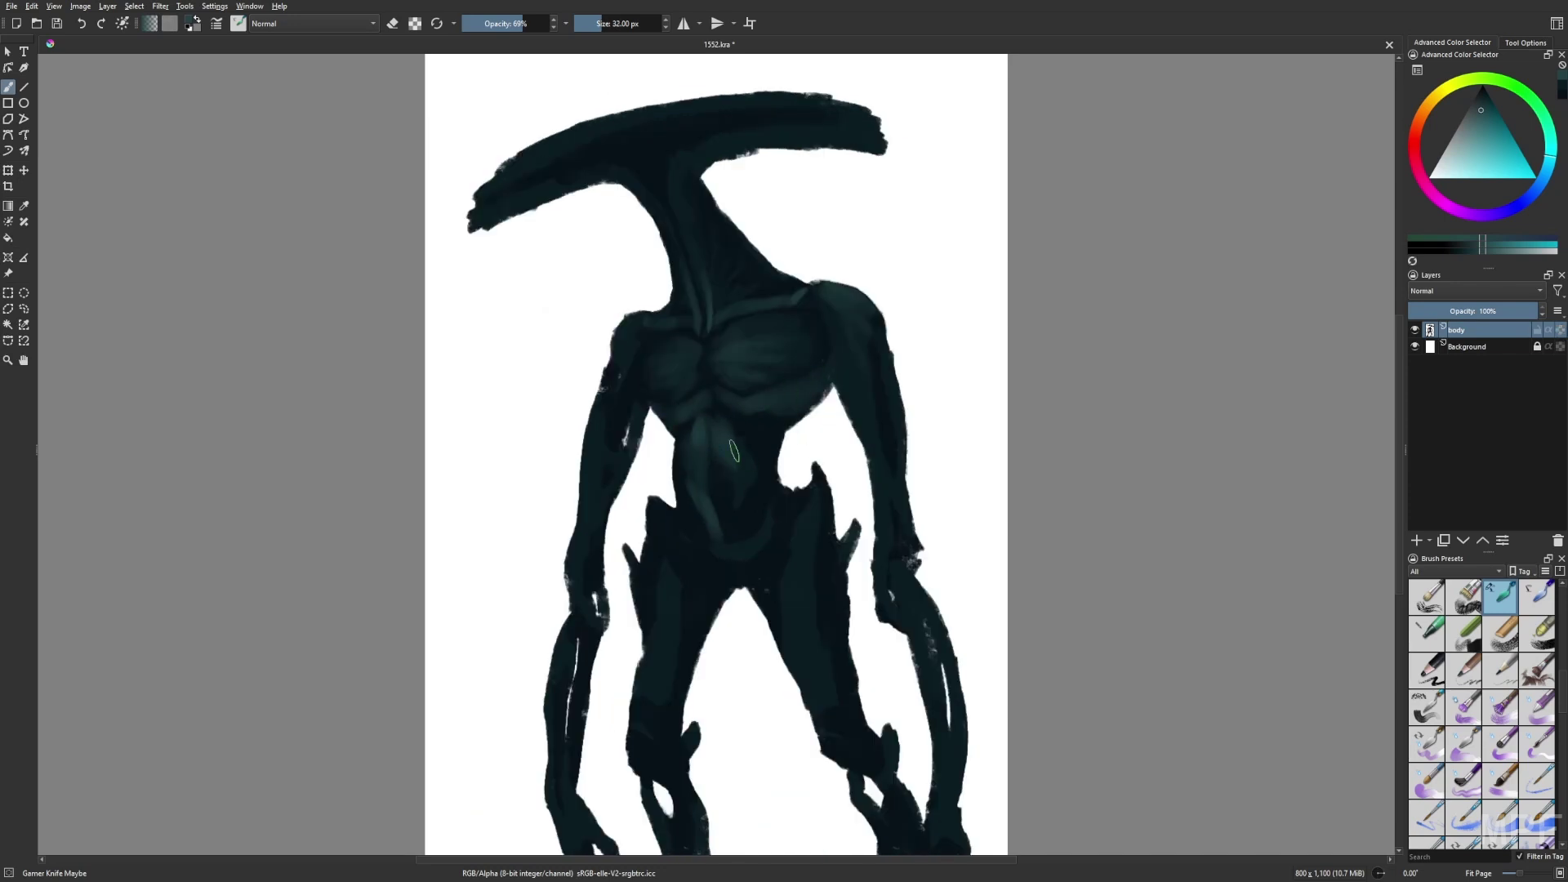
key(m)
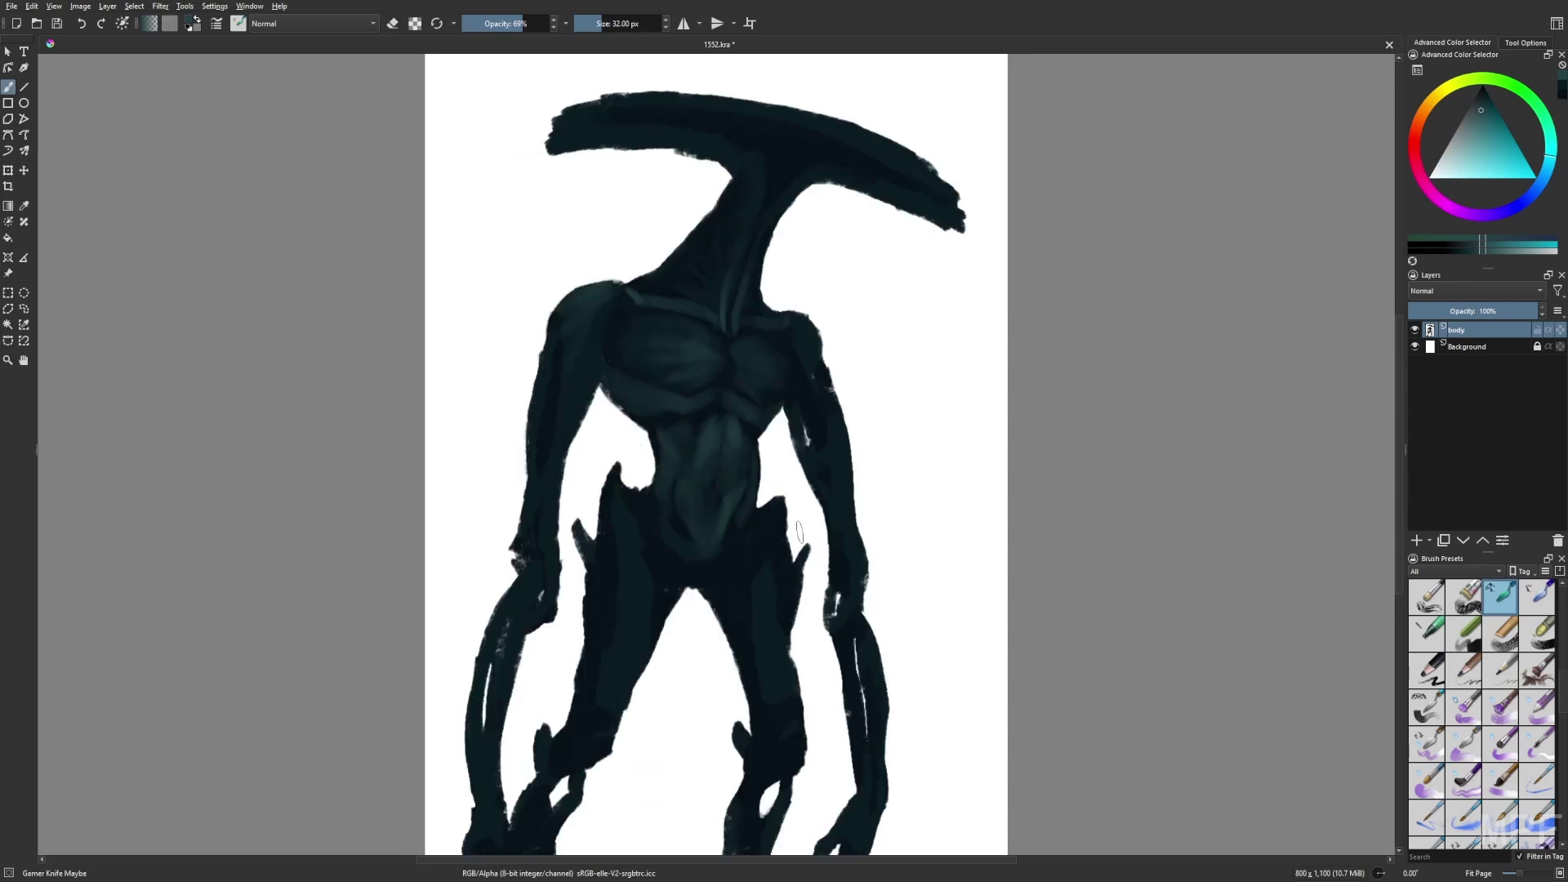
Roughen the waist edges and add a small hip spike and dark rib lines with the "original rock" brush at 18 px
right_click(767, 543)
click(696, 602)
right_click(789, 466)
right_click(771, 433)
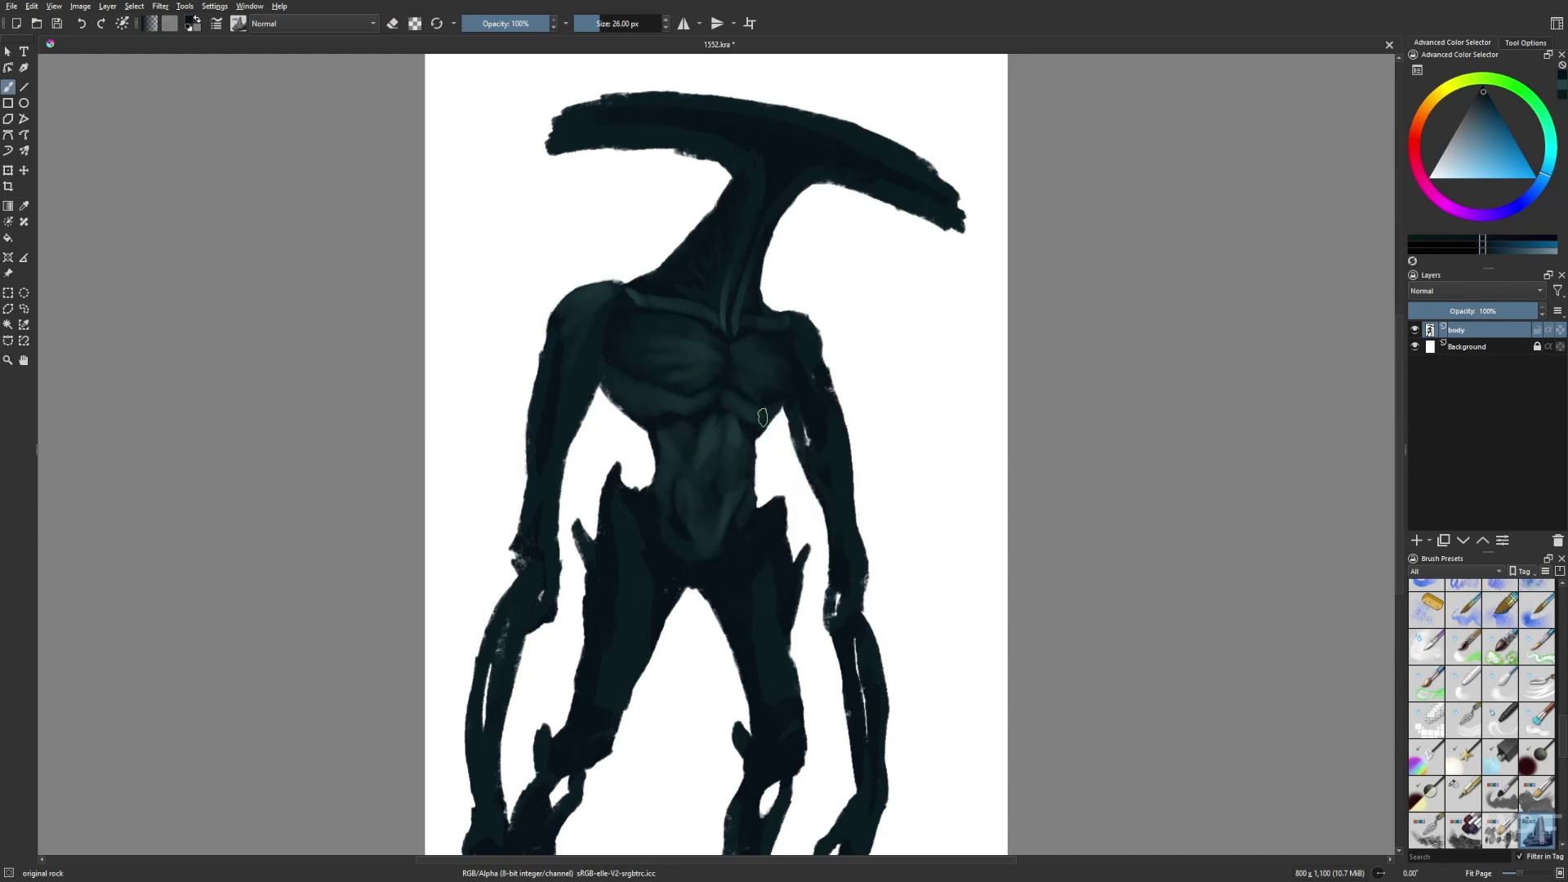
key(bracketleft)
drag(660, 437, 635, 494)
drag(653, 437, 657, 491)
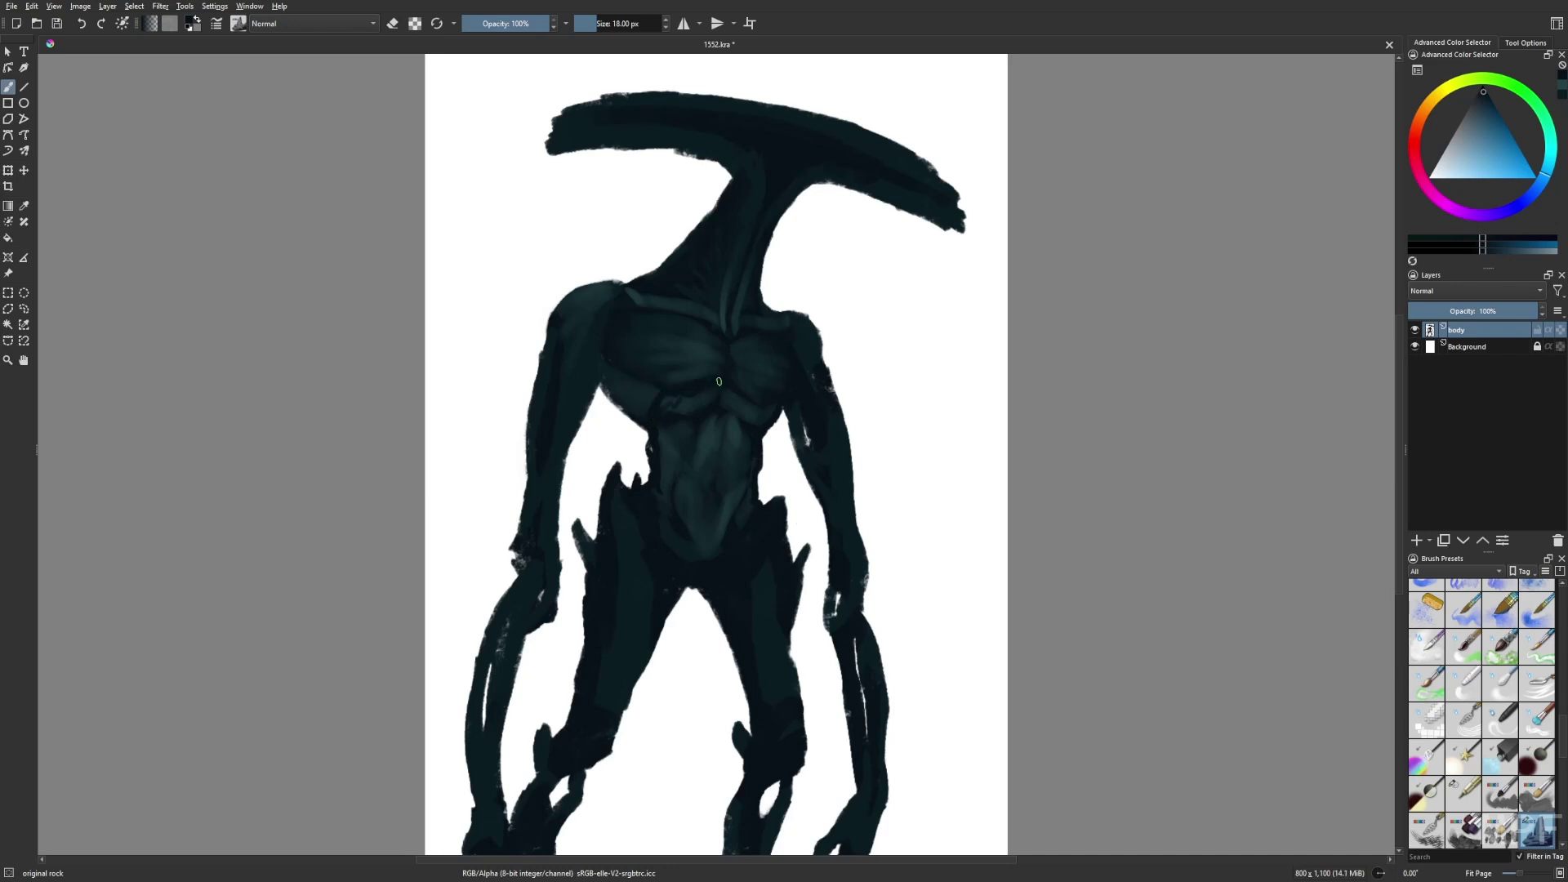
Blend the rib and abdomen shading using sampled body colour and the "Garner Knife Maybe" brush, reduced to 22 px
right_click(769, 407)
click(876, 495)
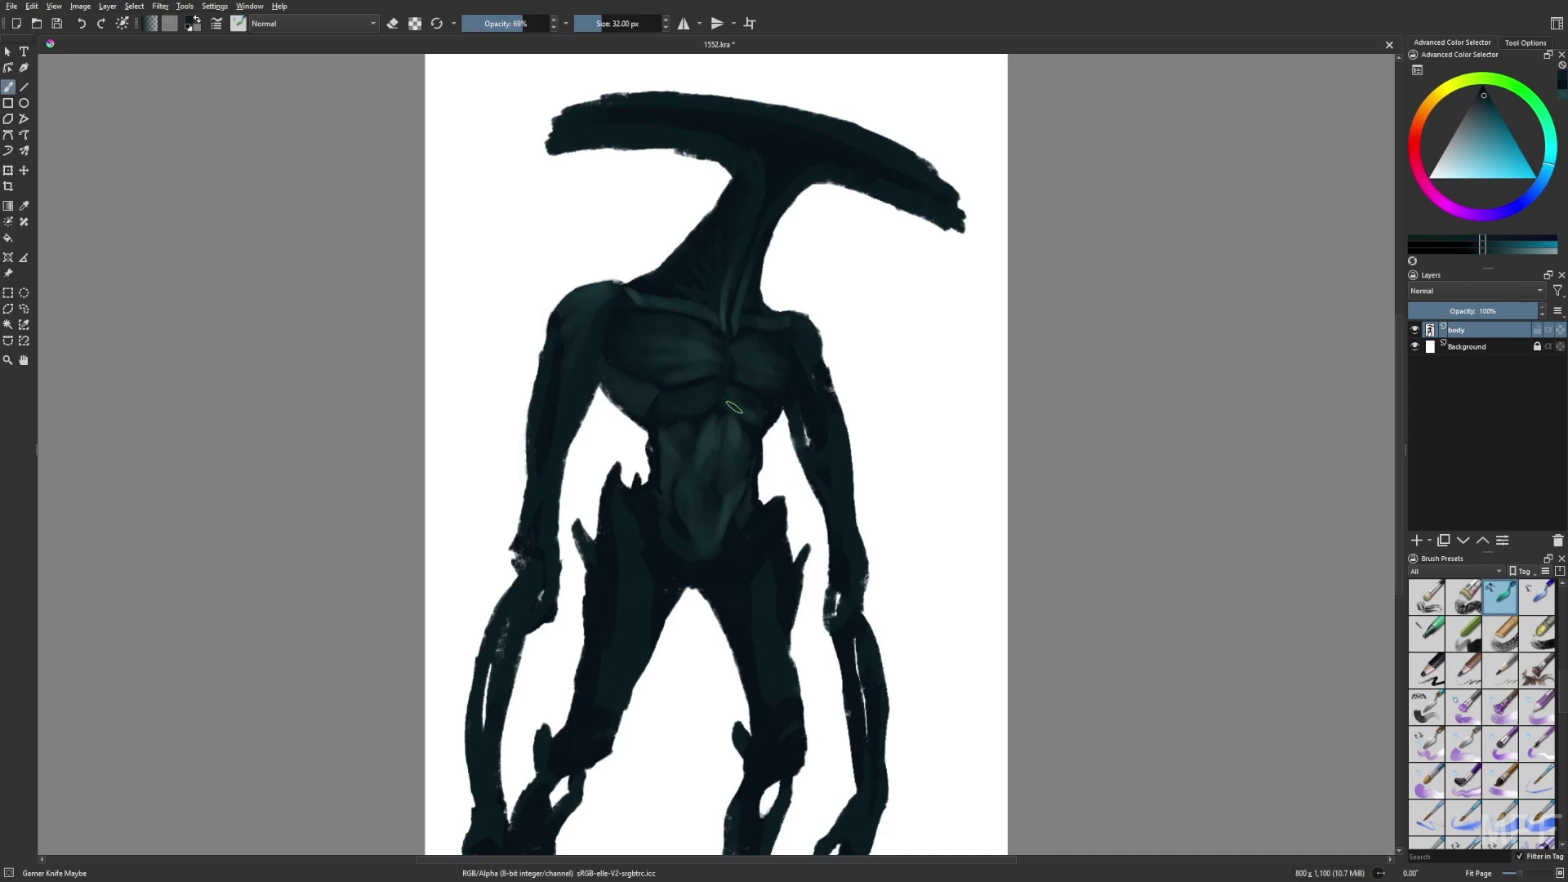
right_click(724, 515)
ctrl+click(652, 495)
key(bracketleft)
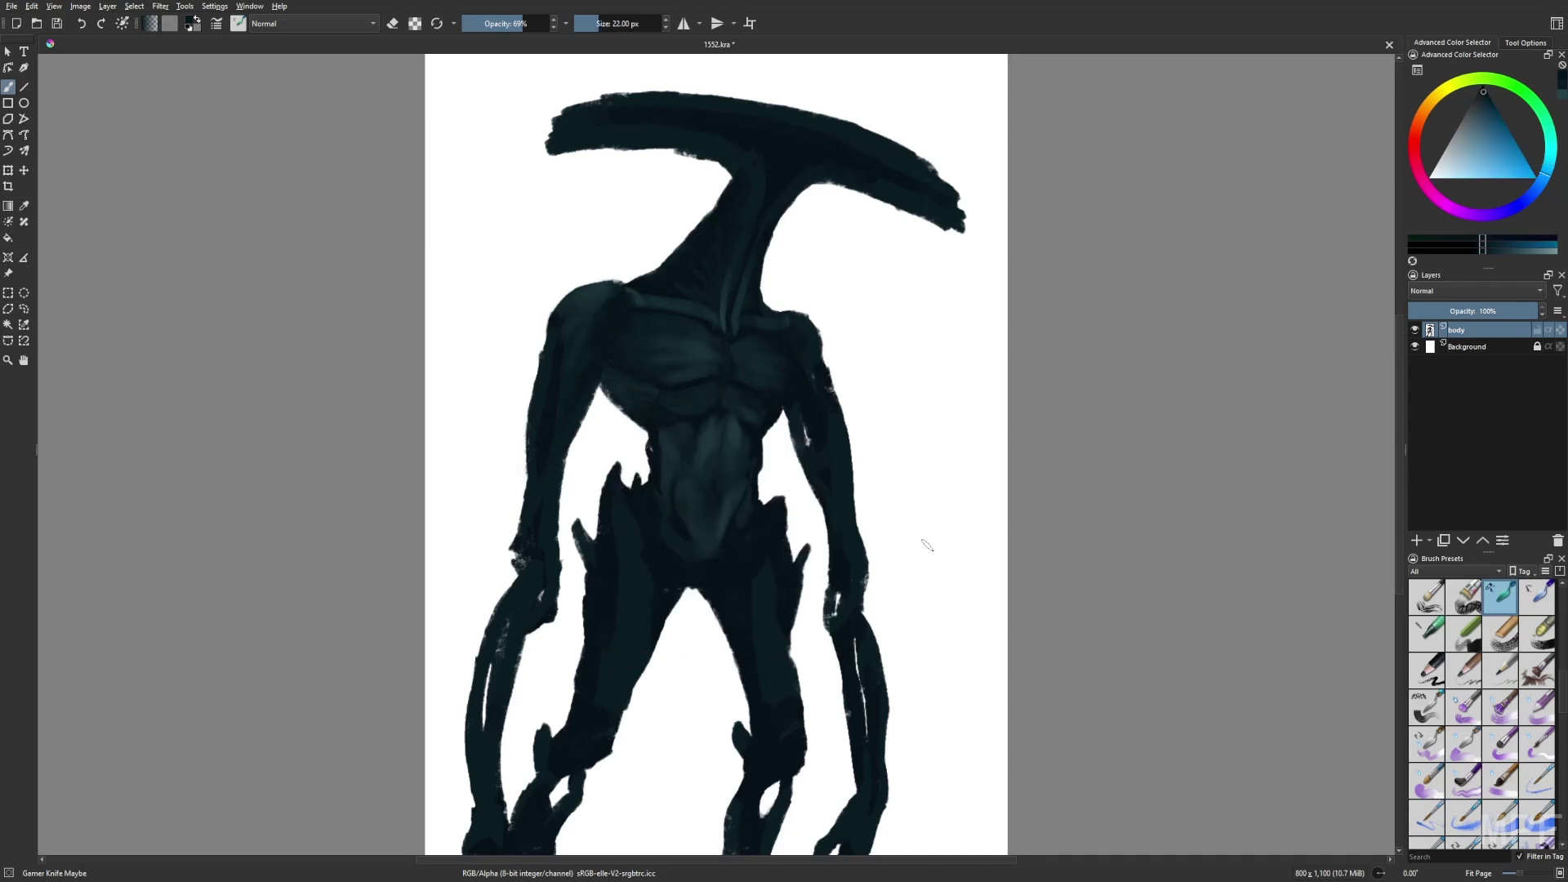
Set the Garner Knife Maybe brush to 32% opacity and 53.88 px, and paint lighter teal muscle shading on the hips and thighs
drag(987, 626, 994, 585)
key(2)
right_click(807, 606)
click(768, 565)
click(490, 23)
click(607, 23)
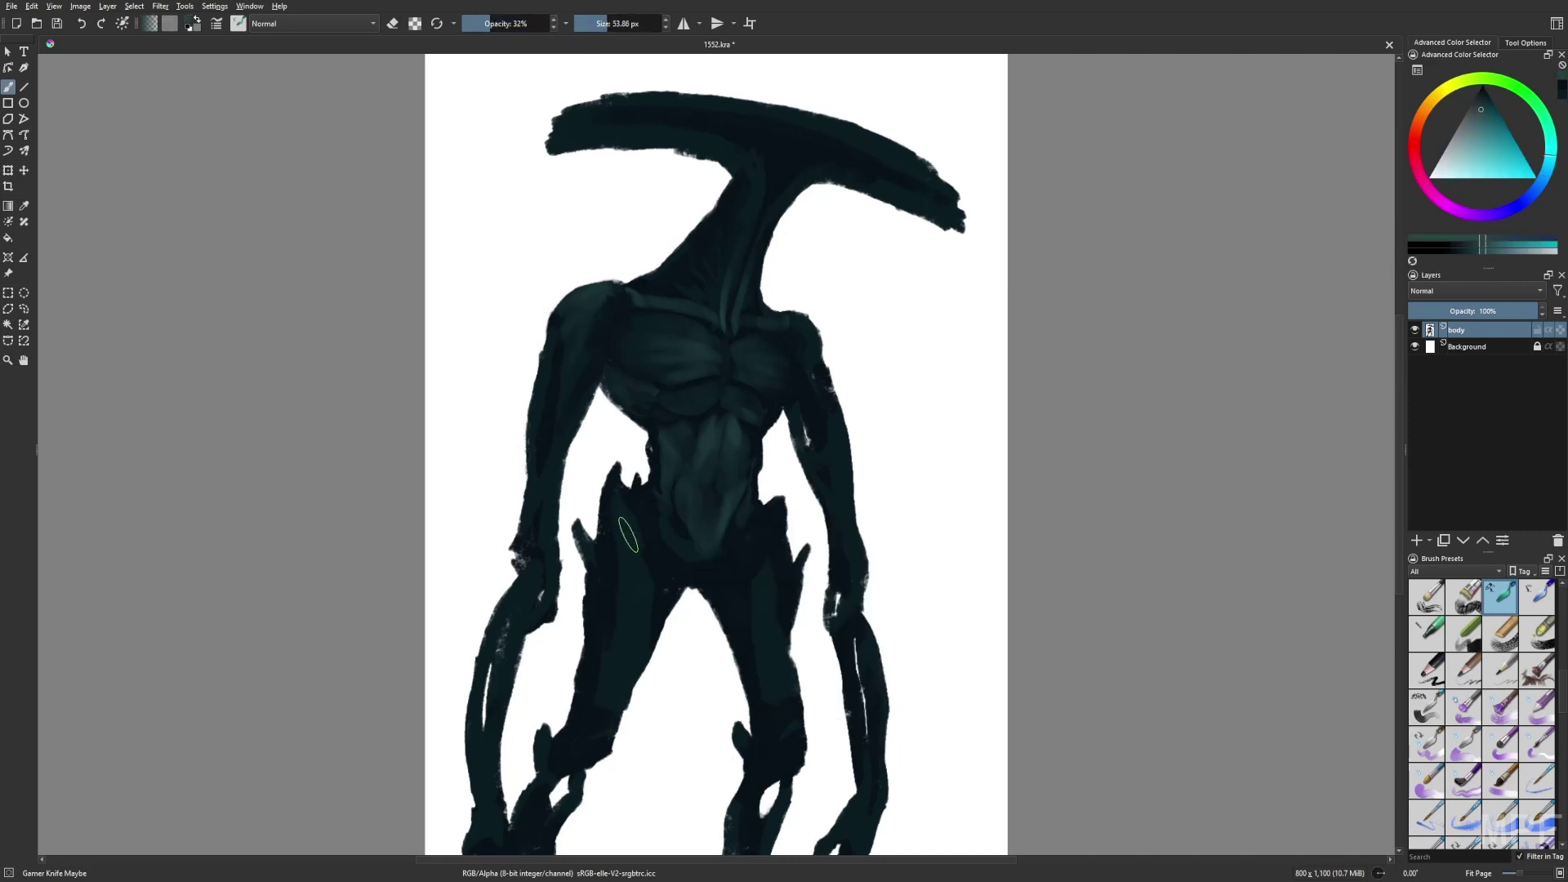
mouse_move(628, 535)
mouse_down()
mouse_move(634, 586)
mouse_move(619, 604)
mouse_move(643, 596)
mouse_up()
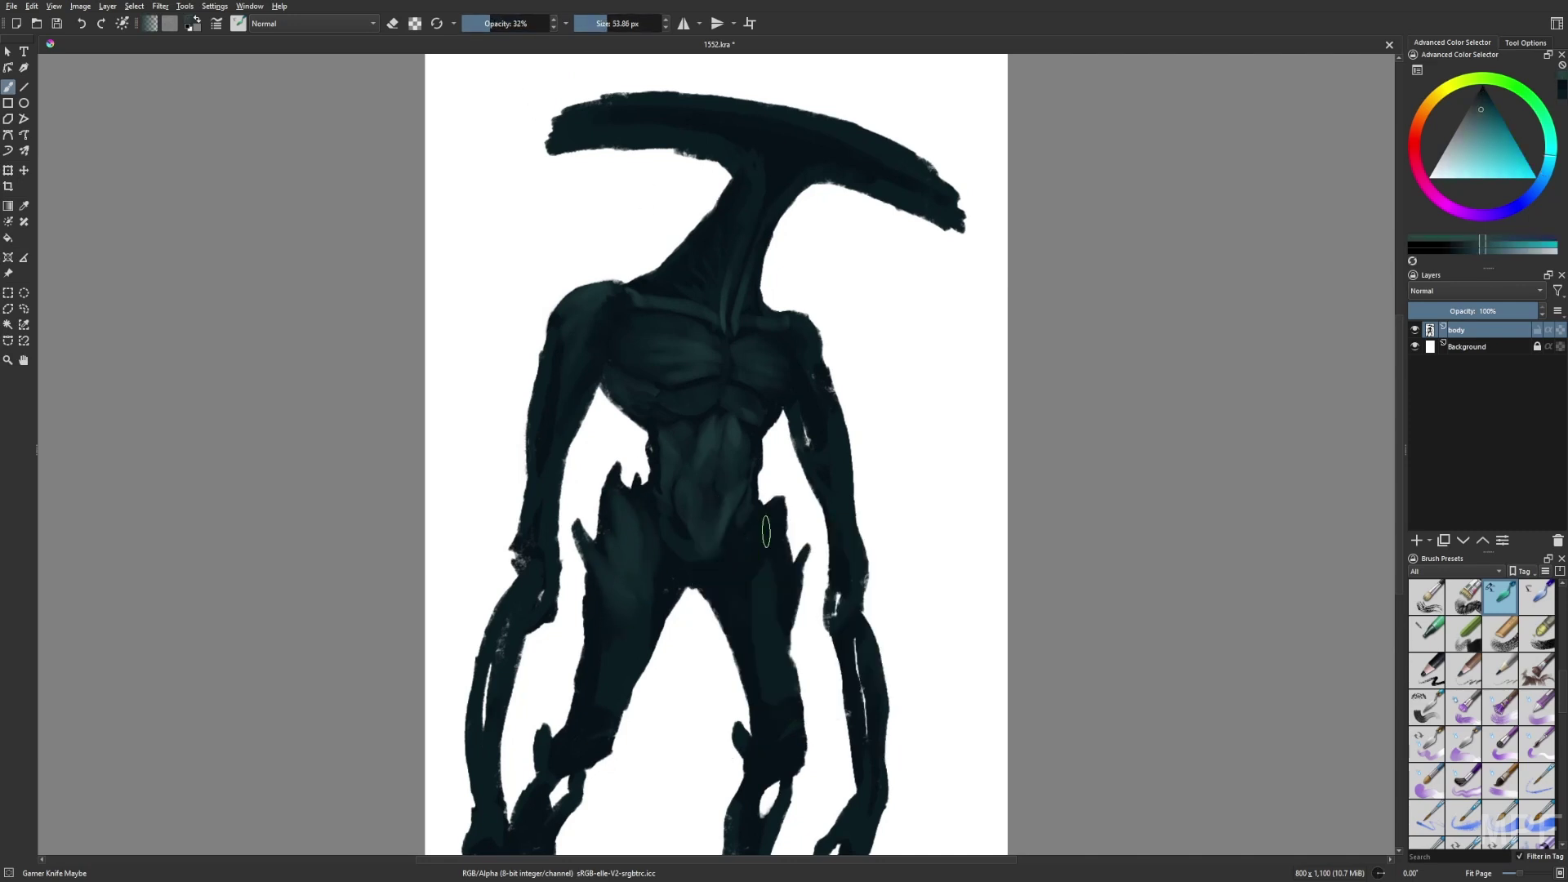
mouse_move(767, 533)
mouse_down()
mouse_move(745, 609)
mouse_move(772, 637)
mouse_move(771, 682)
mouse_up()
drag(599, 612, 665, 577)
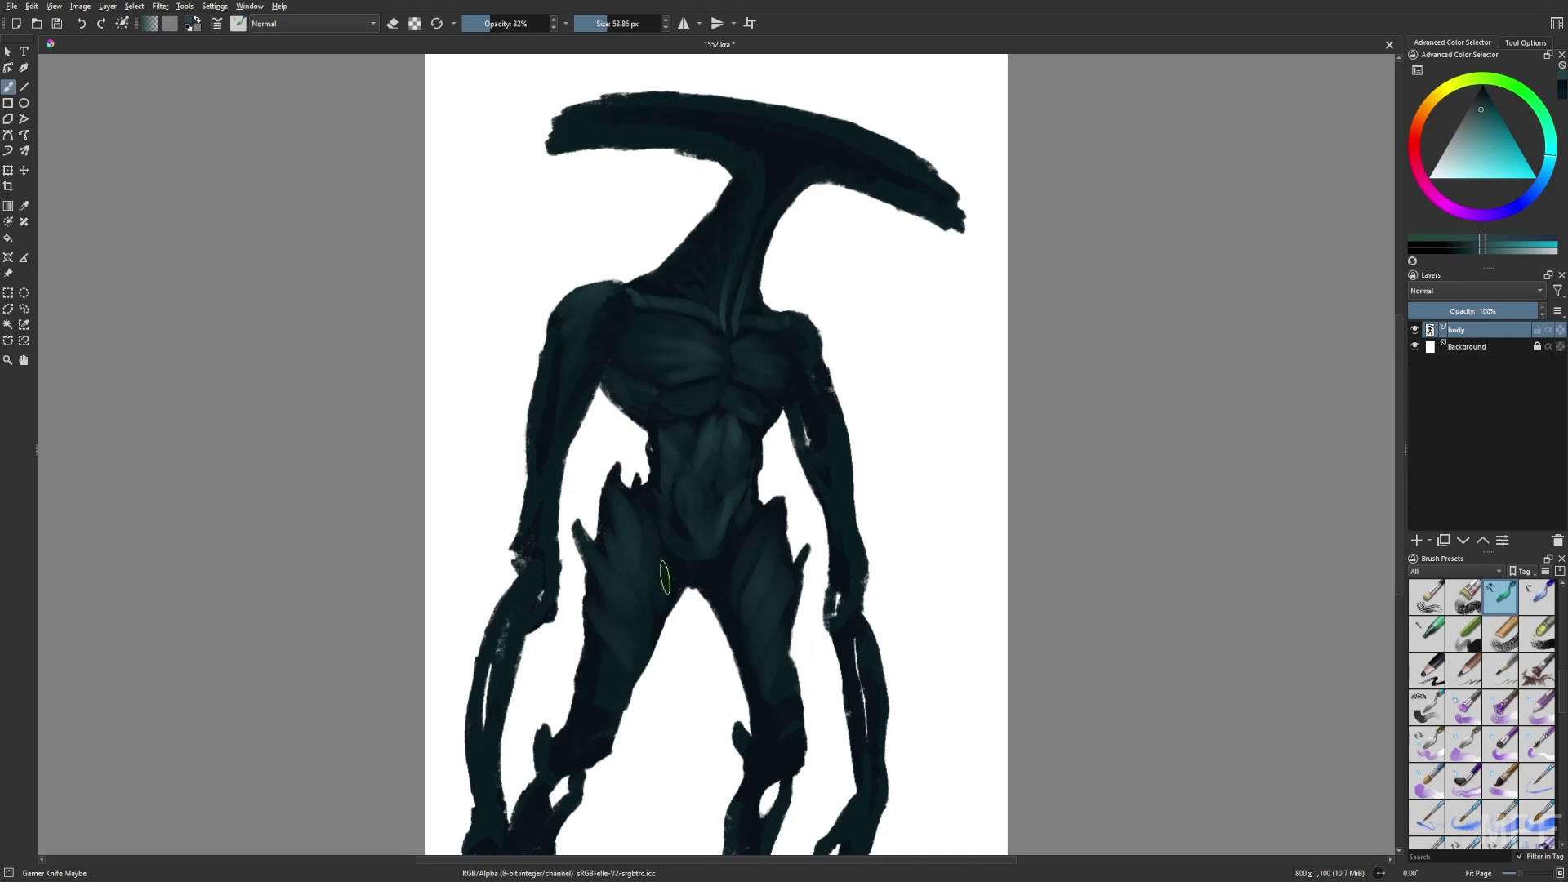
Mirror the view, reduce the brush to 28 px and paint lighter shading on the shoulders, arms and knees
key(m)
key(bracketleft)
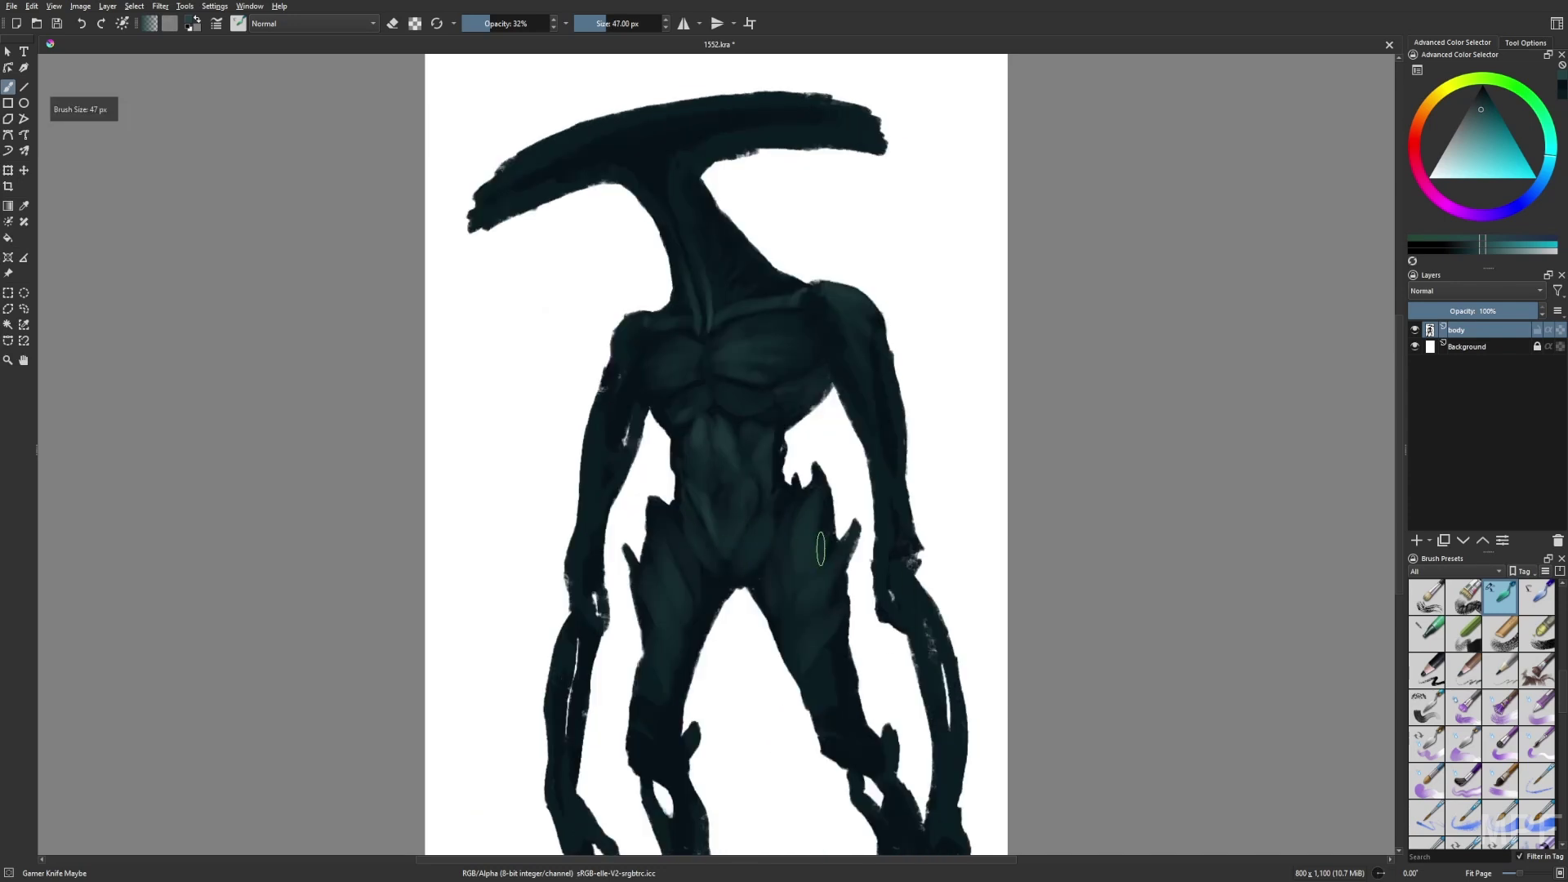
key(bracketleft)
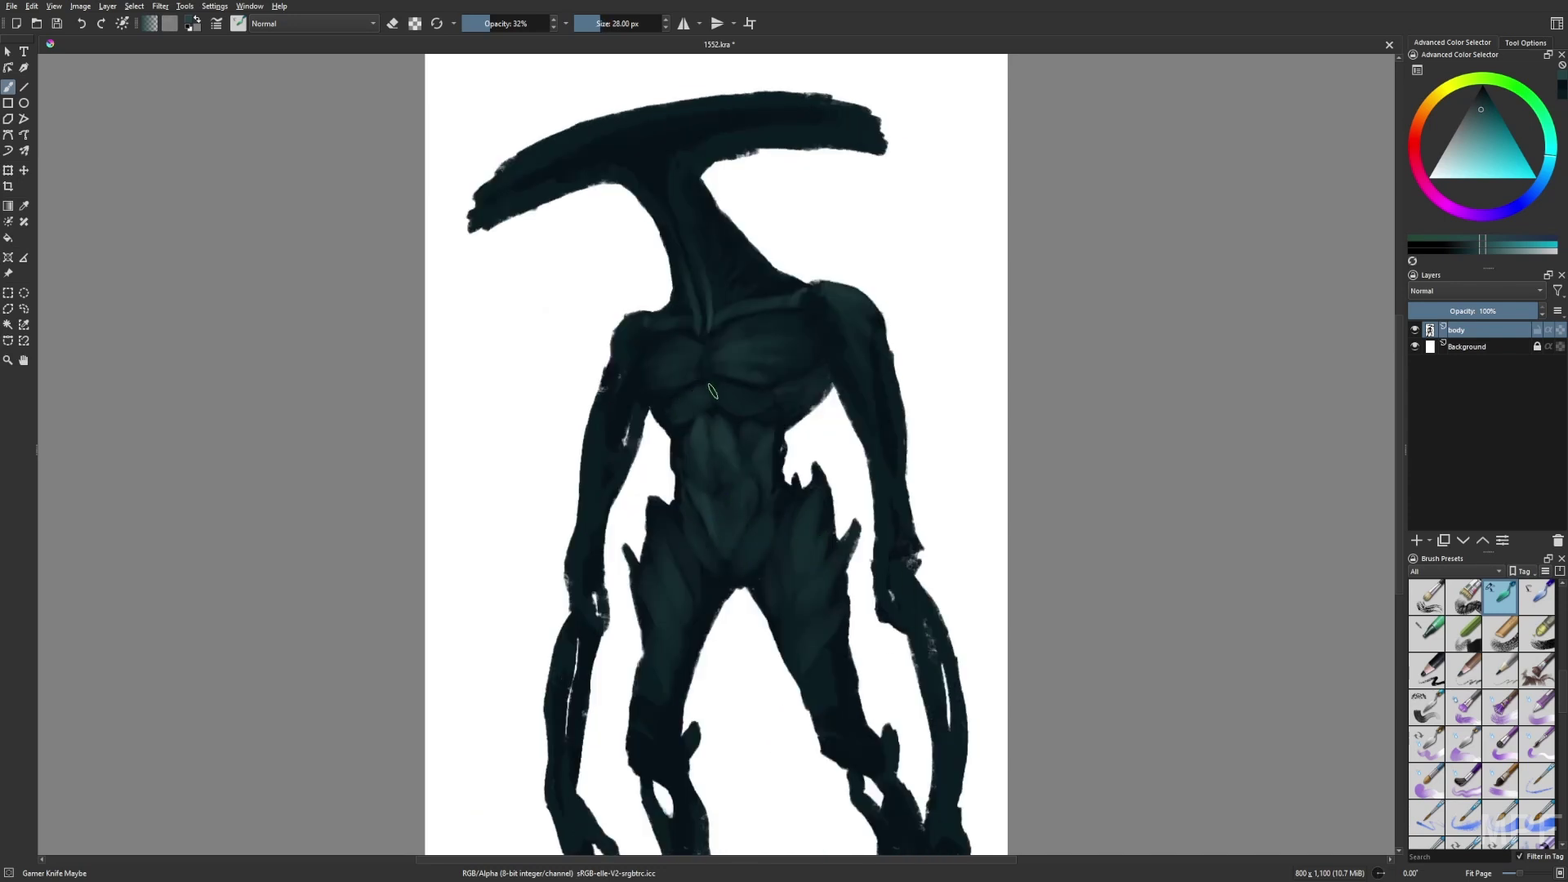
drag(740, 341, 754, 294)
drag(631, 321, 603, 427)
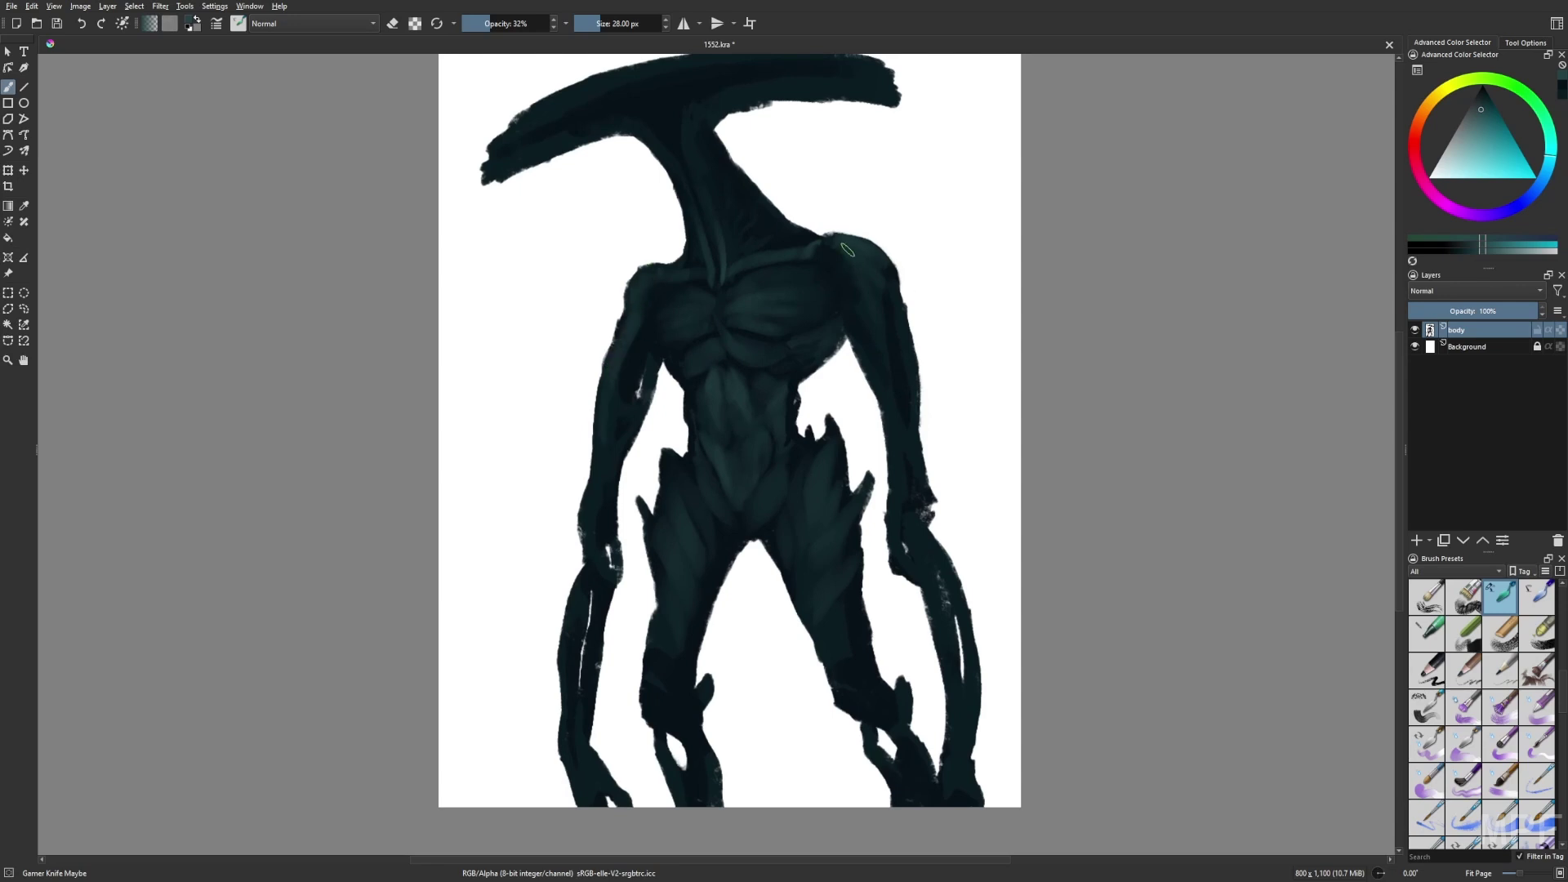
drag(880, 259, 863, 342)
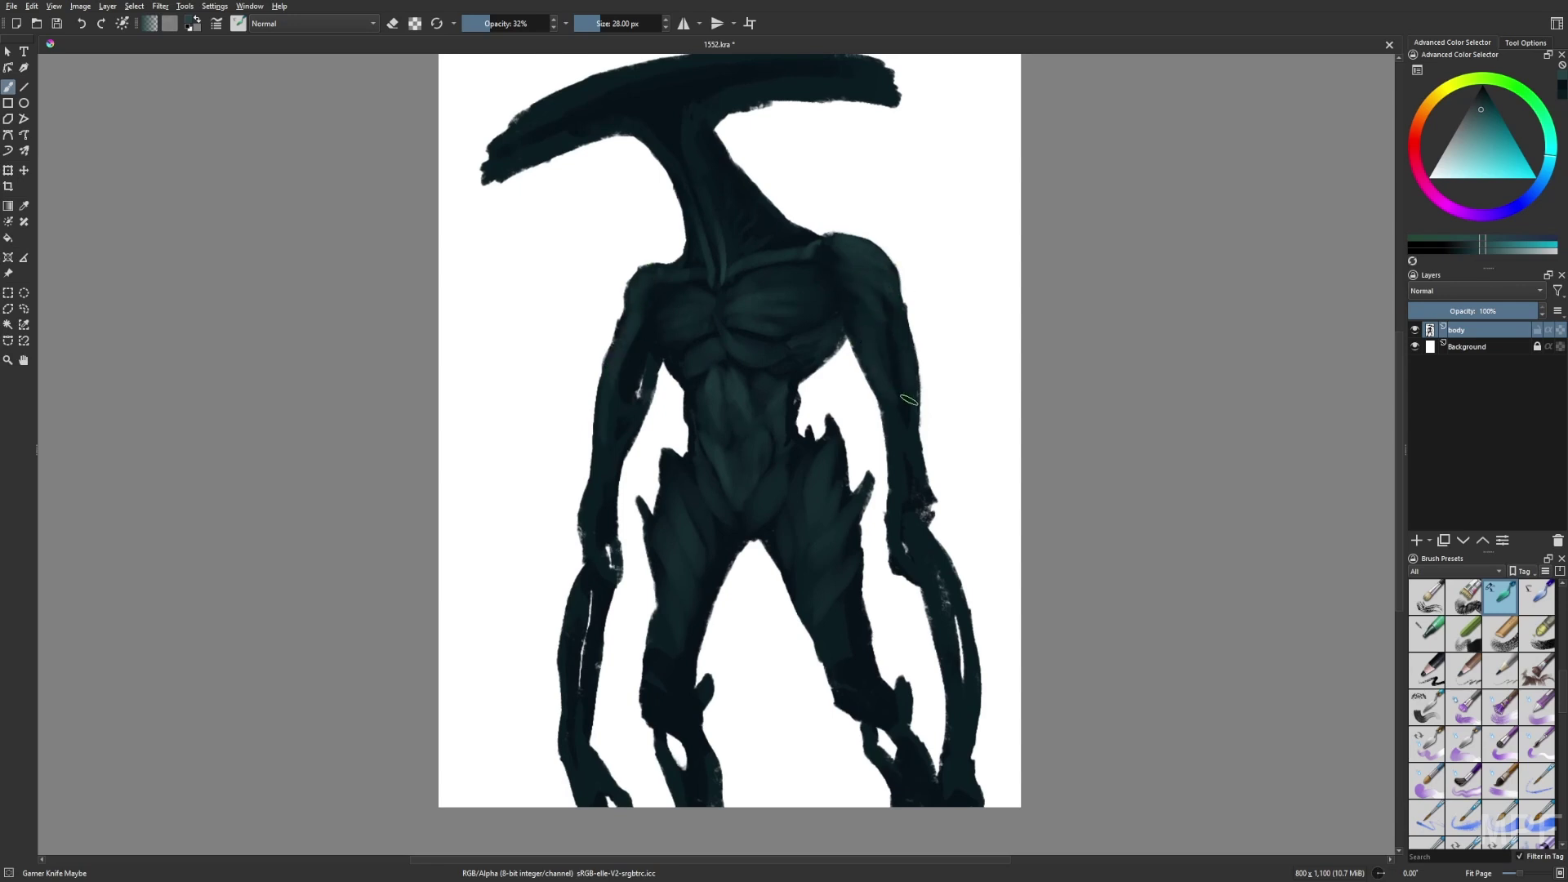
mouse_move(910, 401)
mouse_down()
mouse_move(894, 531)
mouse_move(931, 596)
mouse_move(956, 586)
mouse_up()
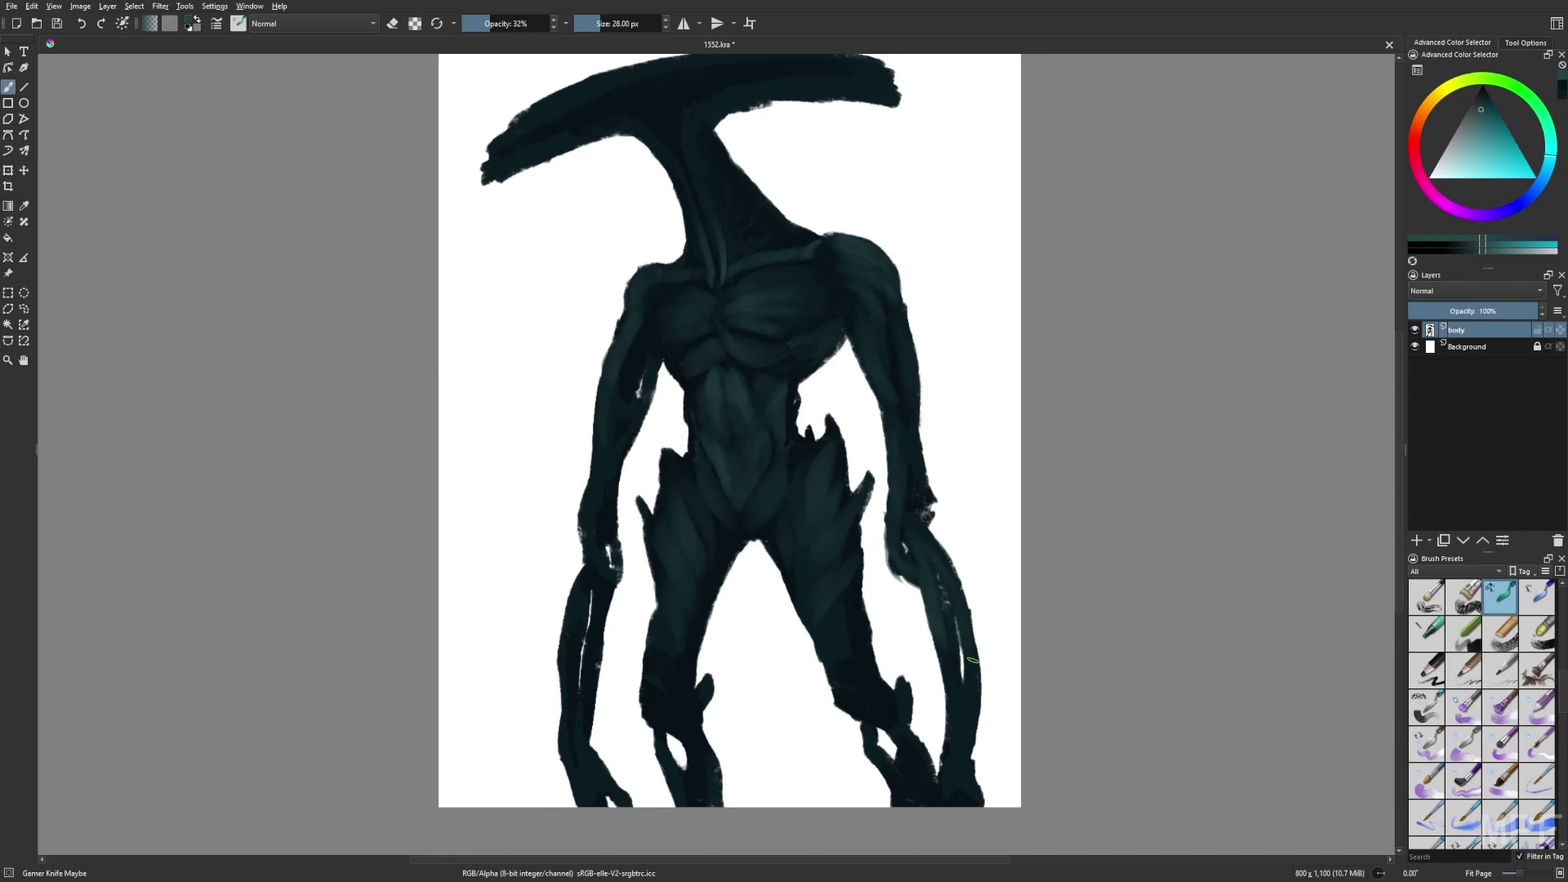
drag(842, 693, 862, 643)
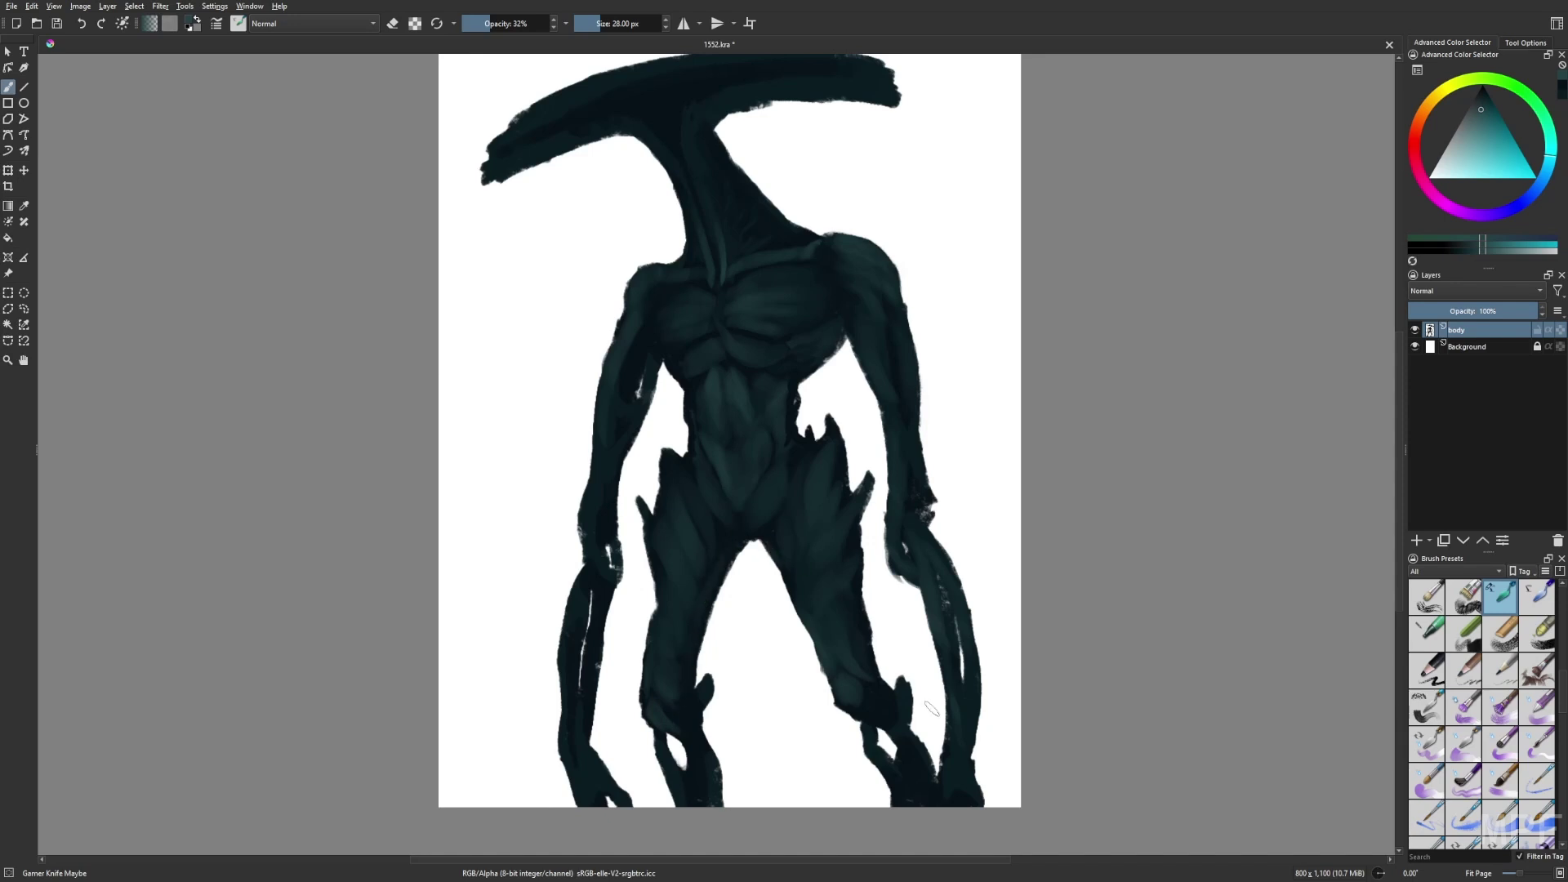
Flip the view back and refine the chest and rib contours with a dark tone and a 13 px brush
key(m)
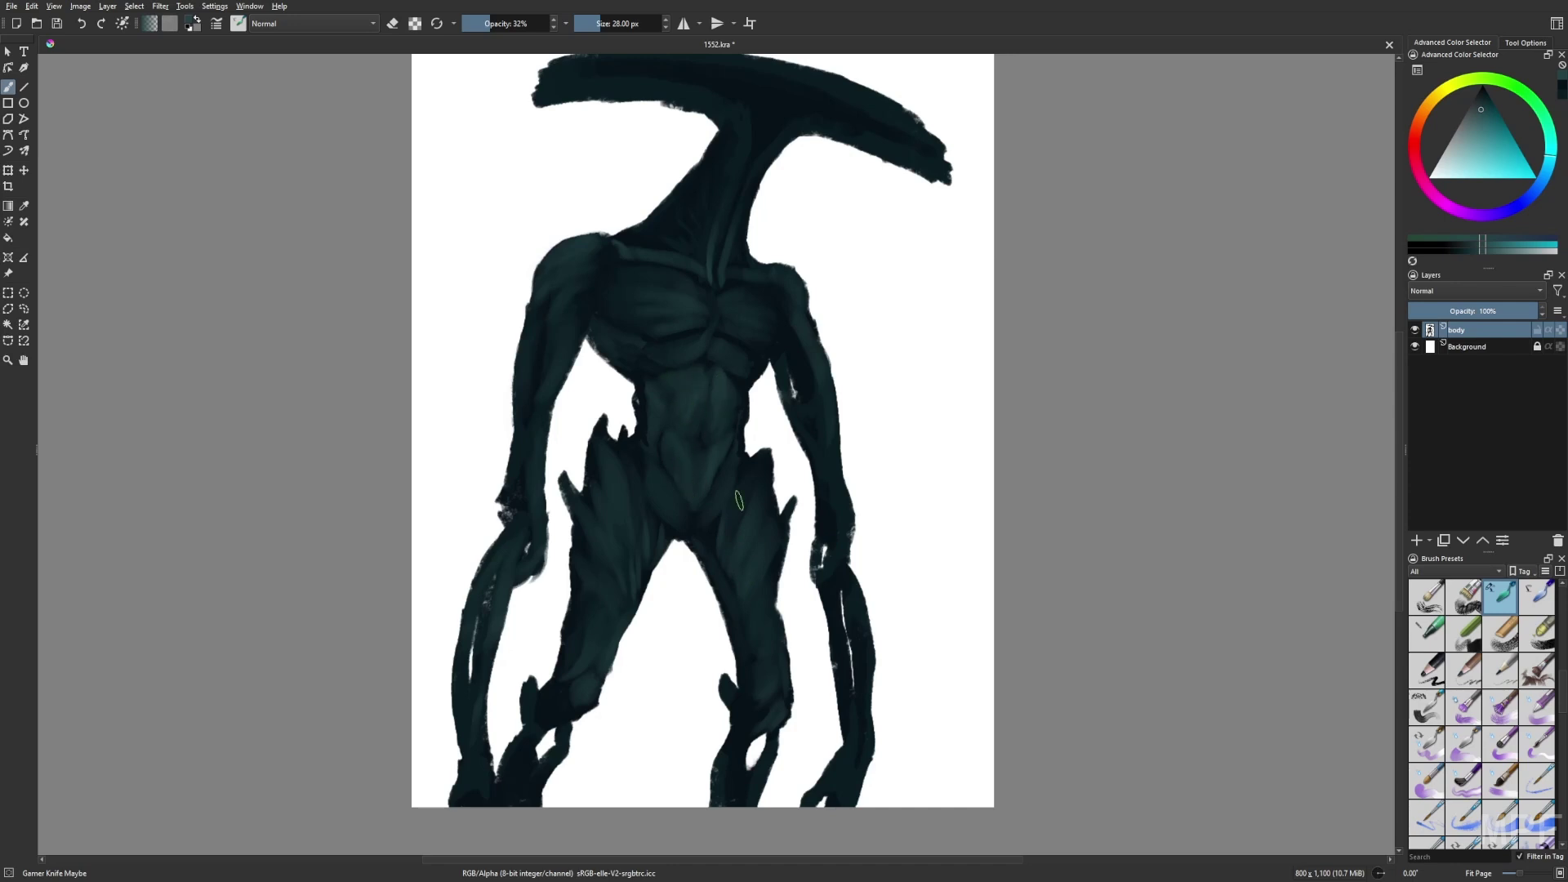
right_click(753, 363)
click(769, 322)
mouse_move(770, 322)
mouse_down()
mouse_move(718, 318)
mouse_move(762, 357)
mouse_up()
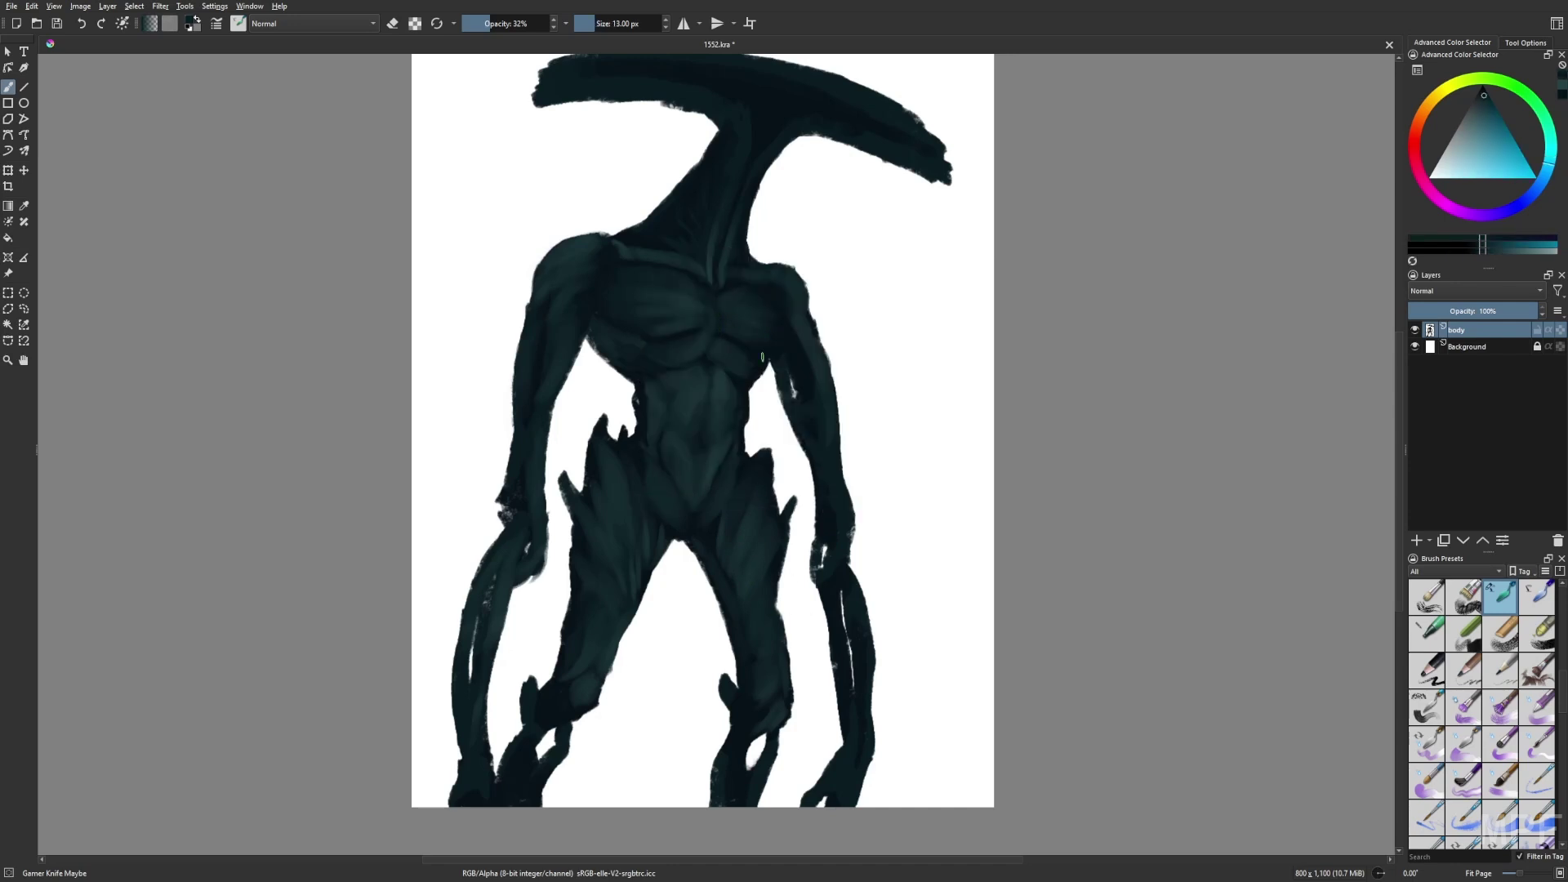
Mirror the view, enlarge the brush to 18 px and shade the knees and lower legs
key(m)
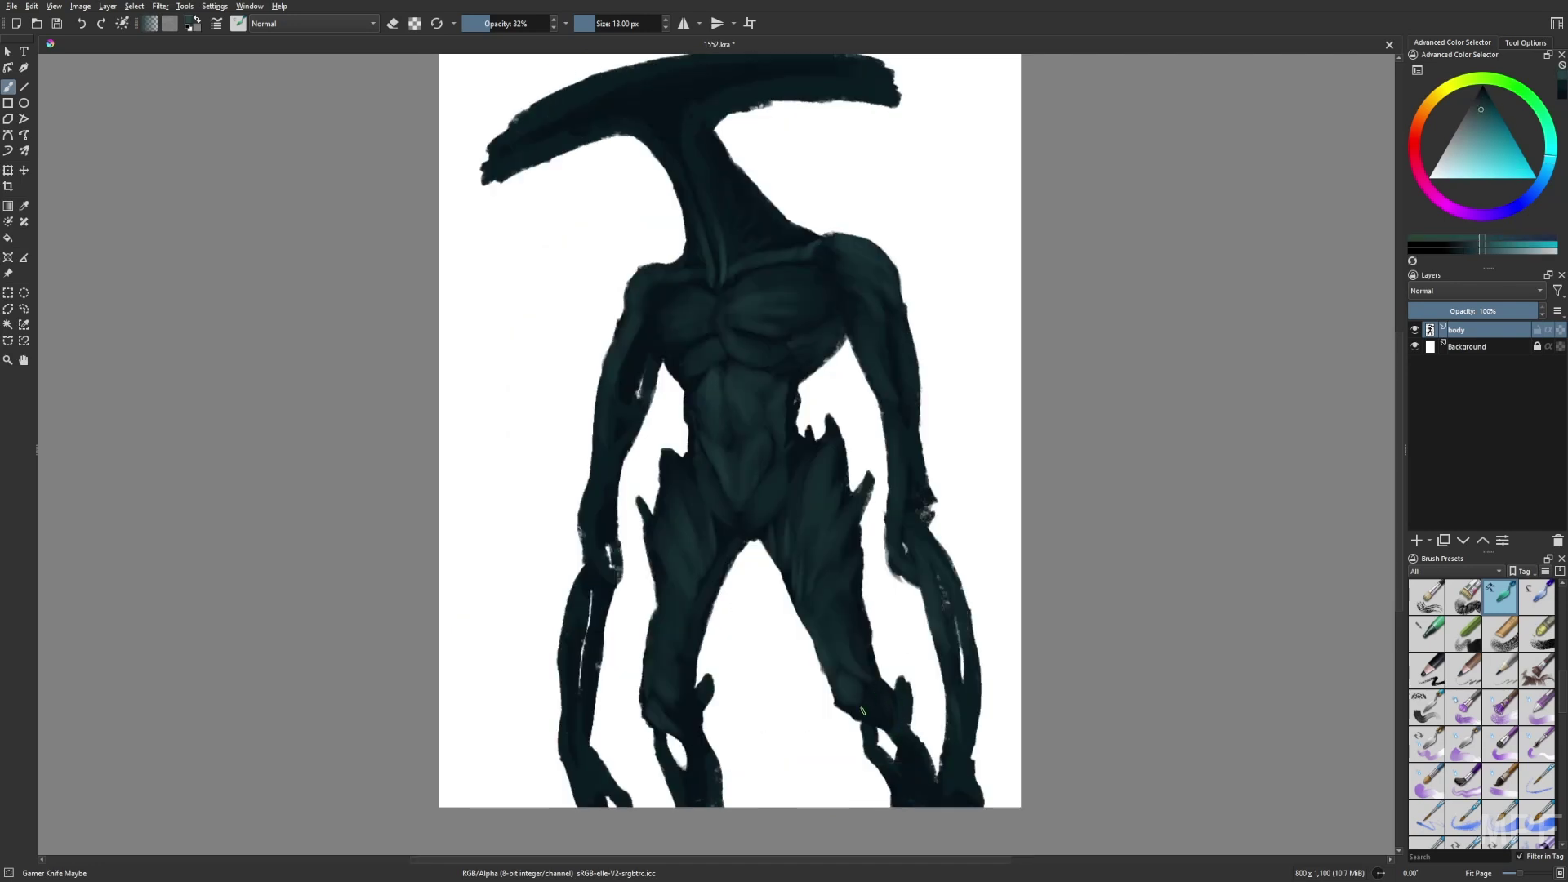
key(bracketright)
key(bracketright)
key(bracketright)
key(bracketright)
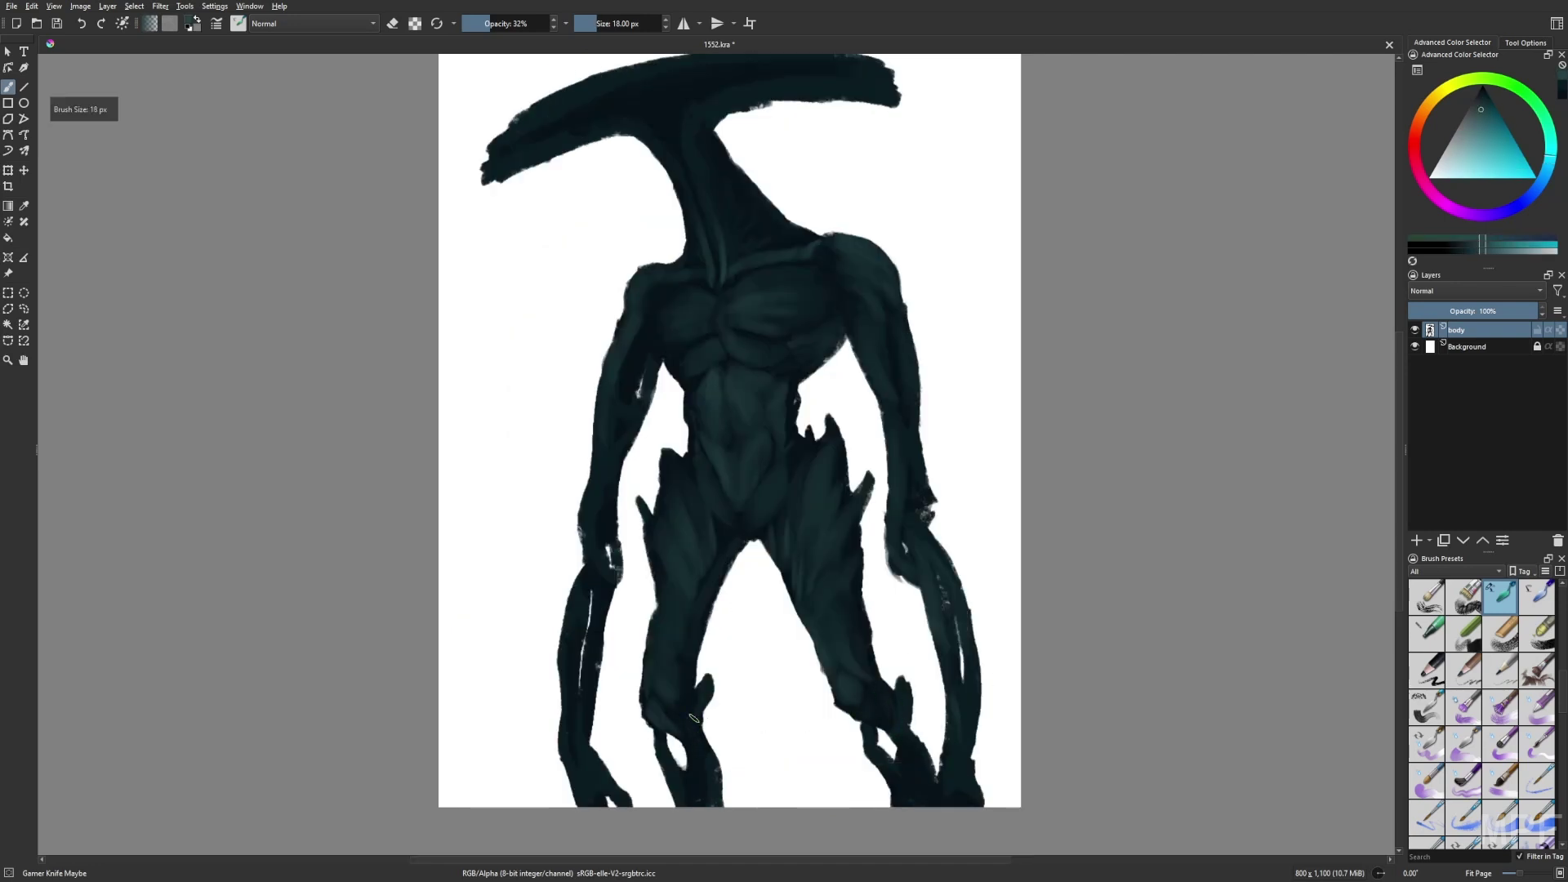
drag(698, 695, 700, 645)
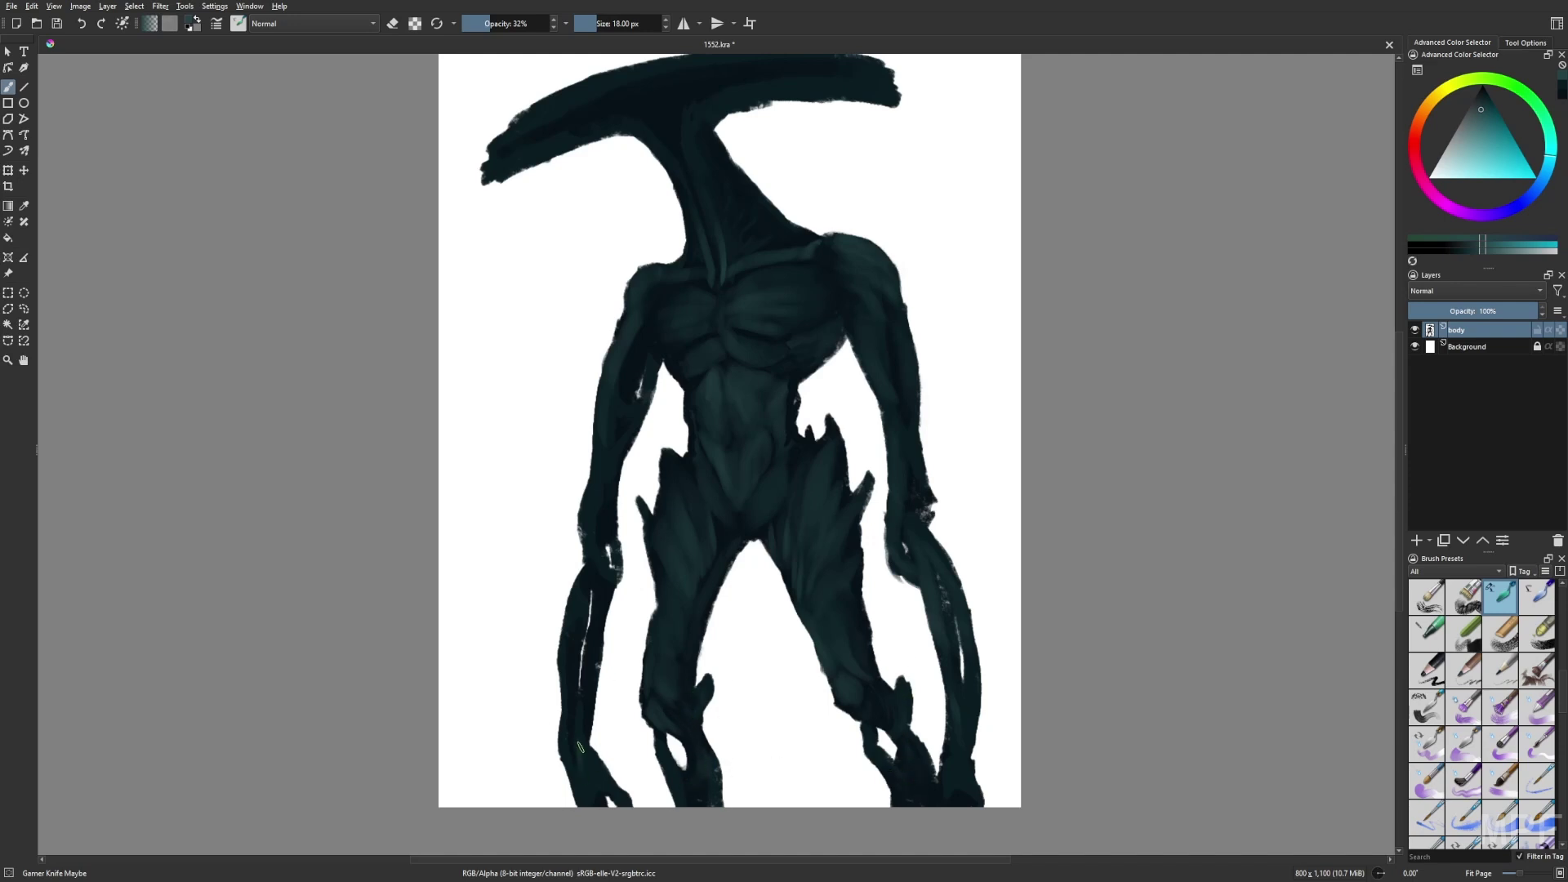
Flip the view, raise brush opacity to 62% and paint lighter teal on the hands and forearms, reducing the brush to 13 px
key(m)
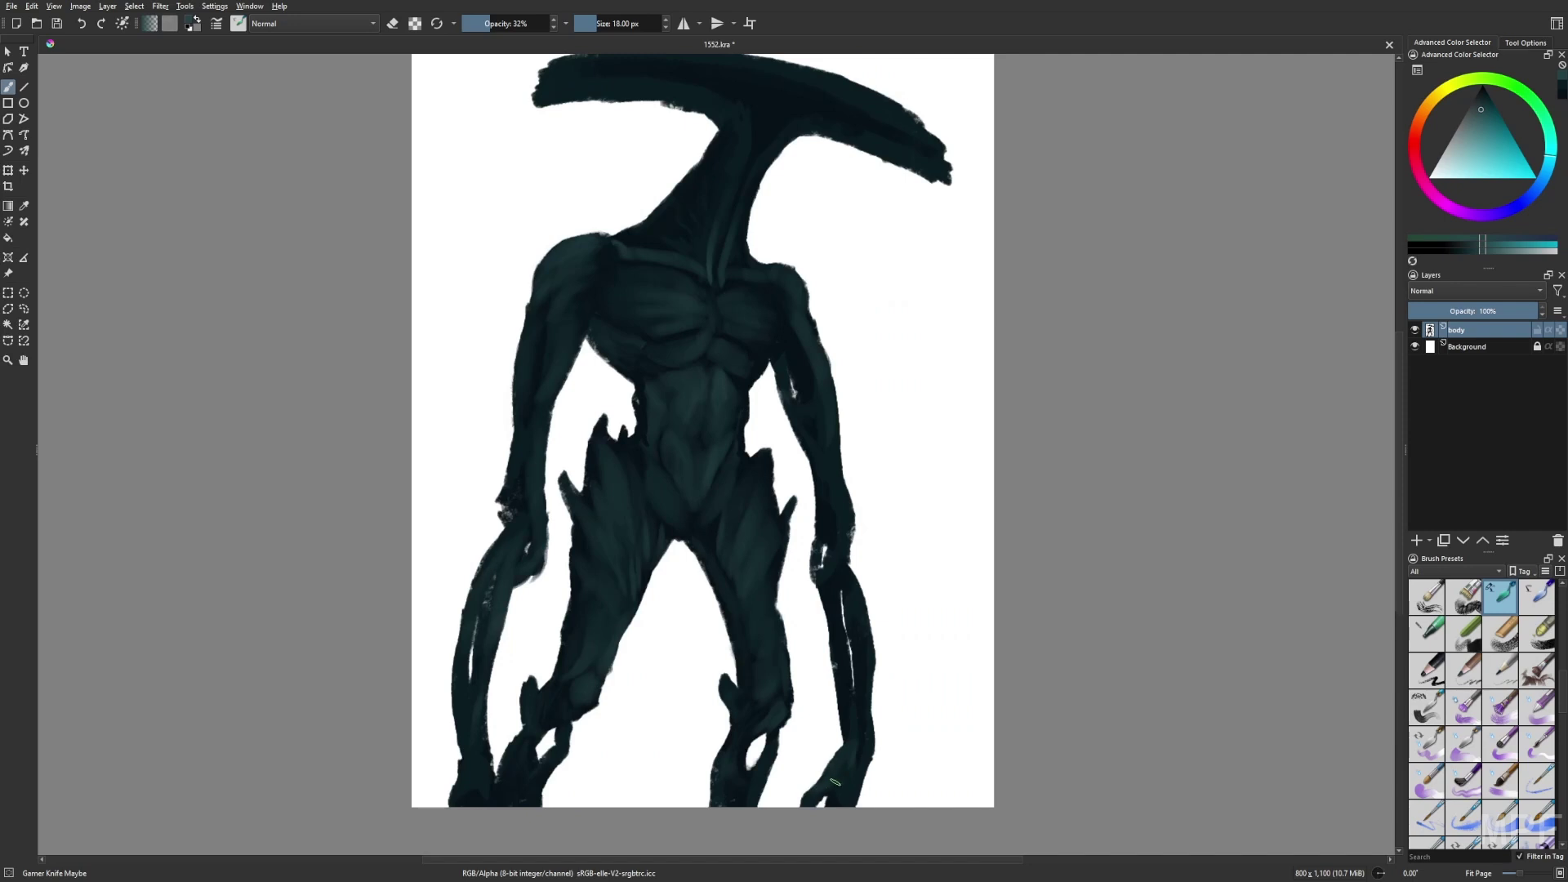
key(o)
key(o)
key(o)
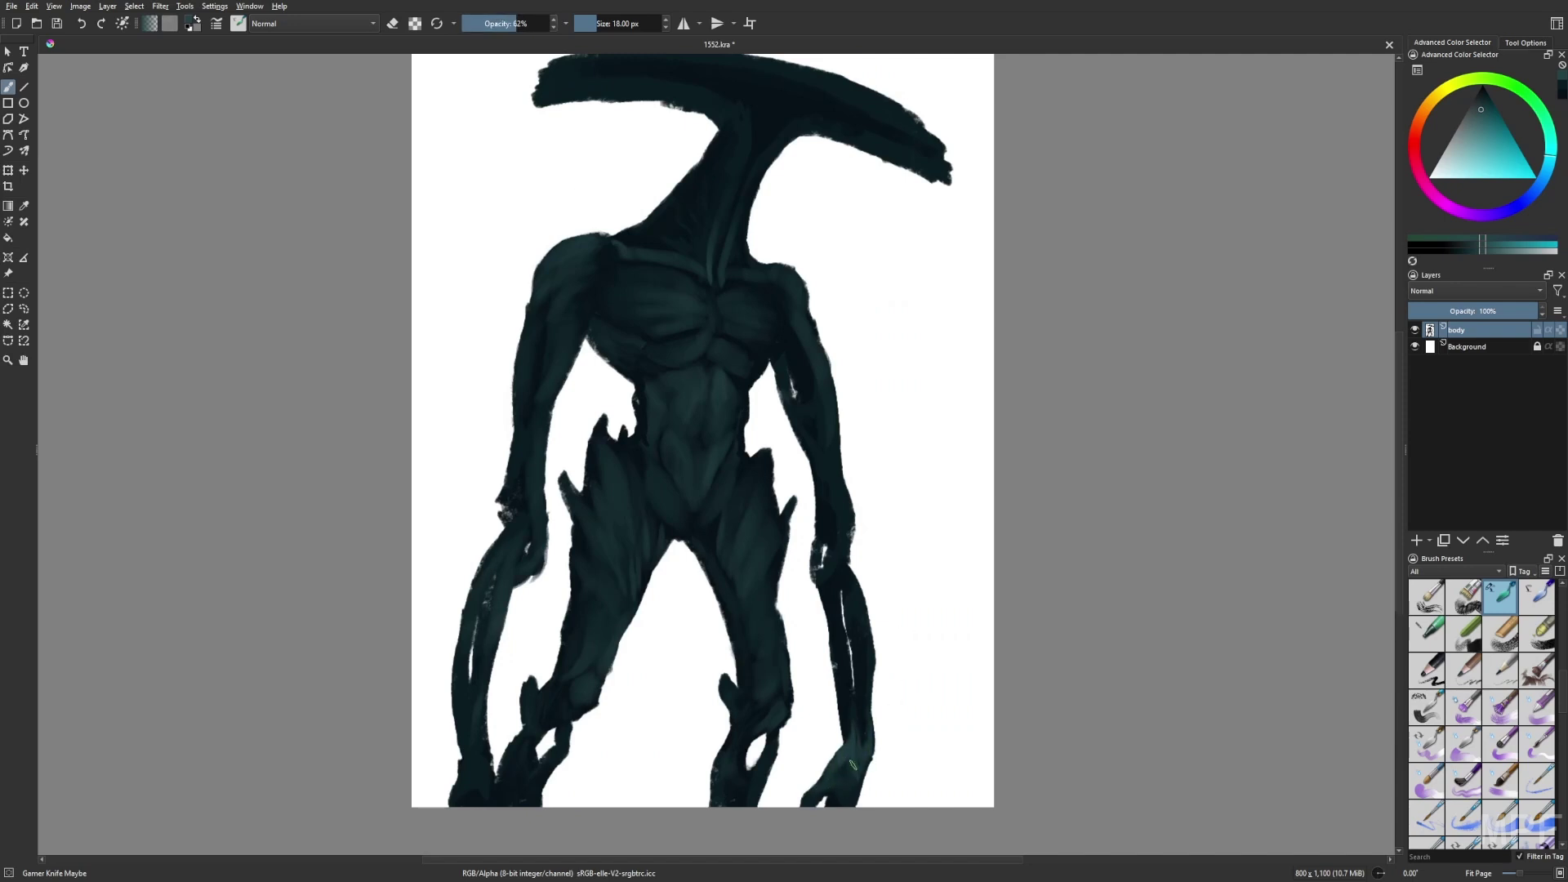
drag(900, 741, 824, 571)
key([)
drag(845, 645, 839, 570)
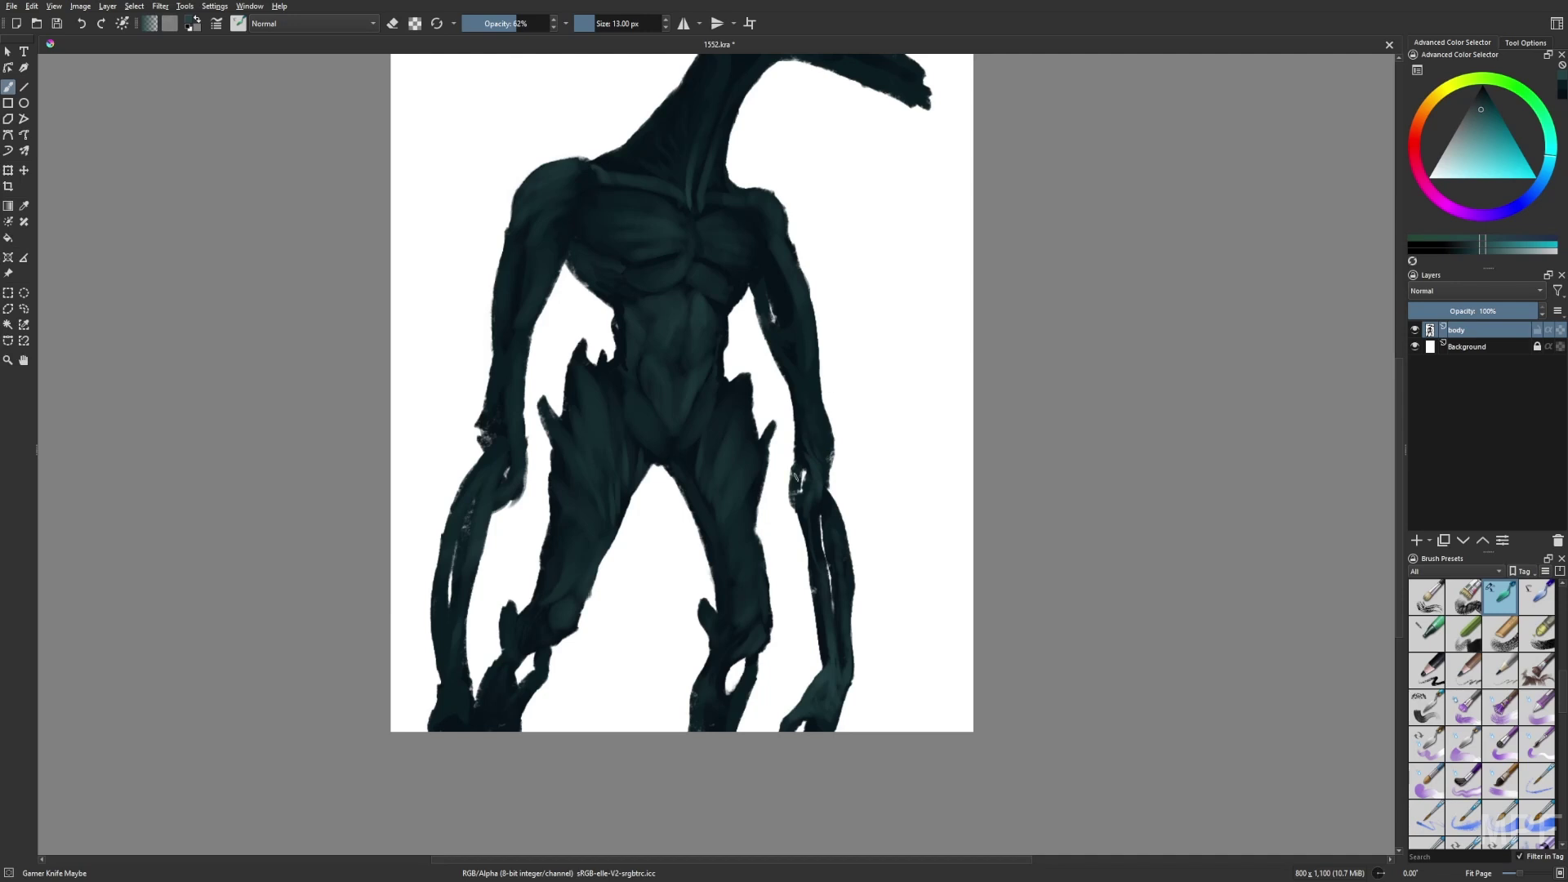
drag(794, 476, 799, 488)
drag(438, 634, 444, 585)
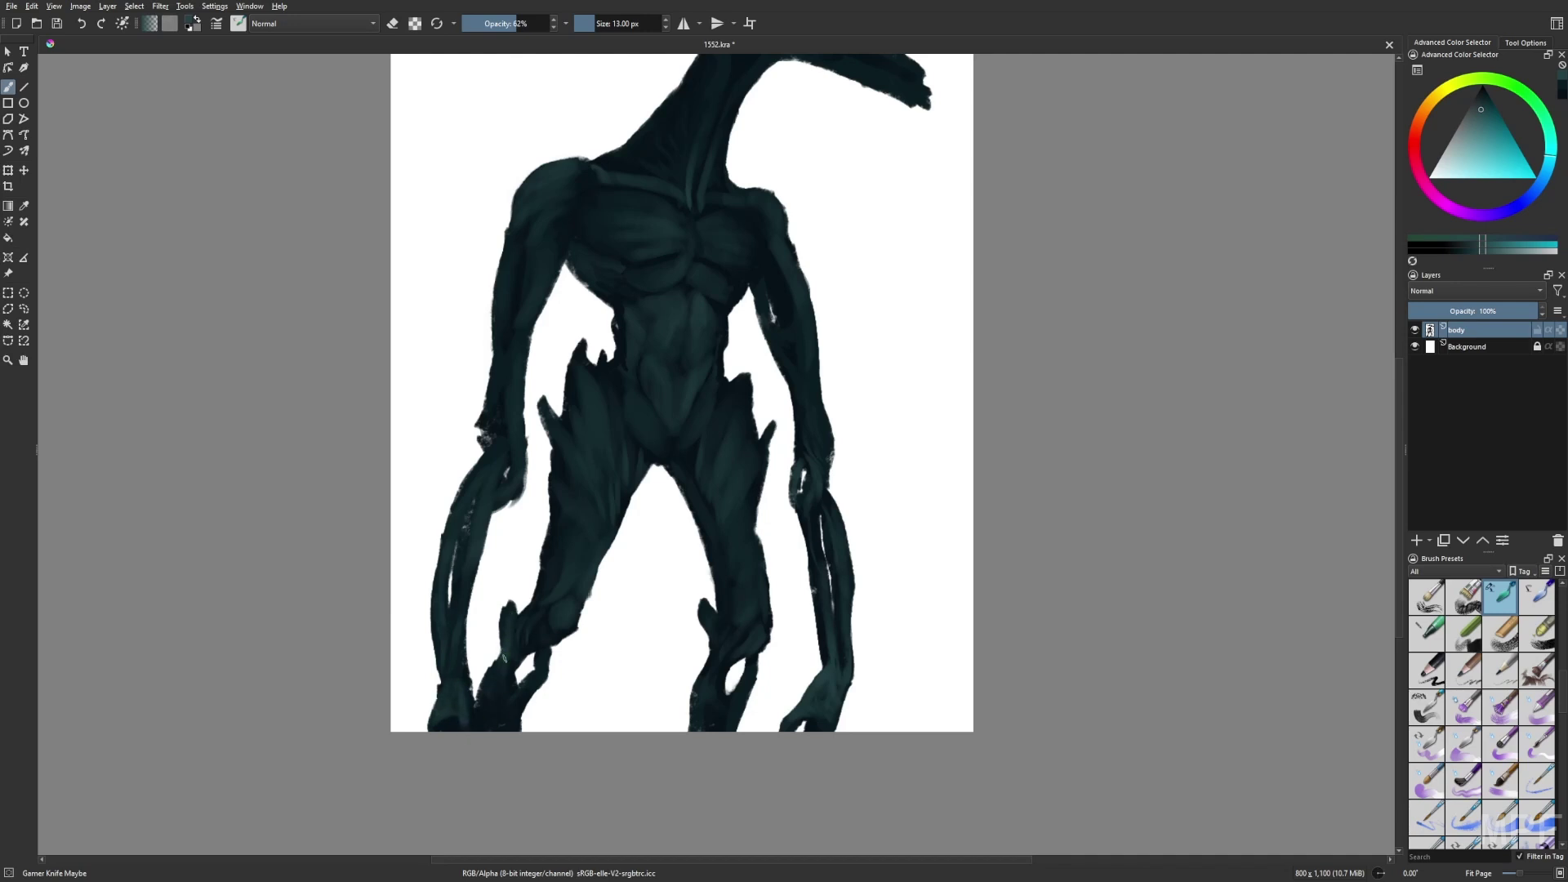
Refine the shading on the lower legs and around the hip with short strokes
drag(743, 703, 756, 672)
drag(818, 582, 799, 714)
mouse_move(622, 536)
mouse_down()
mouse_move(614, 513)
mouse_move(605, 526)
mouse_up()
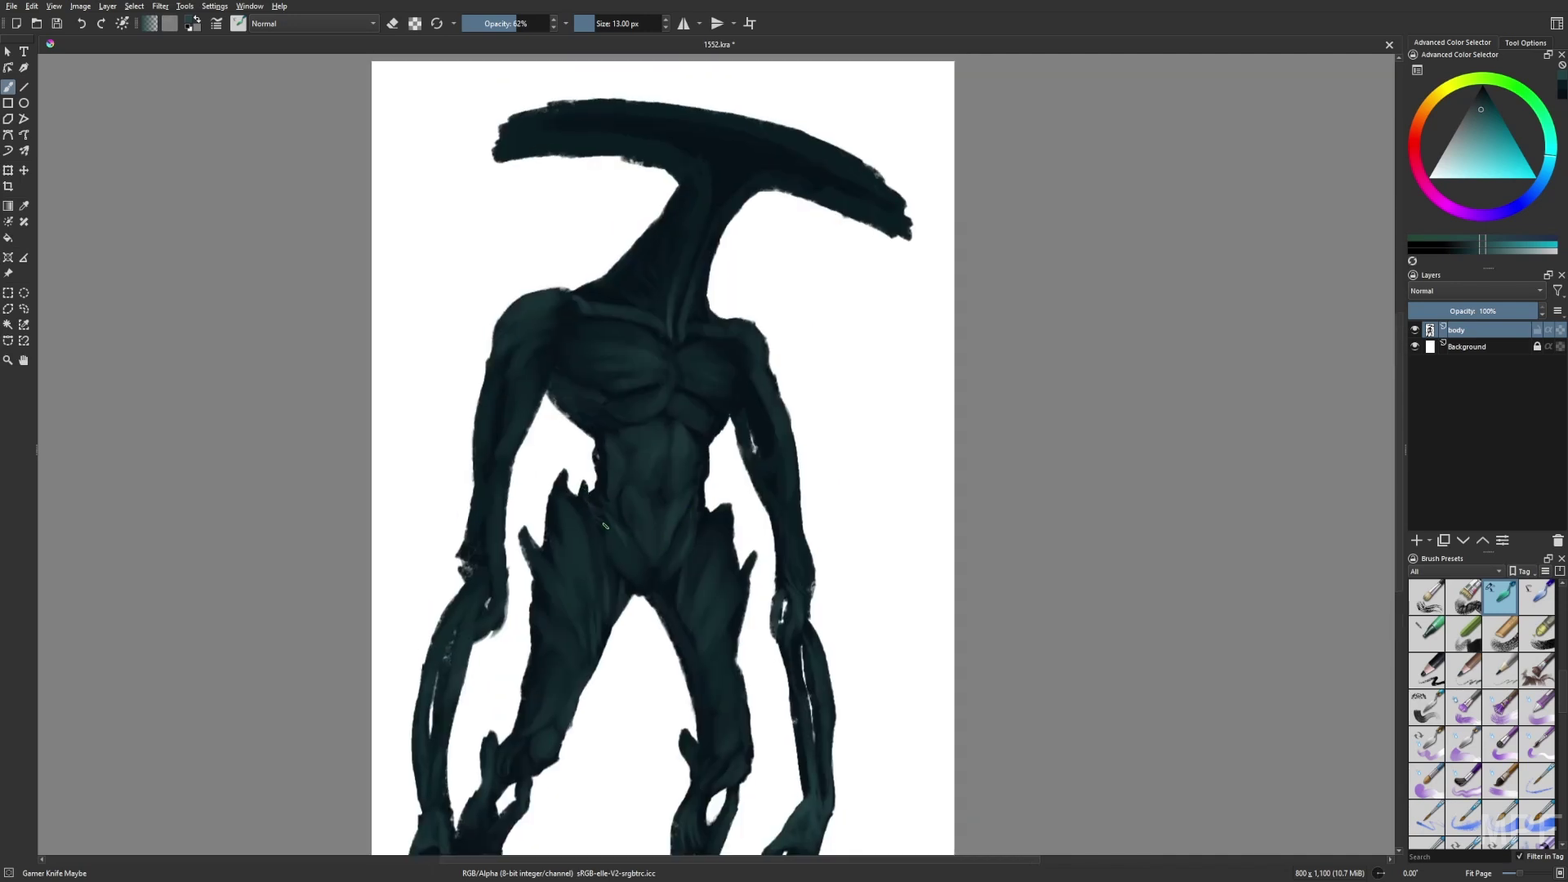
Paint lighter muscle streaks along the neck and the hammer-shaped head, flipping the view to check both sides
scroll(695, 461, up, 1)
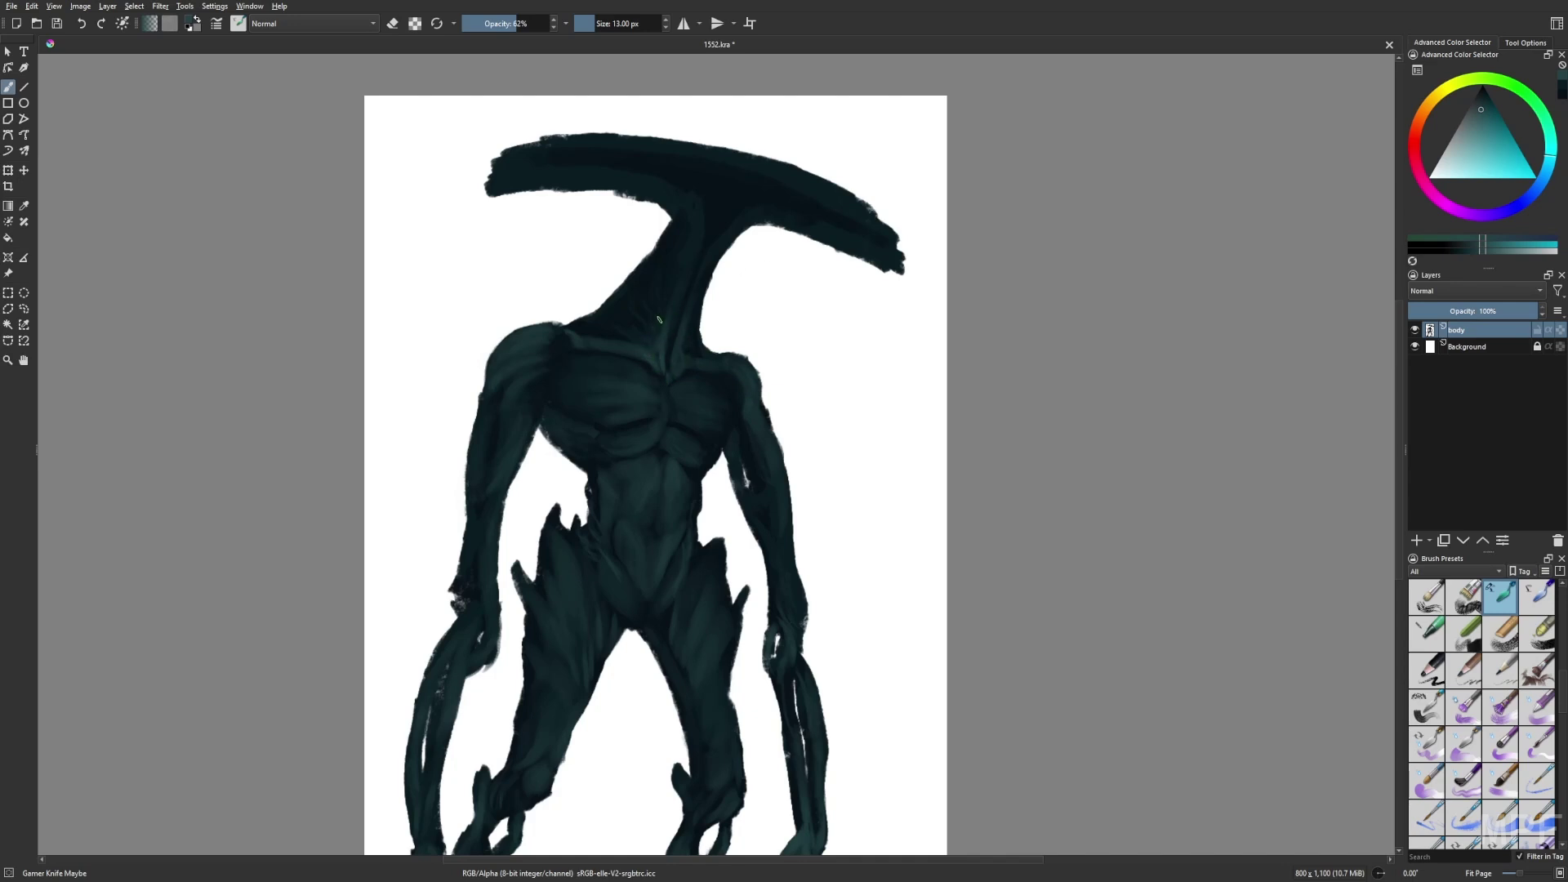
drag(702, 339, 682, 436)
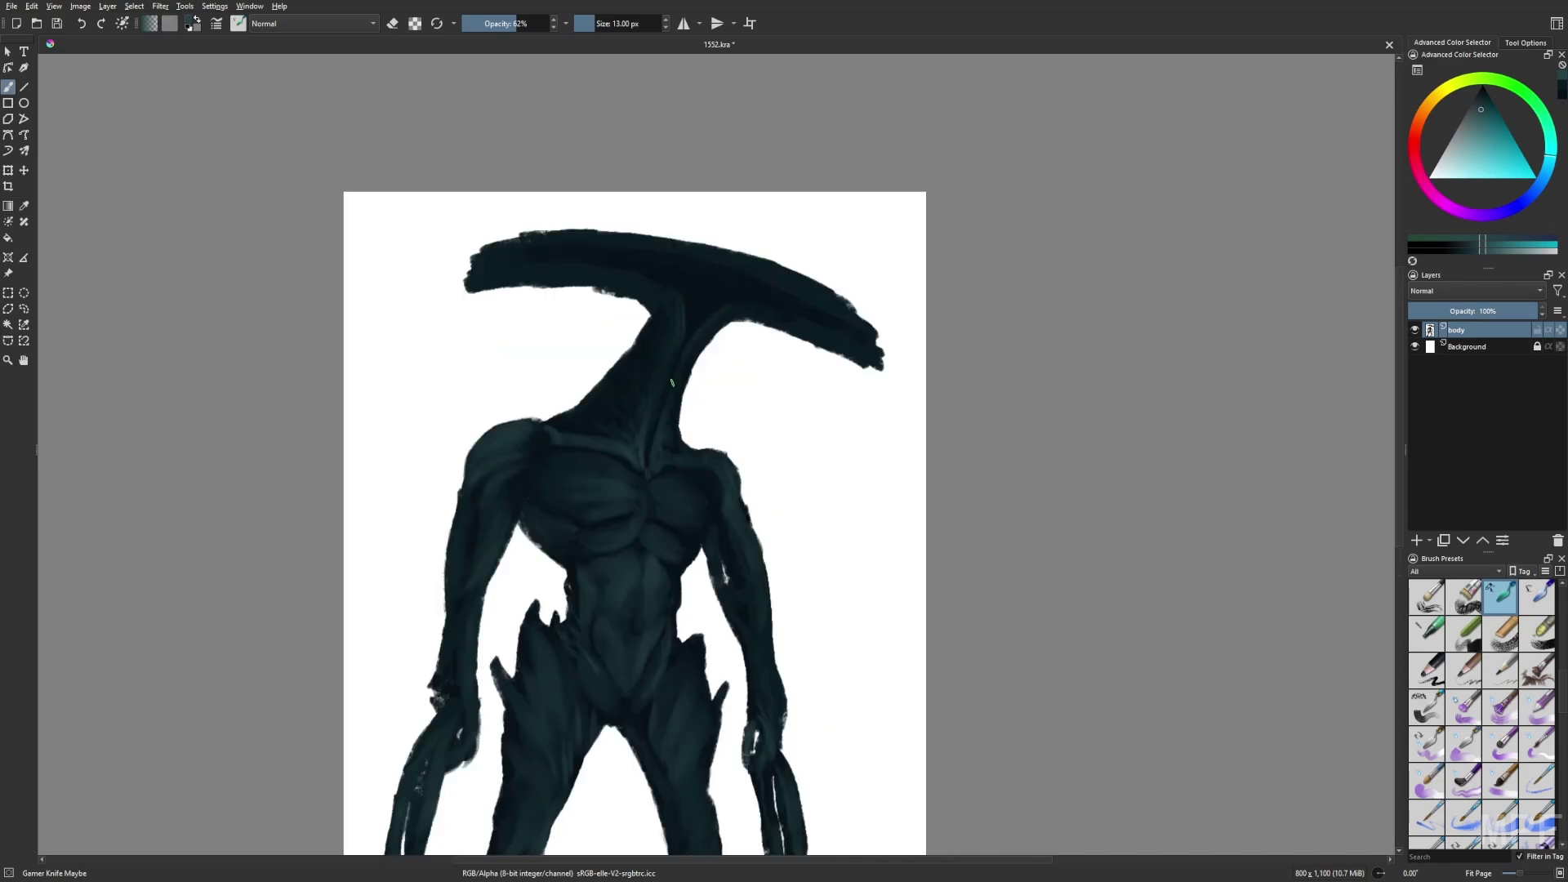
key(m)
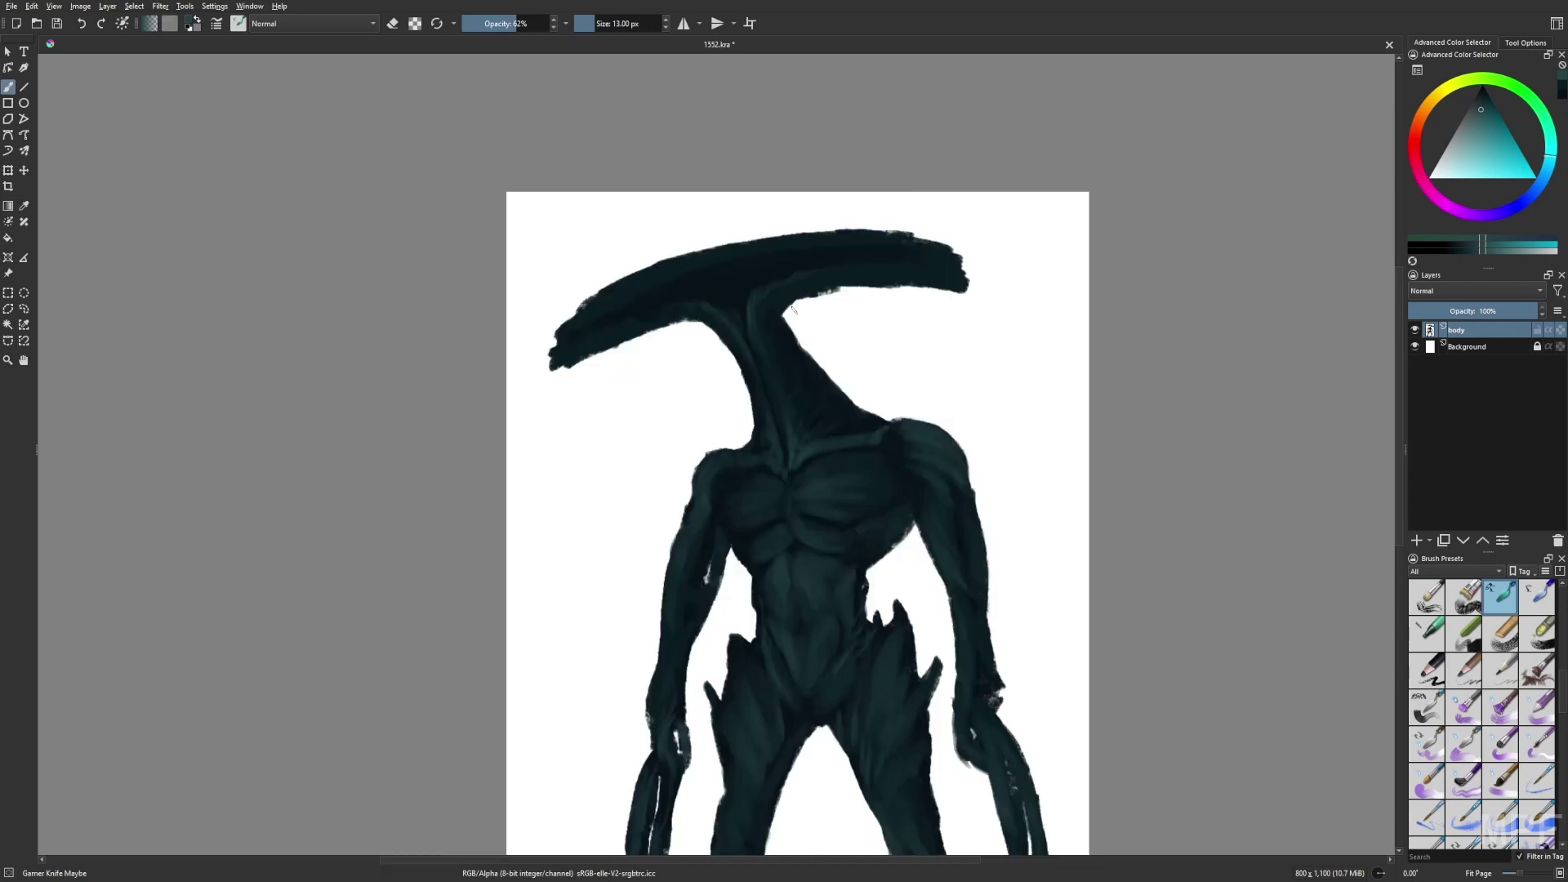
key(m)
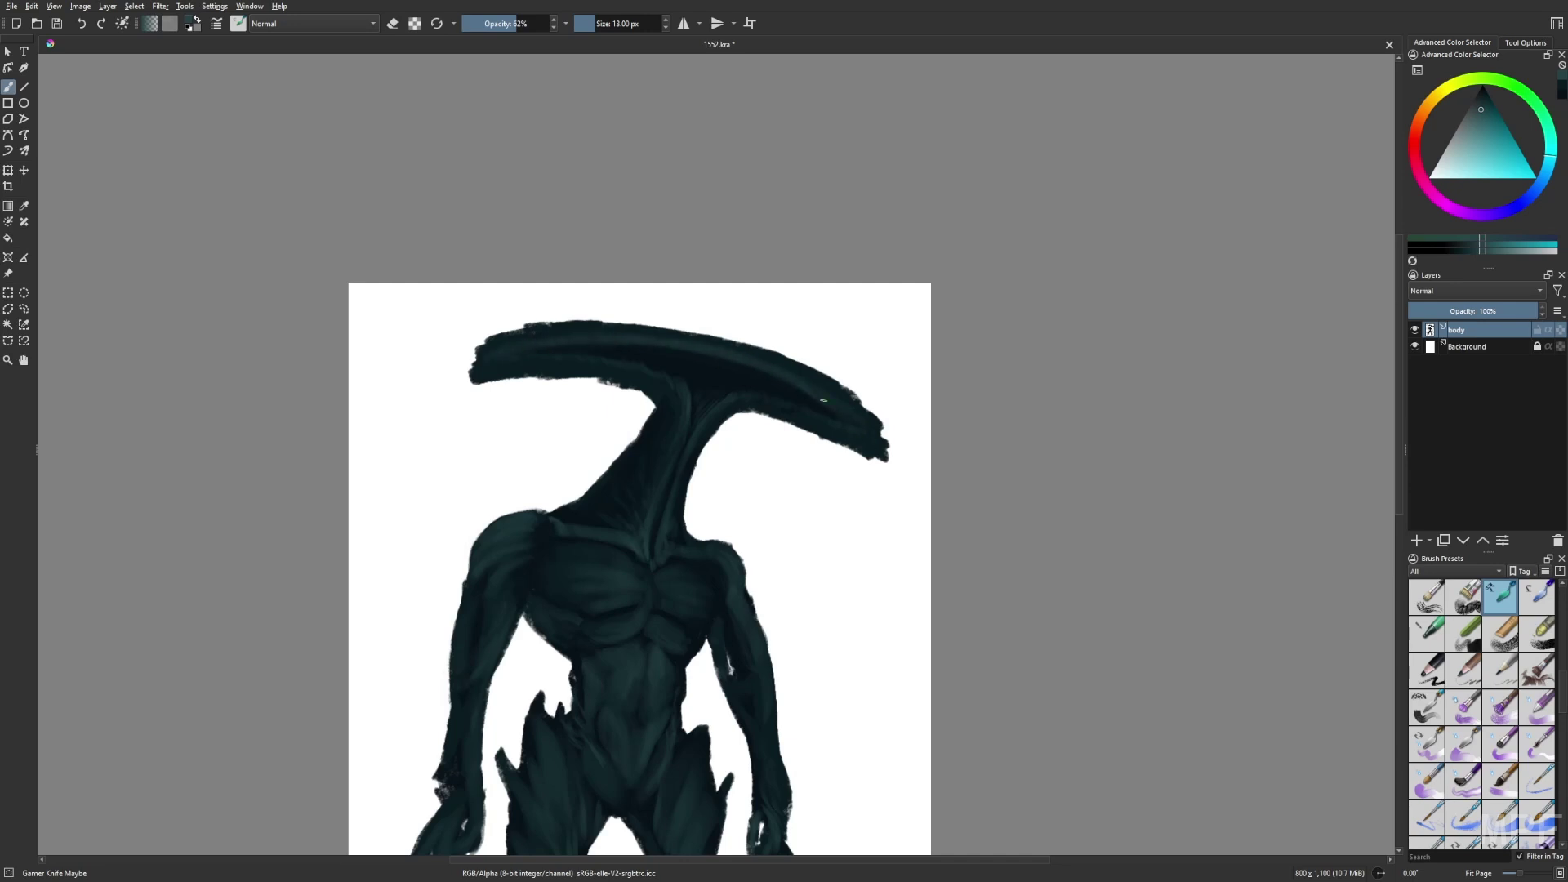
drag(578, 344, 637, 349)
key(m)
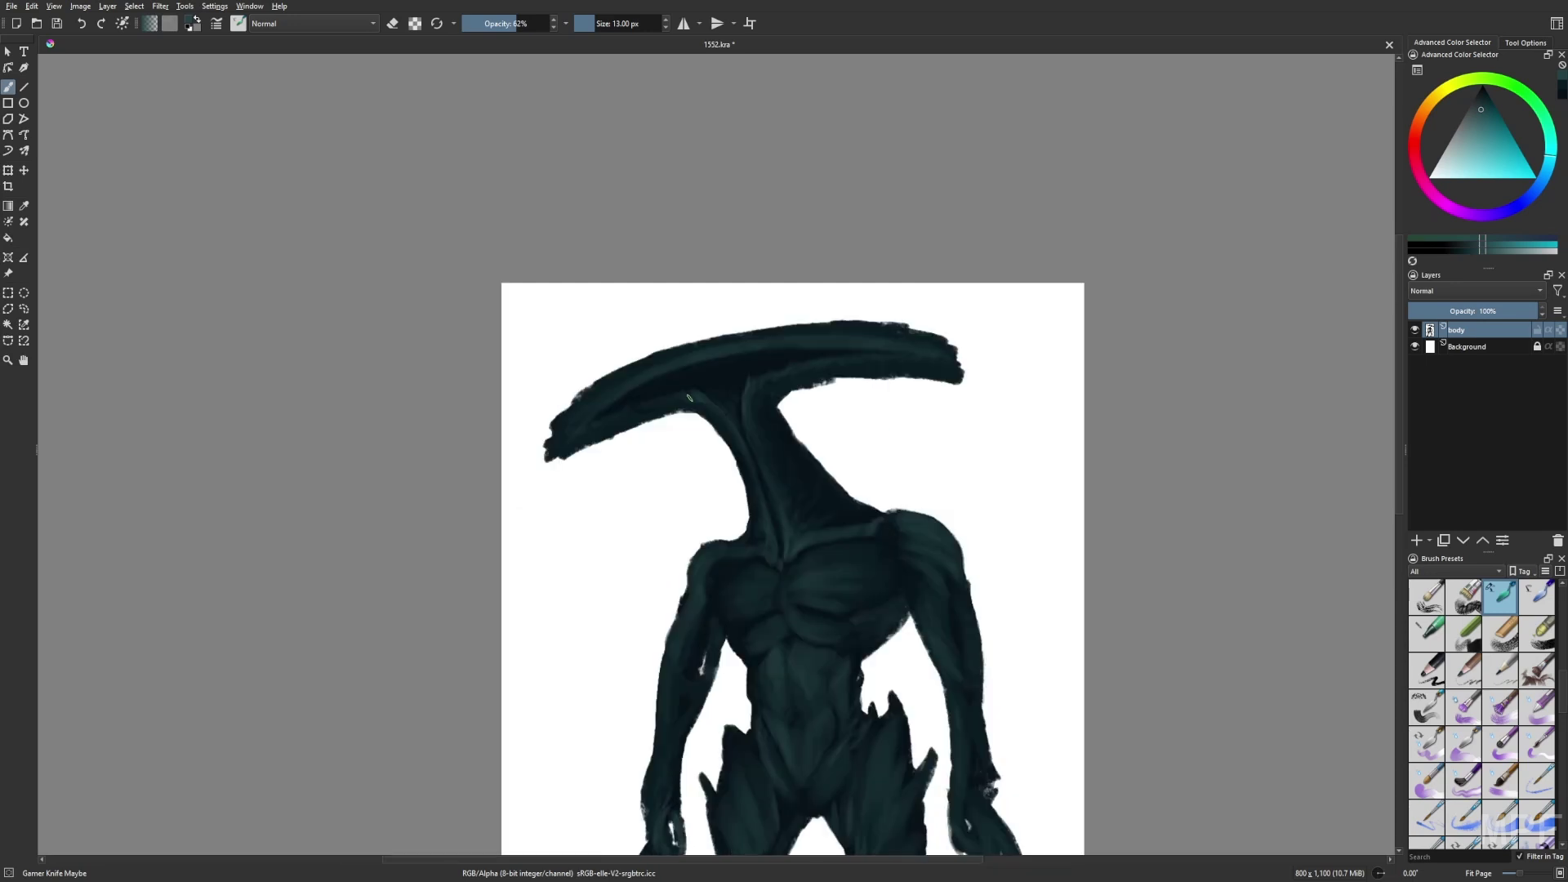
Set the brush to 7 px and 78% opacity and add fine muscle striations across the chest and neck
drag(934, 673, 912, 554)
key(bracketleft)
key(bracketleft)
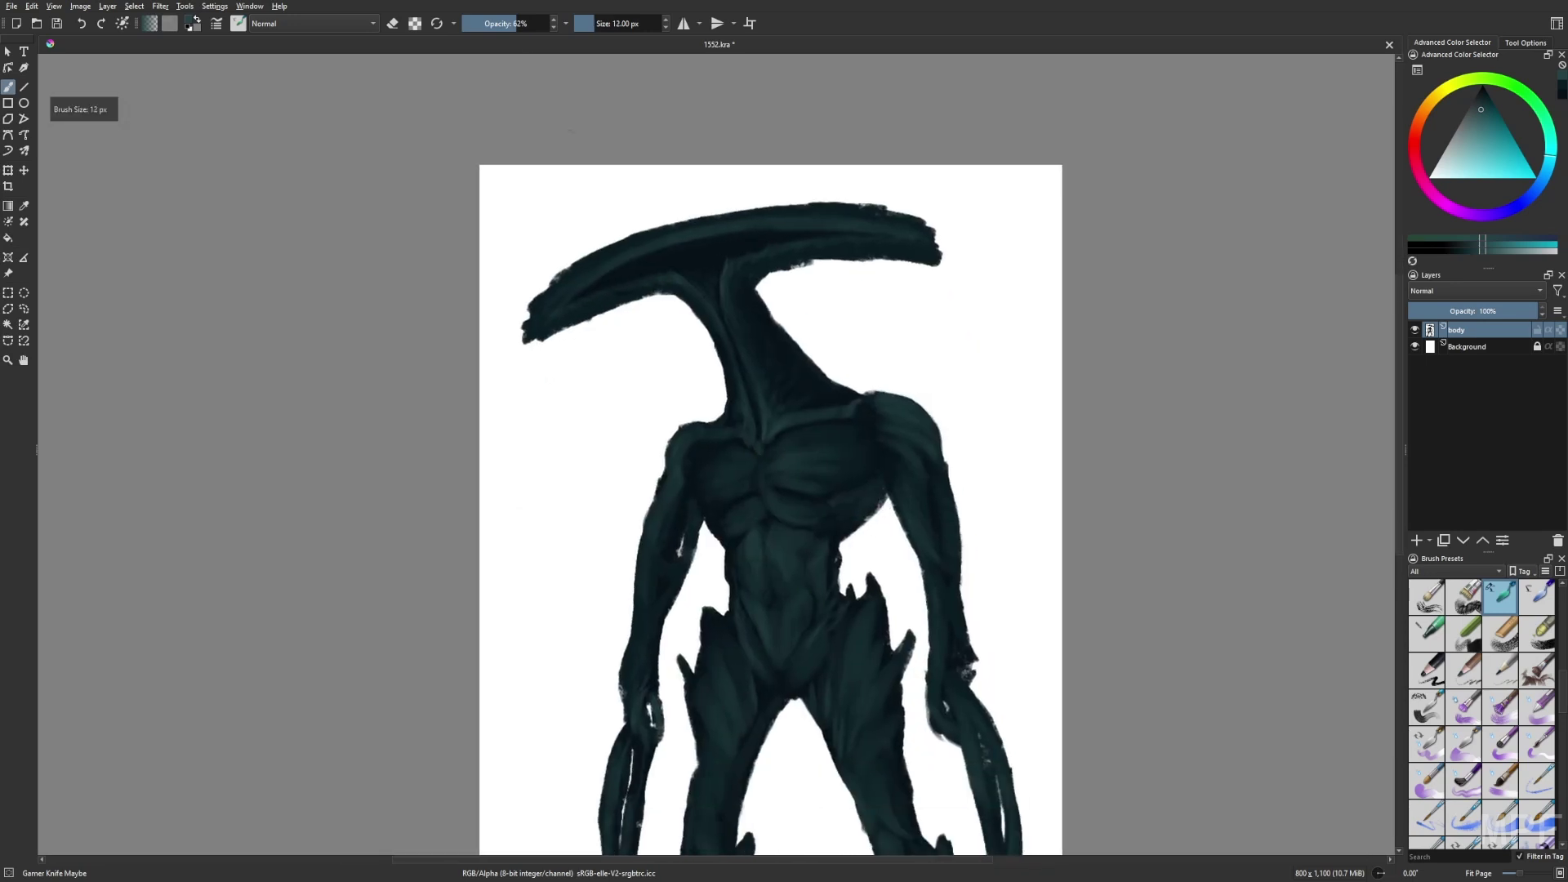
key(o)
key(o)
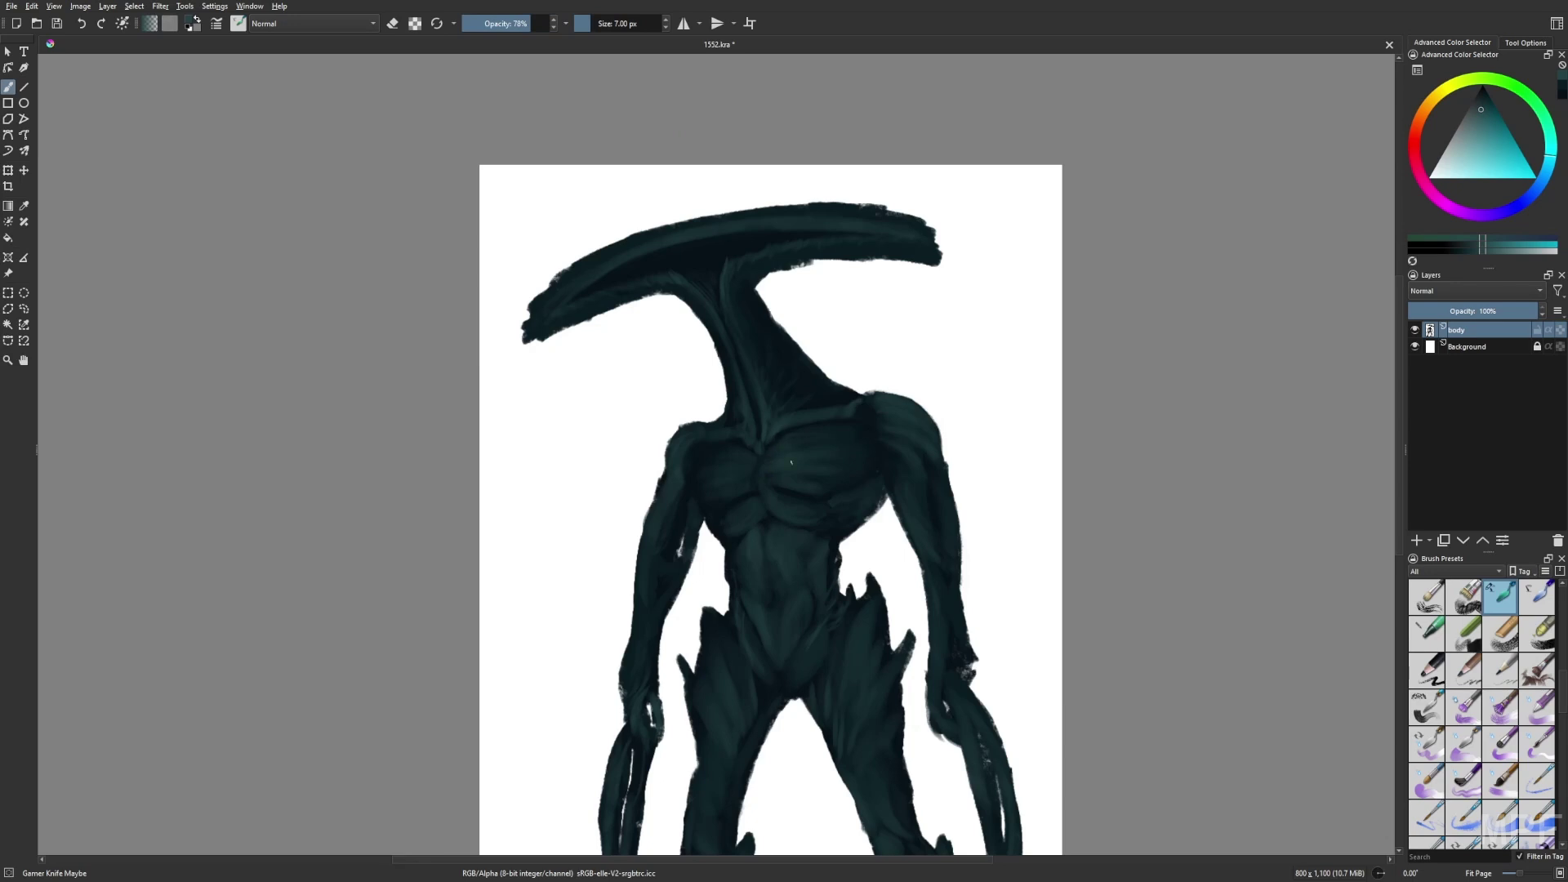
key(m)
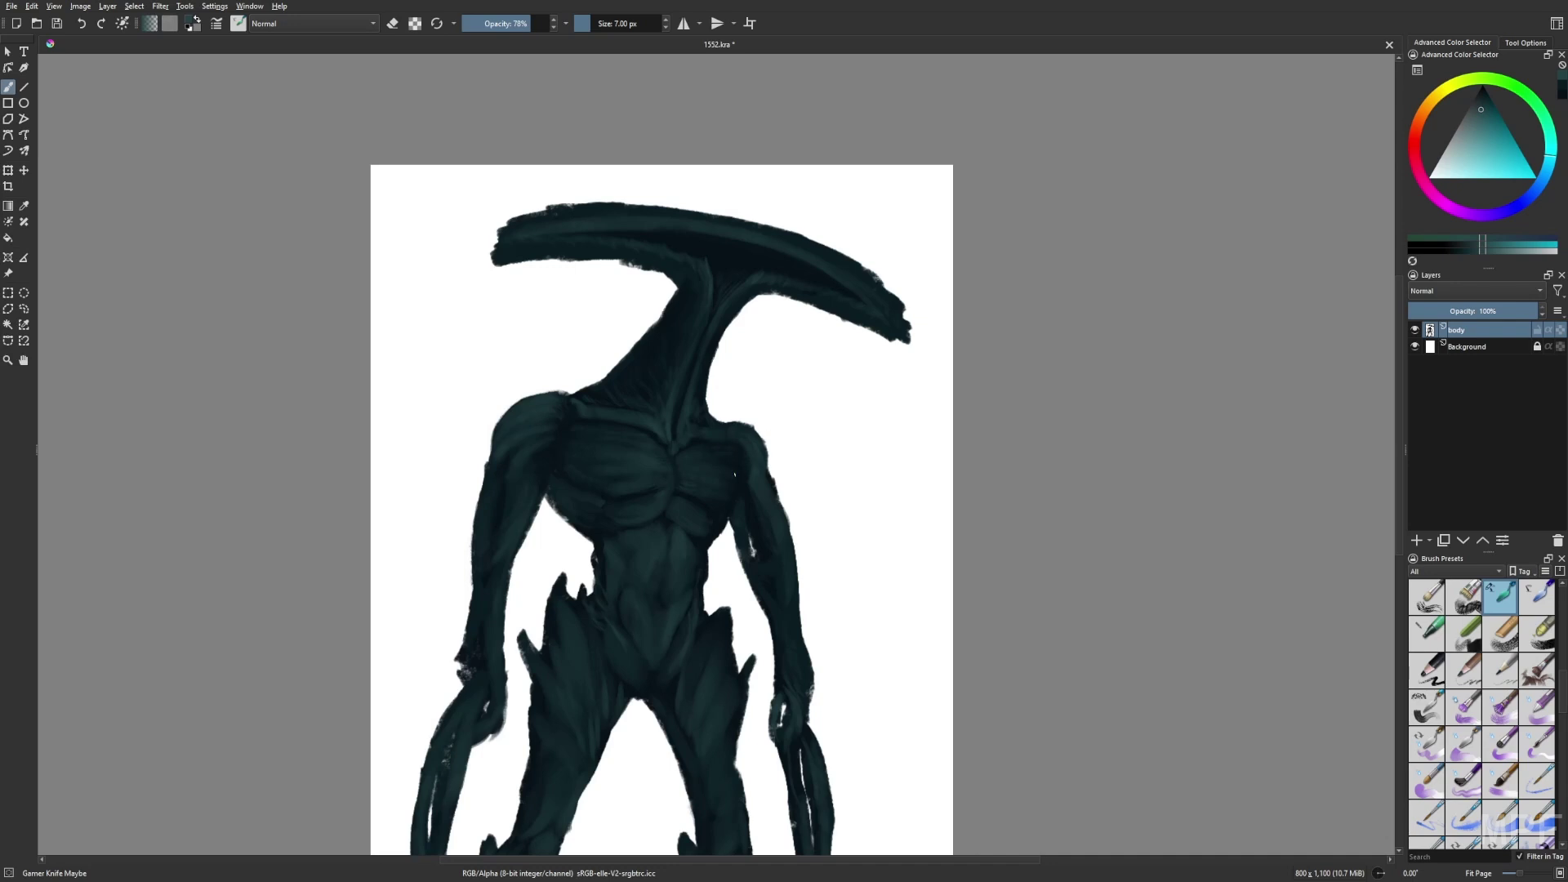
Continue the fine muscle lines over the smaller shoulder and down the arms
drag(751, 513, 748, 492)
scroll(830, 558, down, 3)
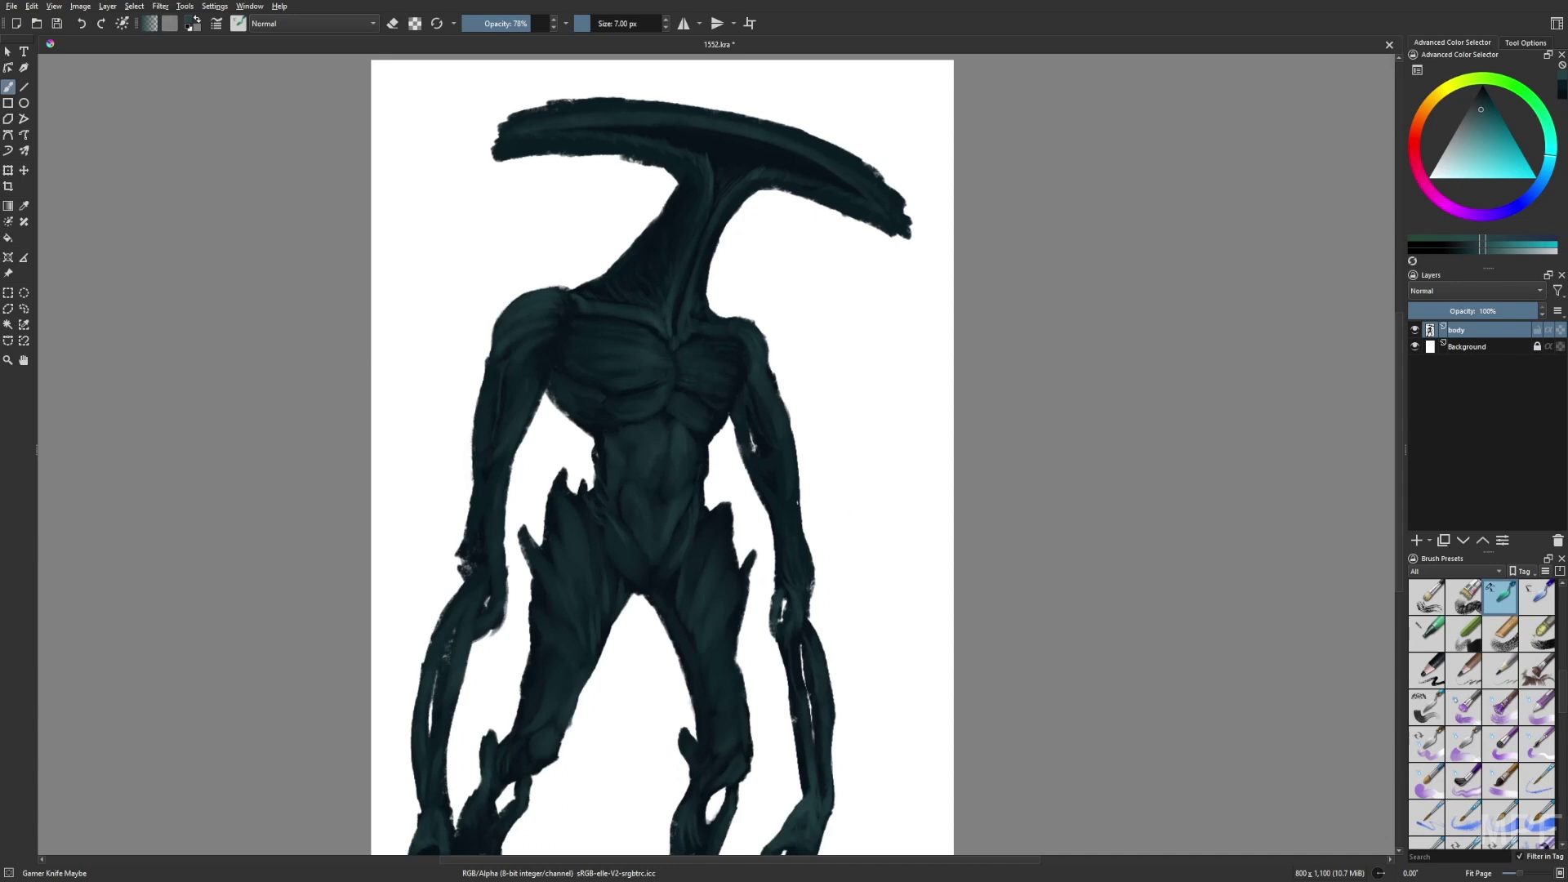
scroll(877, 537, down, 2)
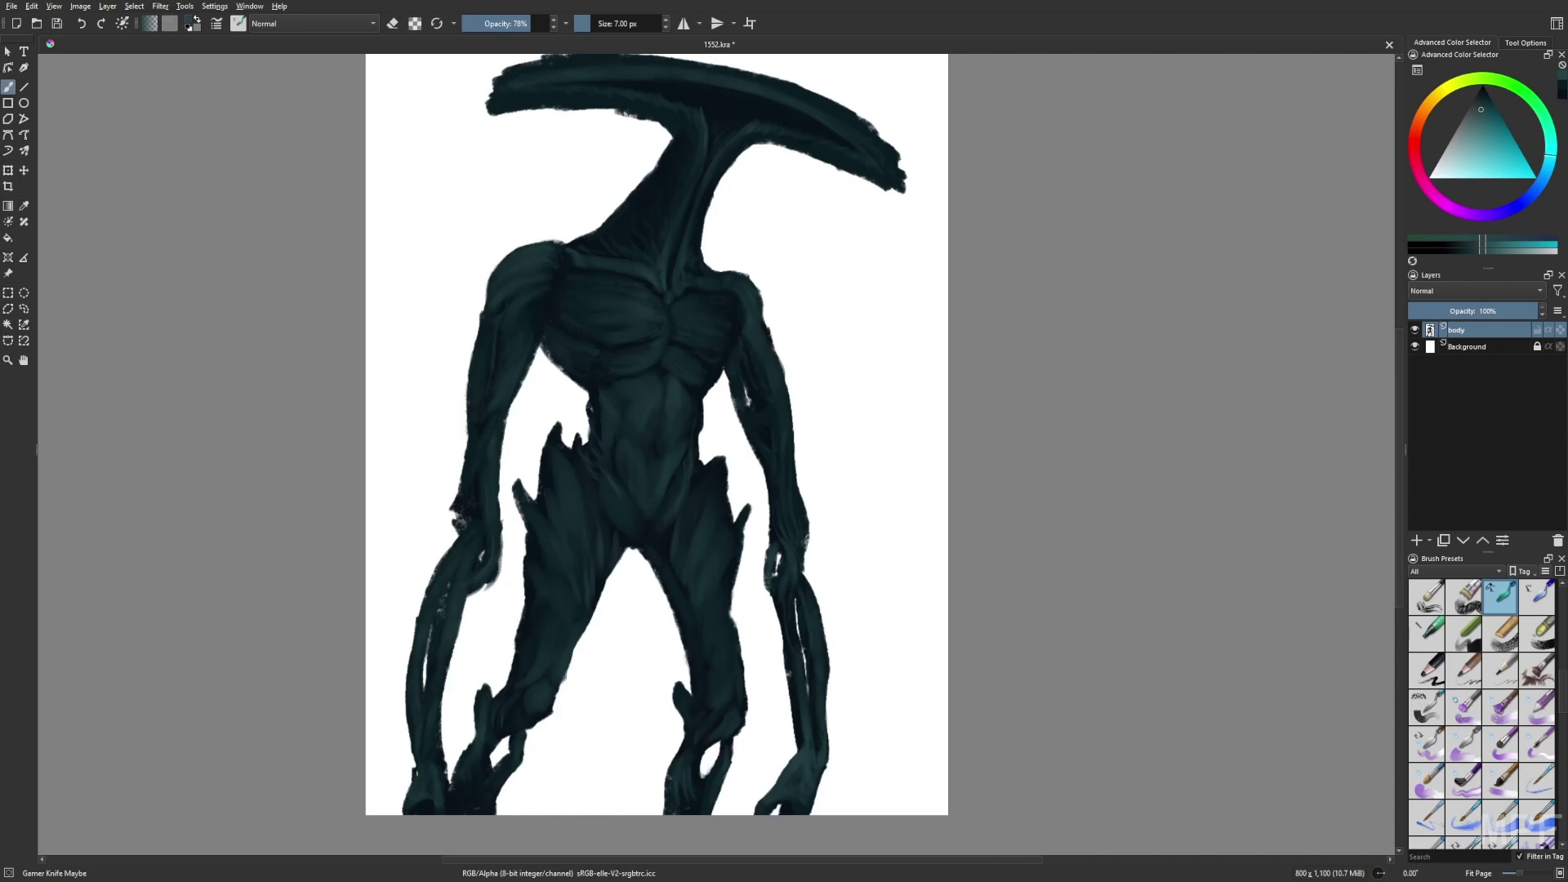
Clean the outer edge of a hand with the "original rock" brush in eraser mode, and return to "Garner Knife Maybe"
right_click(527, 708)
click(452, 750)
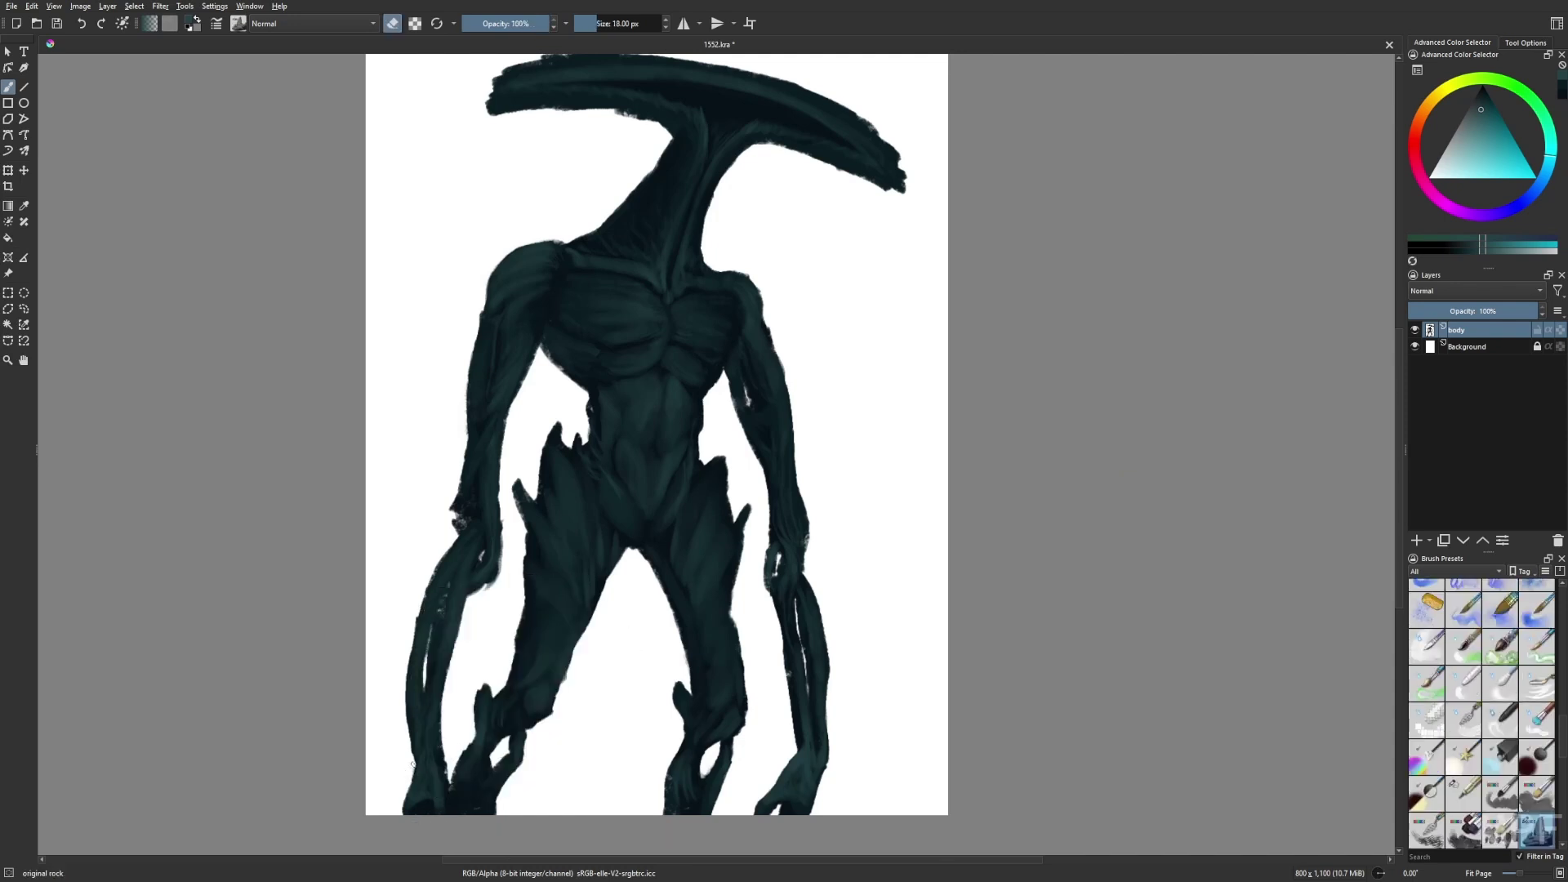
drag(414, 762, 413, 776)
right_click(528, 780)
click(557, 776)
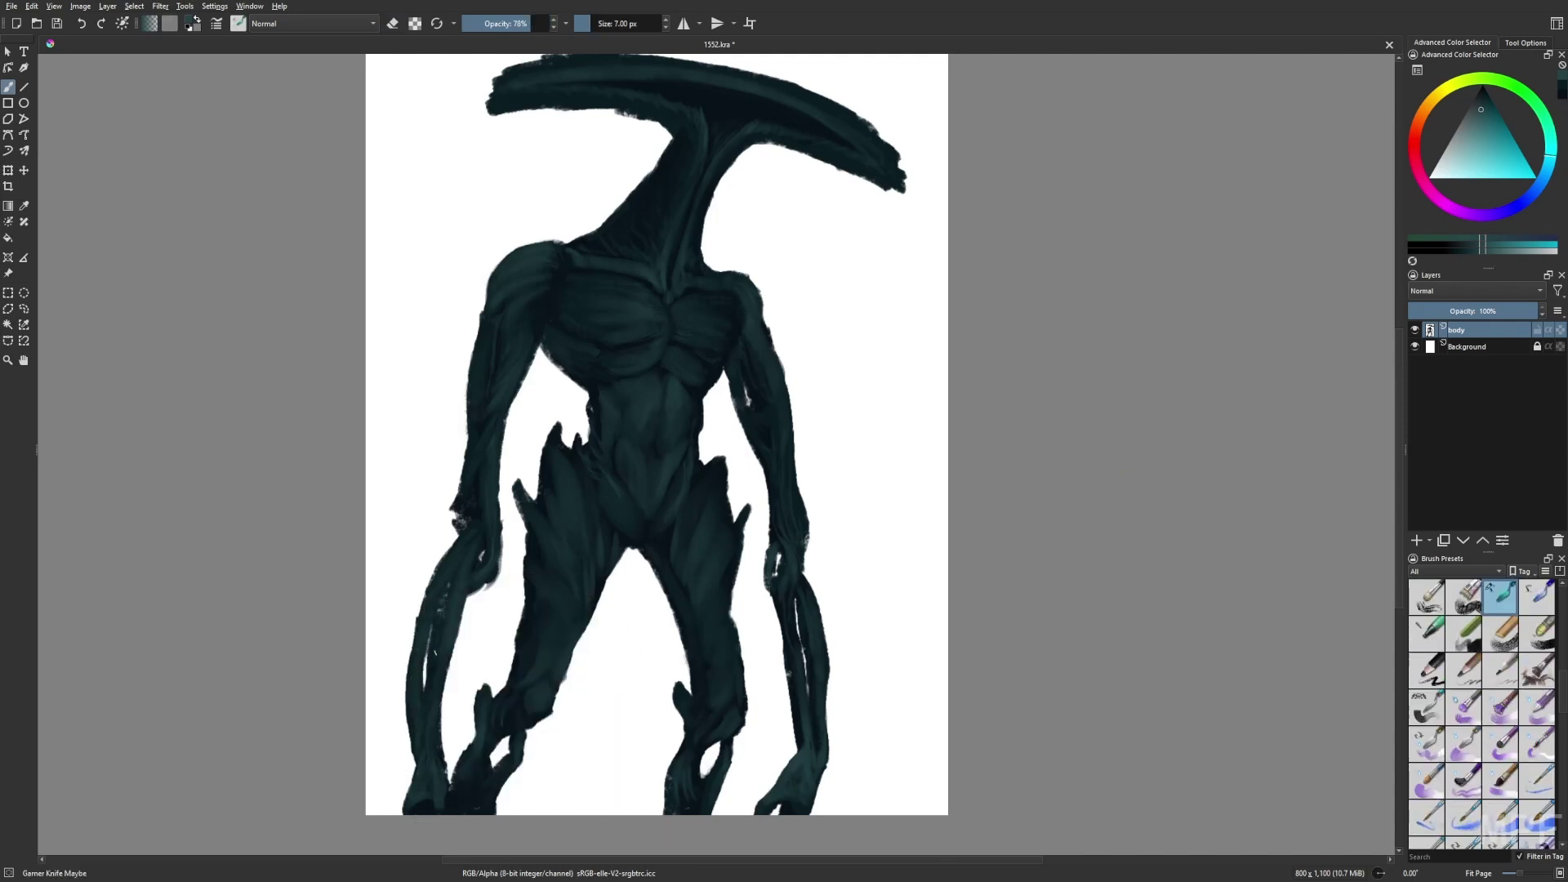
Pick a lighter grey-teal and add highlights to the collarbones, sternum and abdomen, enlarging the brush to 16 px
drag(623, 508, 613, 576)
click(1474, 131)
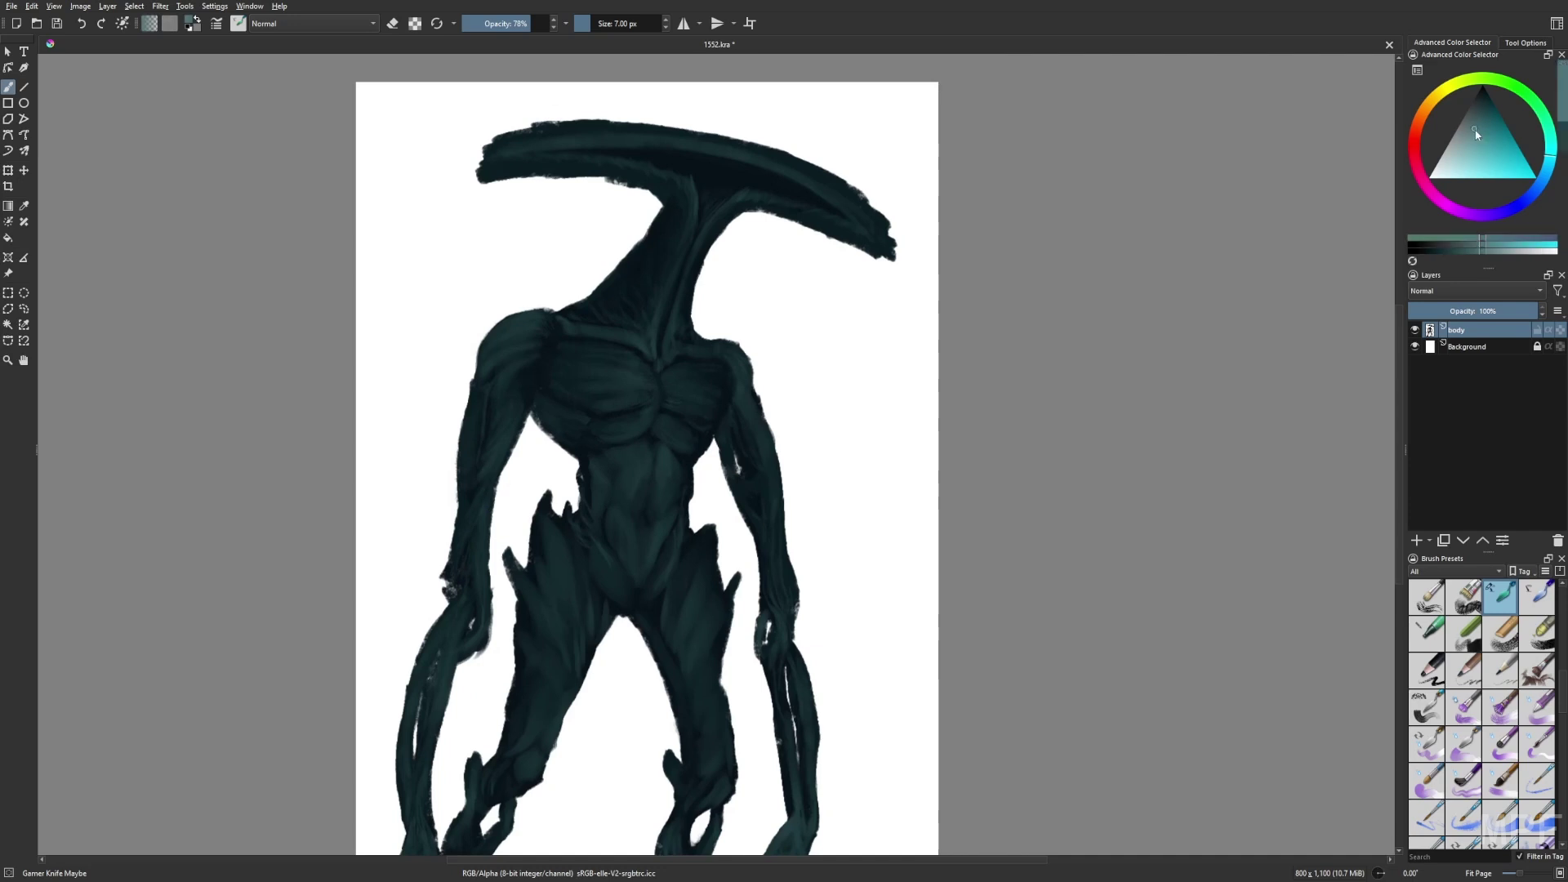
click(571, 320)
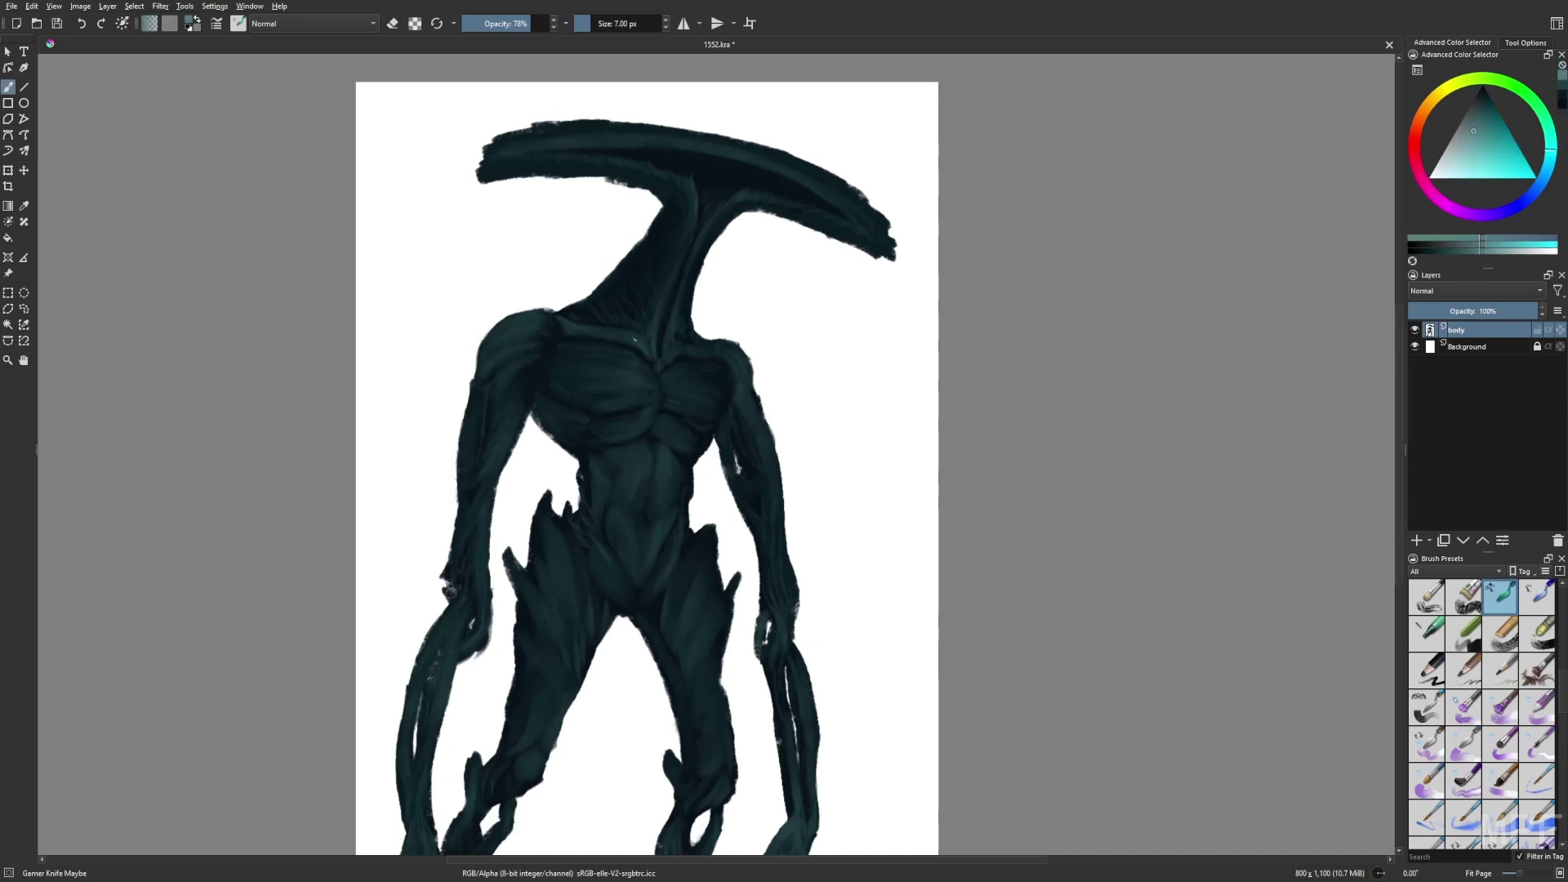
drag(666, 336, 669, 360)
key(bracketright)
key(bracketright)
key(bracketright)
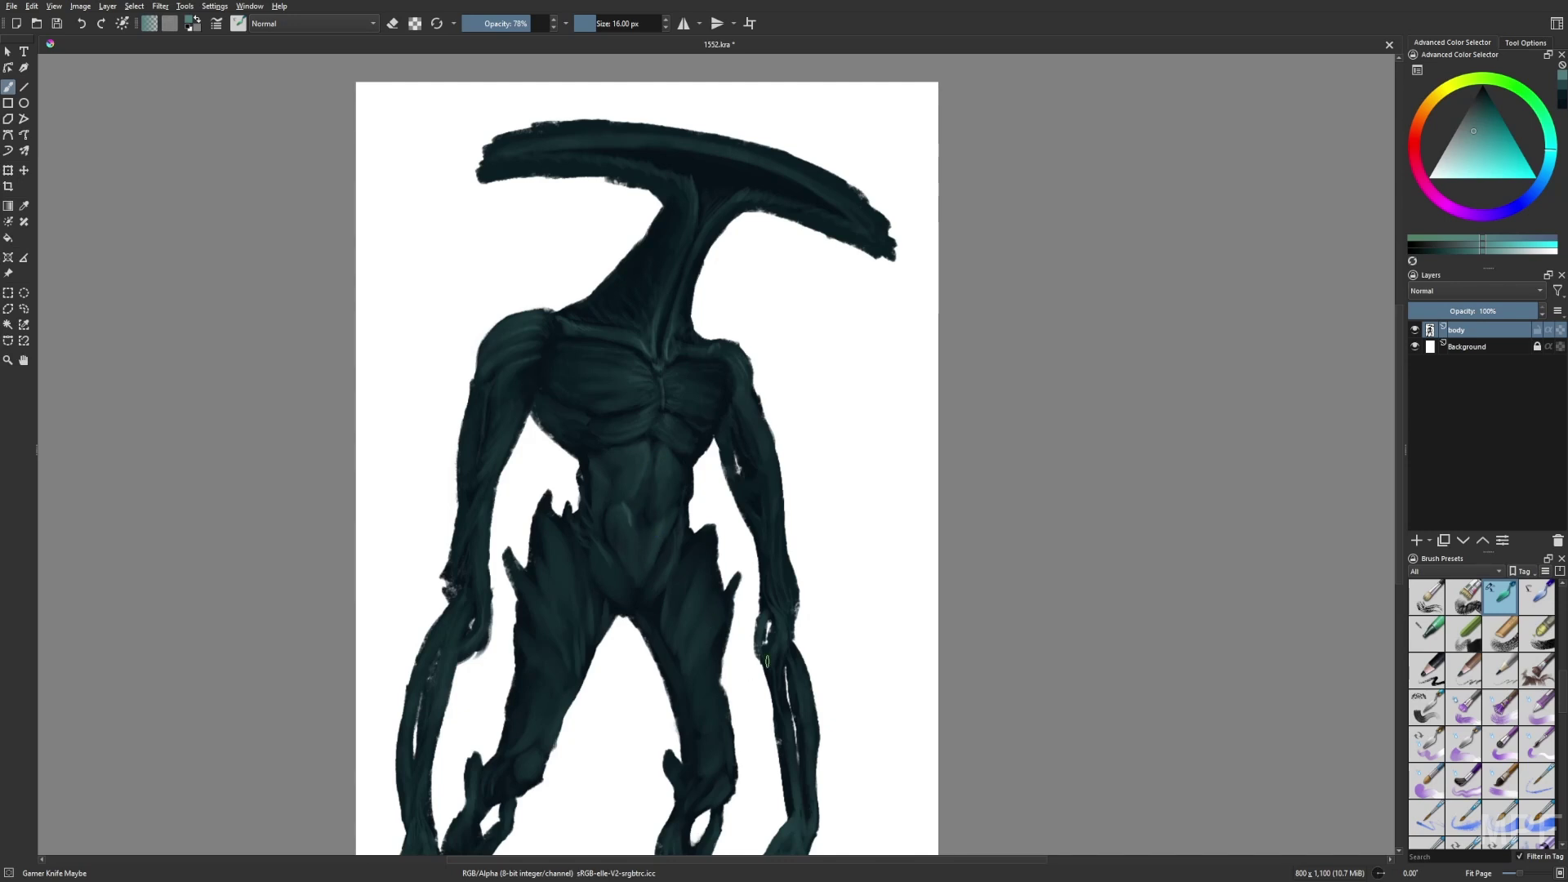
Mirror the canvas view, switch to the lighter grey-teal, shrink the brush to 8 px and add light striations to the lower ribs
key(m)
key(d)
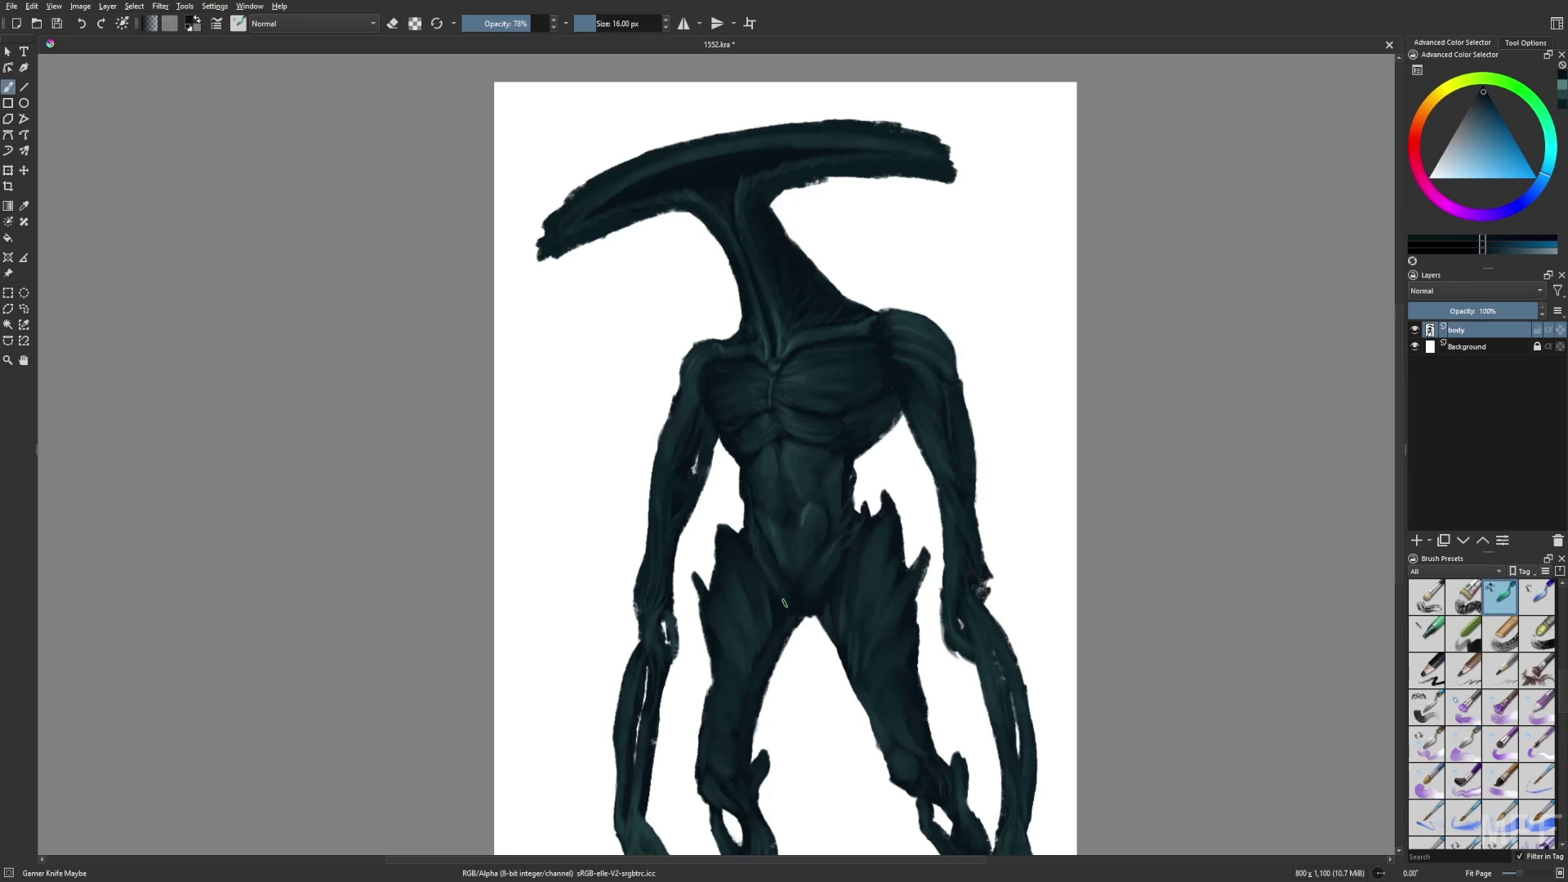
key(x)
key([)
key([)
key([)
key([)
key([)
key([)
key([)
key([)
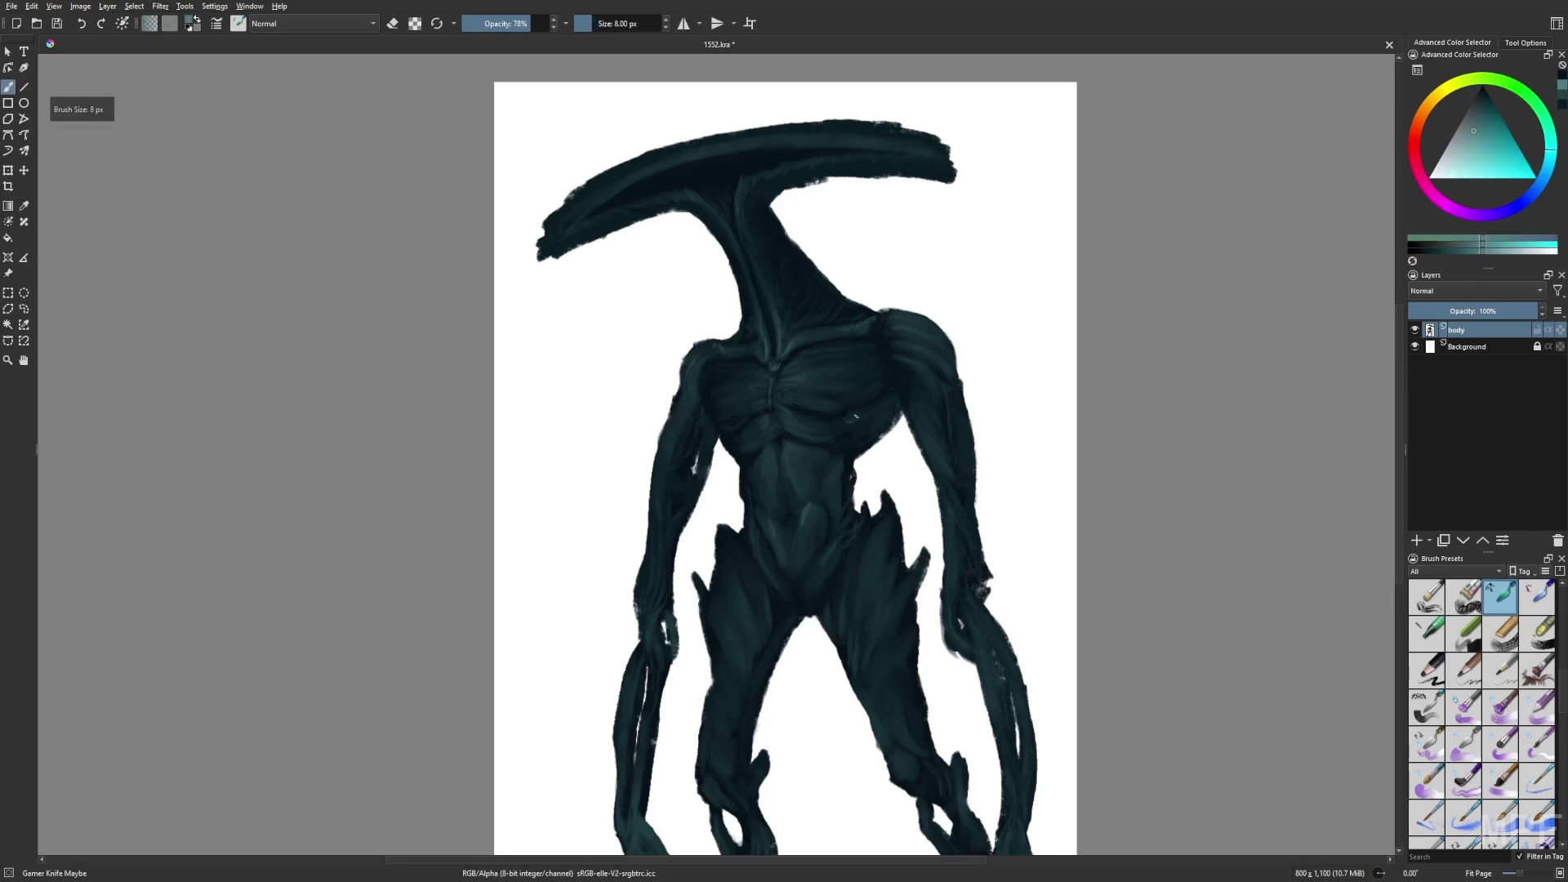
drag(848, 422, 861, 421)
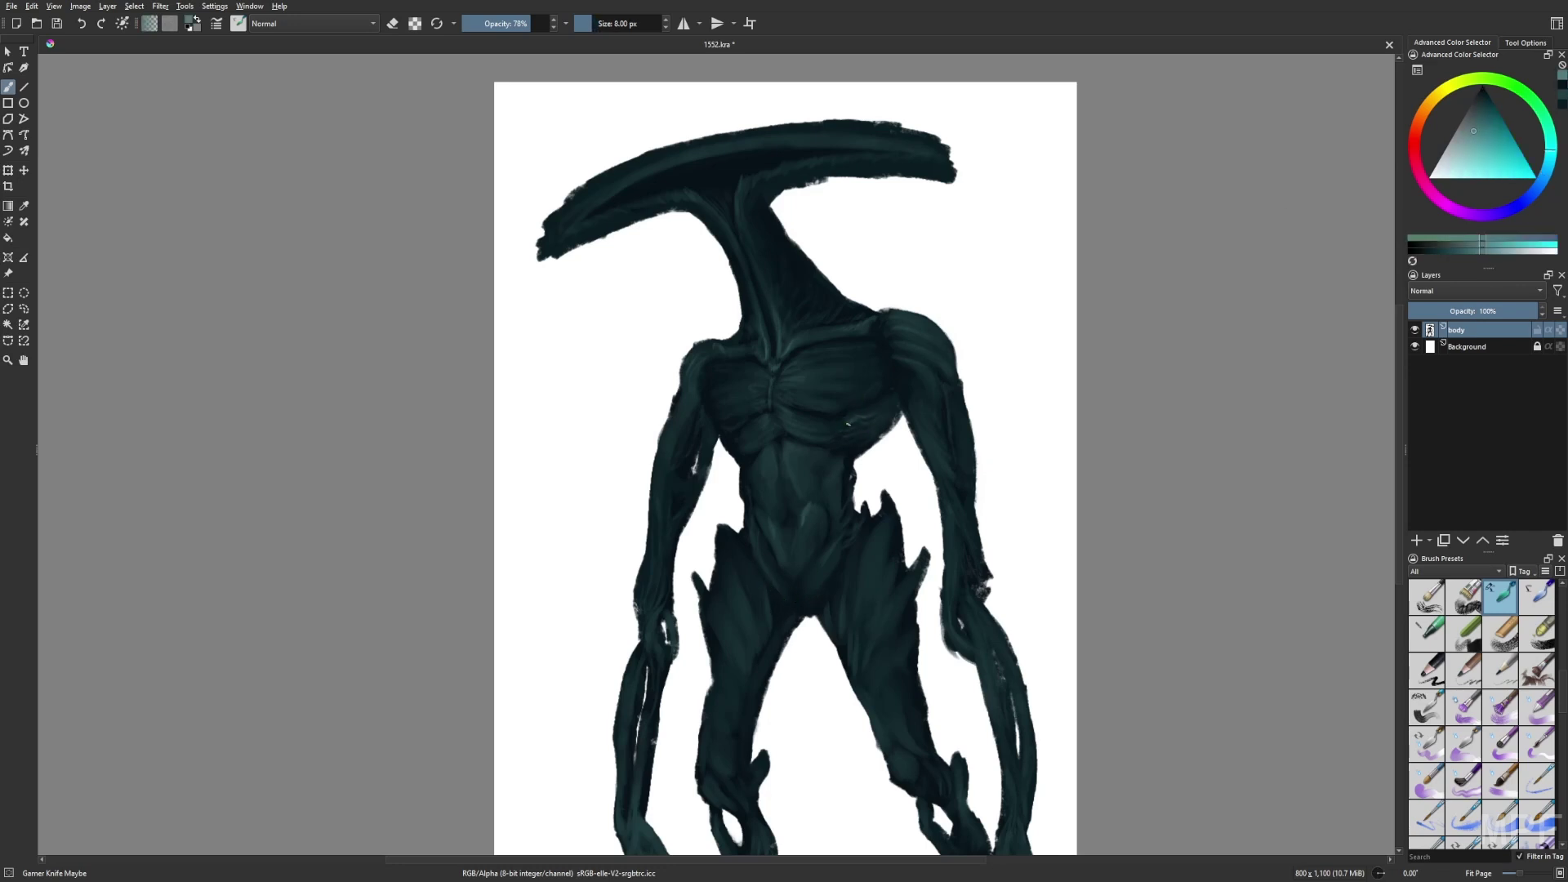
Refine the striations on the lower ribs of the larger chest side in light and dark, shrinking the brush to 5 px
key(m)
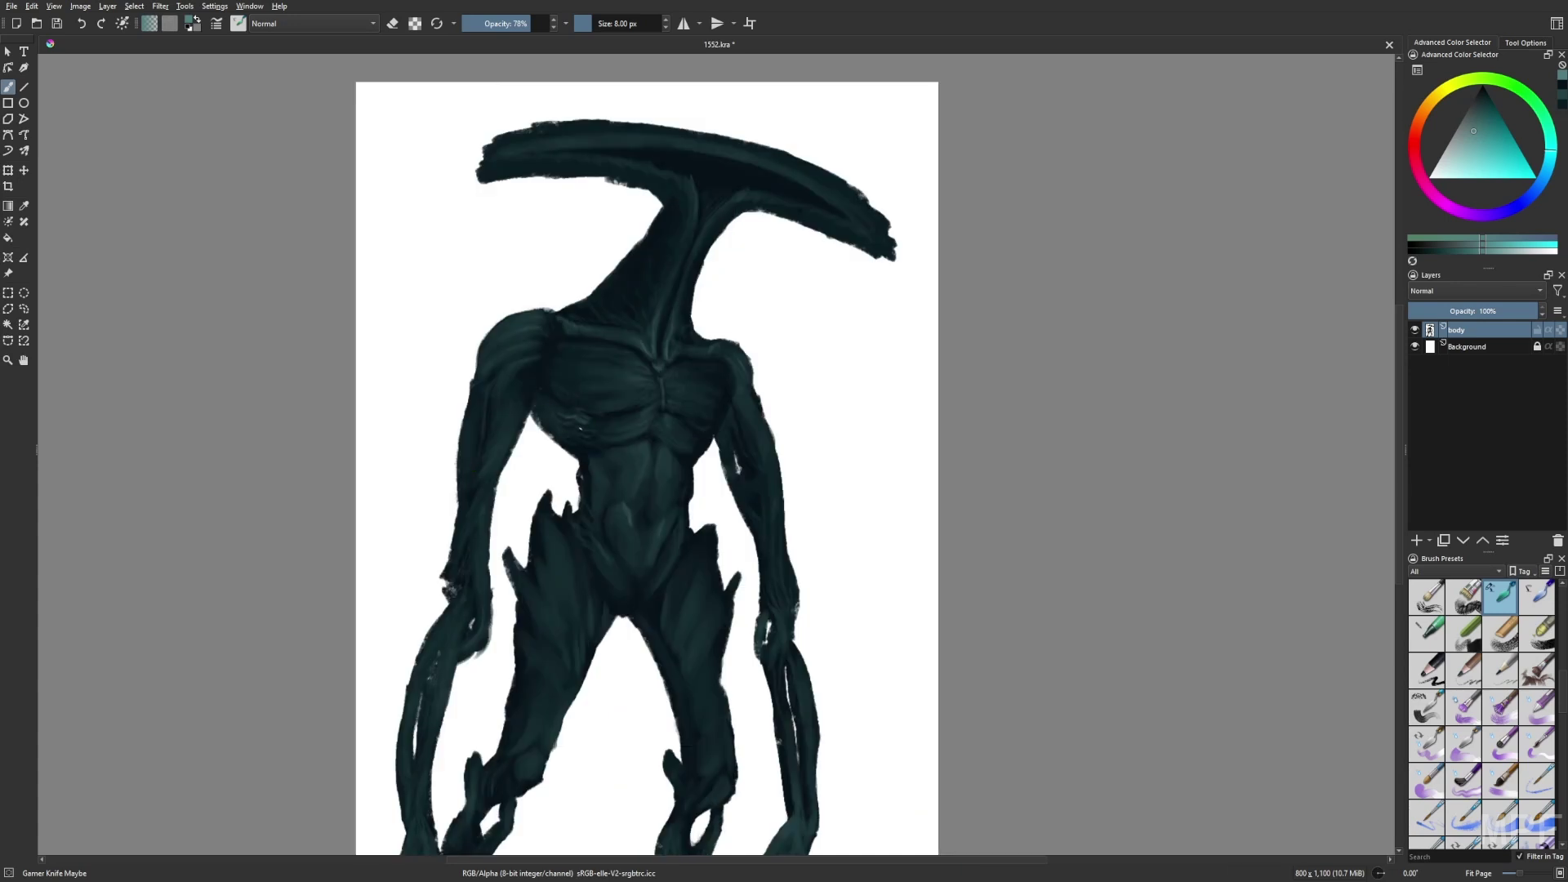
right_click(612, 489)
click(567, 488)
right_click(567, 488)
drag(585, 425, 575, 418)
key([)
key([)
key([)
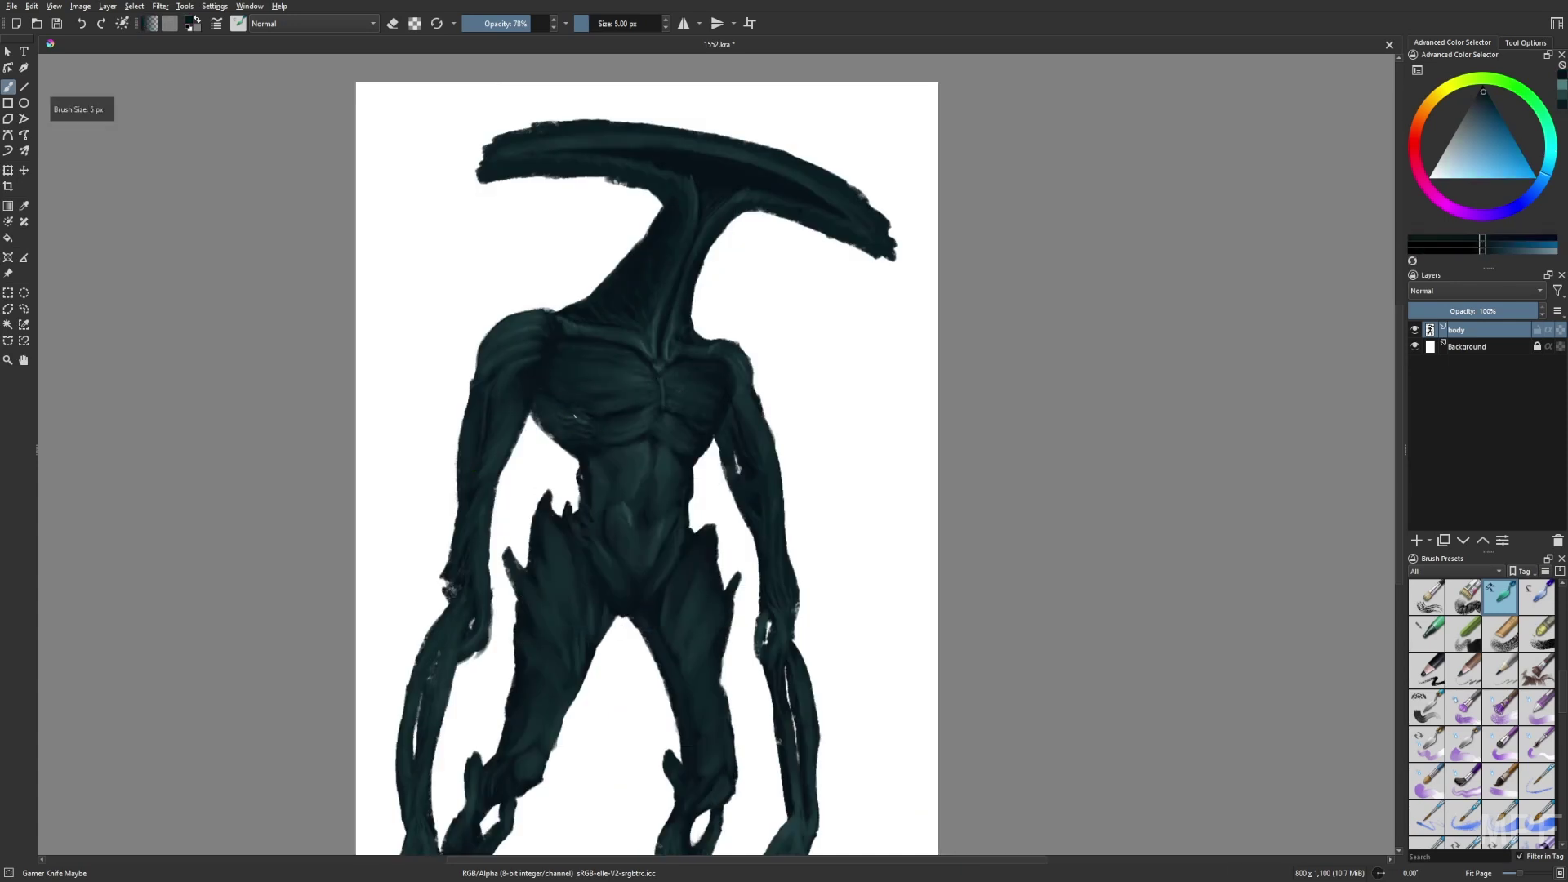
Set the brush to 6 px and 100% opacity and add fine light striations to the lower ribs and abdomen
key(o)
key(bracketright)
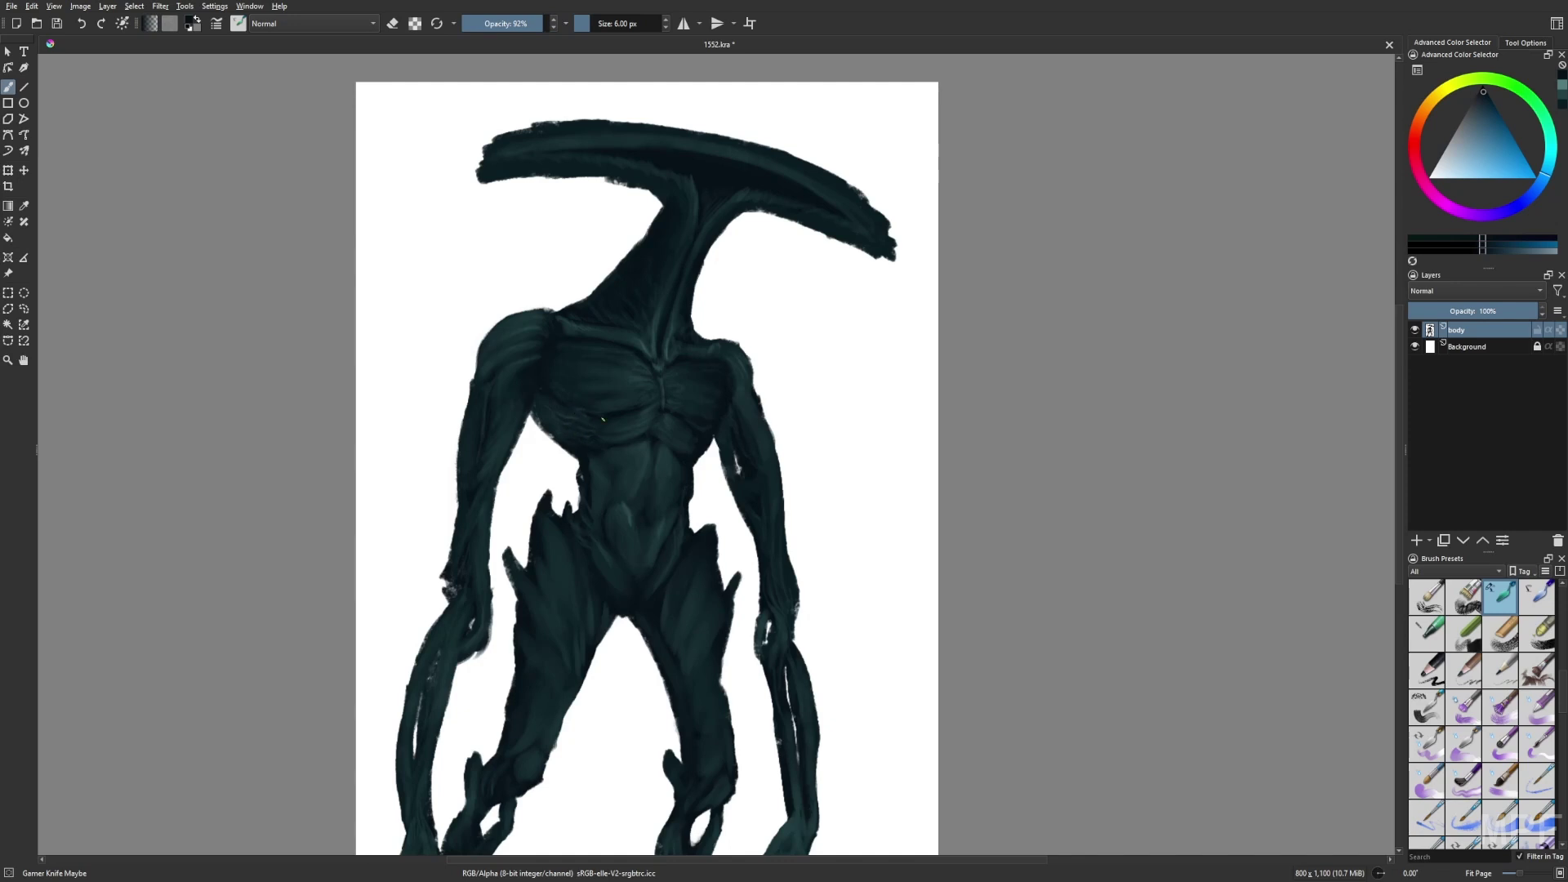
key(o)
right_click(697, 471)
click(688, 433)
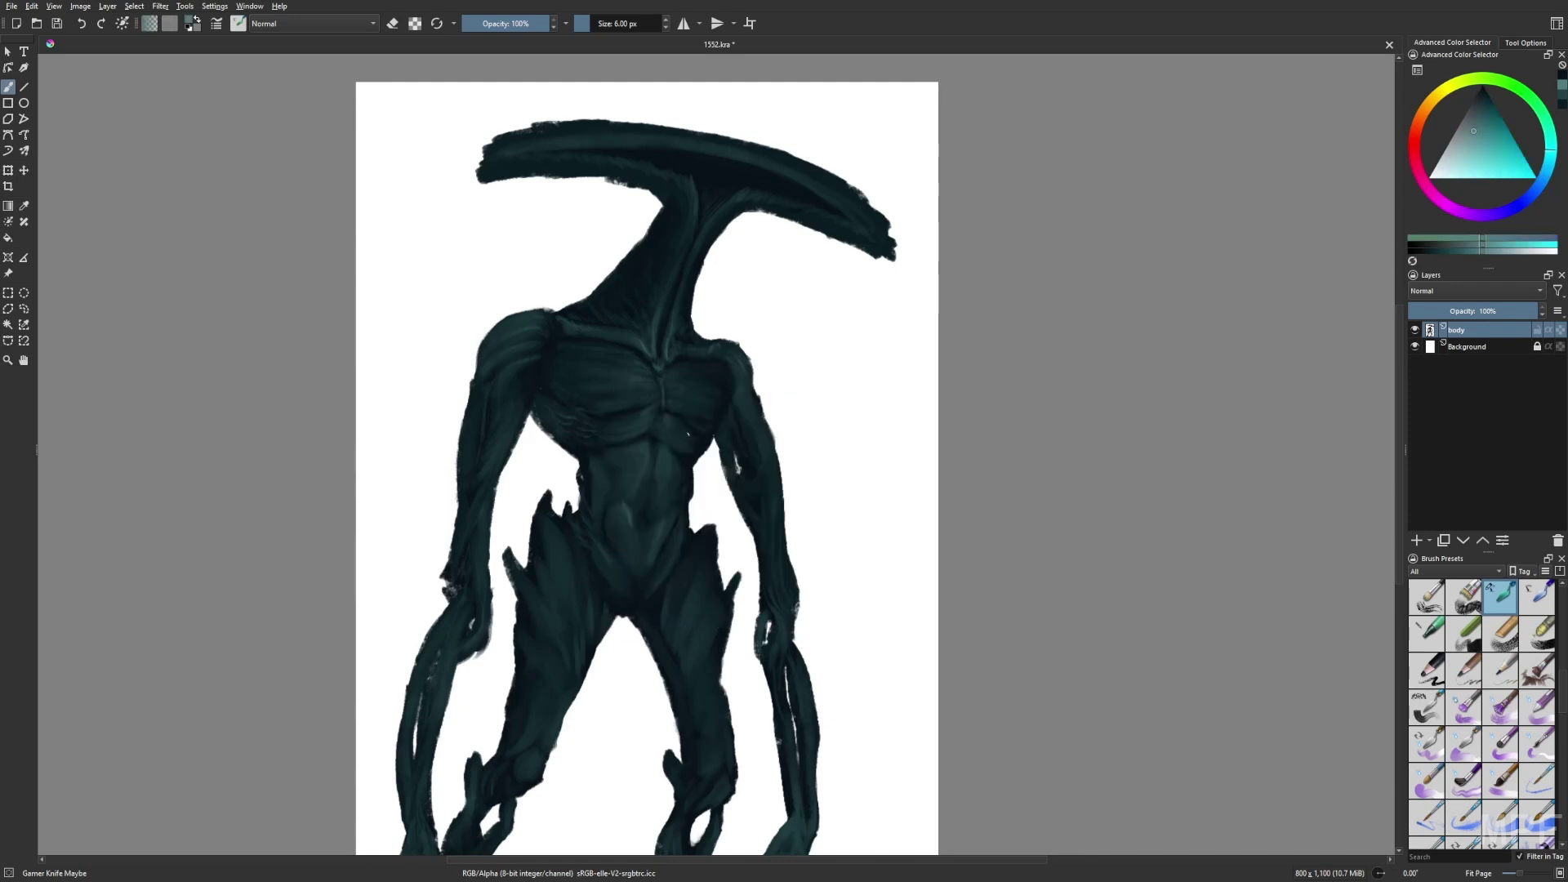
click(705, 441)
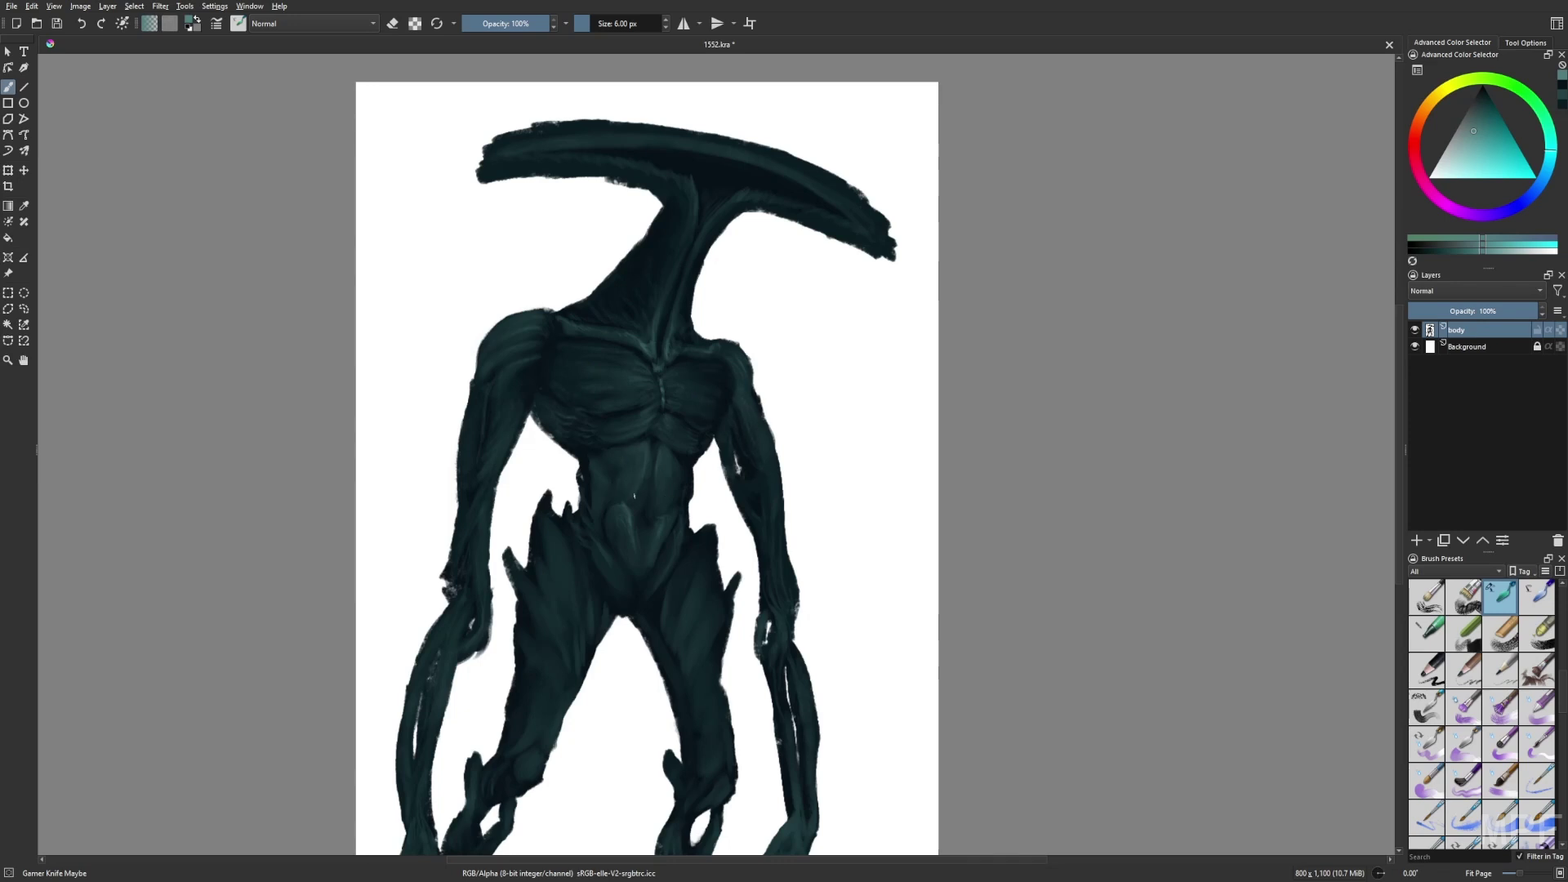
Add a layer between the body and Background layers and name it back
drag(578, 583, 590, 524)
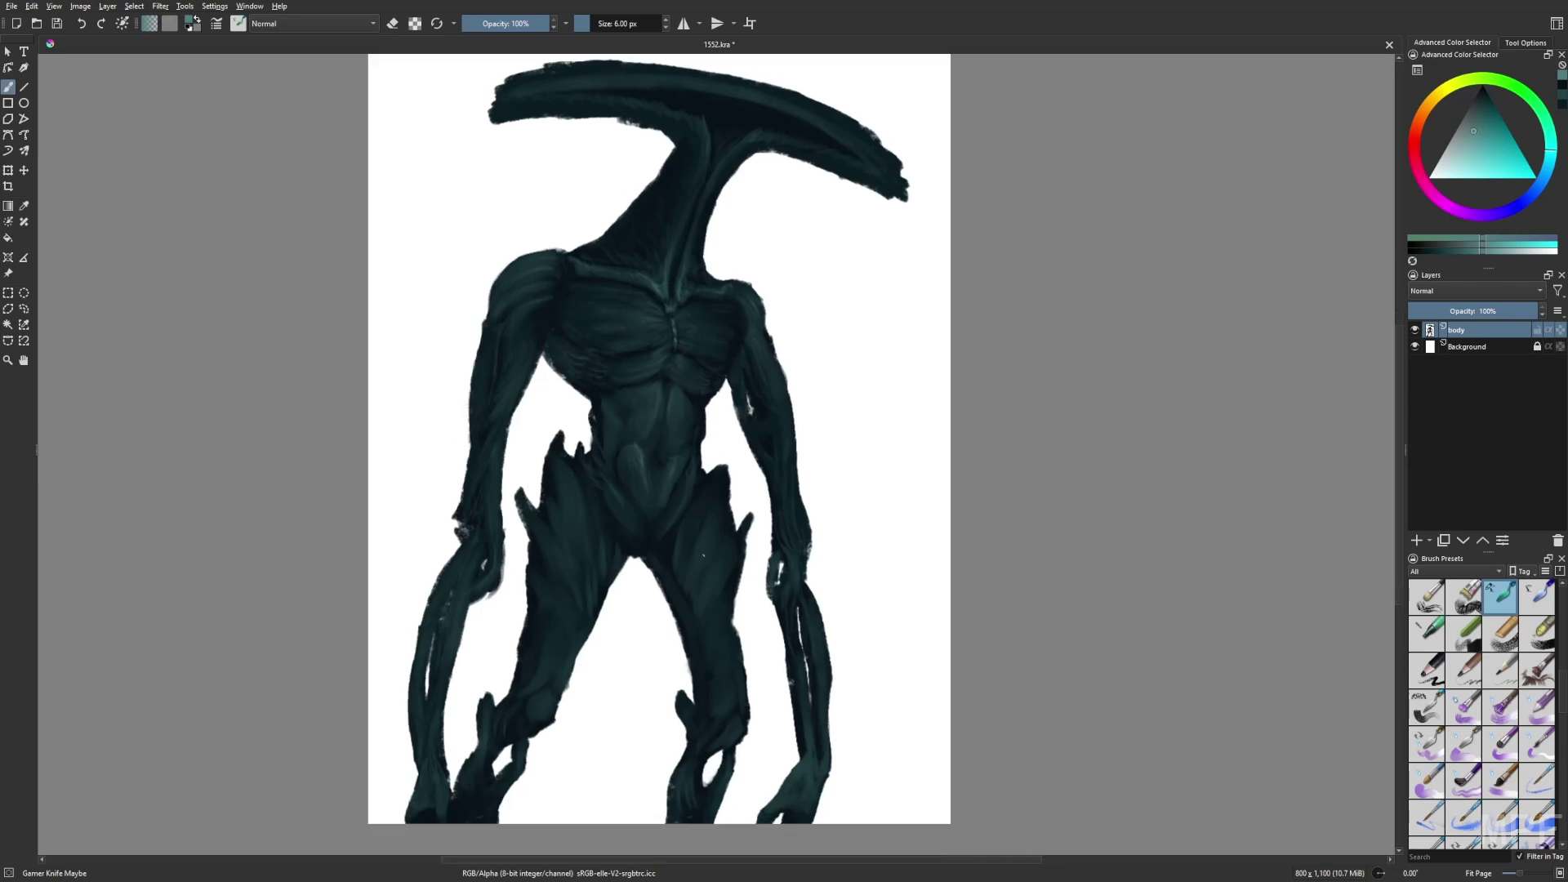
click(1488, 349)
click(1416, 540)
double_click(1466, 347)
text(back)
key(Return)
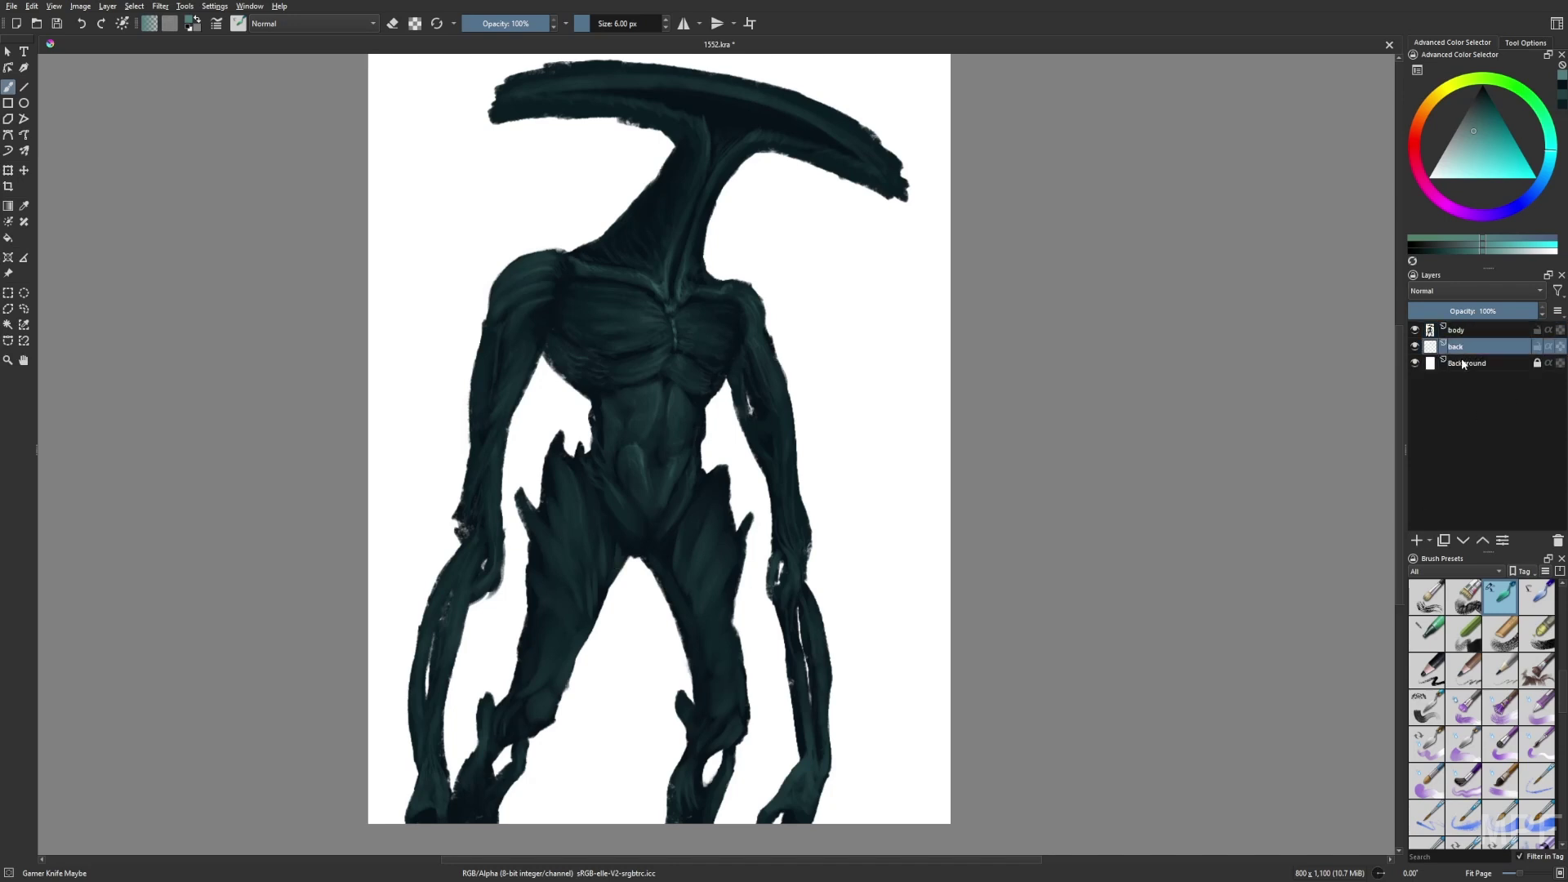
Pick a pale sea green and fill the back layer with it
click(1549, 128)
click(1462, 154)
click(8, 238)
click(441, 278)
drag(1046, 572, 1048, 582)
Pick a darker green and draw a gradient on the back layer that fades upward from the lower edge to head height
key(2)
ctrl+click(670, 433)
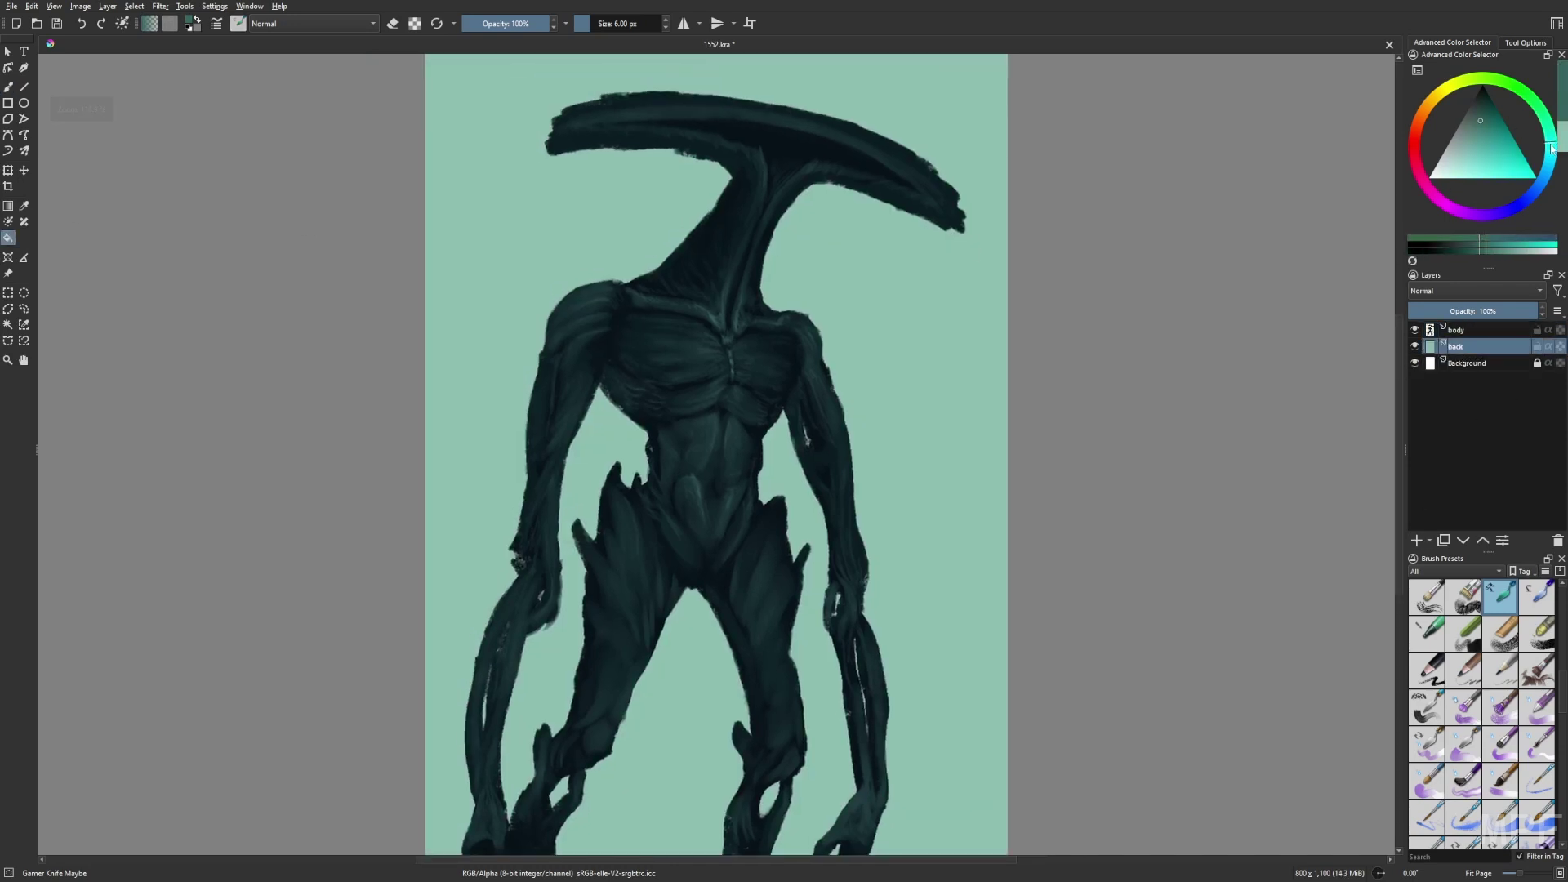
click(8, 205)
click(1480, 115)
drag(719, 800, 796, 204)
drag(640, 725, 695, 246)
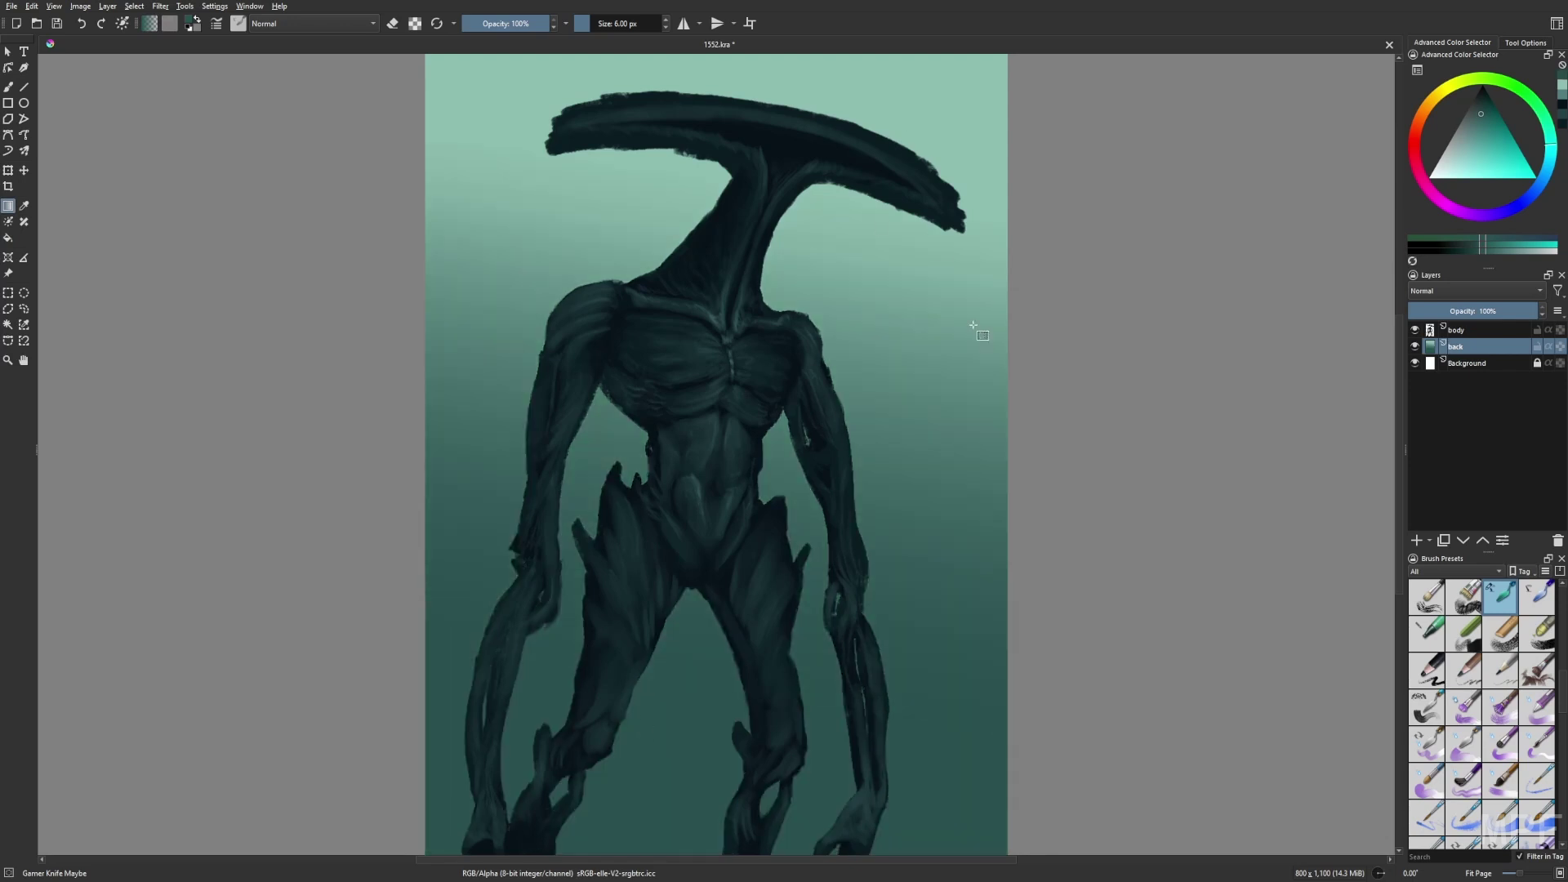
Pick a near-black blue and fade it upward over the lower background with a gradient, replacing a first, longer attempt
click(1484, 96)
click(1547, 167)
drag(866, 776, 952, 155)
key(ctrl+z)
drag(741, 800, 833, 431)
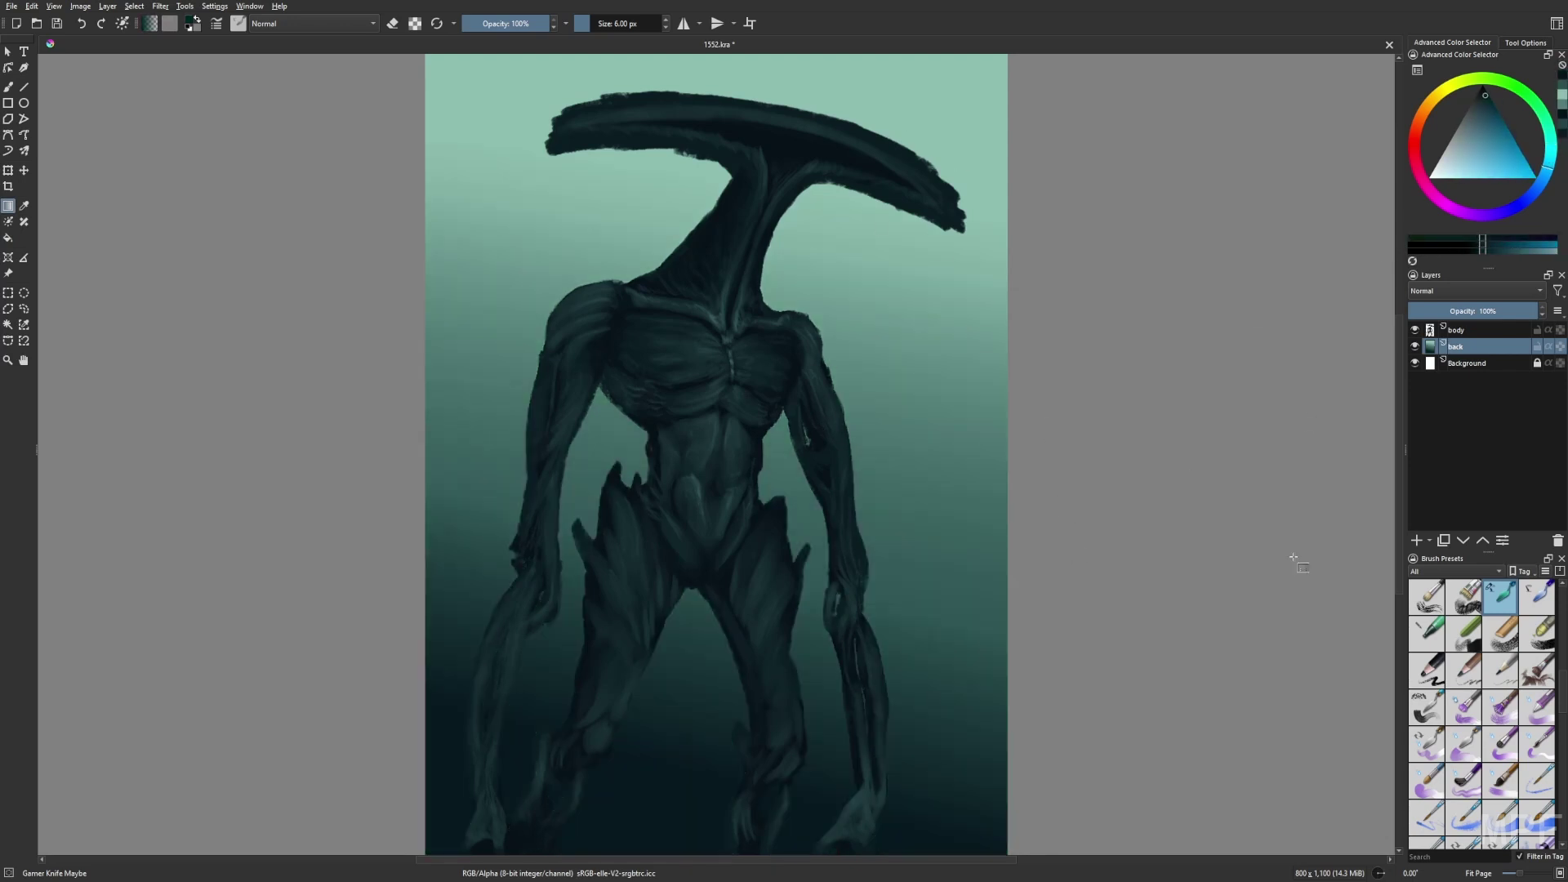
Choose the WaterC Spread brush in pale green at about 138 px and paint a faint slanting light ray beside the neck
key(b)
right_click(1126, 566)
click(1155, 651)
click(1562, 97)
click(620, 23)
drag(593, 191, 570, 285)
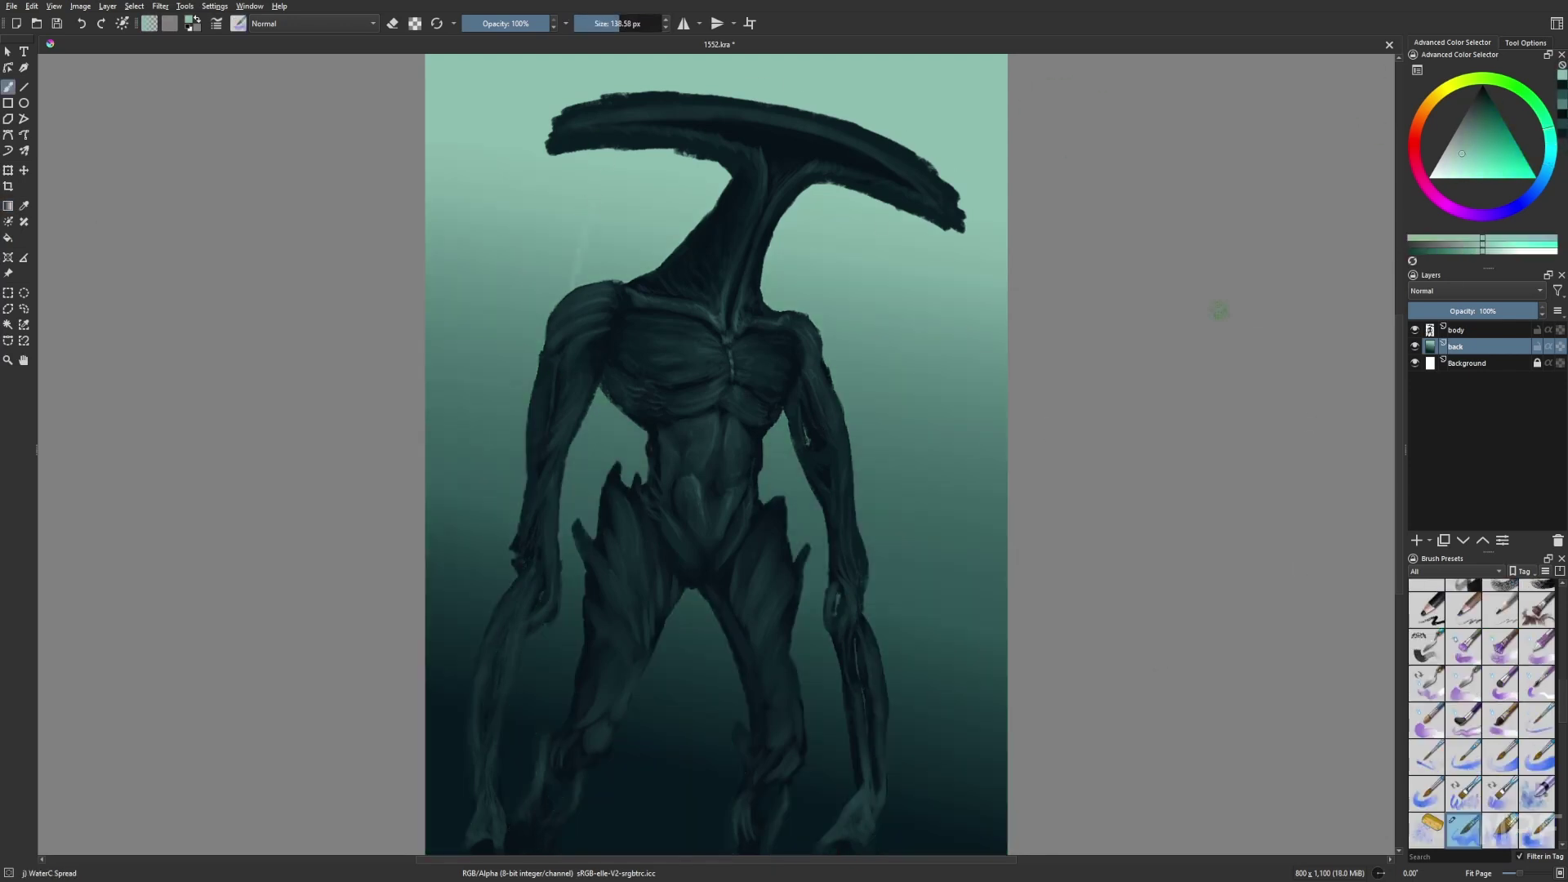
Try further light rays around the neck and arms, undo three strokes, and paint a ray beside the end of the head
drag(652, 210, 630, 276)
mouse_move(838, 229)
mouse_down()
mouse_move(812, 319)
mouse_move(820, 383)
mouse_up()
mouse_move(498, 286)
mouse_down()
mouse_move(464, 409)
mouse_move(494, 437)
mouse_up()
key(ctrl+z)
key(ctrl+z)
key(ctrl+z)
drag(528, 130, 466, 310)
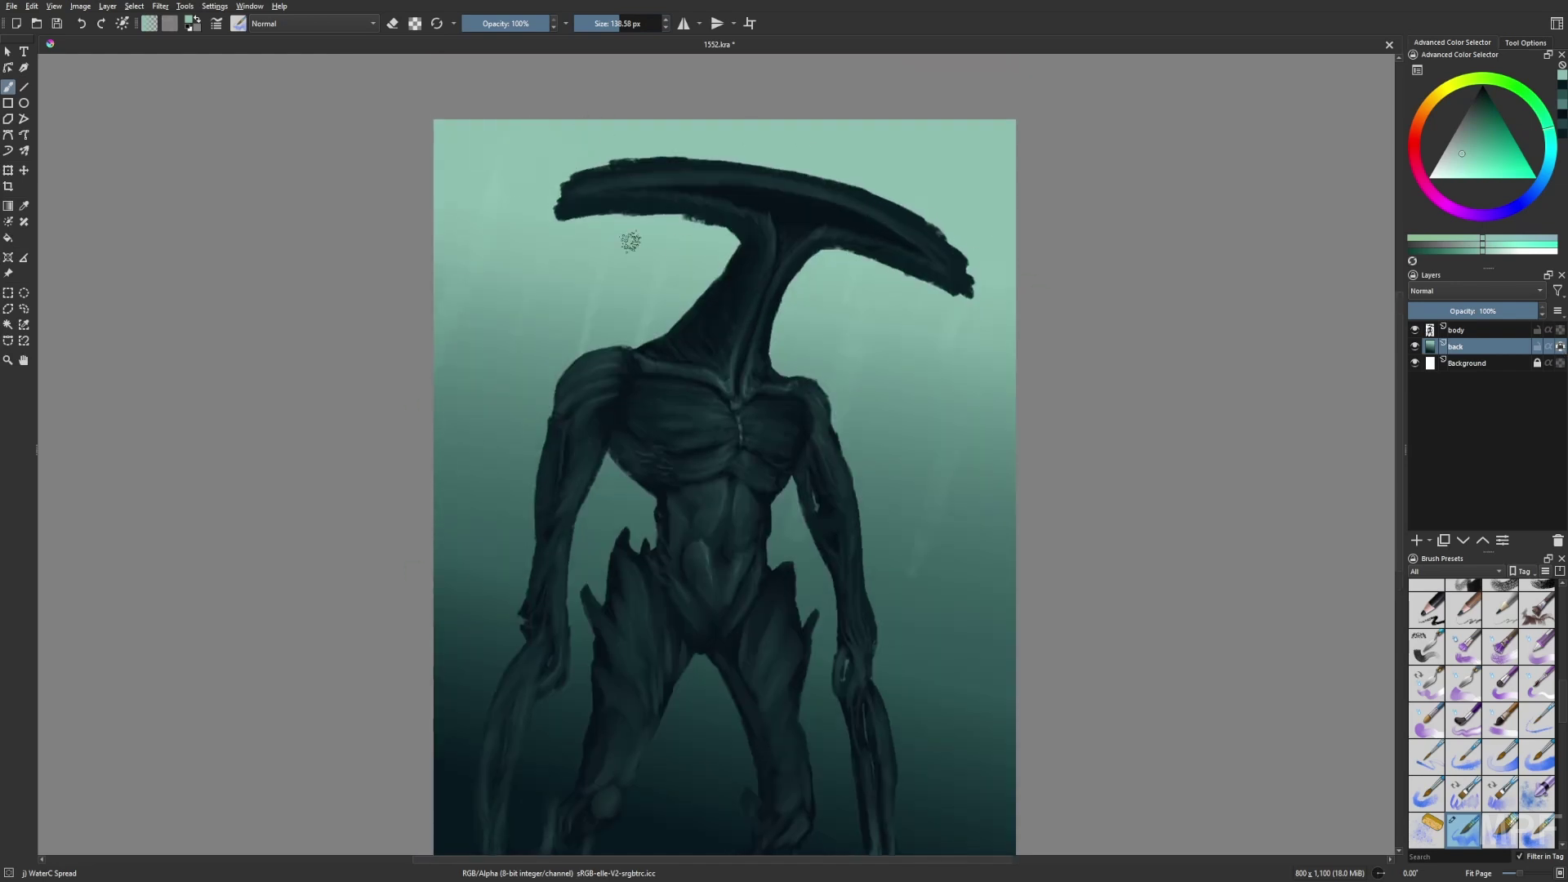
Paint long slanting light rays across the background behind the neck, torso and arms, and undo the last one
drag(705, 240, 623, 513)
drag(808, 259, 666, 538)
drag(563, 253, 441, 581)
drag(921, 328, 817, 636)
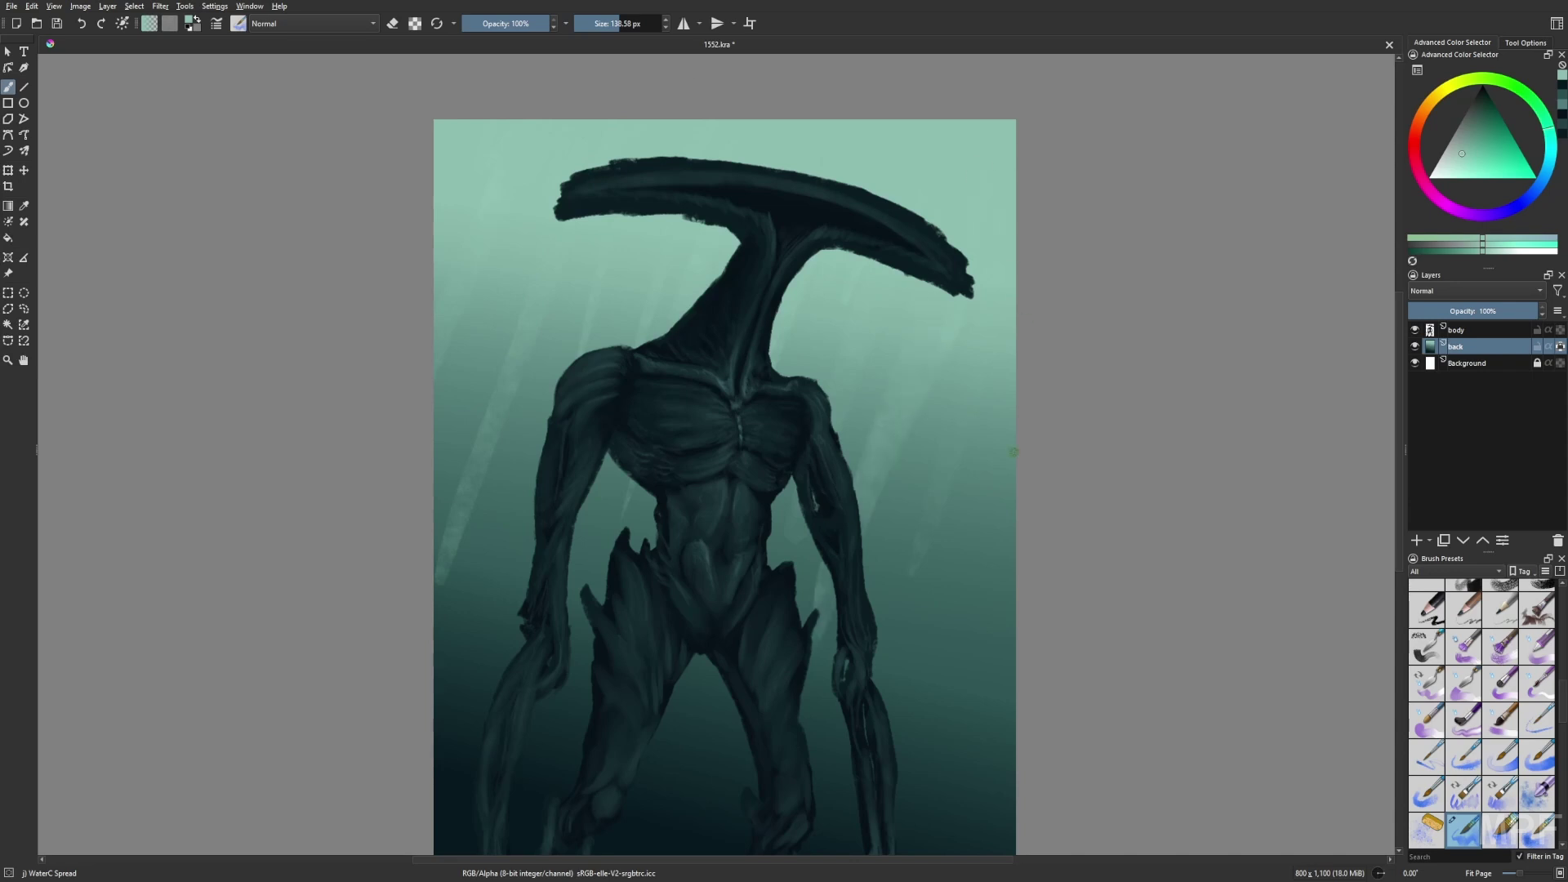
drag(1013, 454, 935, 627)
drag(1026, 534, 896, 694)
key(ctrl+z)
Mirror the canvas and check the light rays close up and at full view, touching them up near the canvas edge
key(m)
key(ctrl+plus)
key(ctrl+plus)
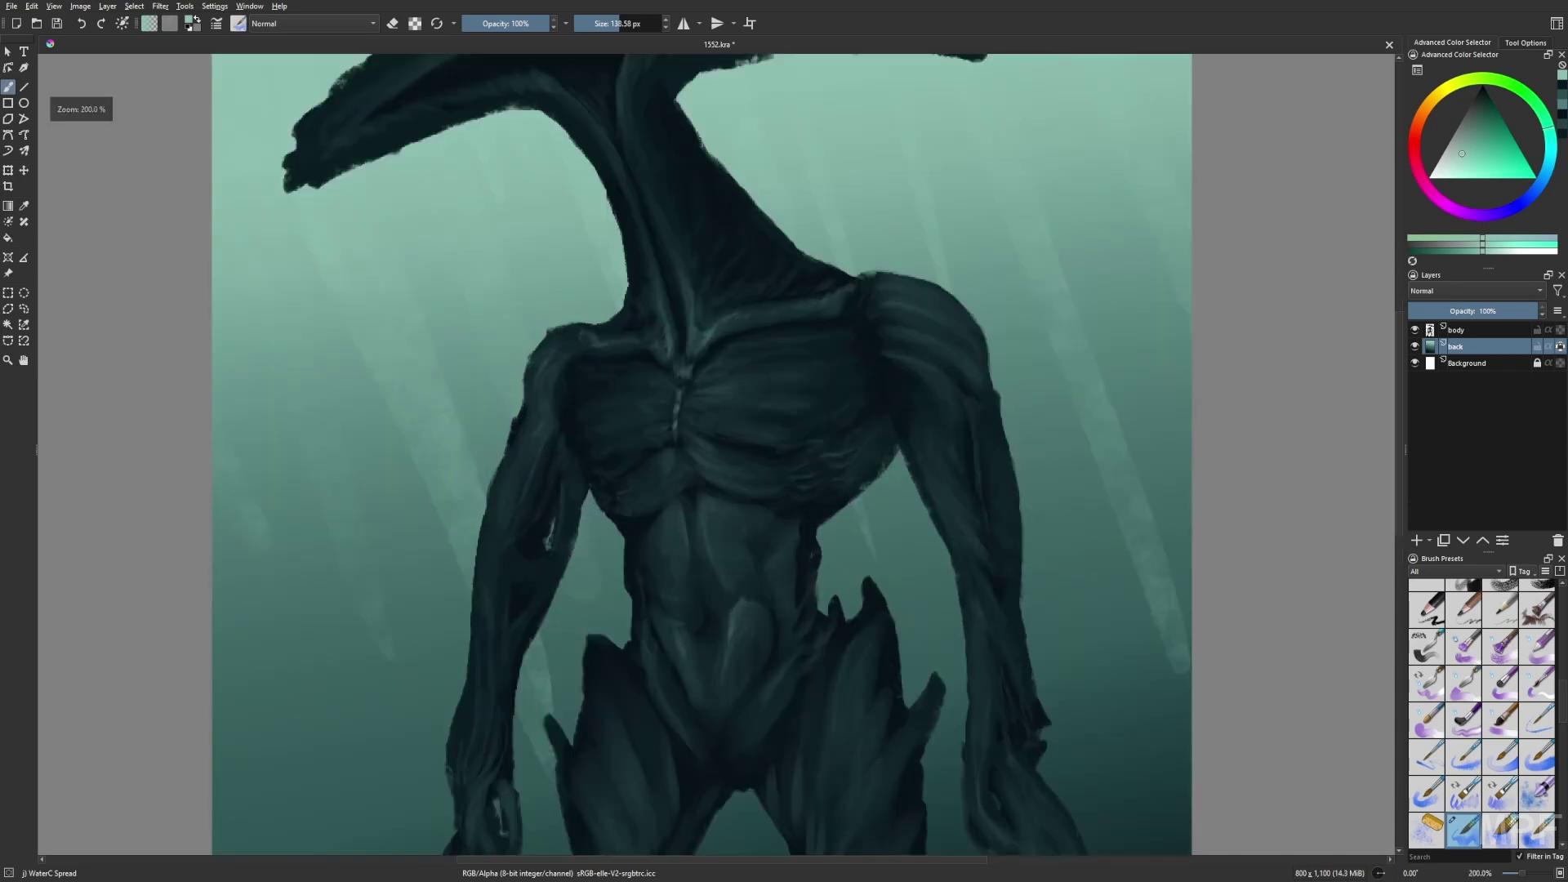
key(ctrl+minus)
key(ctrl+minus)
key(ctrl+minus)
drag(560, 519, 546, 476)
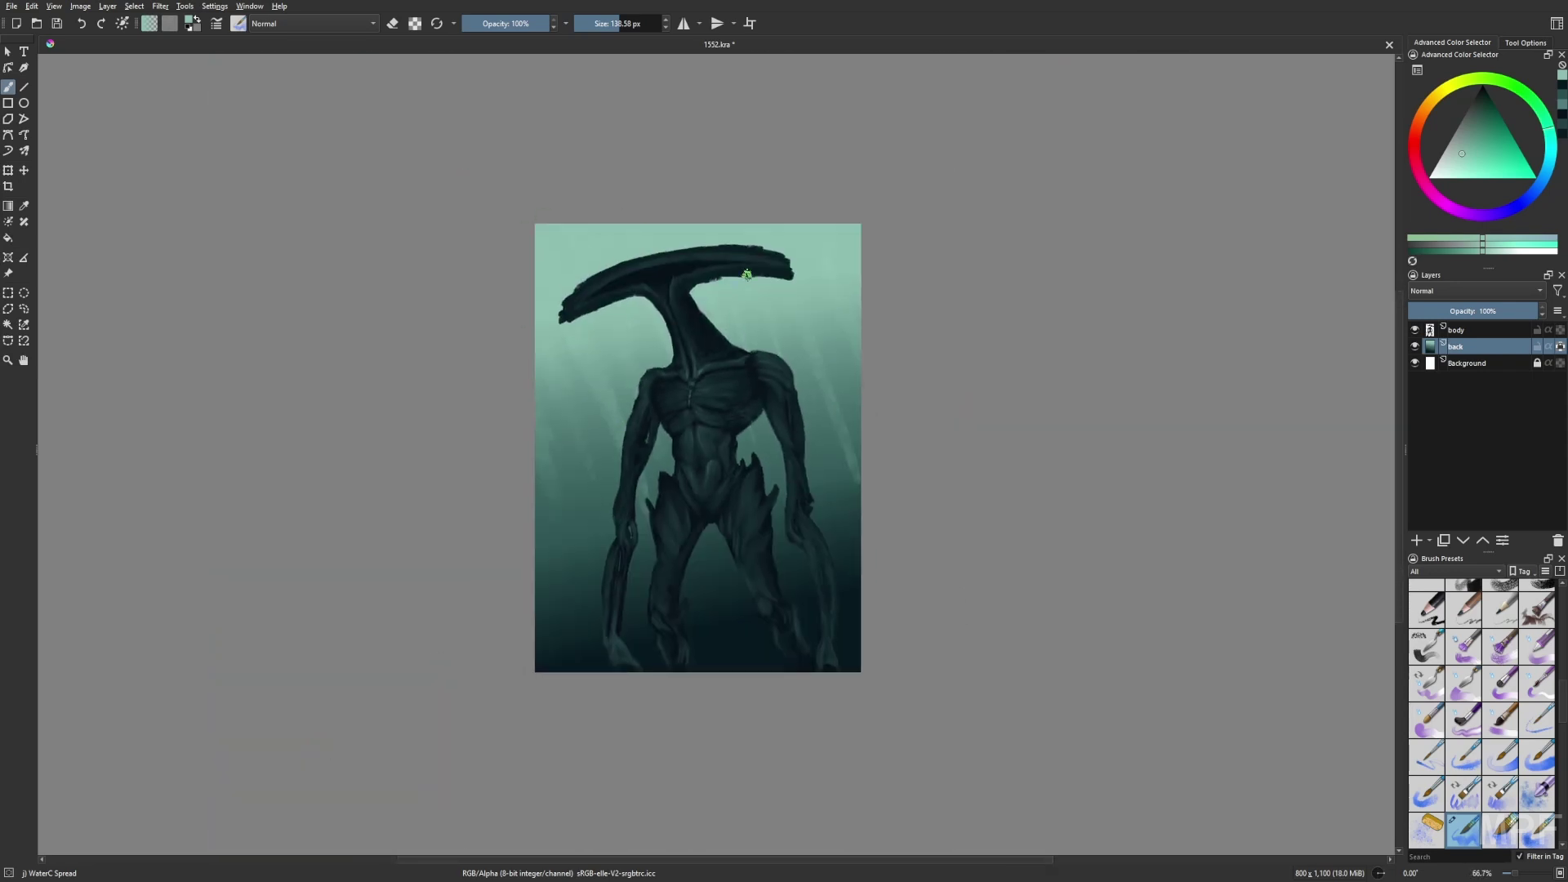
Pick the near-black blue and deepen the lower background with the "Garner Knife Maybe" brush at 12% opacity
click(1561, 87)
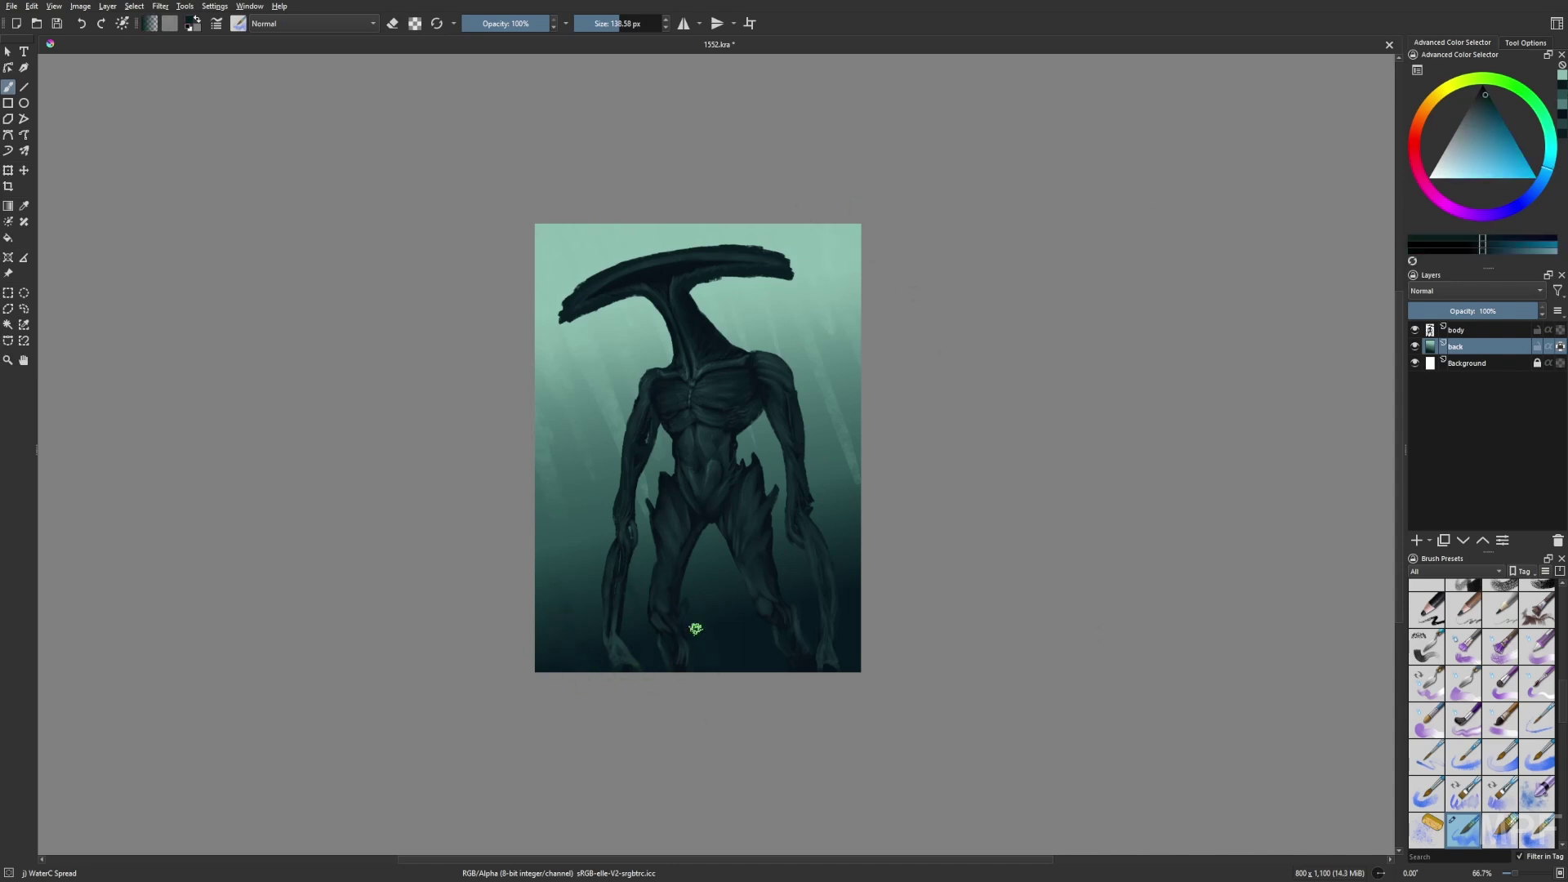
right_click(1039, 508)
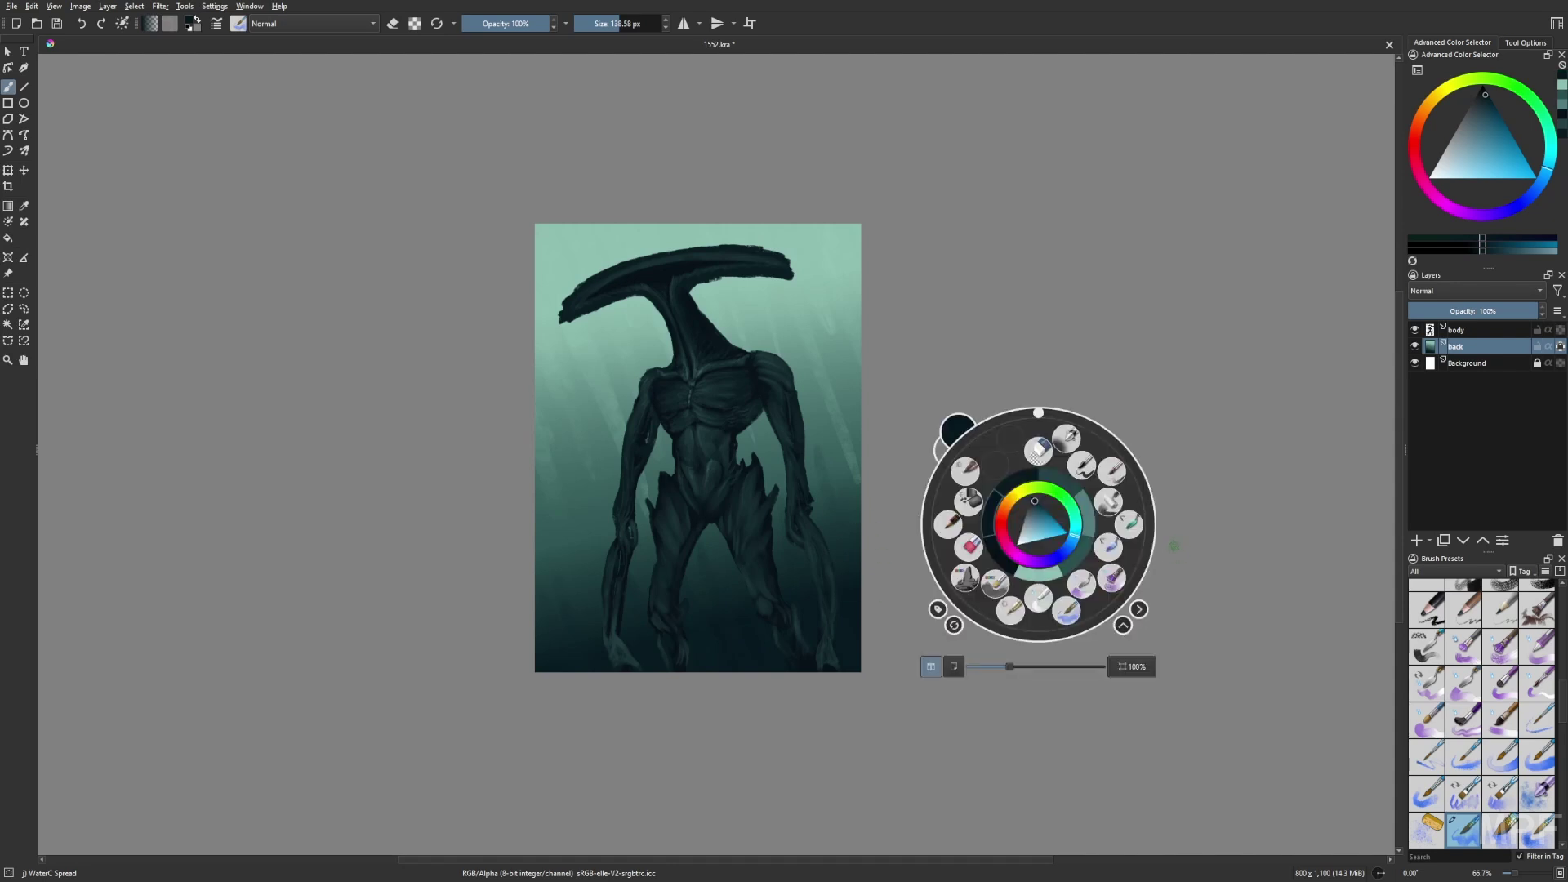
click(1128, 526)
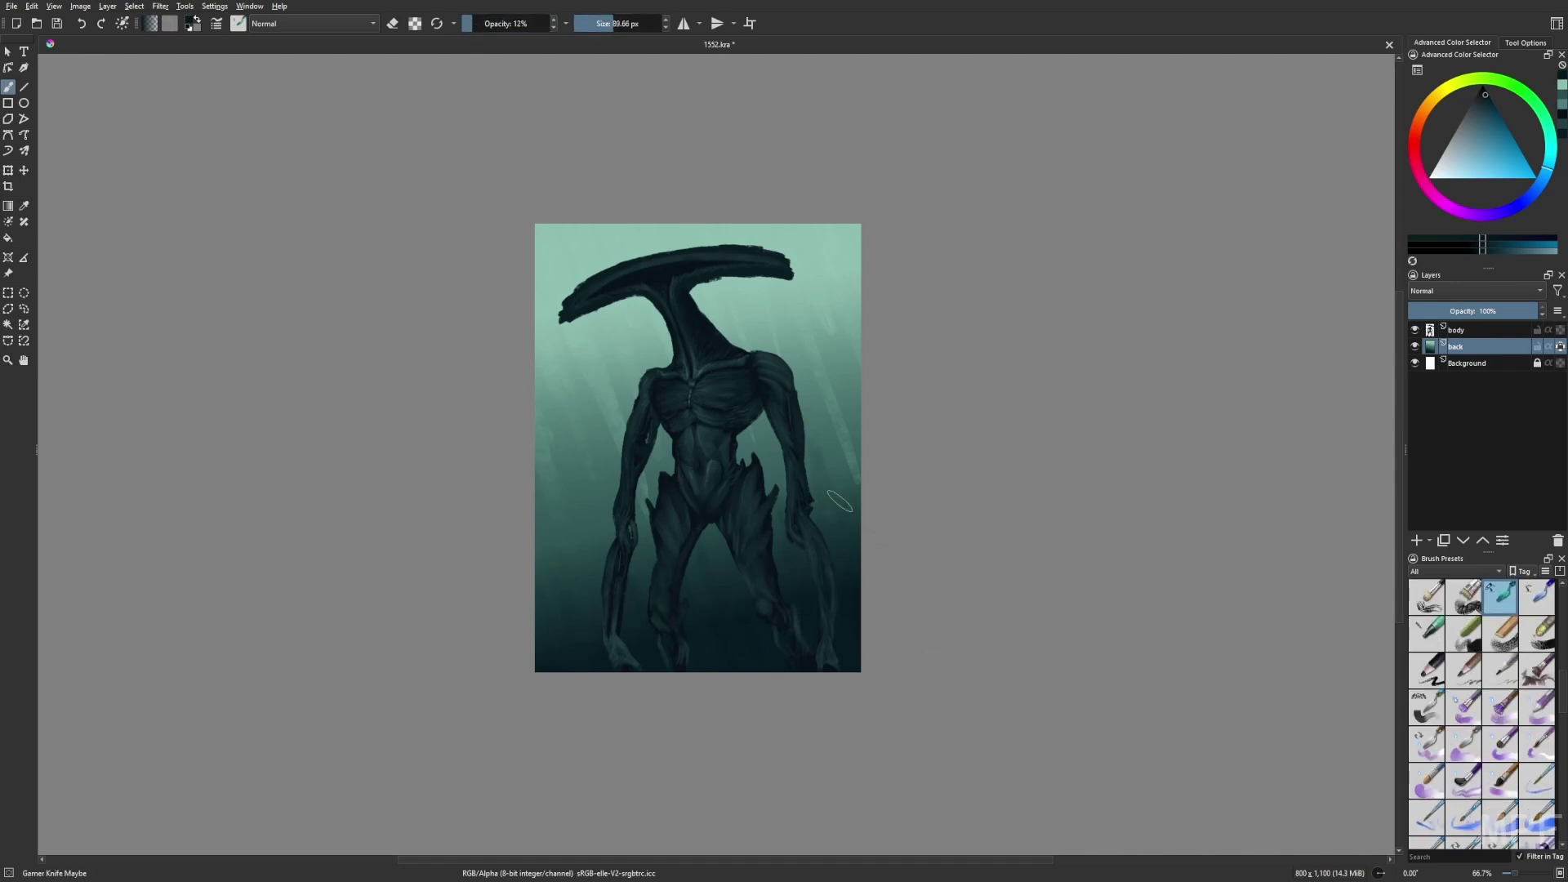
key(2)
Select the body layer, pick a lighter grey-teal, and set the brush to 7 px and 43% opacity for detailing the head
click(1479, 330)
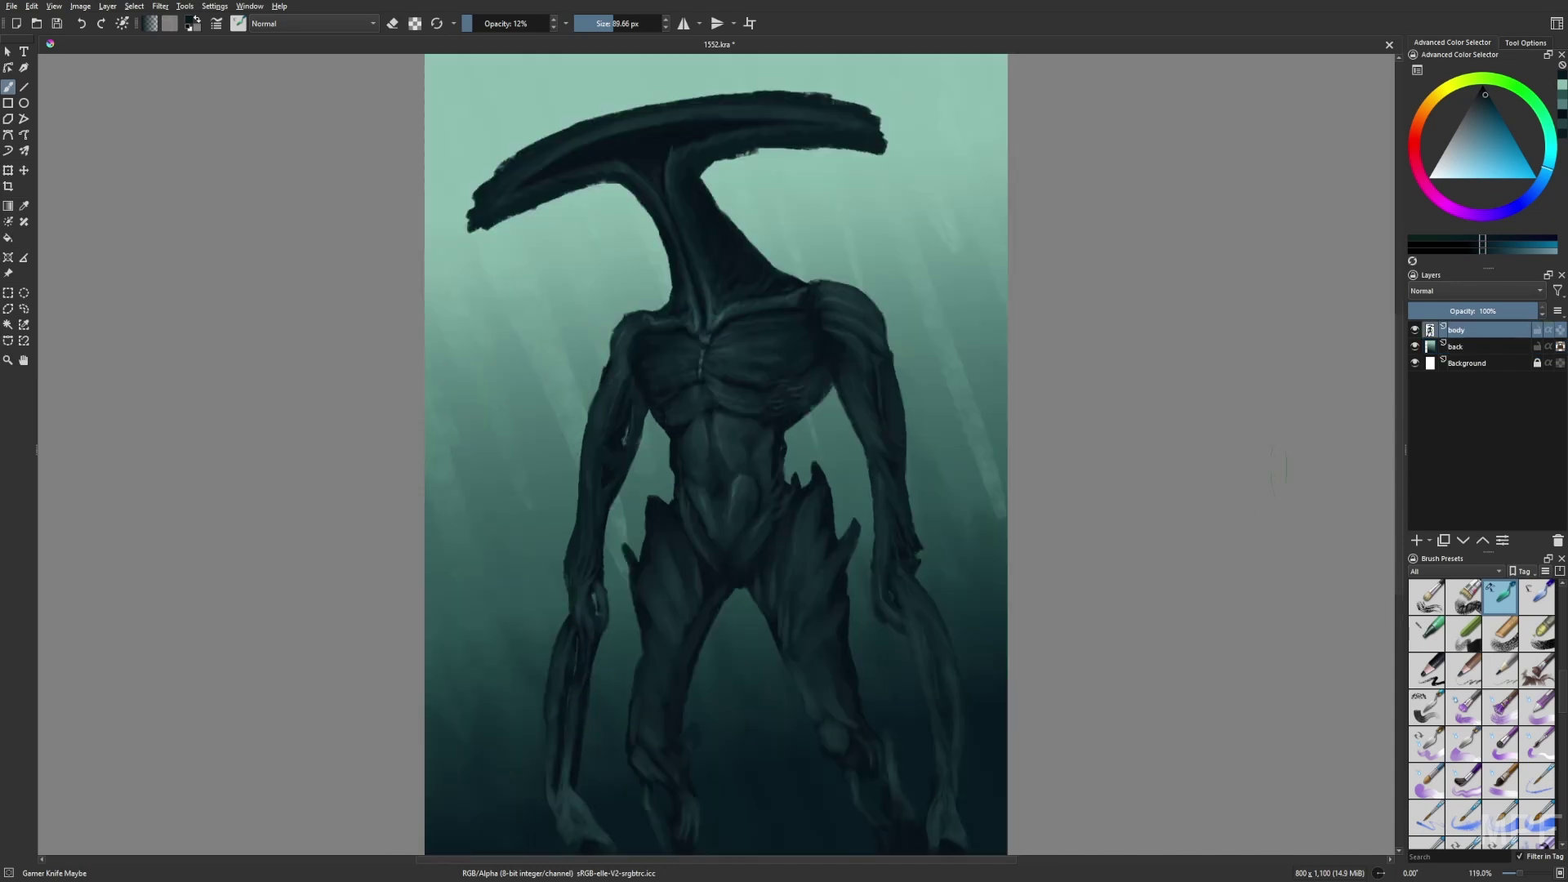
right_click(1153, 491)
click(1169, 548)
key(bracketleft)
shift+drag(743, 505, 687, 505)
key(o)
key(o)
key(o)
drag(687, 505, 723, 658)
key(ctrl+plus)
drag(563, 350, 588, 379)
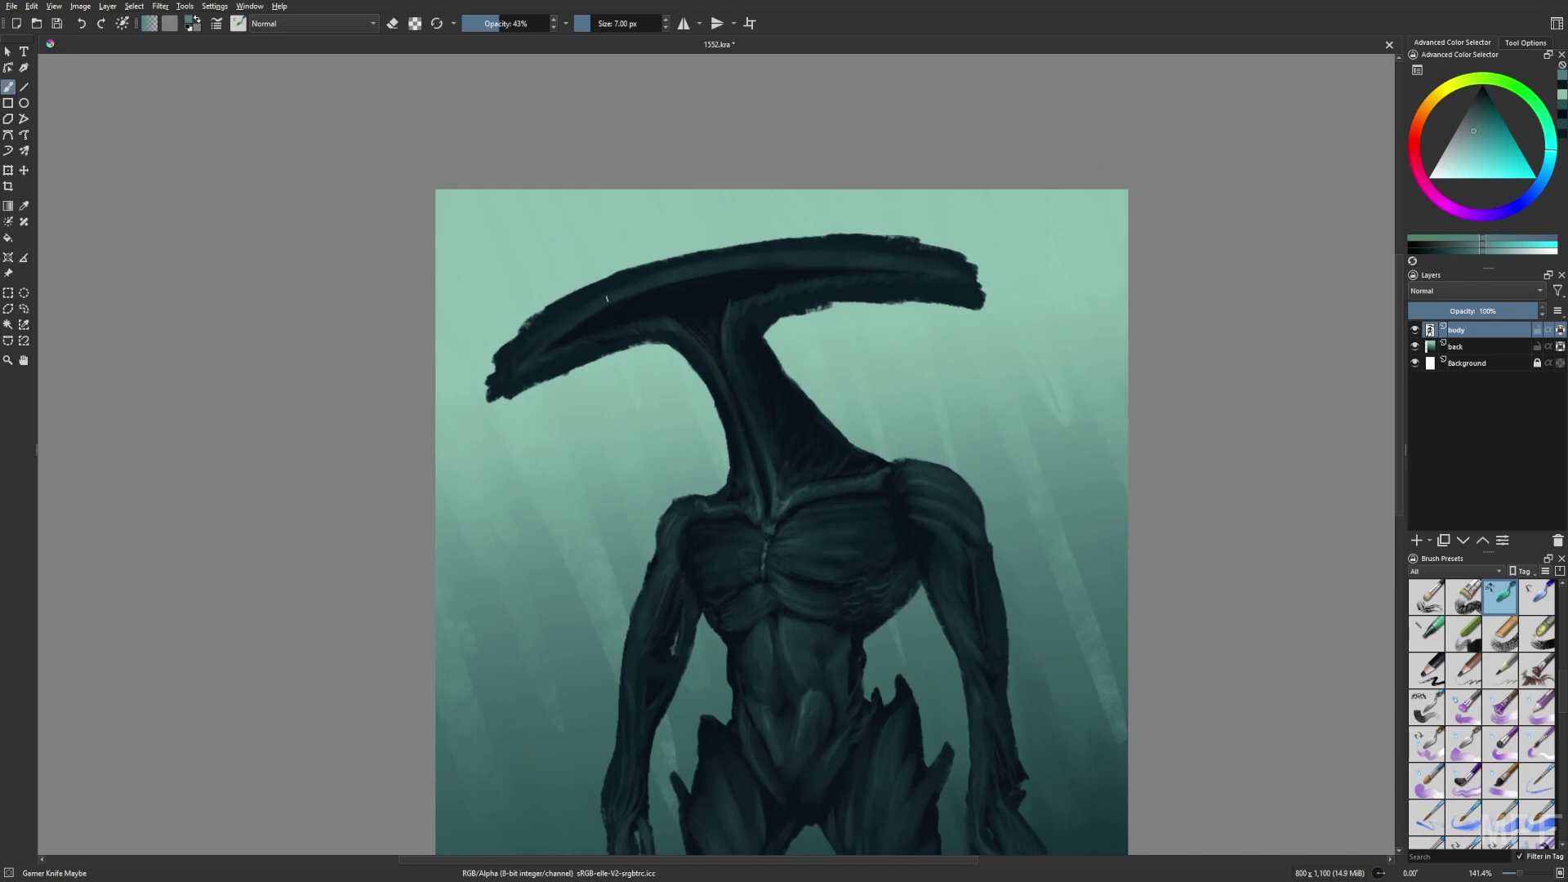
Raise the brush opacity and paint fine striations along the head crest and upper neck, switching to near-black
key(o)
key(o)
key(o)
key(o)
key(o)
right_click(734, 391)
click(690, 416)
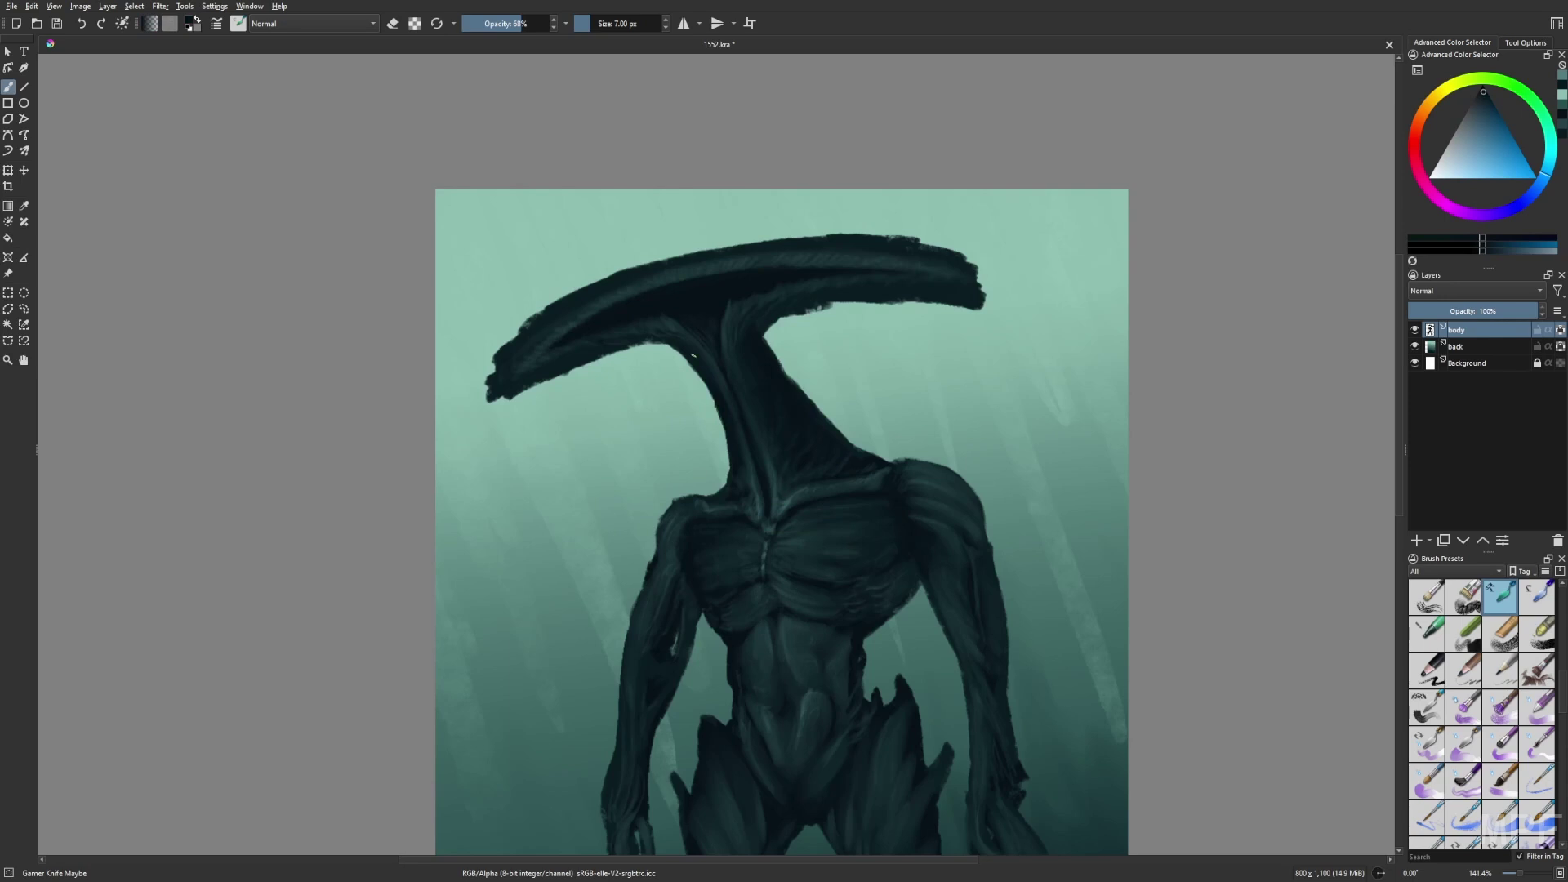
Set the brush to 100% opacity, mirror the canvas and add fine dark lines along the head and its edges
click(745, 380)
click(547, 23)
key(m)
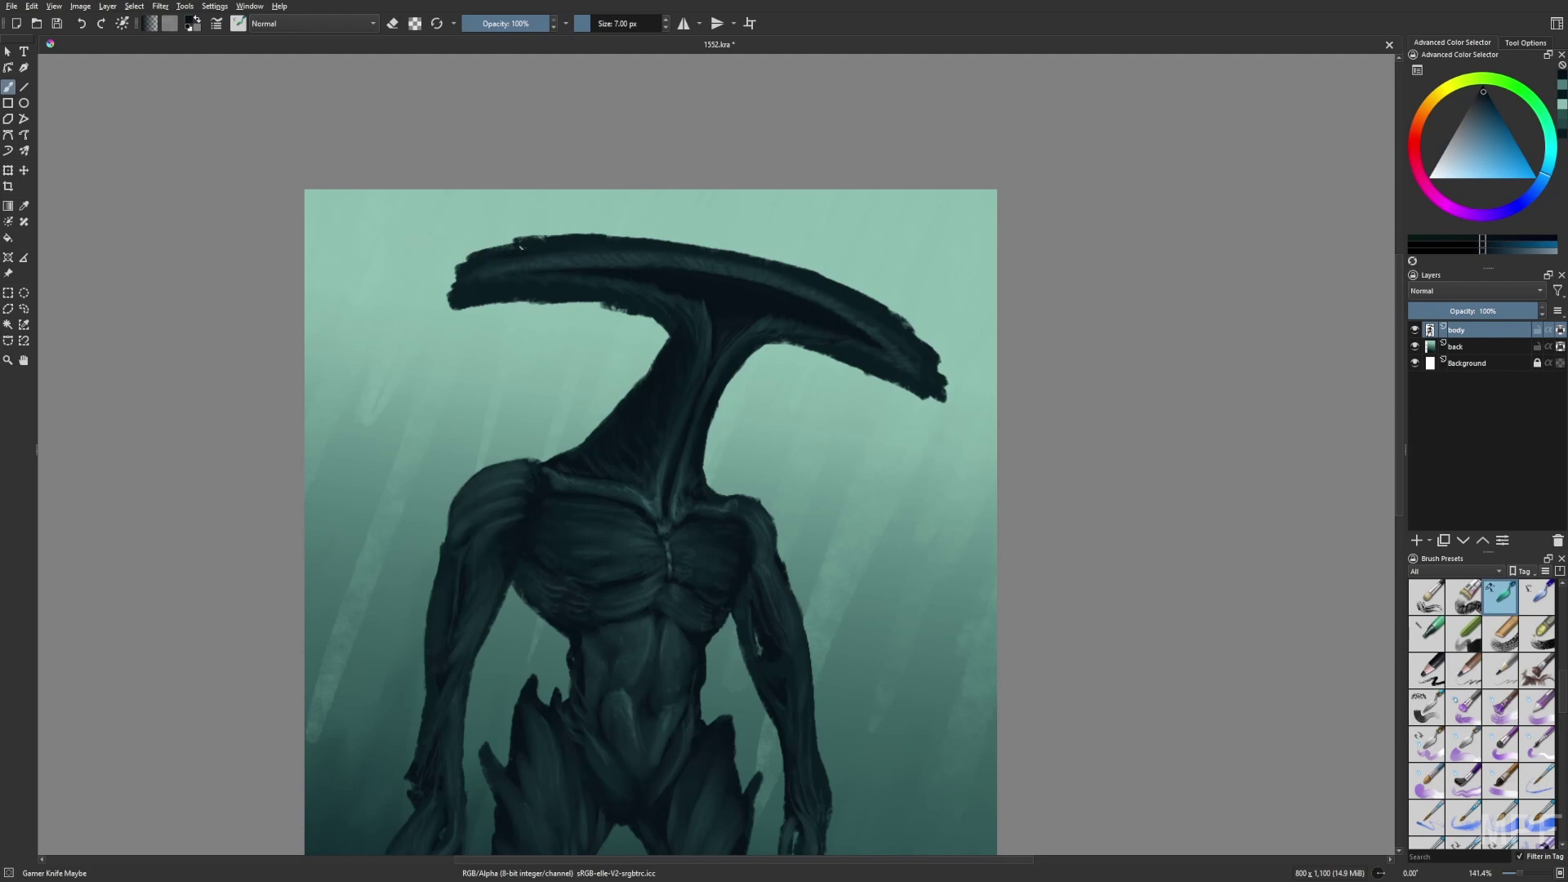
key(bracketright)
key(bracketleft)
Pick a dark teal, enlarge the brush to 20 px and paint over the upper surface at the blunt end of the head
right_click(858, 483)
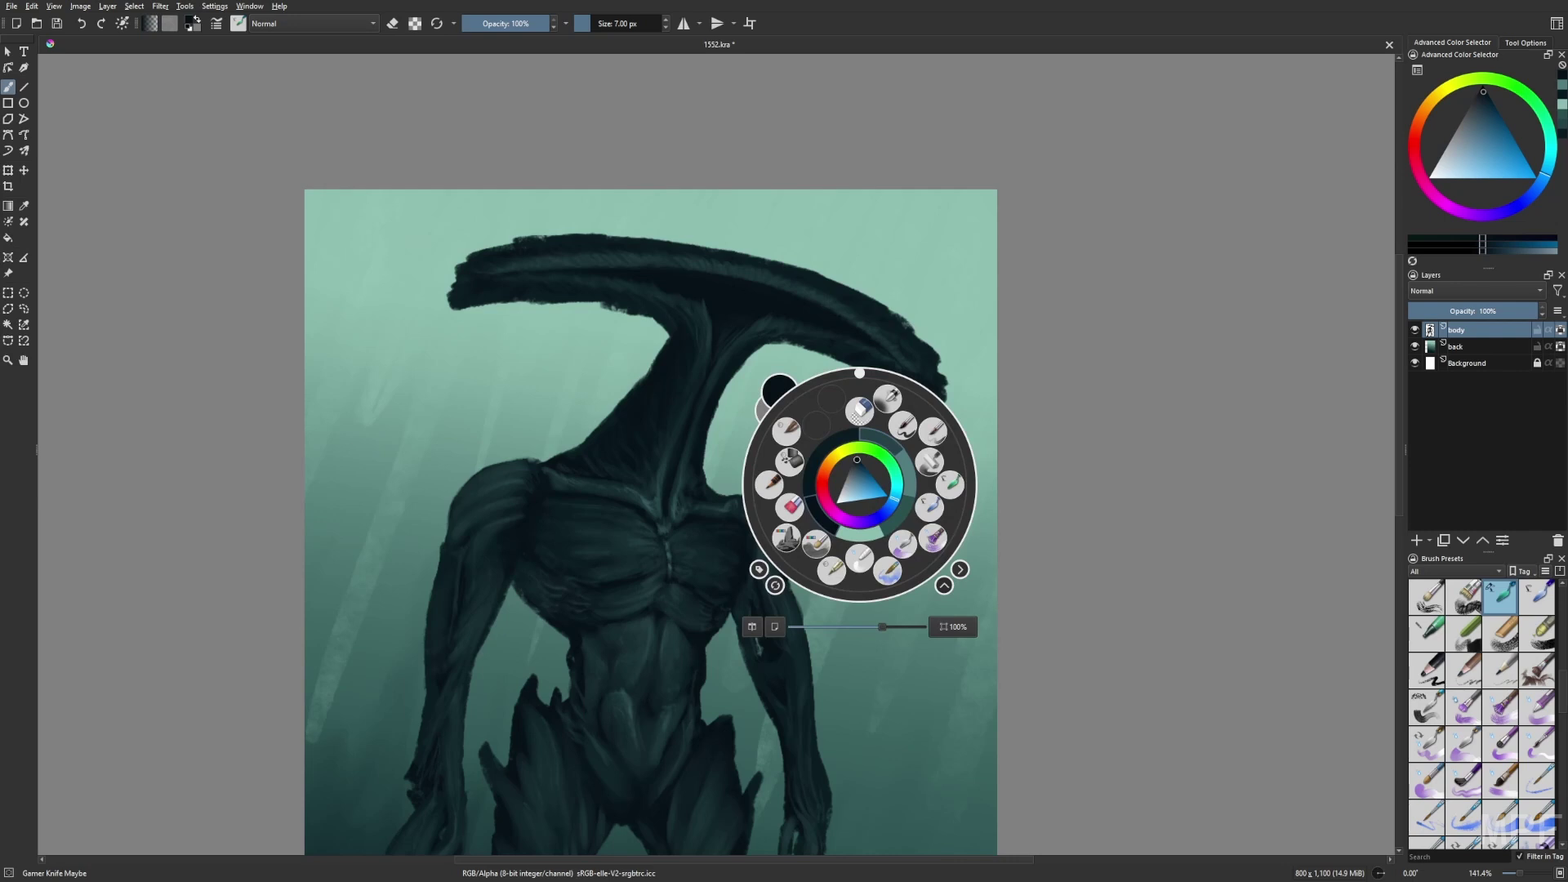
click(883, 442)
key(bracketright)
key(bracketright)
key(bracketright)
key(bracketright)
key(bracketright)
key(bracketright)
key(bracketright)
key(bracketright)
key(bracketright)
key(bracketright)
key(bracketright)
drag(487, 256, 575, 243)
Turn off the body layer's alpha lock, set the brush opacity to 39% and smooth the head's upper surface
click(1559, 330)
drag(515, 24, 496, 23)
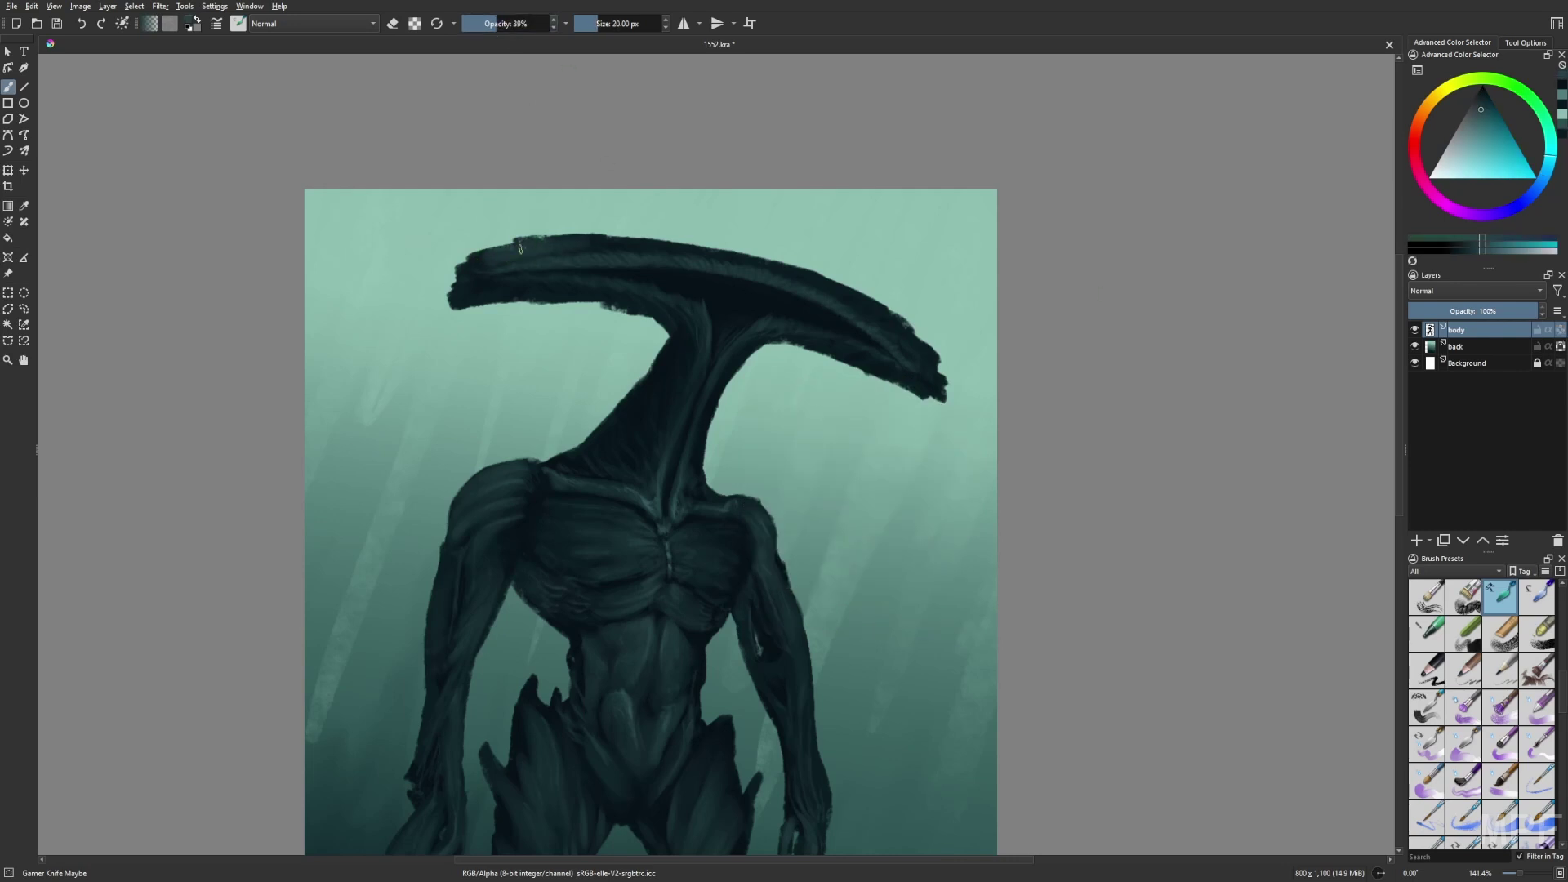
mouse_move(500, 260)
mouse_down()
mouse_move(675, 251)
mouse_move(800, 274)
mouse_move(887, 324)
mouse_move(853, 294)
mouse_move(607, 250)
mouse_move(751, 258)
mouse_move(694, 246)
mouse_up()
key(m)
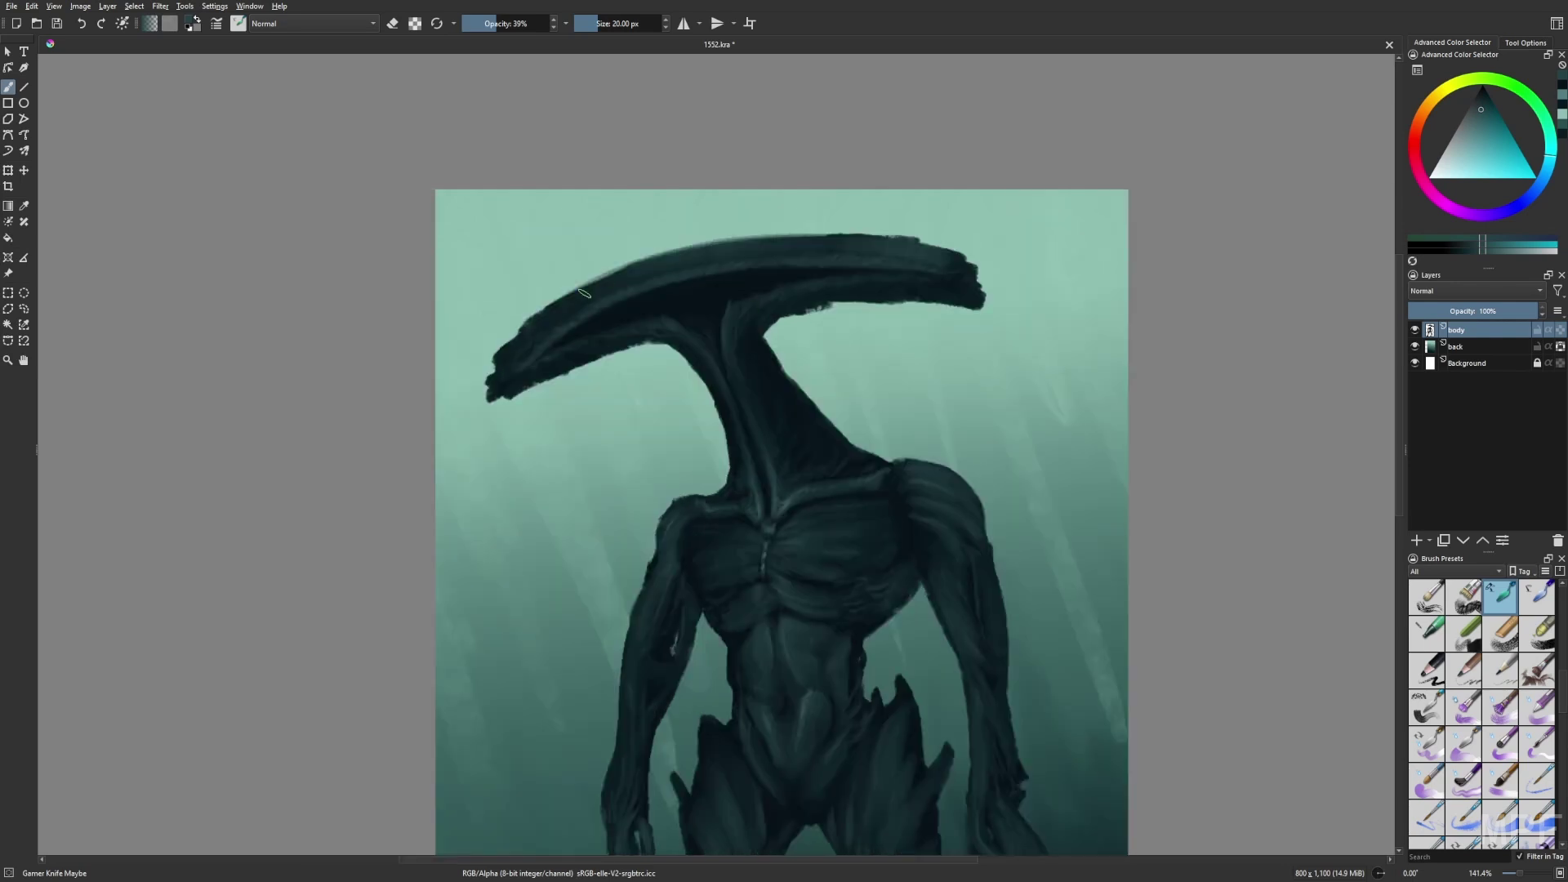
Erase the ragged upper edge of the head and repaint the crest with a smooth curved outline
key(e)
drag(867, 220, 920, 240)
drag(820, 220, 958, 243)
drag(495, 327, 579, 286)
key(e)
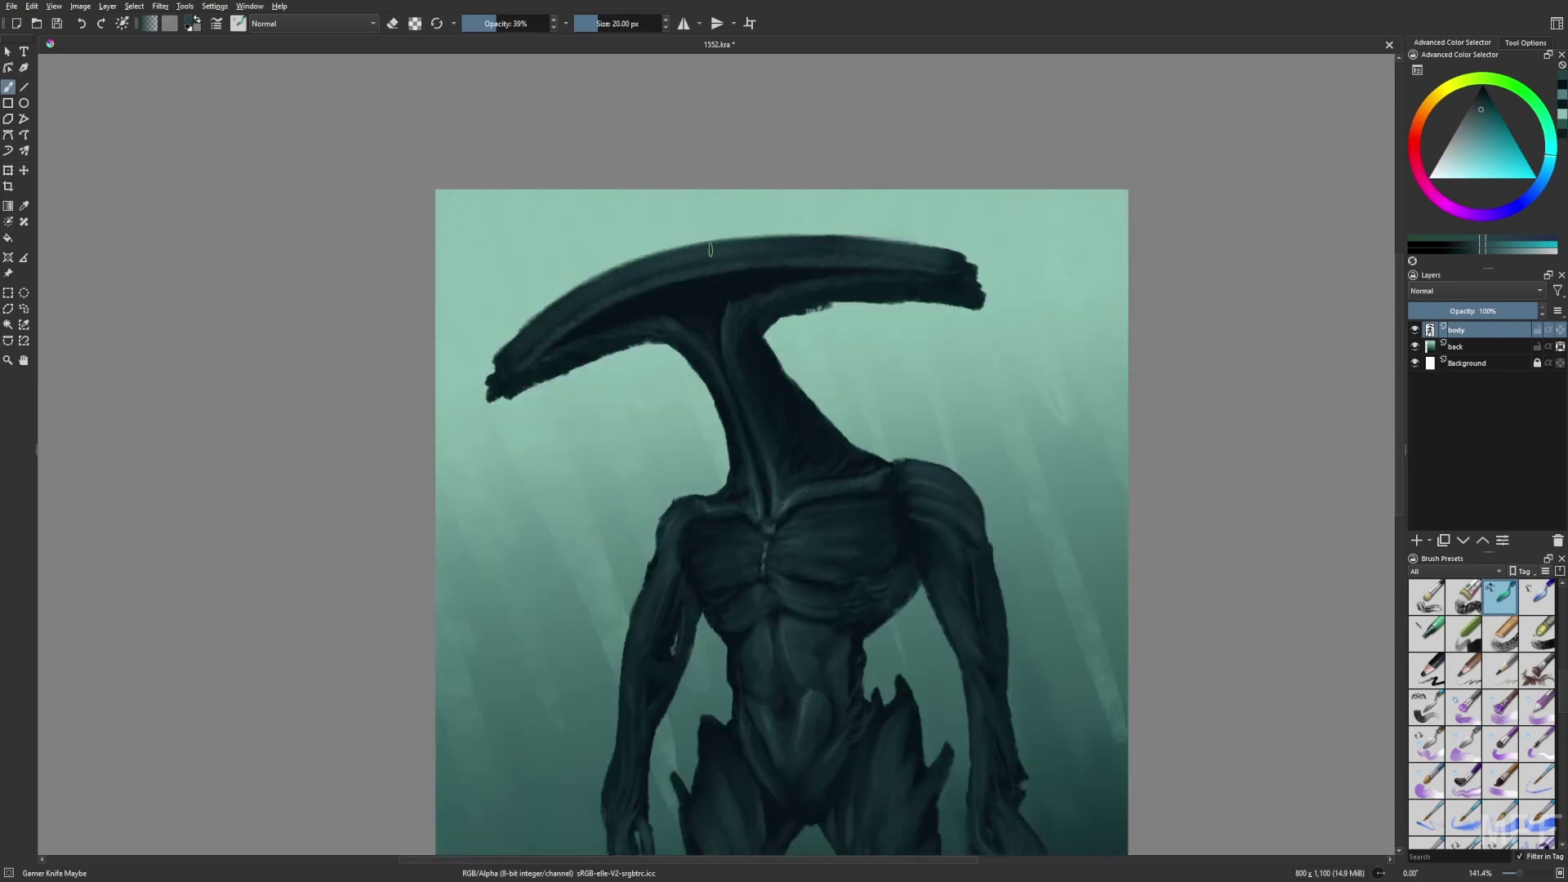
drag(711, 250, 833, 240)
mouse_move(641, 263)
mouse_down()
mouse_move(813, 243)
mouse_move(694, 247)
mouse_move(733, 236)
mouse_up()
Pick a lighter grey-teal, shrink the brush to 14 px and highlight the head's upper rim and blunt end
right_click(923, 314)
click(870, 315)
key(bracketleft)
key(bracketleft)
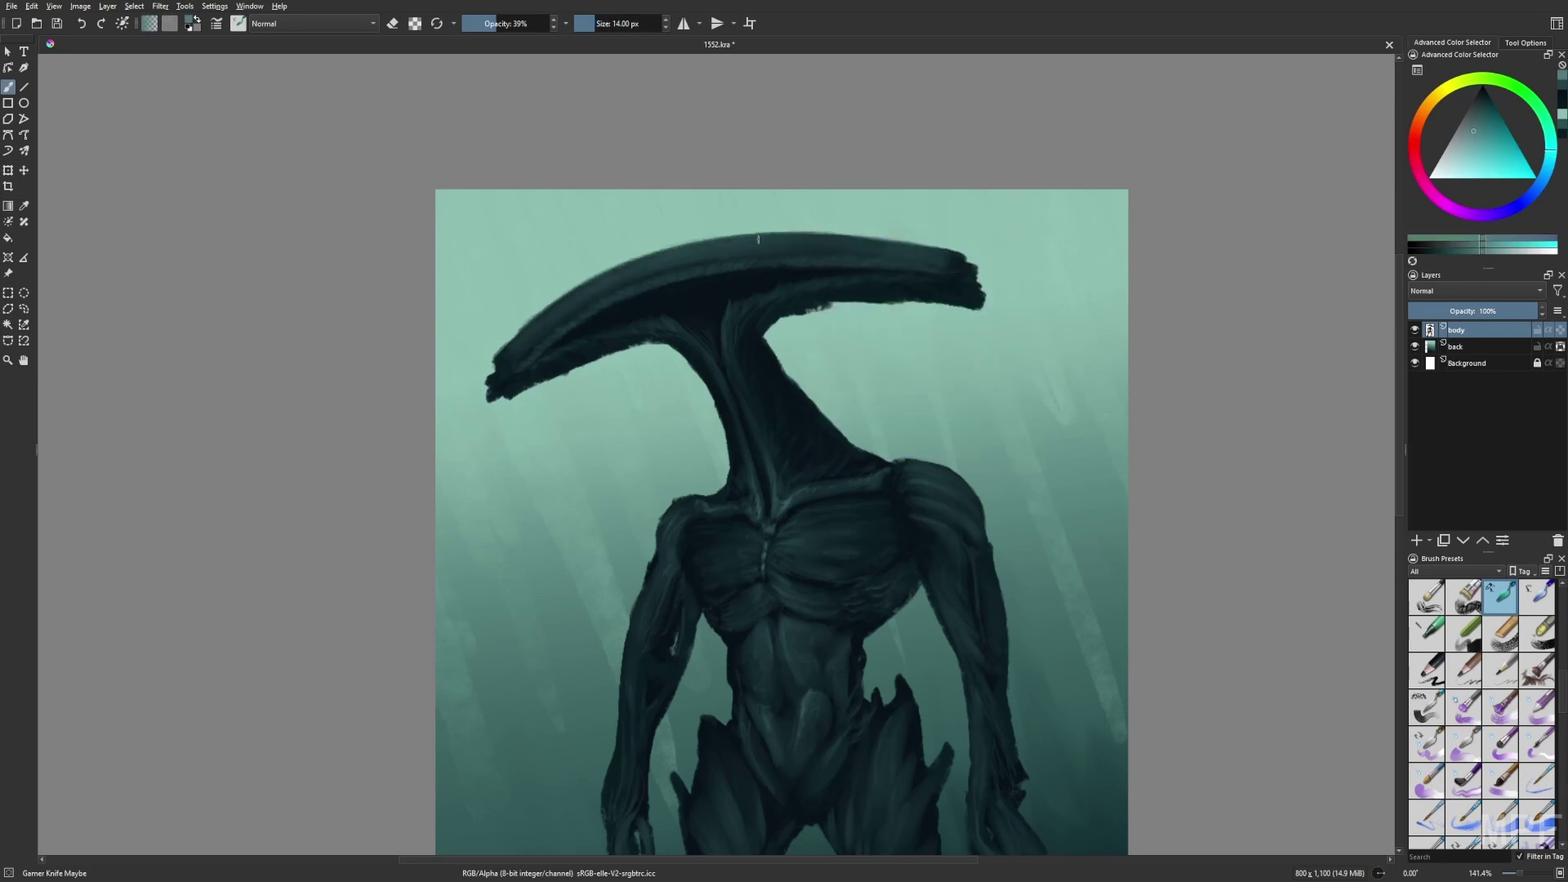
mouse_move(831, 235)
mouse_down()
mouse_move(904, 247)
mouse_move(962, 298)
mouse_up()
Shrink the brush to 8 px and add fine light ridges to the head's blunt end and underside
key(bracketleft)
key(bracketleft)
key(bracketleft)
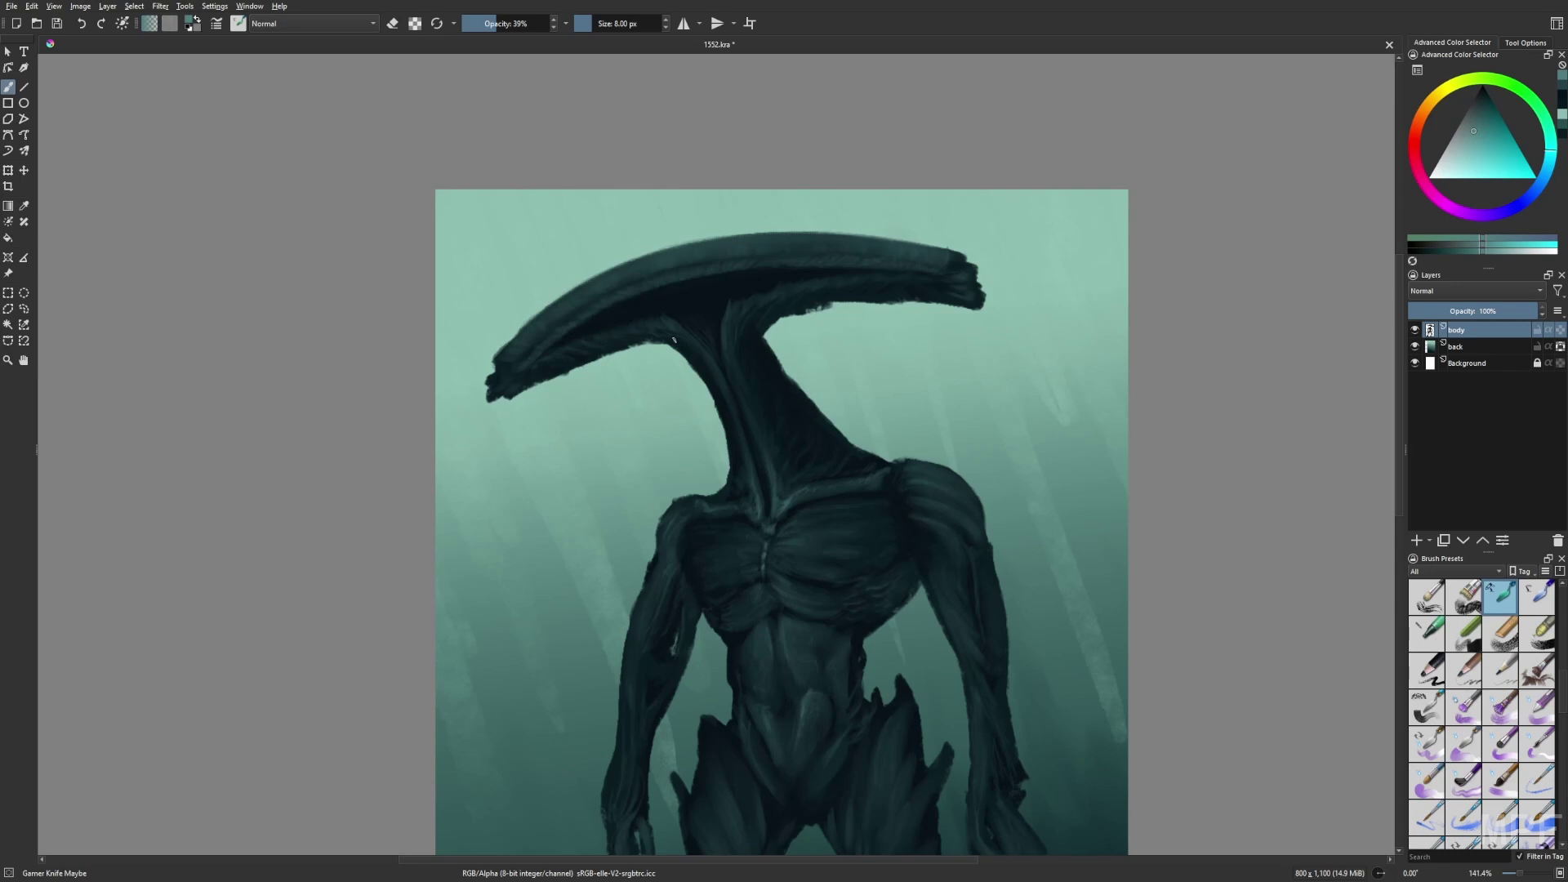
Mirror the canvas, pick near-black and refine the dark edges of the neck and the head's underside
key(m)
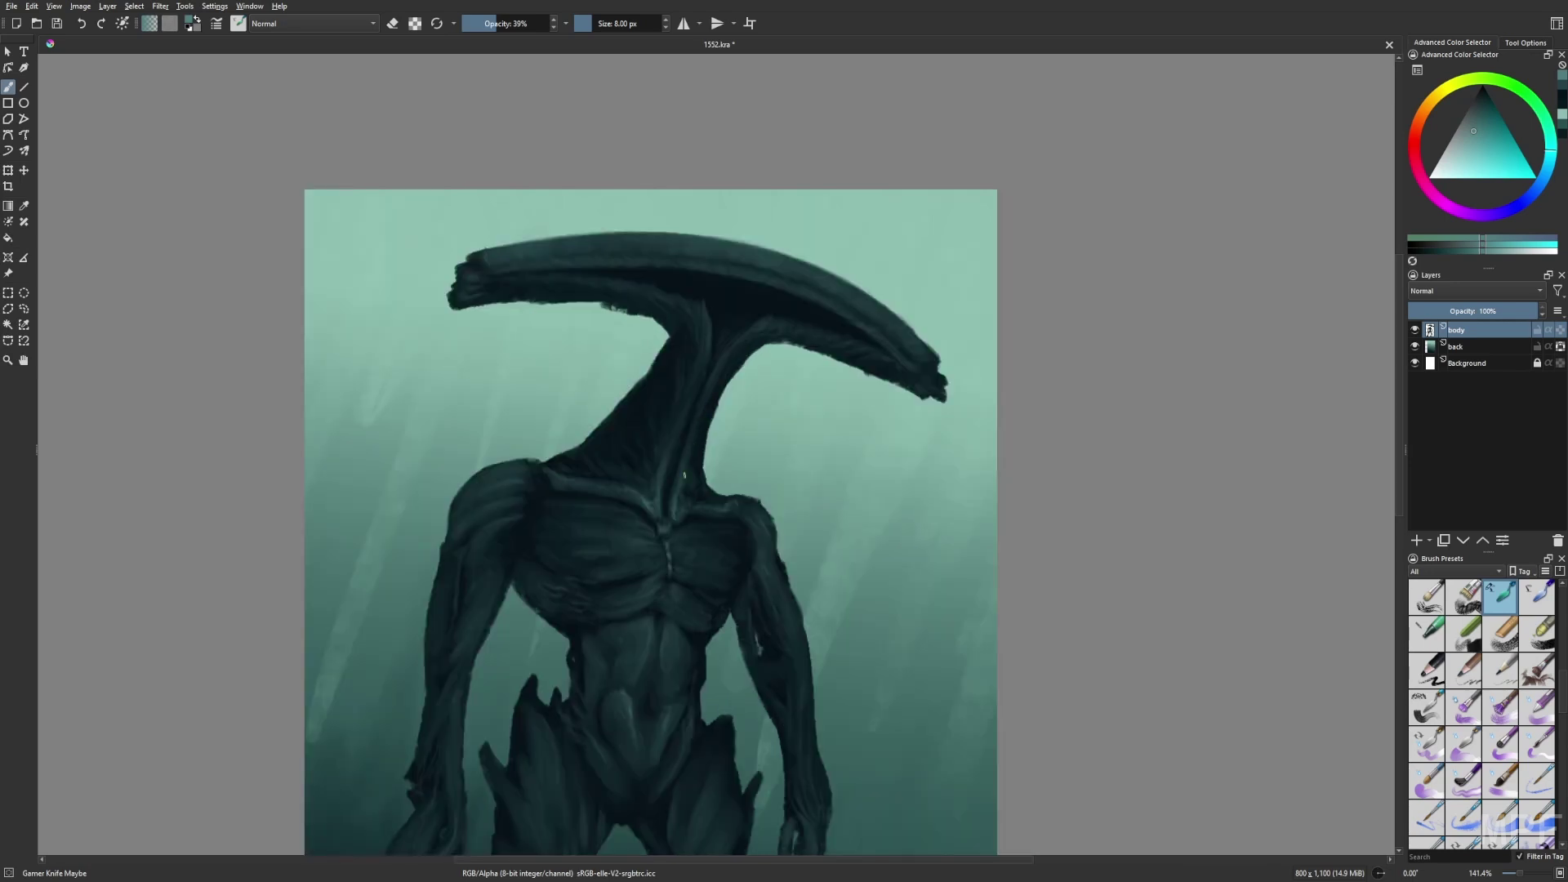
right_click(864, 418)
click(825, 450)
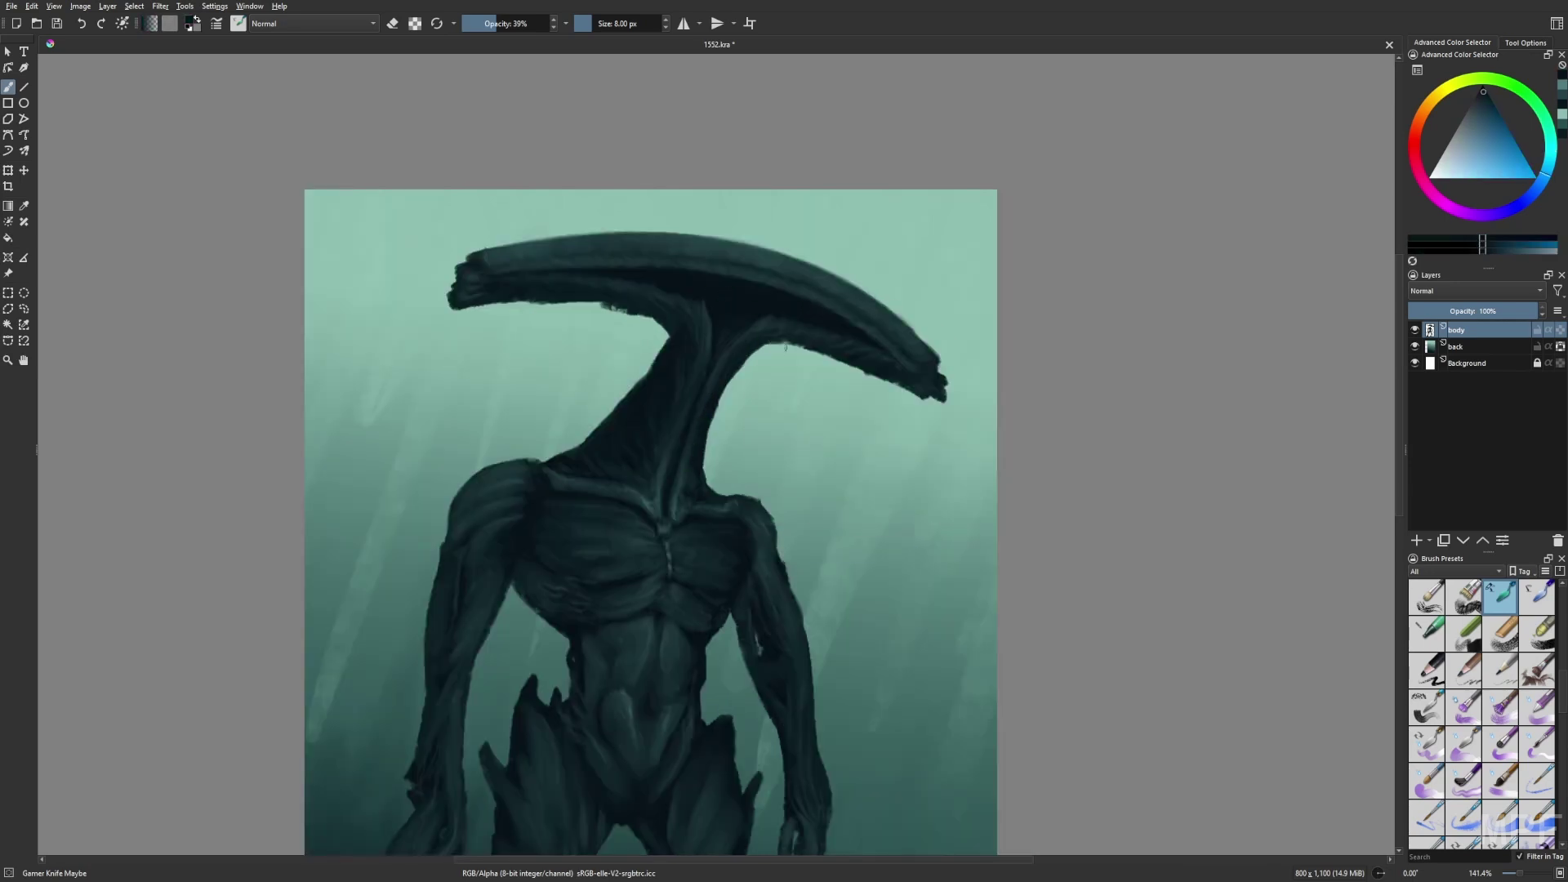
Pick the lighter grey-teal and speckle the dark hollow under the head with small dots using the liner brush at 3 px and 100% opacity
right_click(834, 330)
click(723, 335)
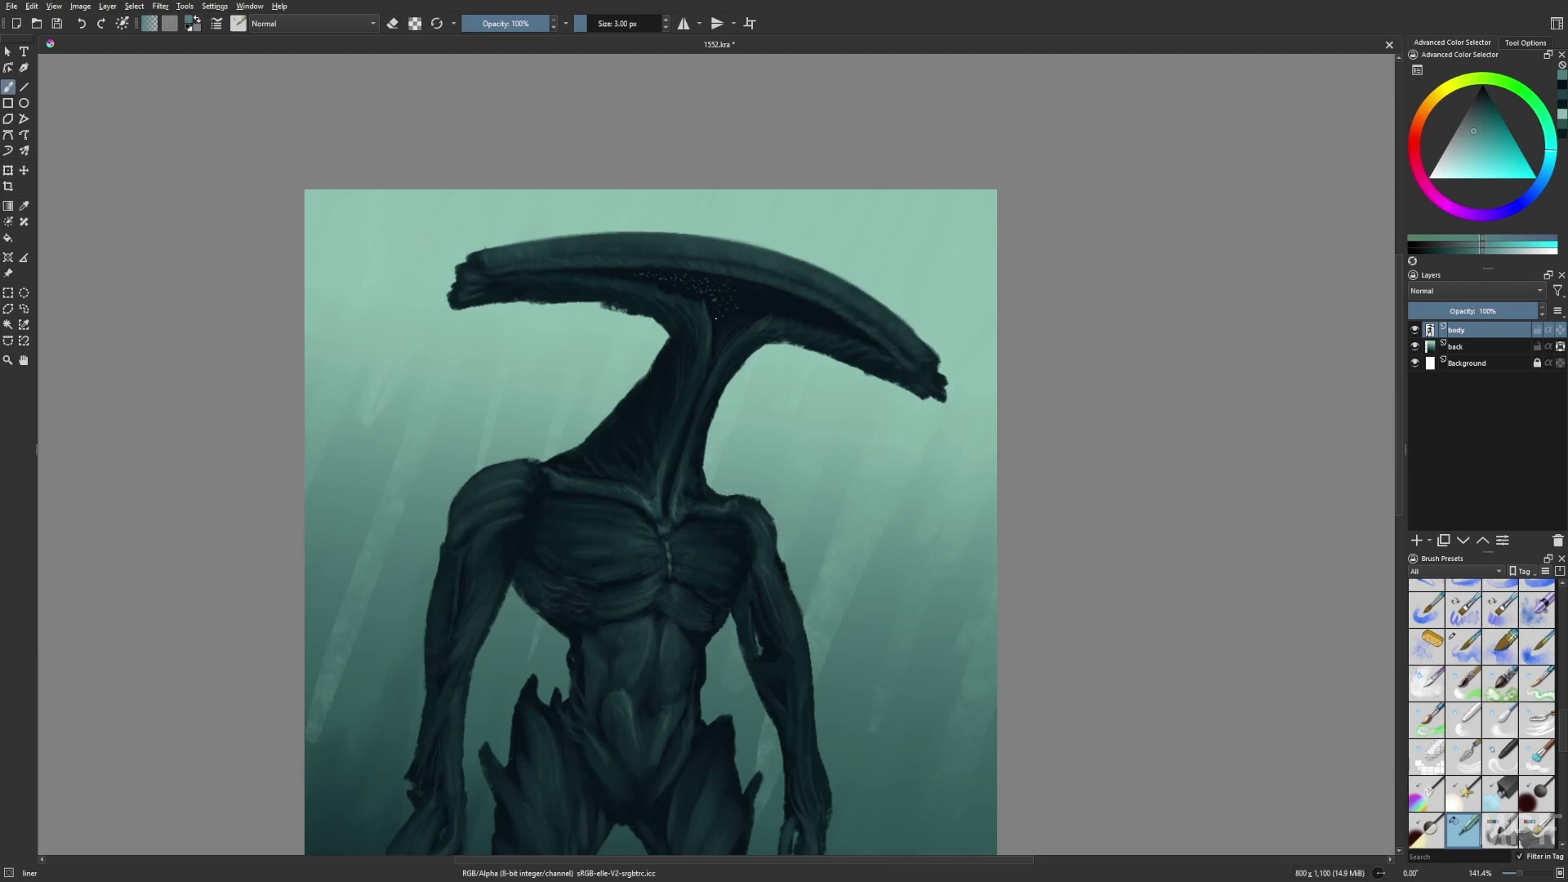
key(m)
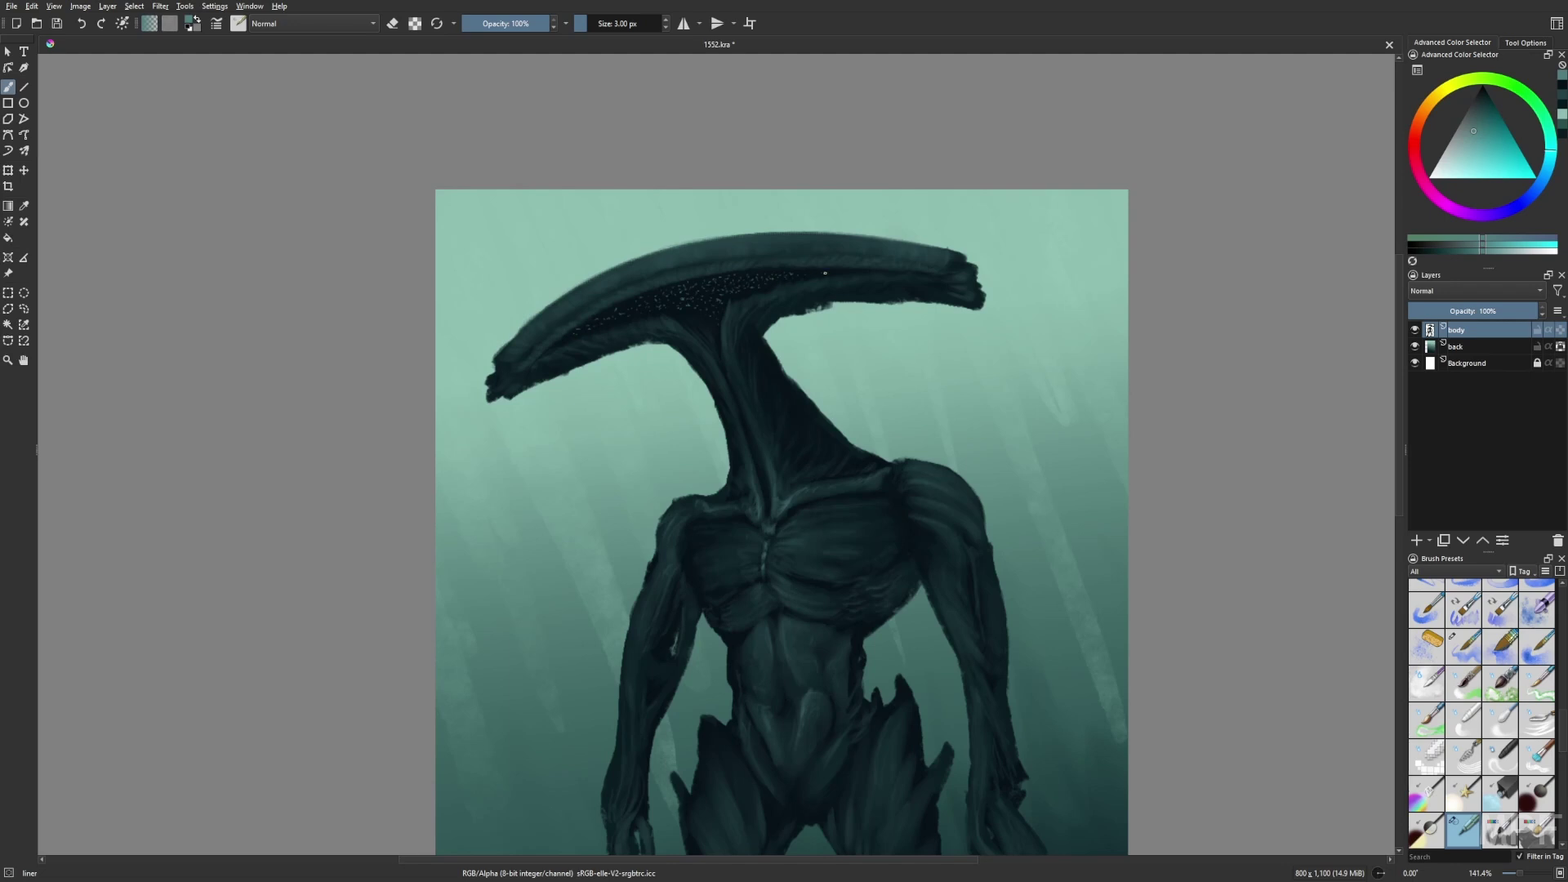
Airbrush a soft glow over the speckled hollow under the head using background pale green, Color Dodge mode and 41% opacity
key(1)
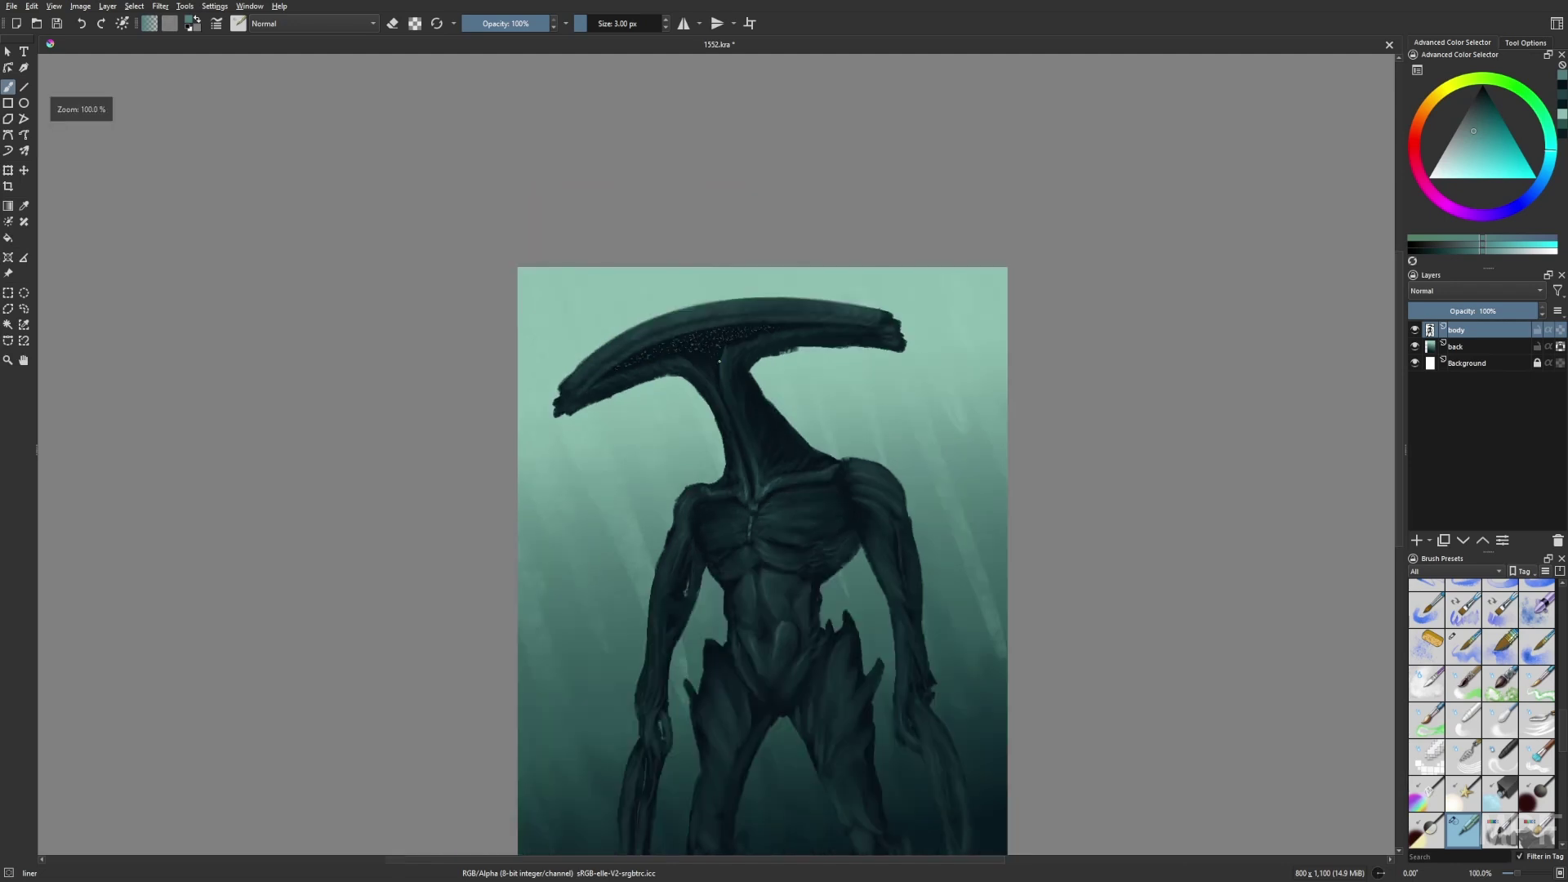
key(m)
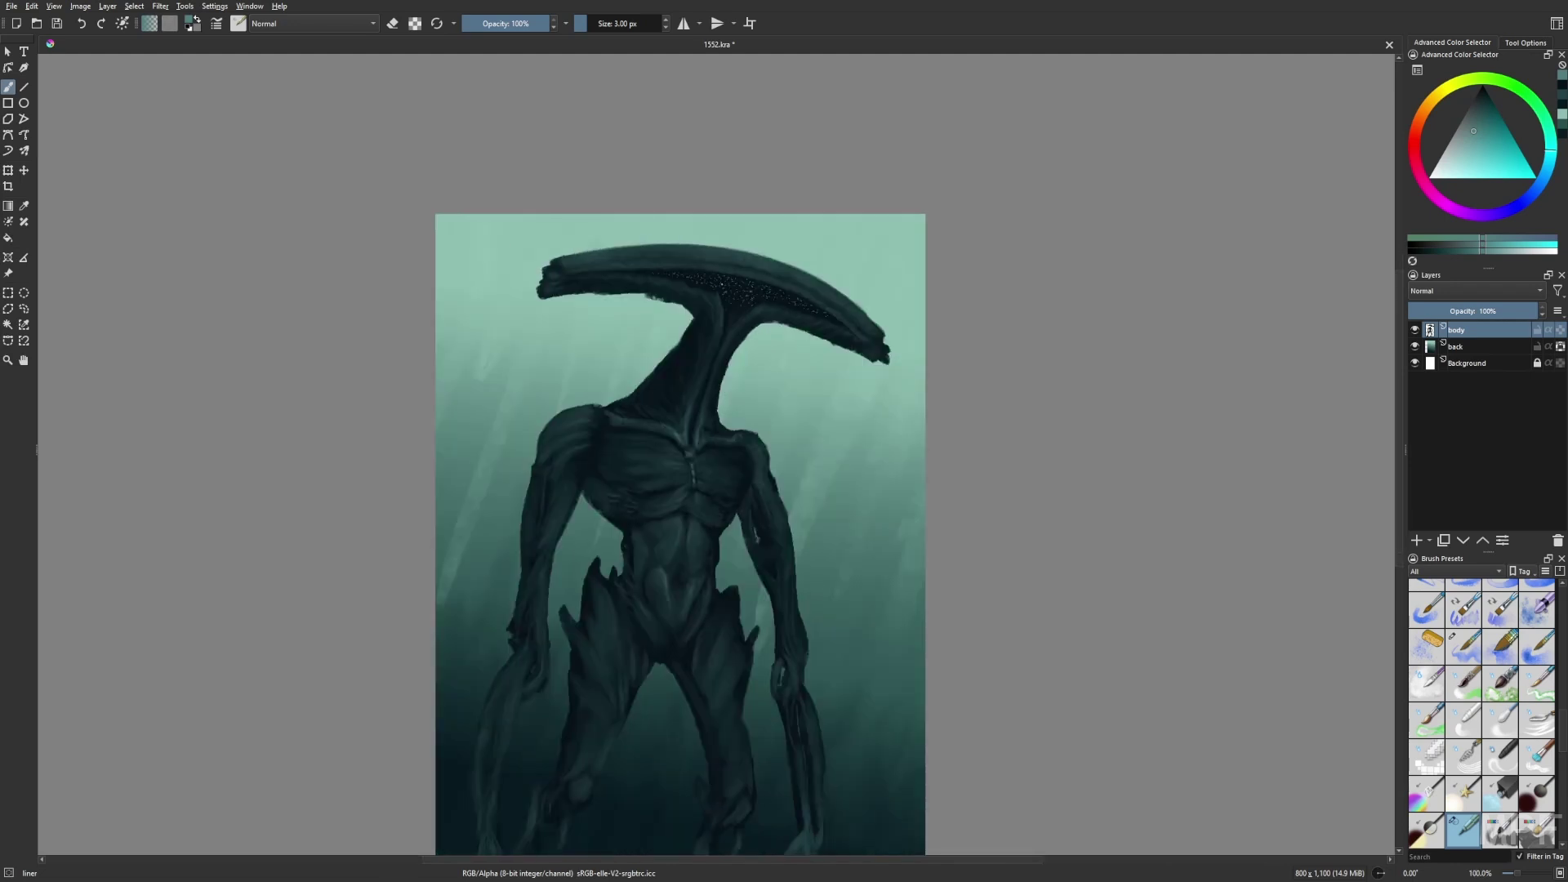
right_click(864, 592)
click(833, 500)
click(327, 23)
click(328, 44)
click(599, 23)
click(498, 22)
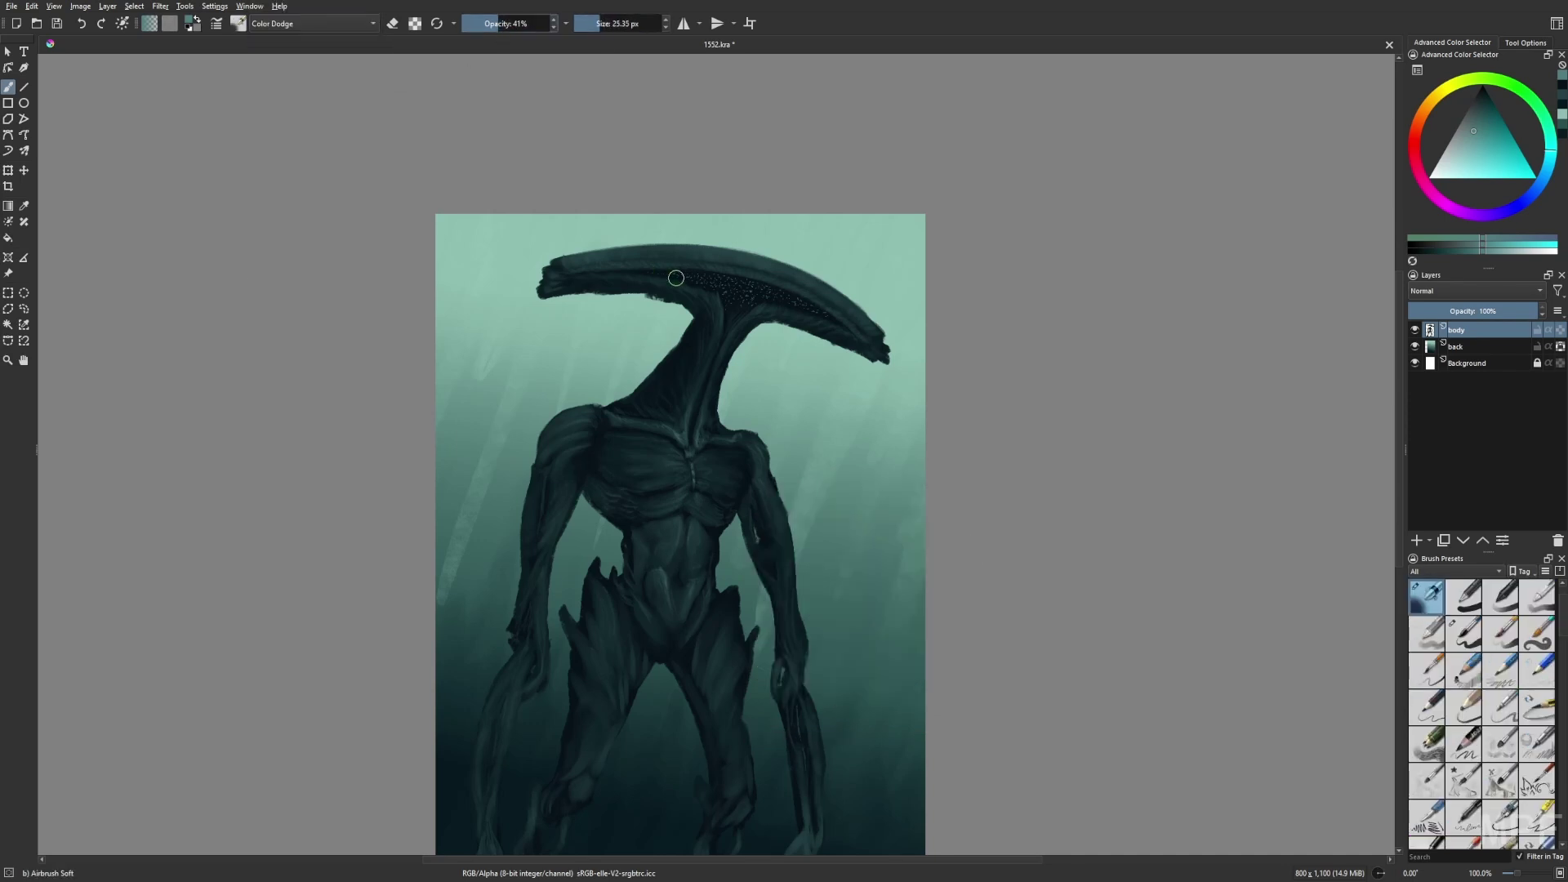
ctrl+click(830, 325)
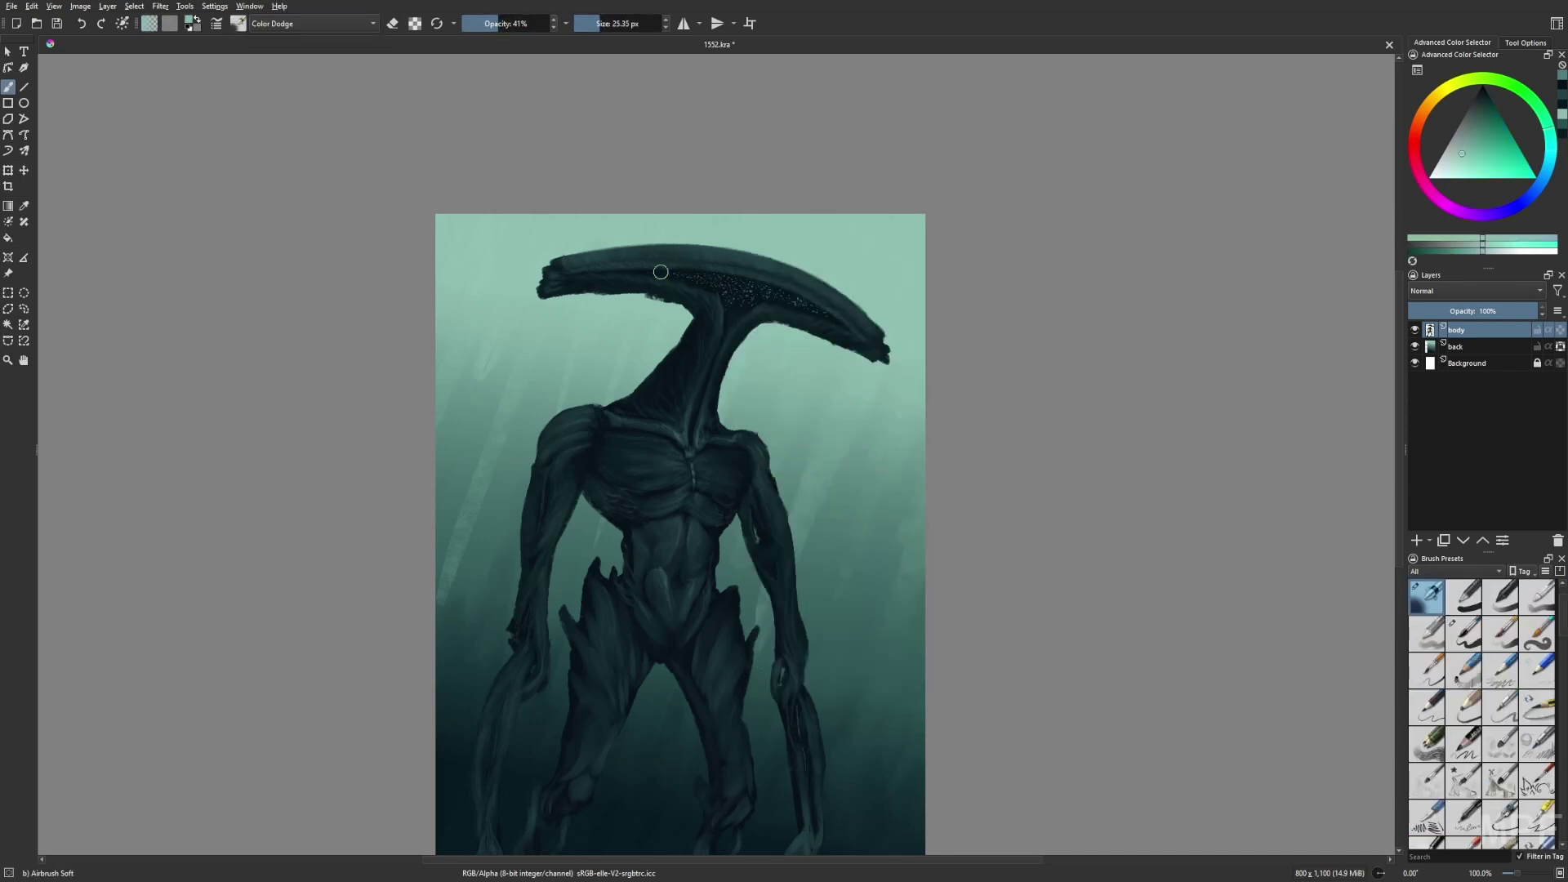
mouse_move(688, 280)
mouse_down()
mouse_move(840, 328)
mouse_move(801, 316)
mouse_move(800, 351)
mouse_up()
Shrink the soft airbrush to 10 px and brighten the speckles across the head's hollow and the top of the neck
key(bracketleft)
key(bracketleft)
key(bracketleft)
key(bracketleft)
key(bracketleft)
key(bracketleft)
key(bracketleft)
key(bracketleft)
key(bracketleft)
key(bracketleft)
key(bracketleft)
key(ctrl+plus)
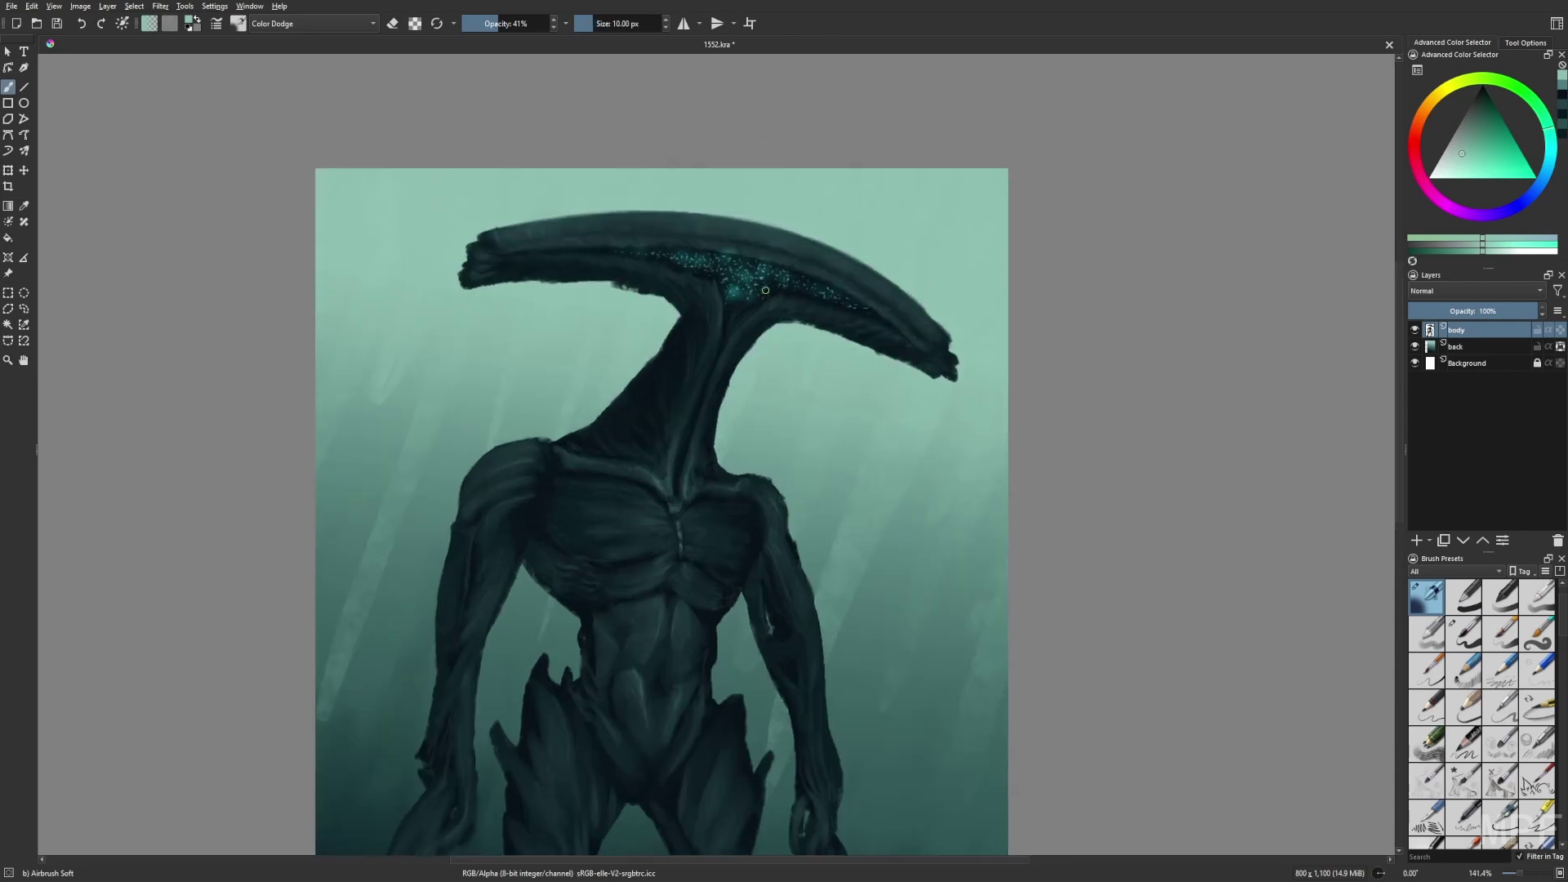
mouse_move(720, 281)
mouse_down()
mouse_move(709, 263)
mouse_move(676, 265)
mouse_move(724, 262)
mouse_move(735, 290)
mouse_move(753, 269)
mouse_up()
key(m)
mouse_move(585, 303)
mouse_down()
mouse_move(567, 314)
mouse_move(604, 299)
mouse_up()
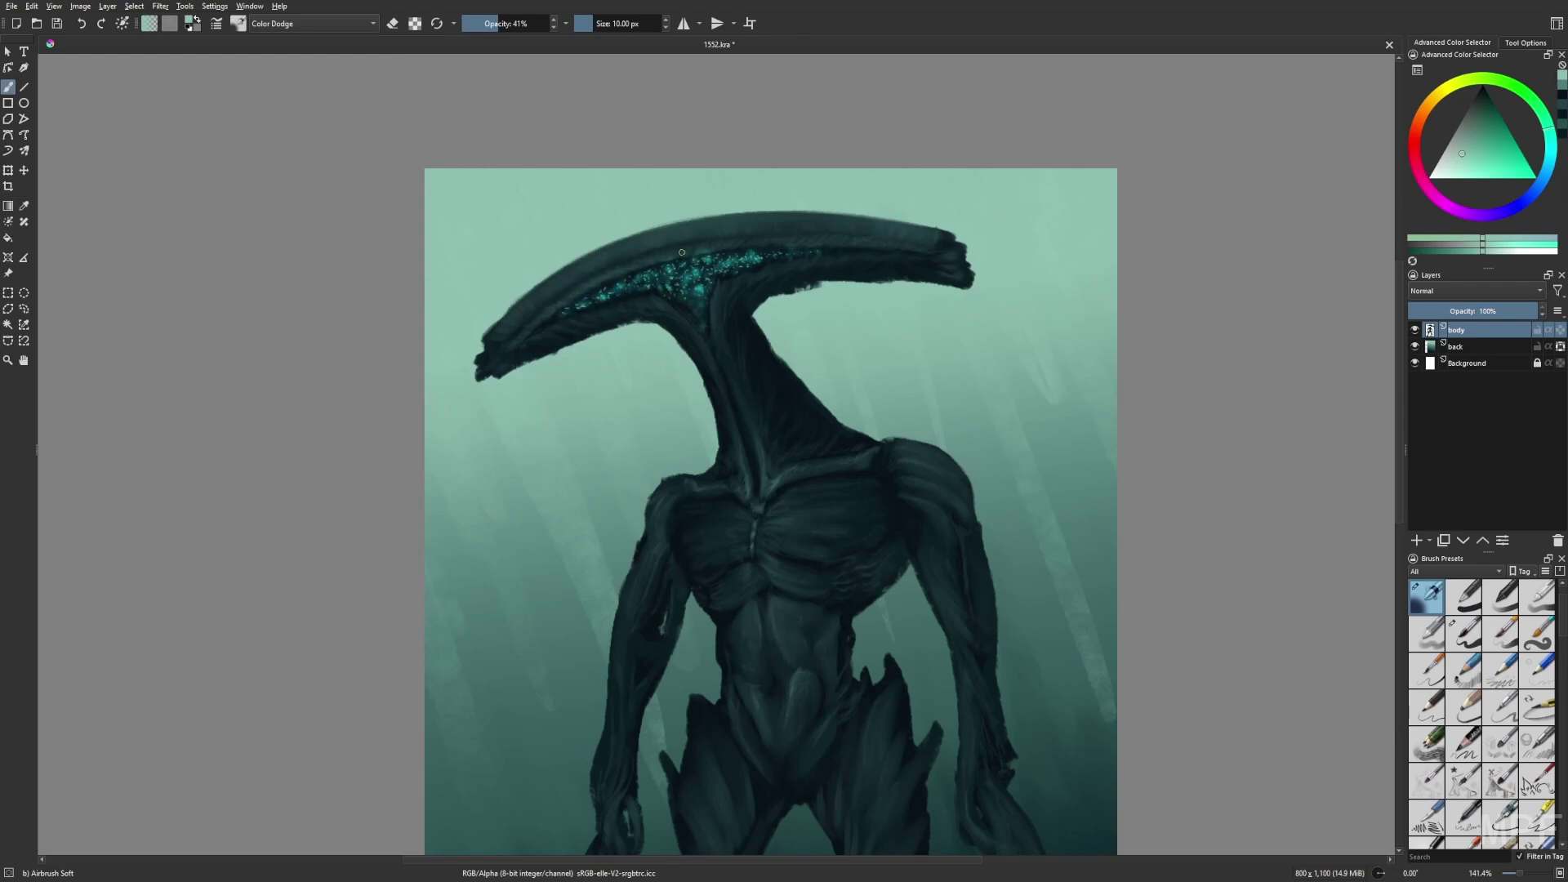
drag(682, 252, 811, 247)
drag(686, 319, 711, 353)
Paint a glowing streak down the front of the neck and strengthen its core with the Gamer Knife Maybe brush at 8 px
key(m)
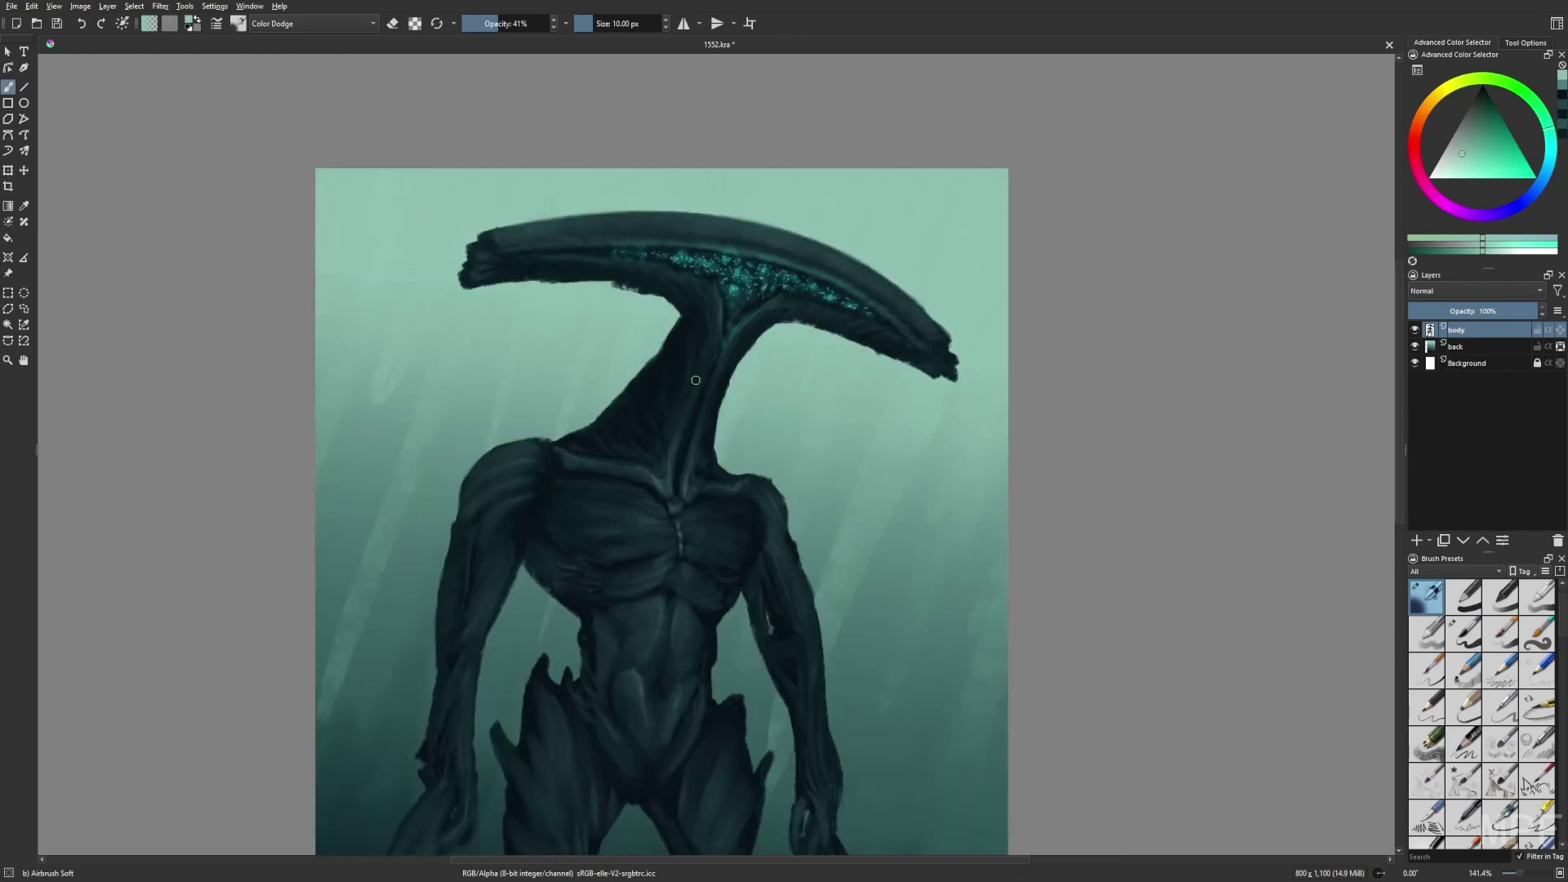
mouse_move(681, 499)
mouse_down()
mouse_move(727, 280)
mouse_move(751, 286)
mouse_move(737, 322)
mouse_move(733, 265)
mouse_move(707, 277)
mouse_move(756, 276)
mouse_move(748, 311)
mouse_move(784, 278)
mouse_up()
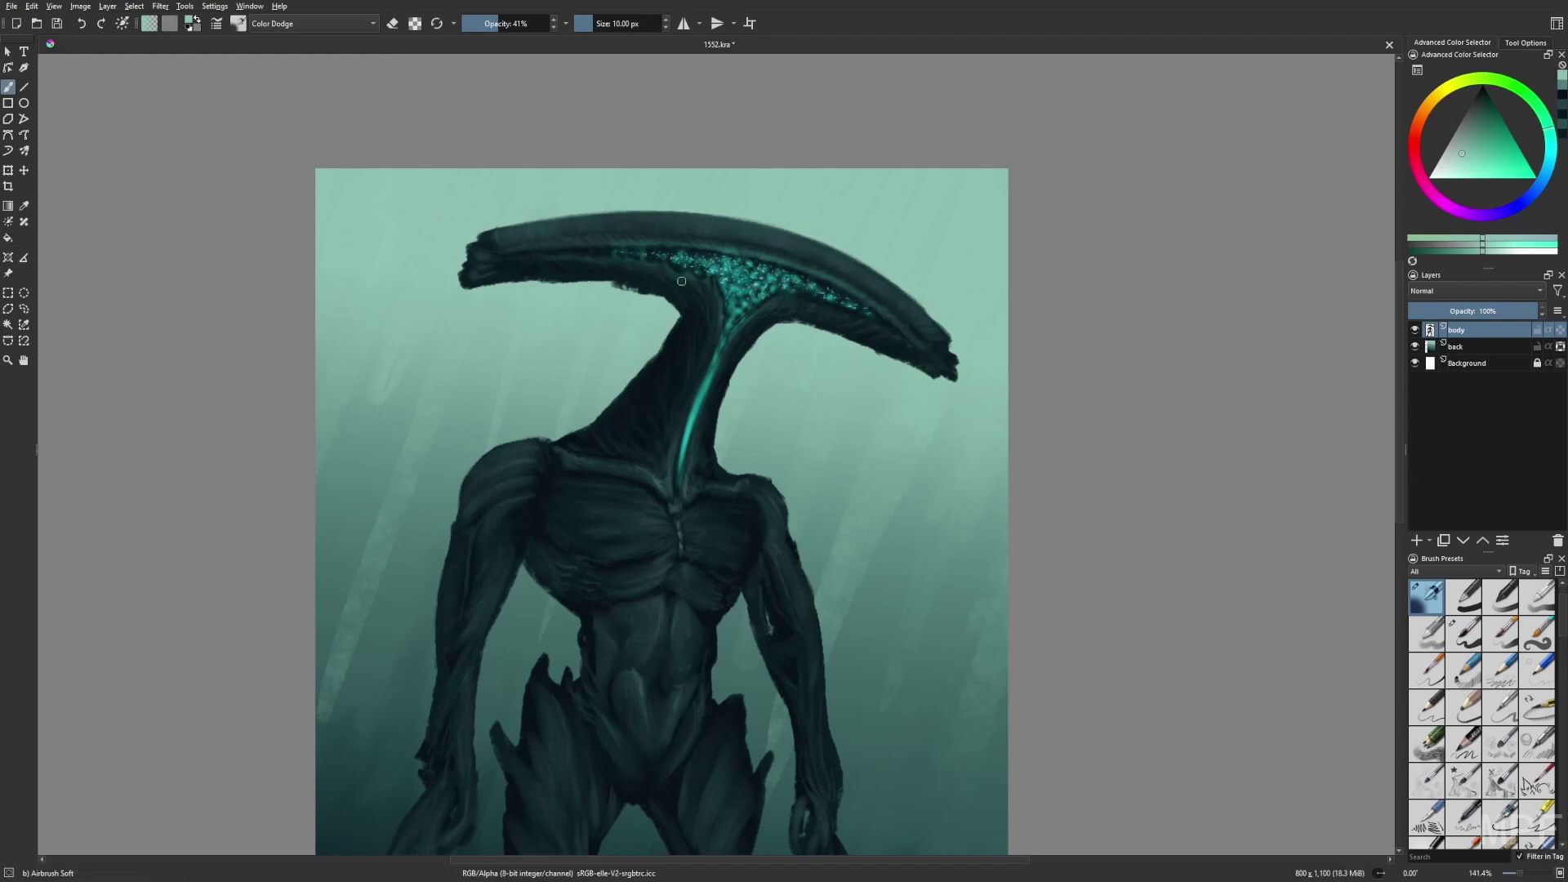
right_click(743, 439)
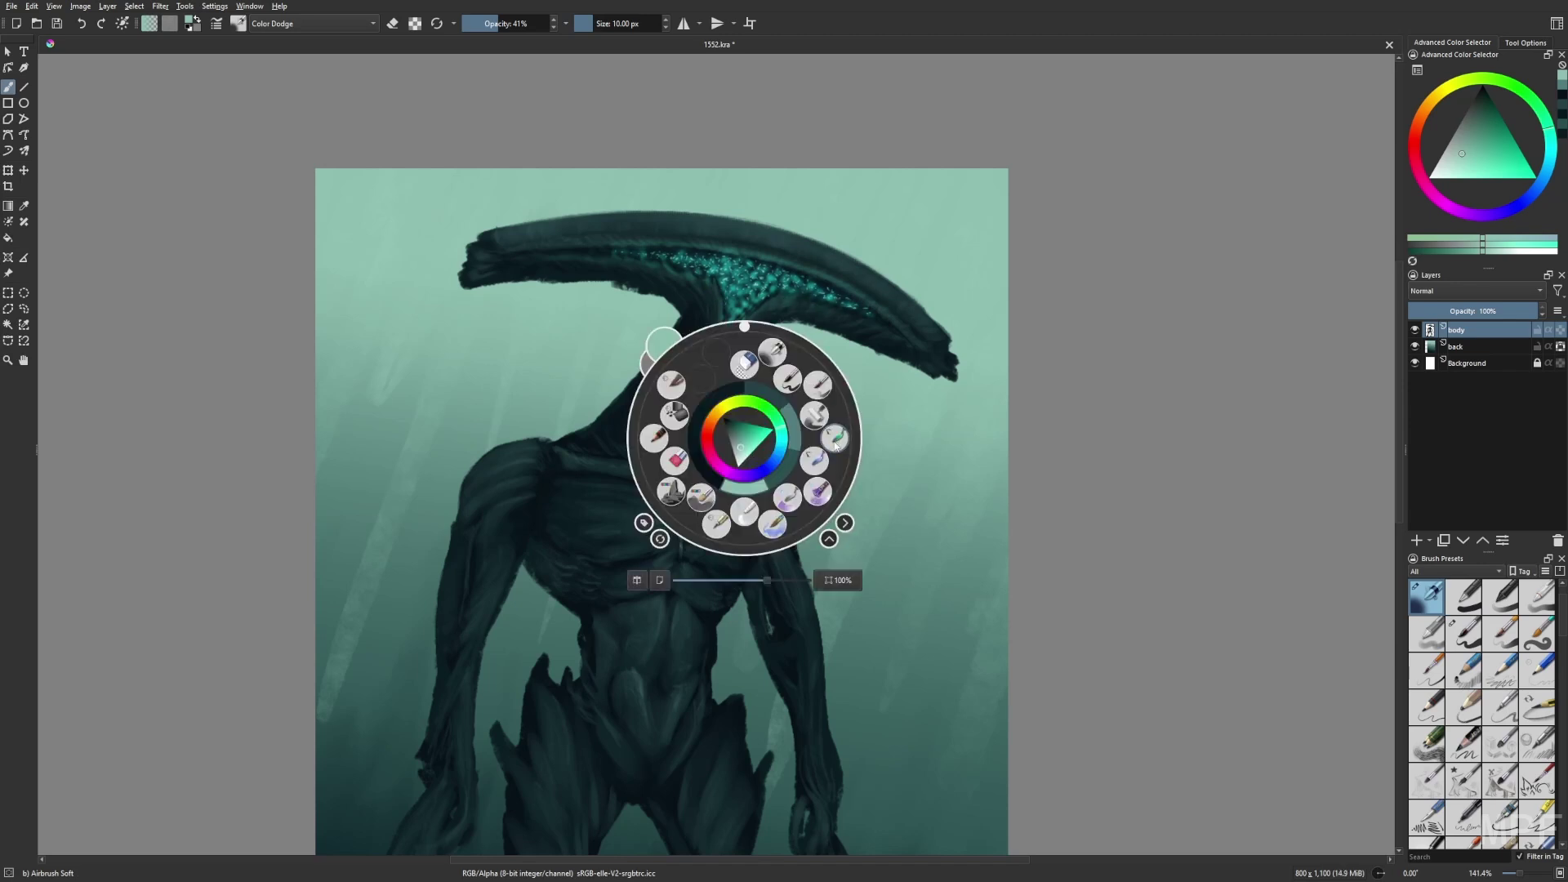
click(682, 398)
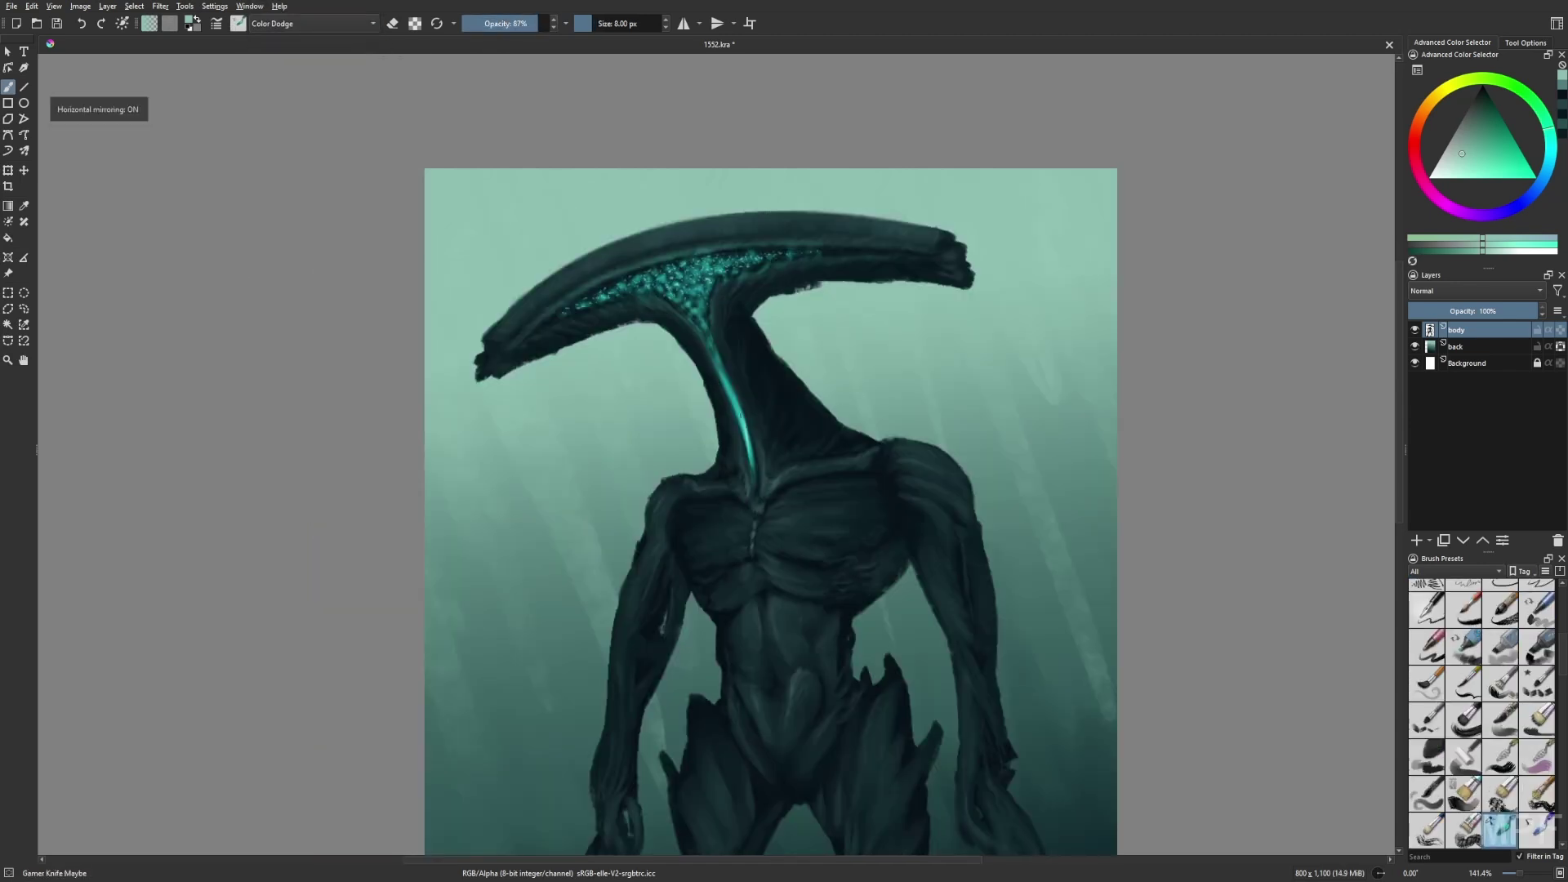
key(m)
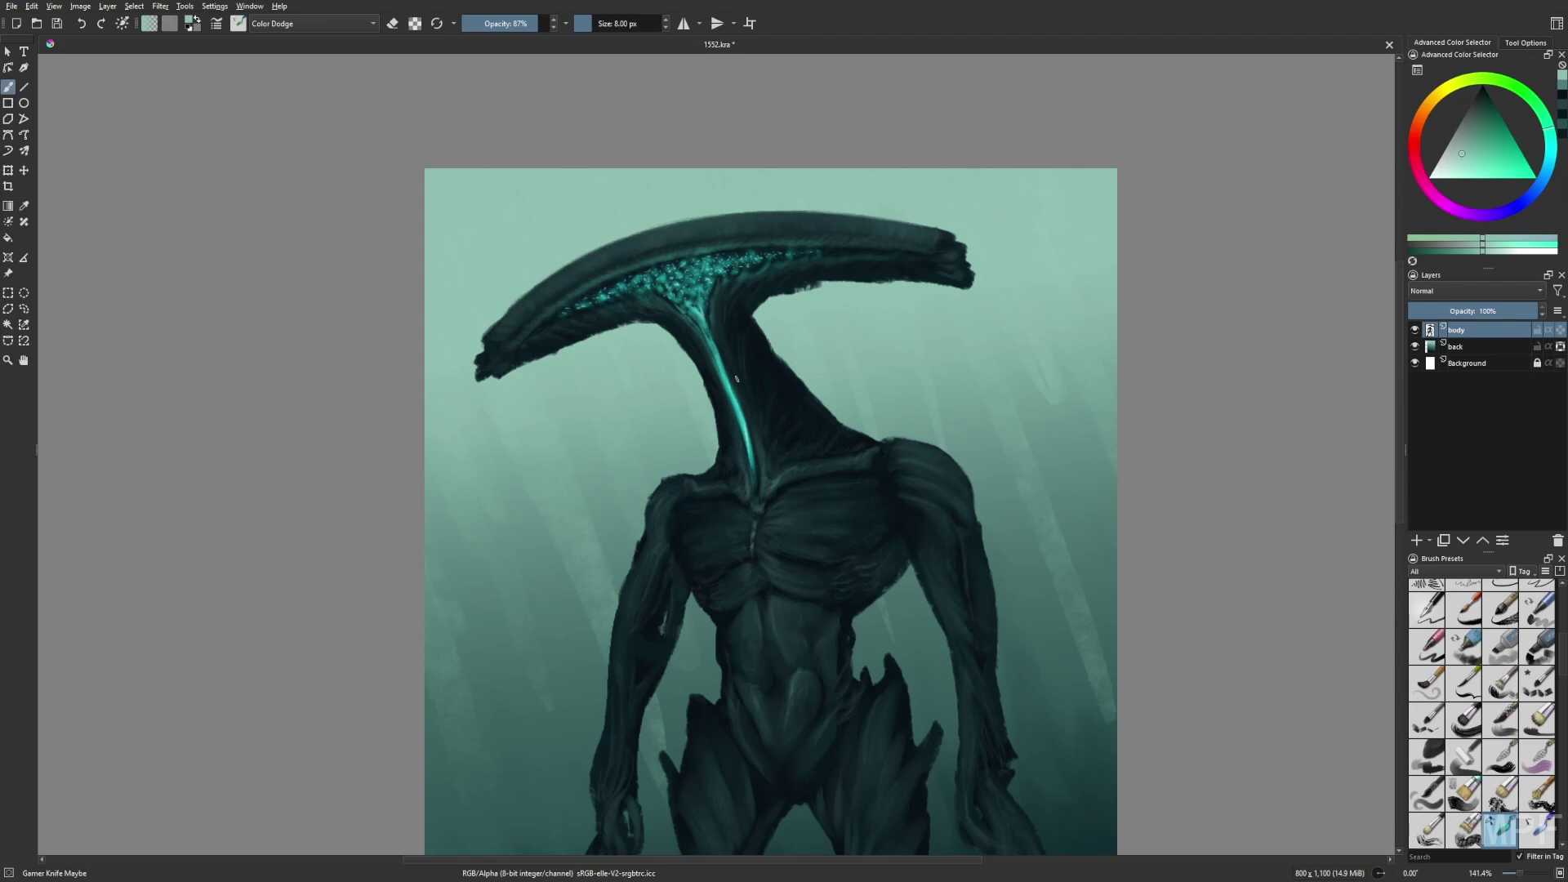
key(minus)
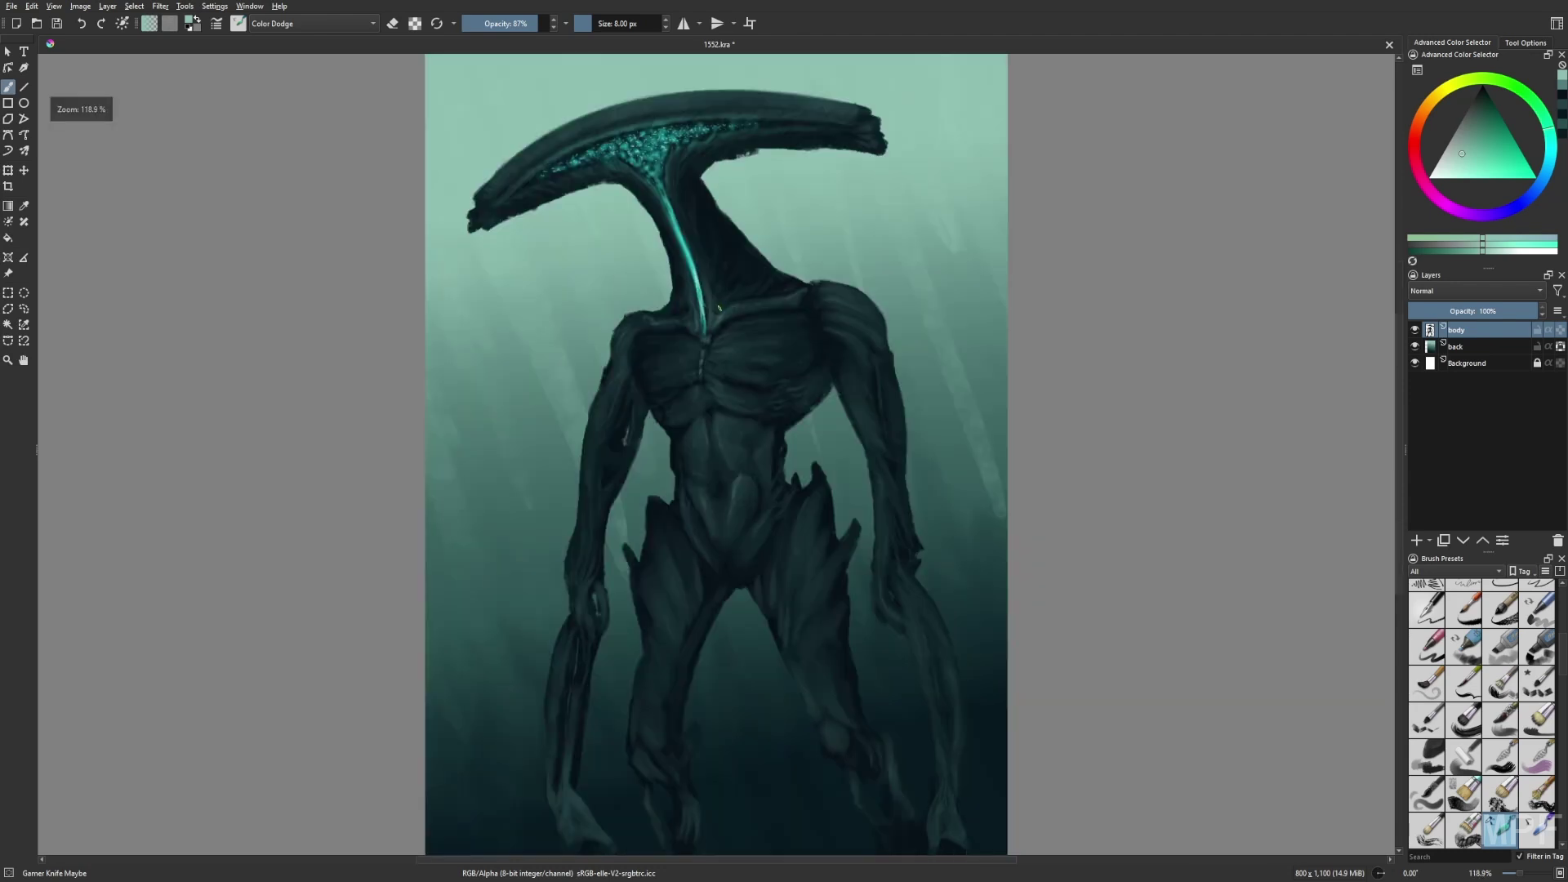
Add a top layer named dodge in Color Dodge mode and airbrush vertical light beams beneath the head at 35.51 px
key(m)
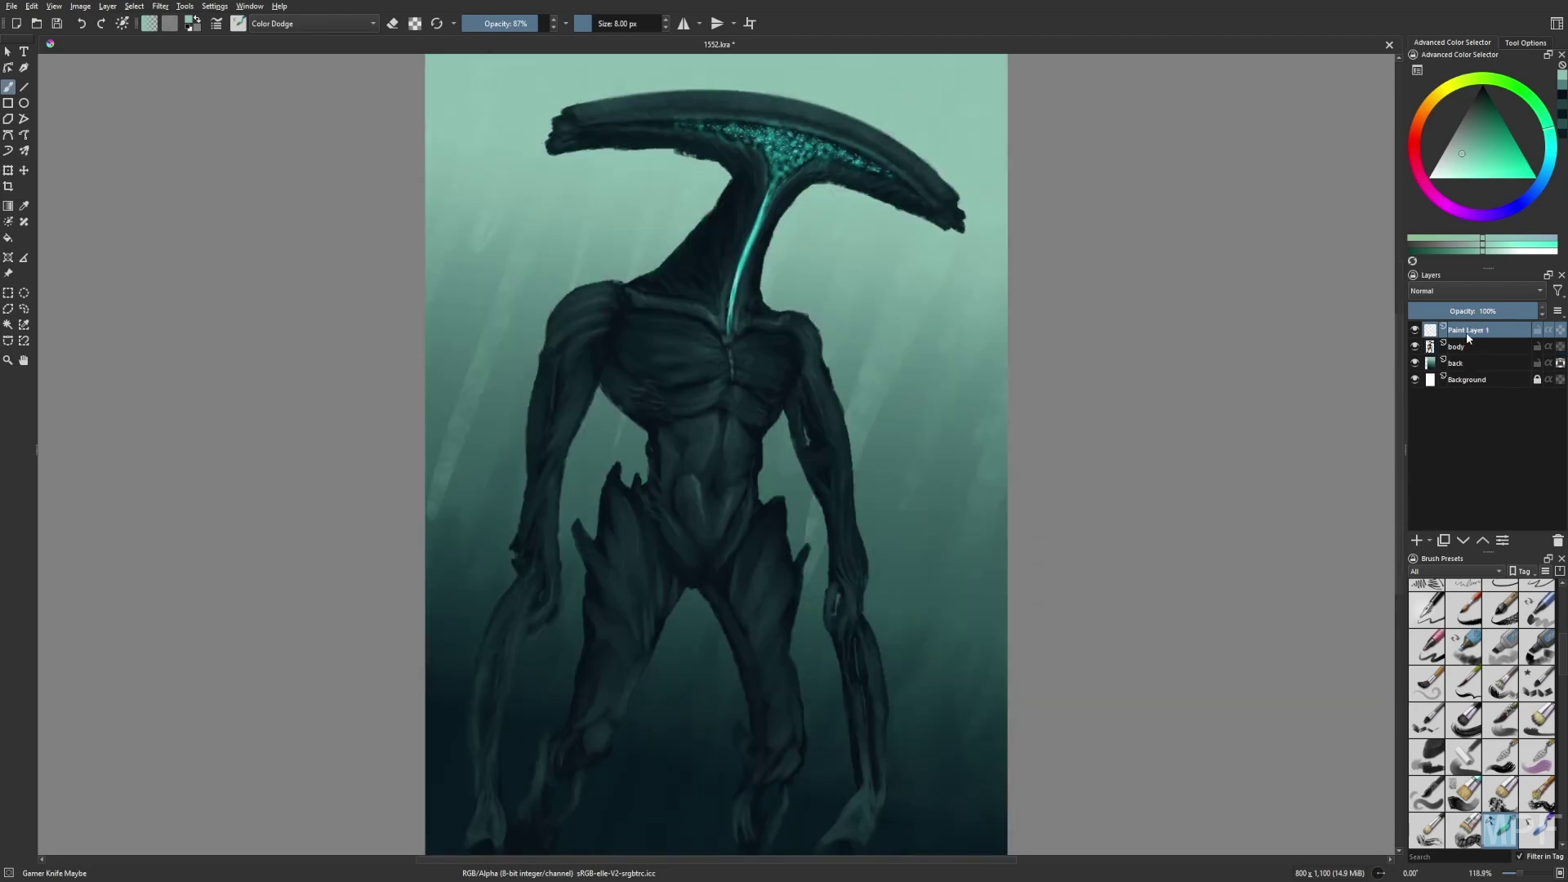
click(1470, 290)
click(1430, 212)
mouse_move(760, 159)
mouse_down()
mouse_move(805, 147)
mouse_move(900, 173)
mouse_up()
drag(696, 131, 693, 173)
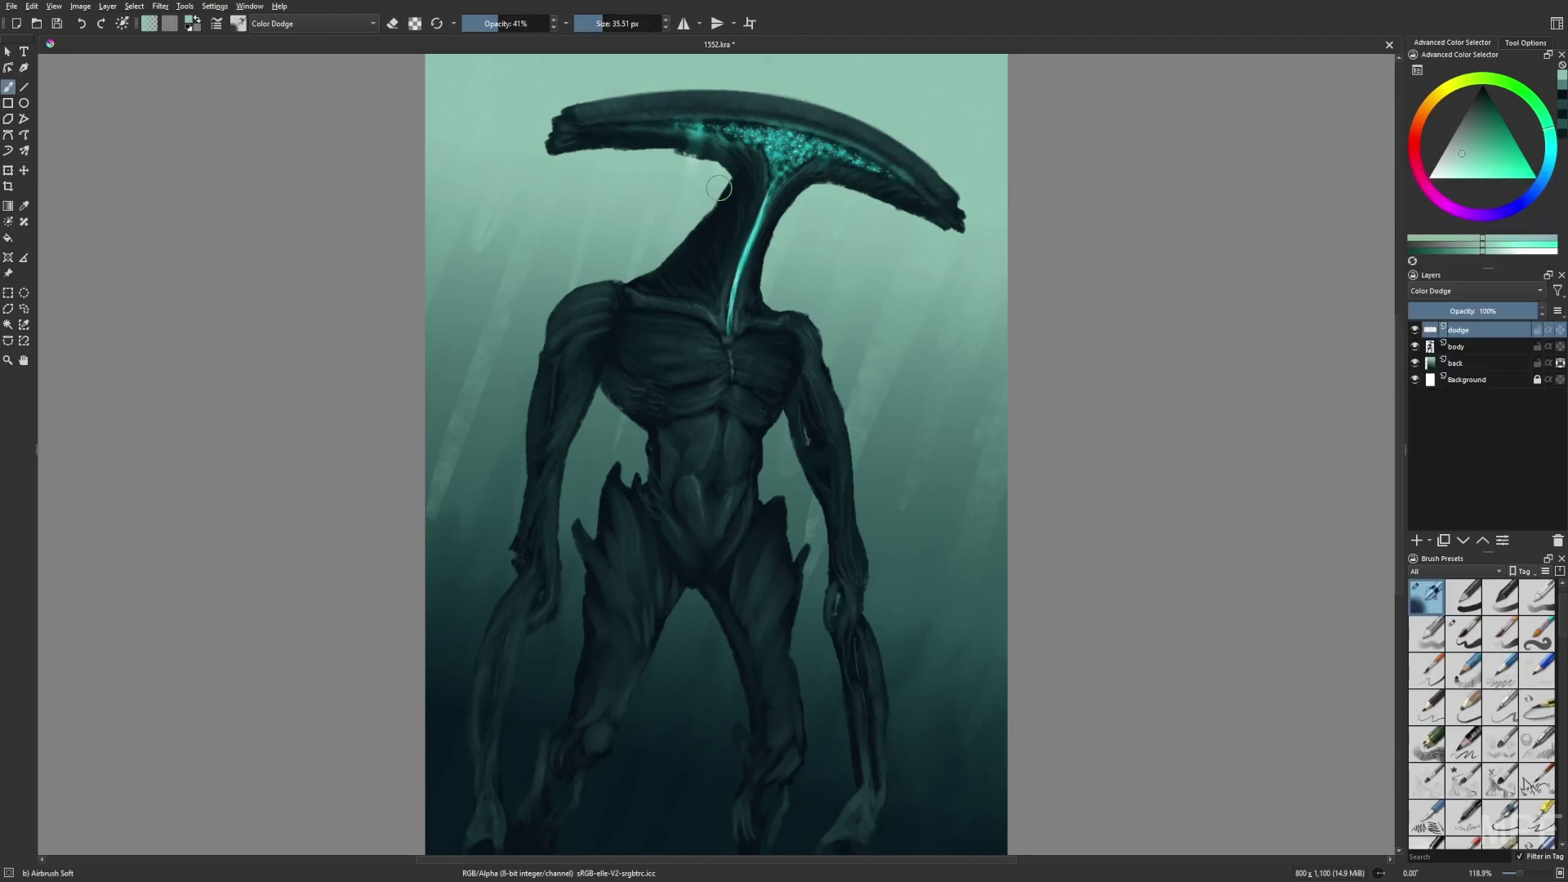
mouse_move(834, 162)
mouse_down()
mouse_move(834, 225)
mouse_move(862, 250)
mouse_up()
drag(689, 130, 688, 210)
drag(629, 121, 629, 184)
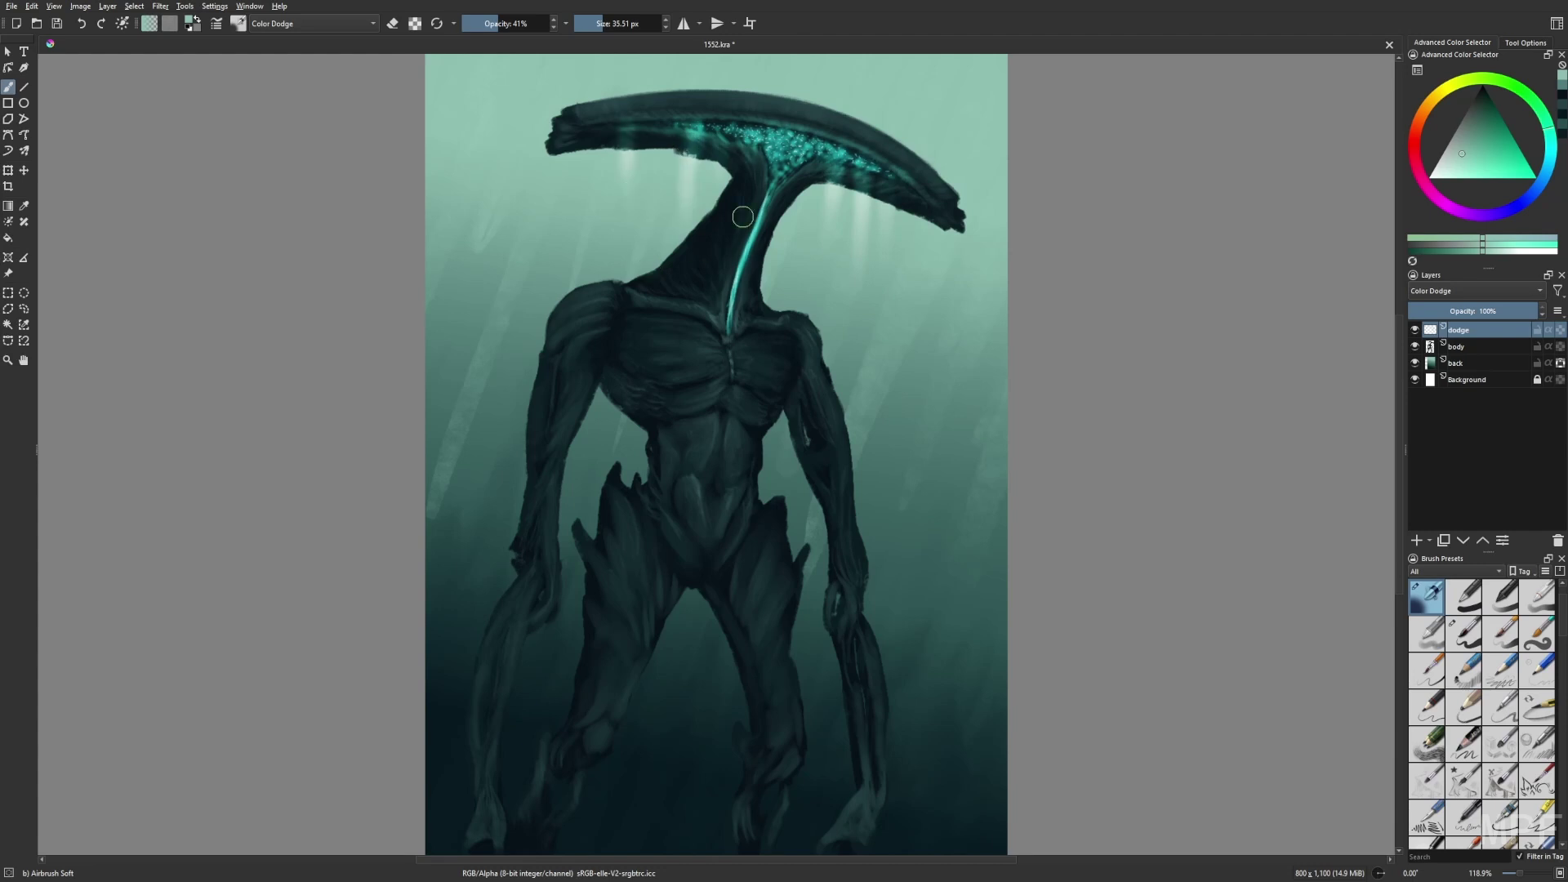
Erase the outermost light beam under the head and strengthen the glow along the neck streak
key(e)
key(e)
key(m)
key(m)
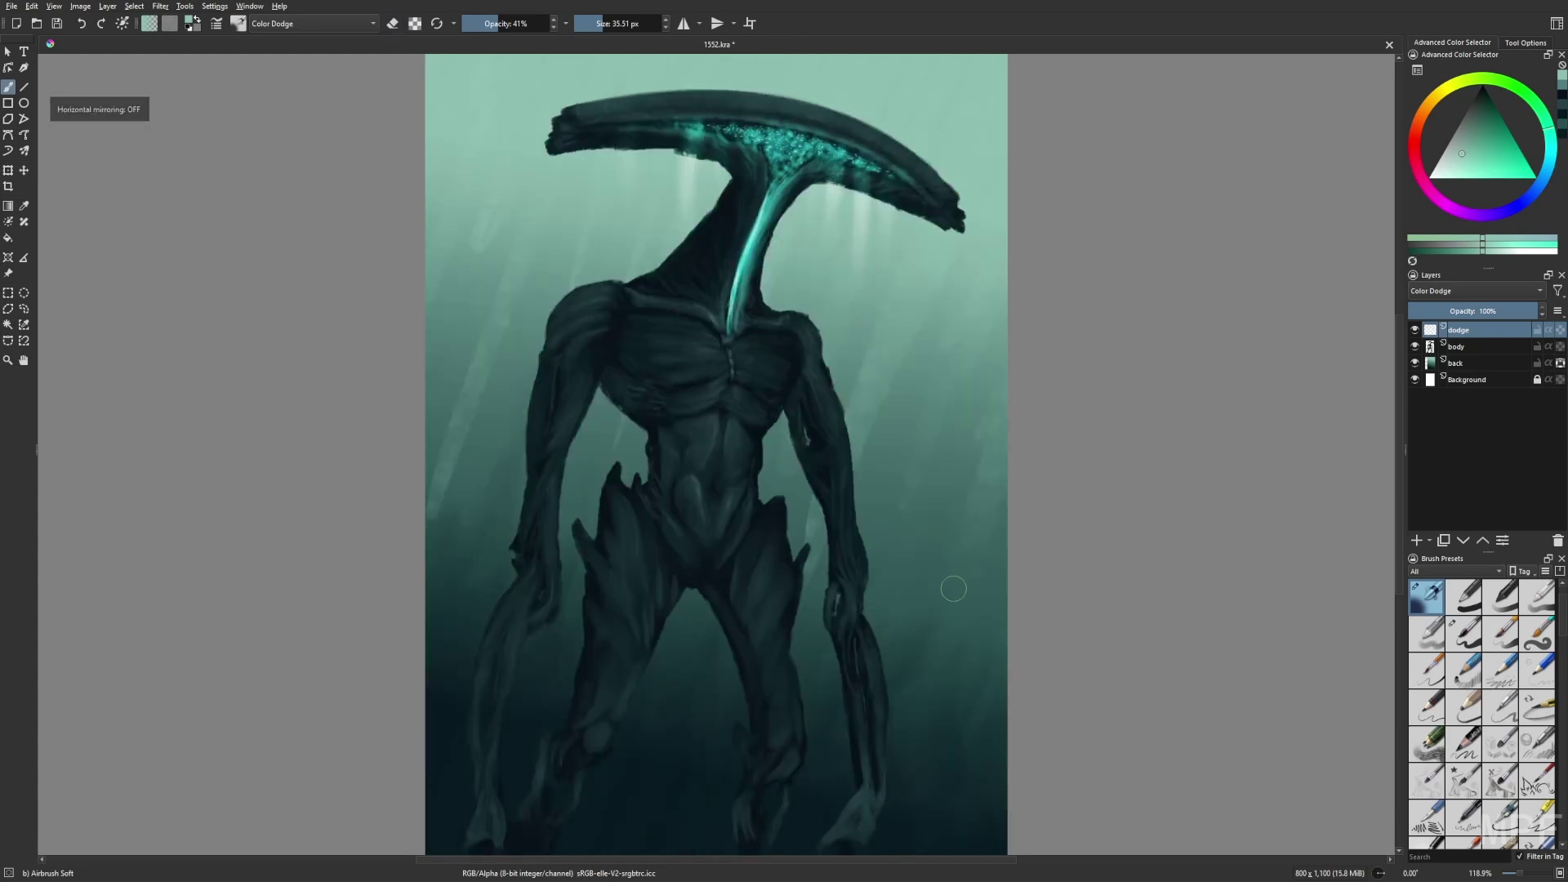
Dot the glowing neck streak with dark teal on the body layer using the liner brush at 3 px and 100% opacity
right_click(819, 185)
click(771, 271)
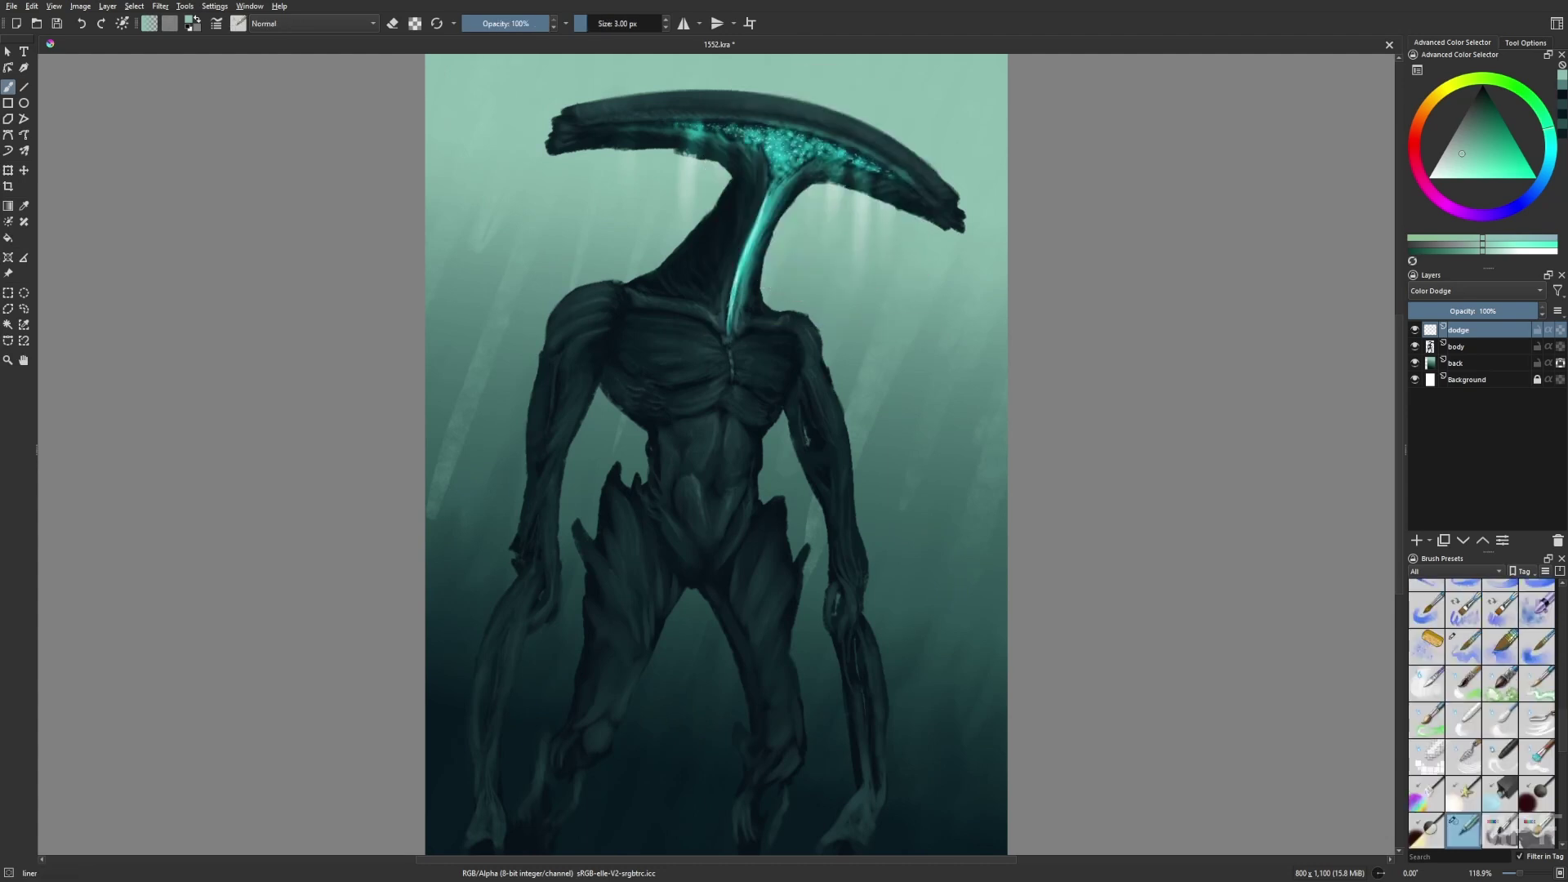
key(Page_Down)
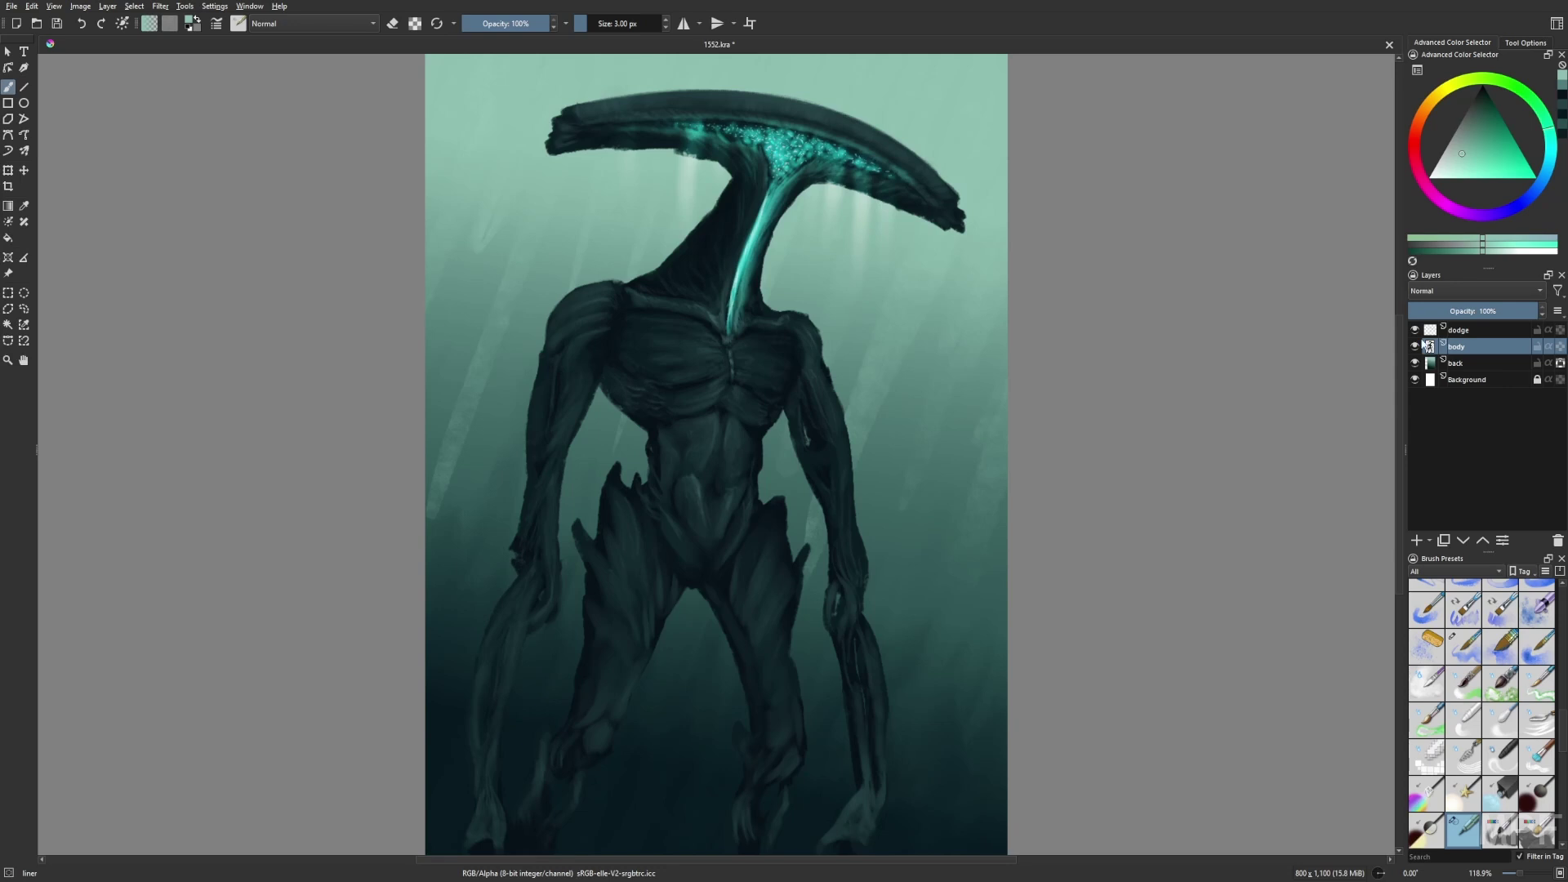
click(1415, 330)
click(1415, 330)
ctrl+click(962, 195)
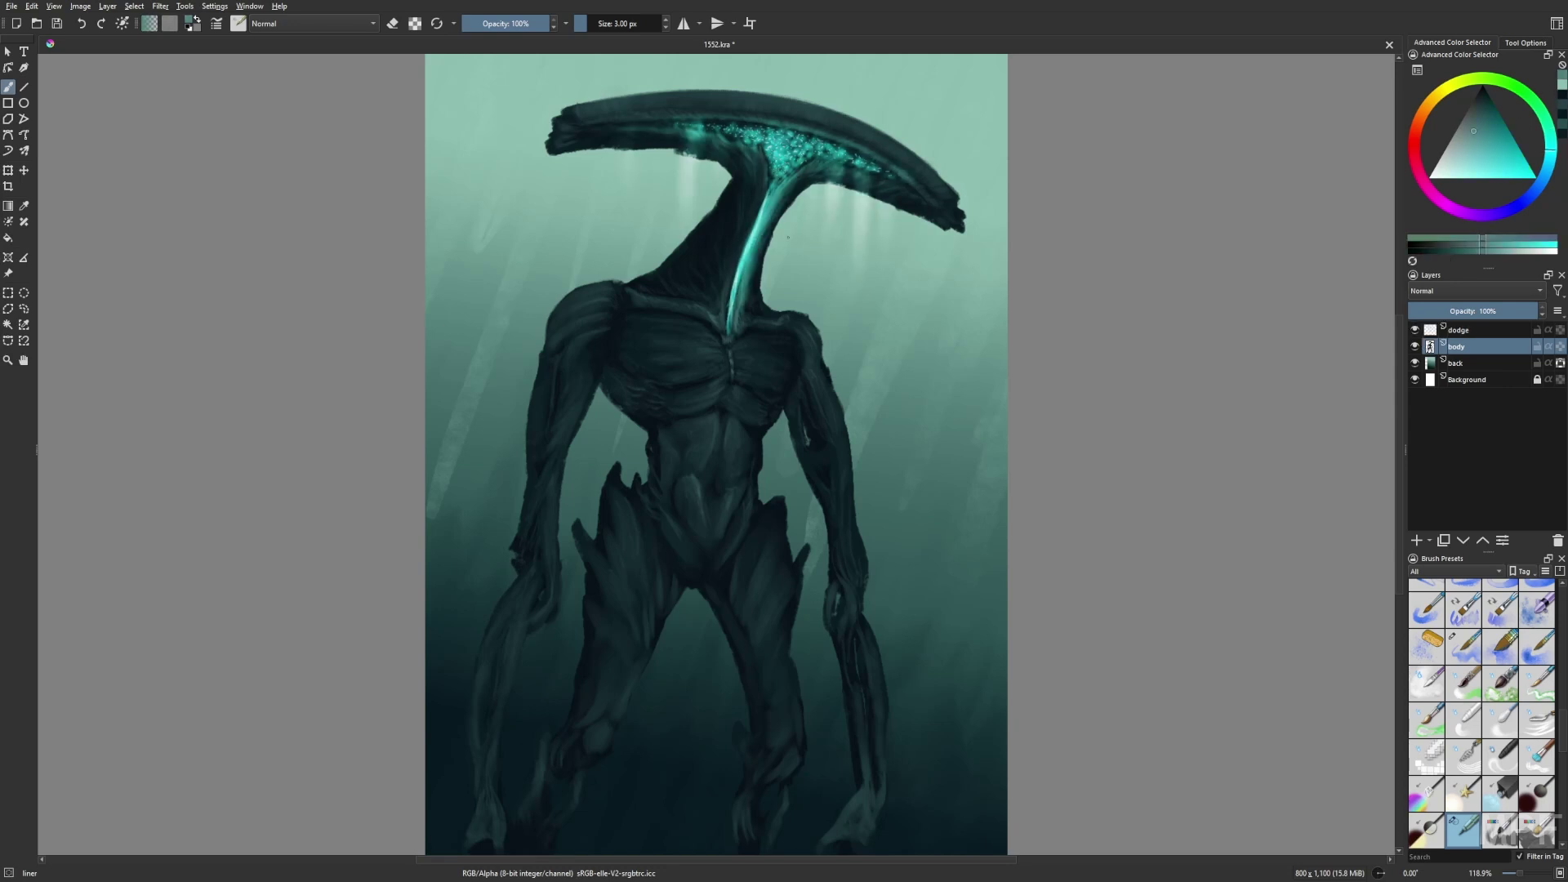
click(1555, 95)
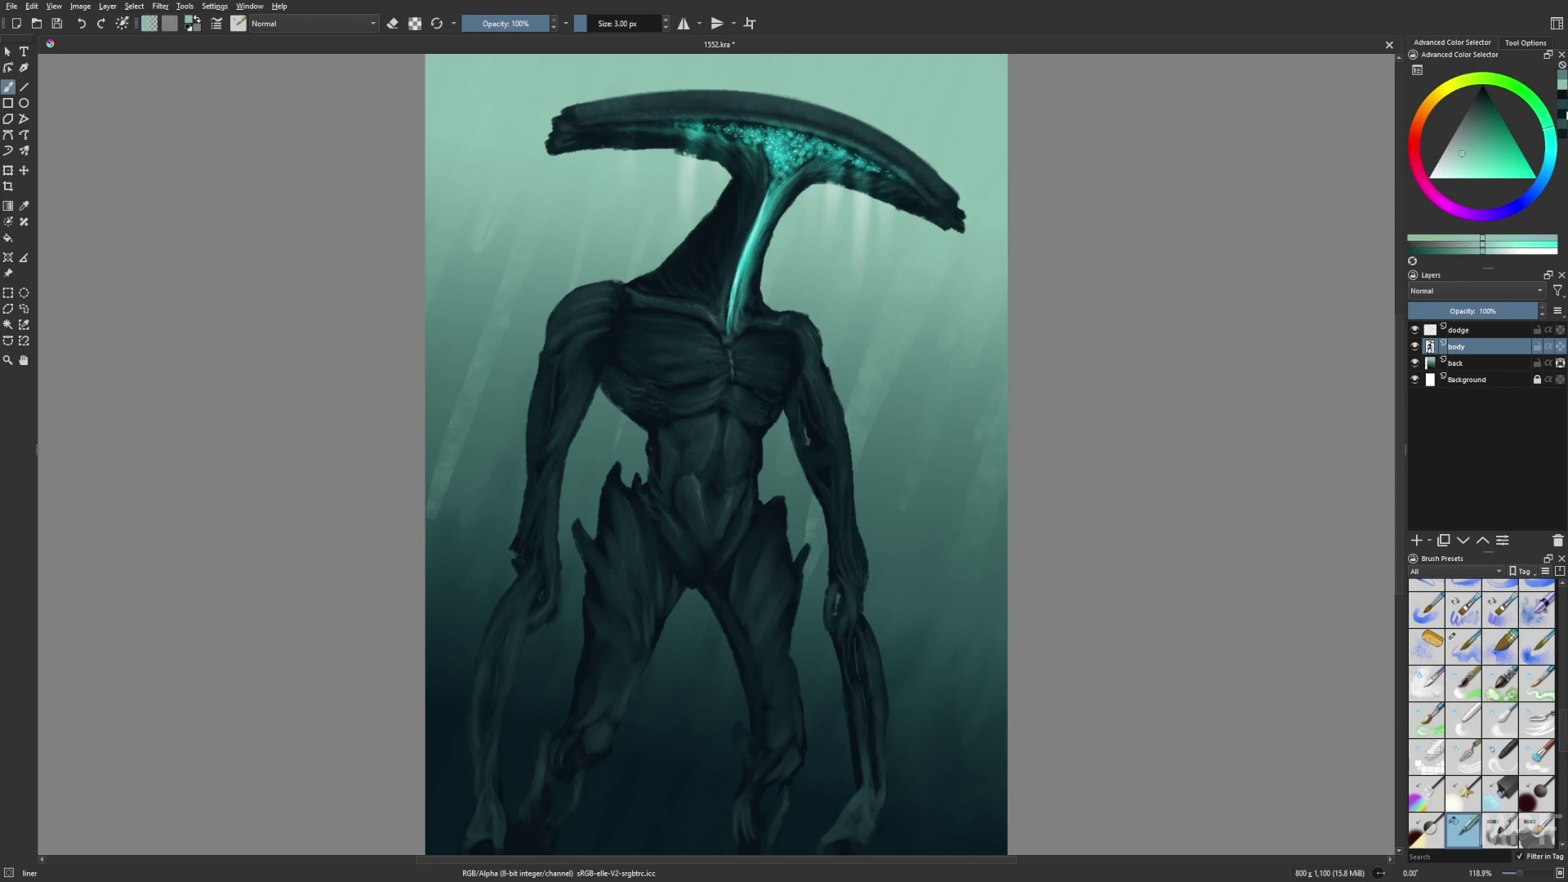
click(1564, 106)
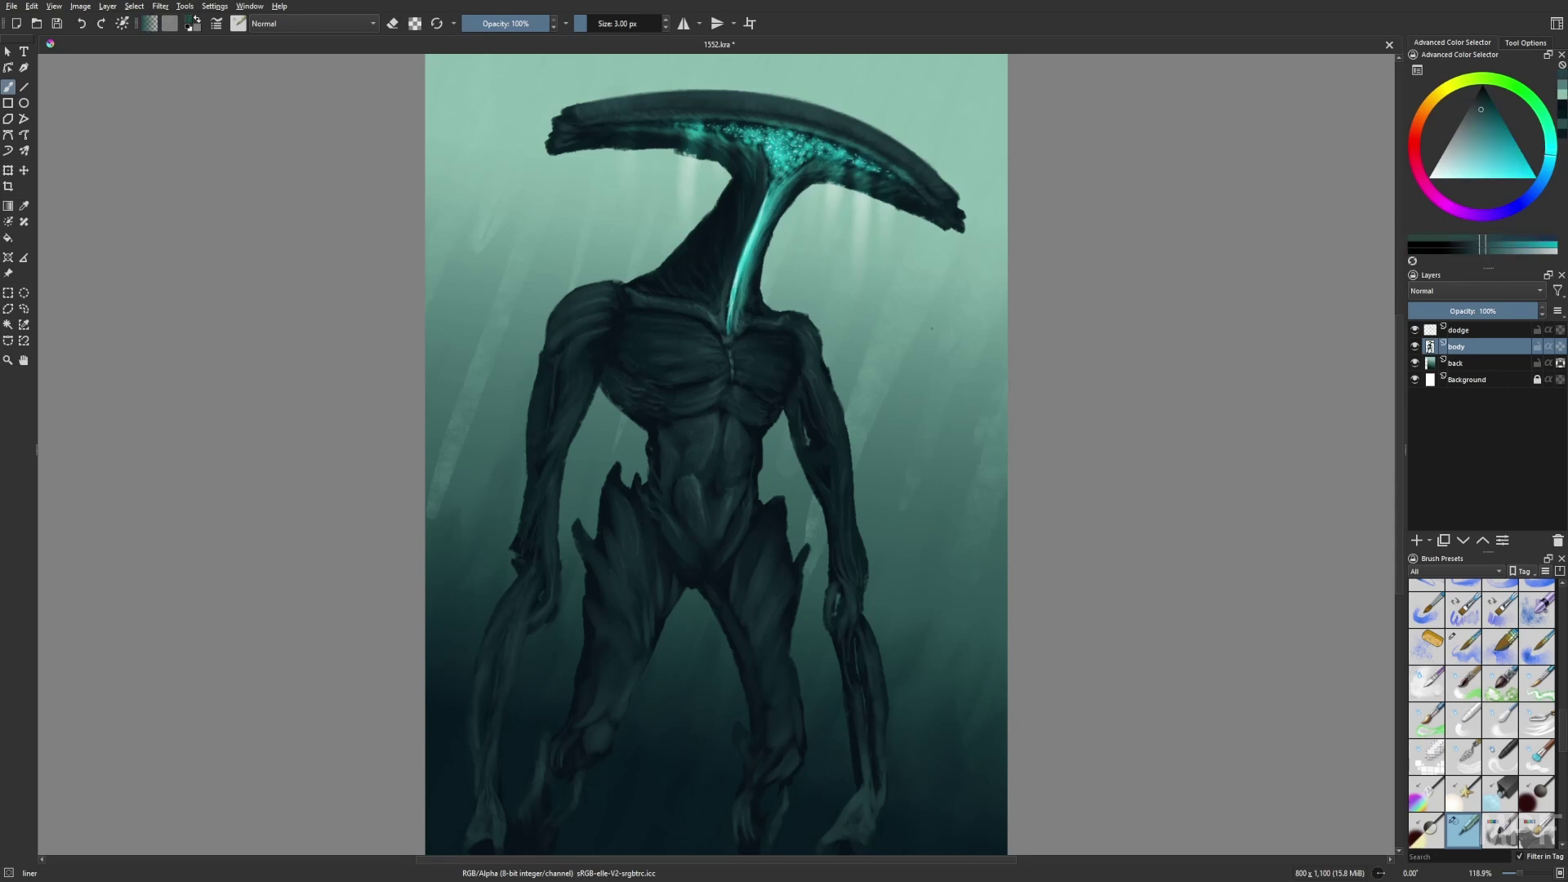
Add pale green liner dots to the neck streak on the dodge layer in Color Dodge mode at 44% opacity, undoing the last stroke
click(1482, 330)
right_click(1087, 398)
click(1087, 343)
click(501, 23)
click(313, 23)
click(286, 69)
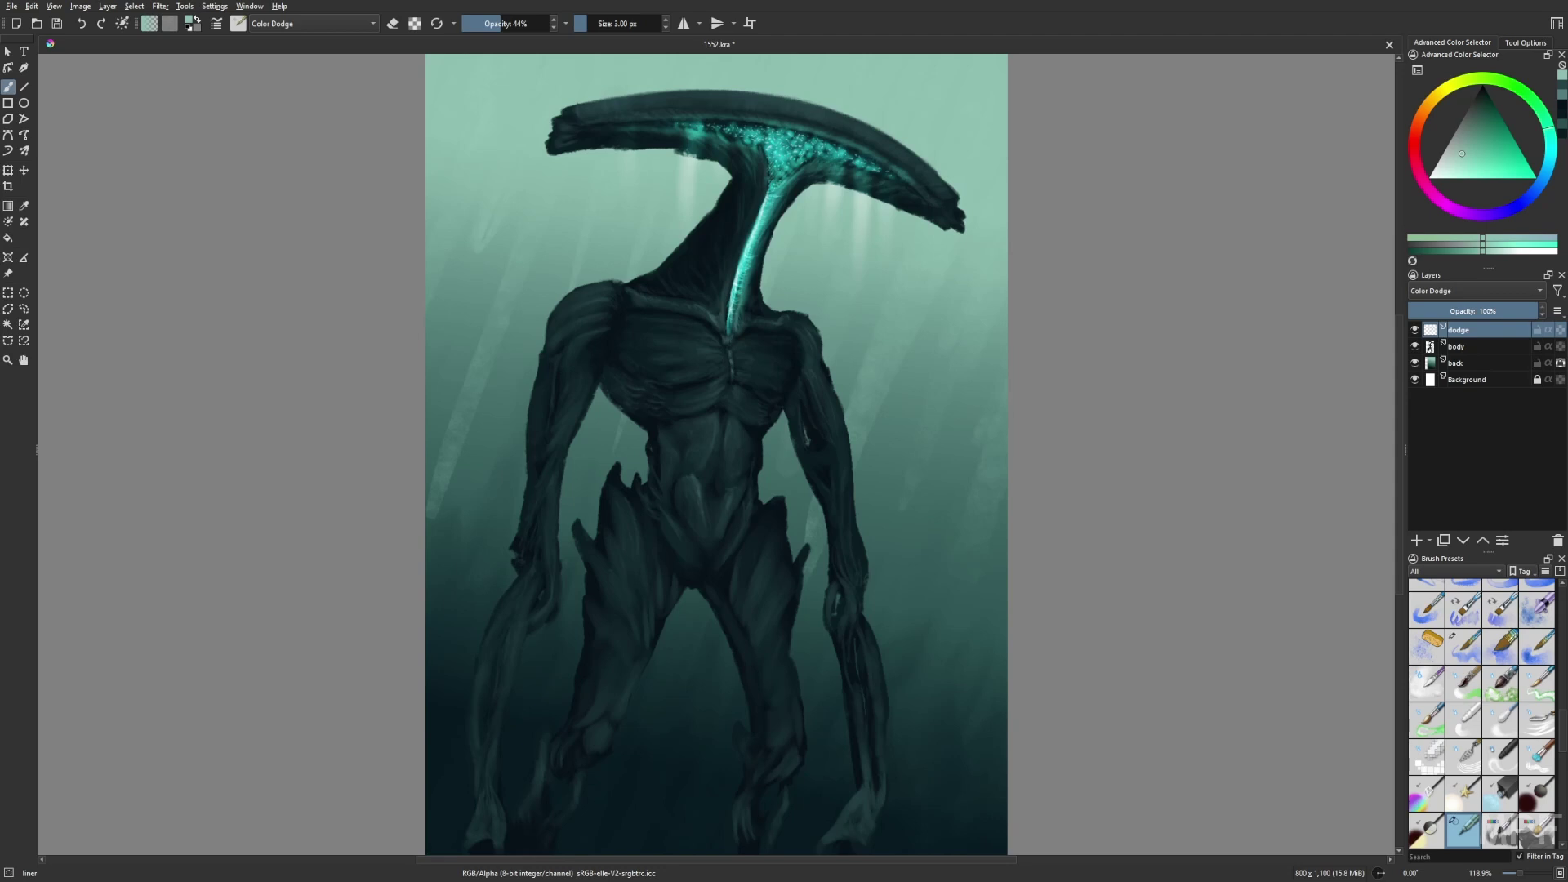
key(ctrl+z)
Spatter faint light specks around the neck with the WaterC Special Splats brush in Color Dodge mode at 48% opacity
right_click(917, 606)
click(1464, 646)
click(1427, 647)
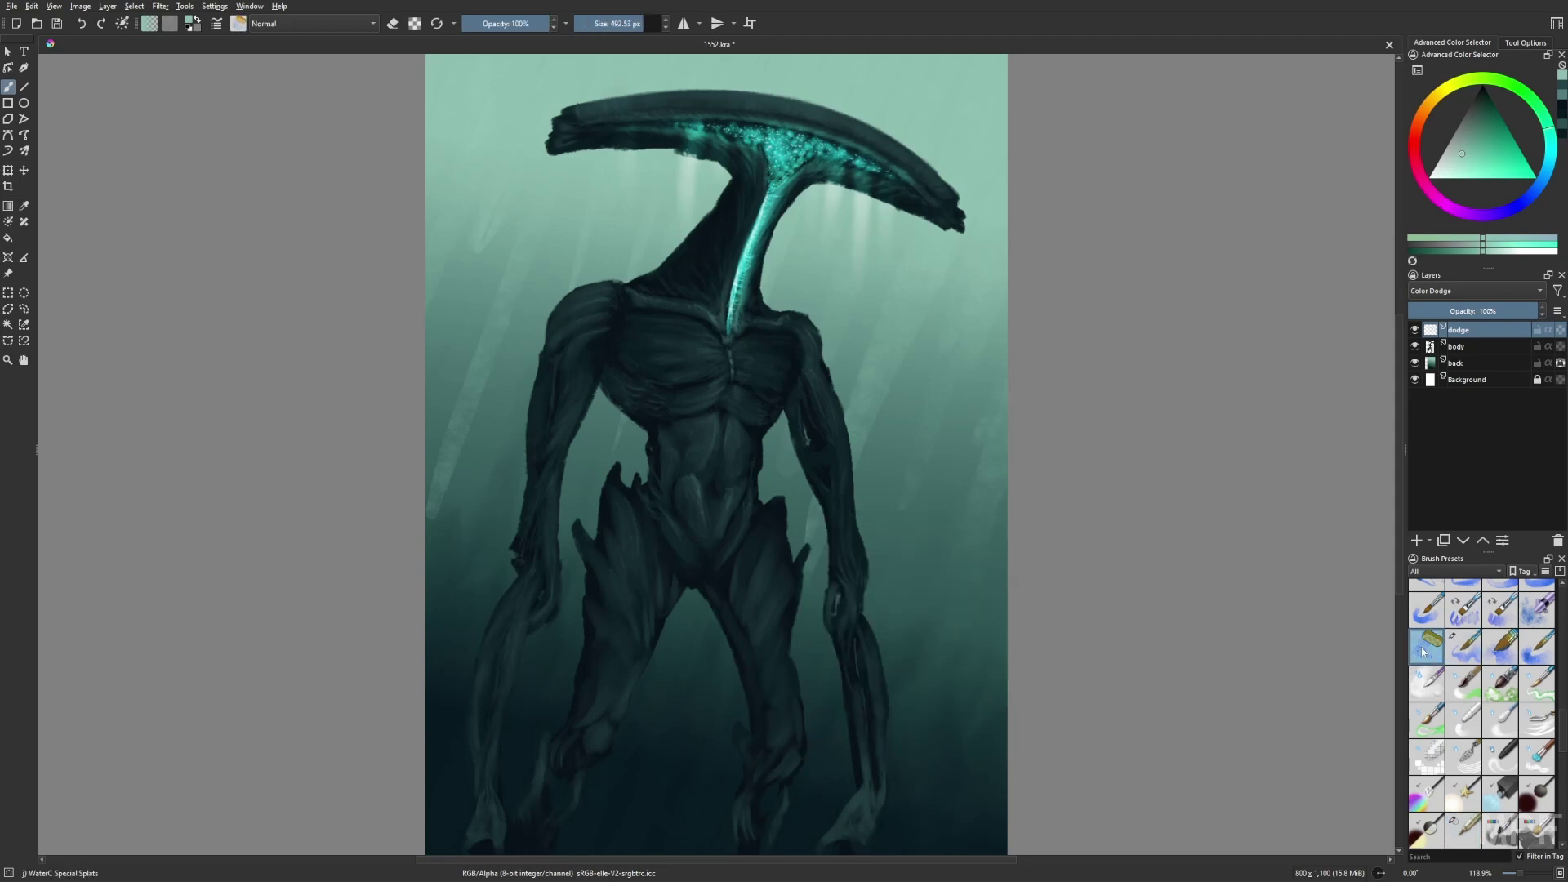
click(313, 23)
click(286, 70)
click(607, 23)
click(504, 23)
click(598, 23)
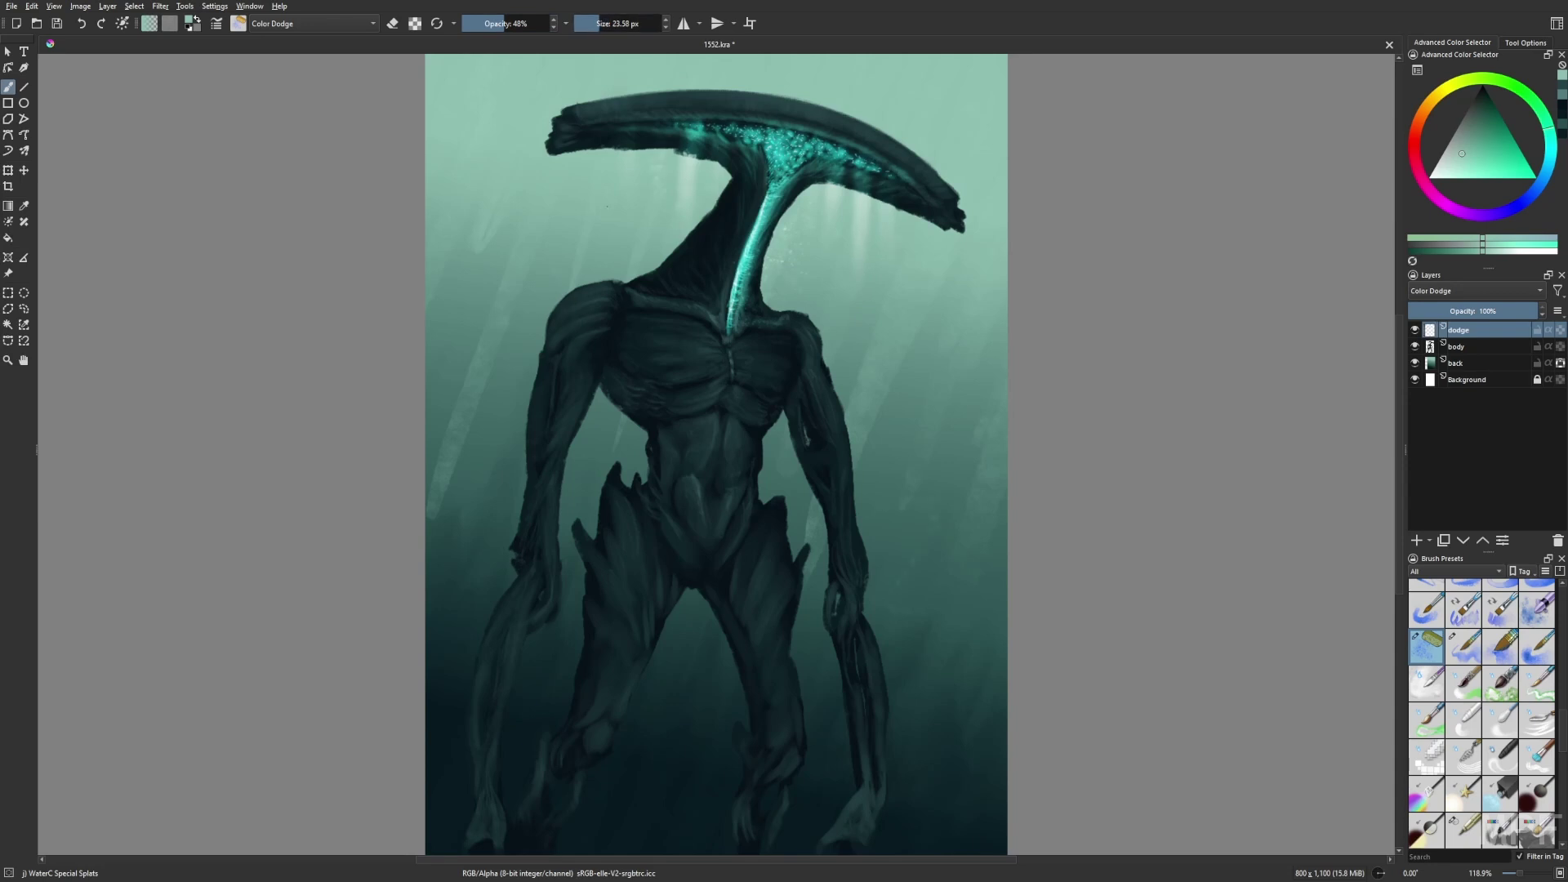
Lock the body layer's transparency and shade the torso, arms and hips near-black with the soft airbrush in Multiply mode at 81.51 px
click(1487, 346)
click(1559, 346)
right_click(1067, 433)
click(1033, 410)
click(1013, 371)
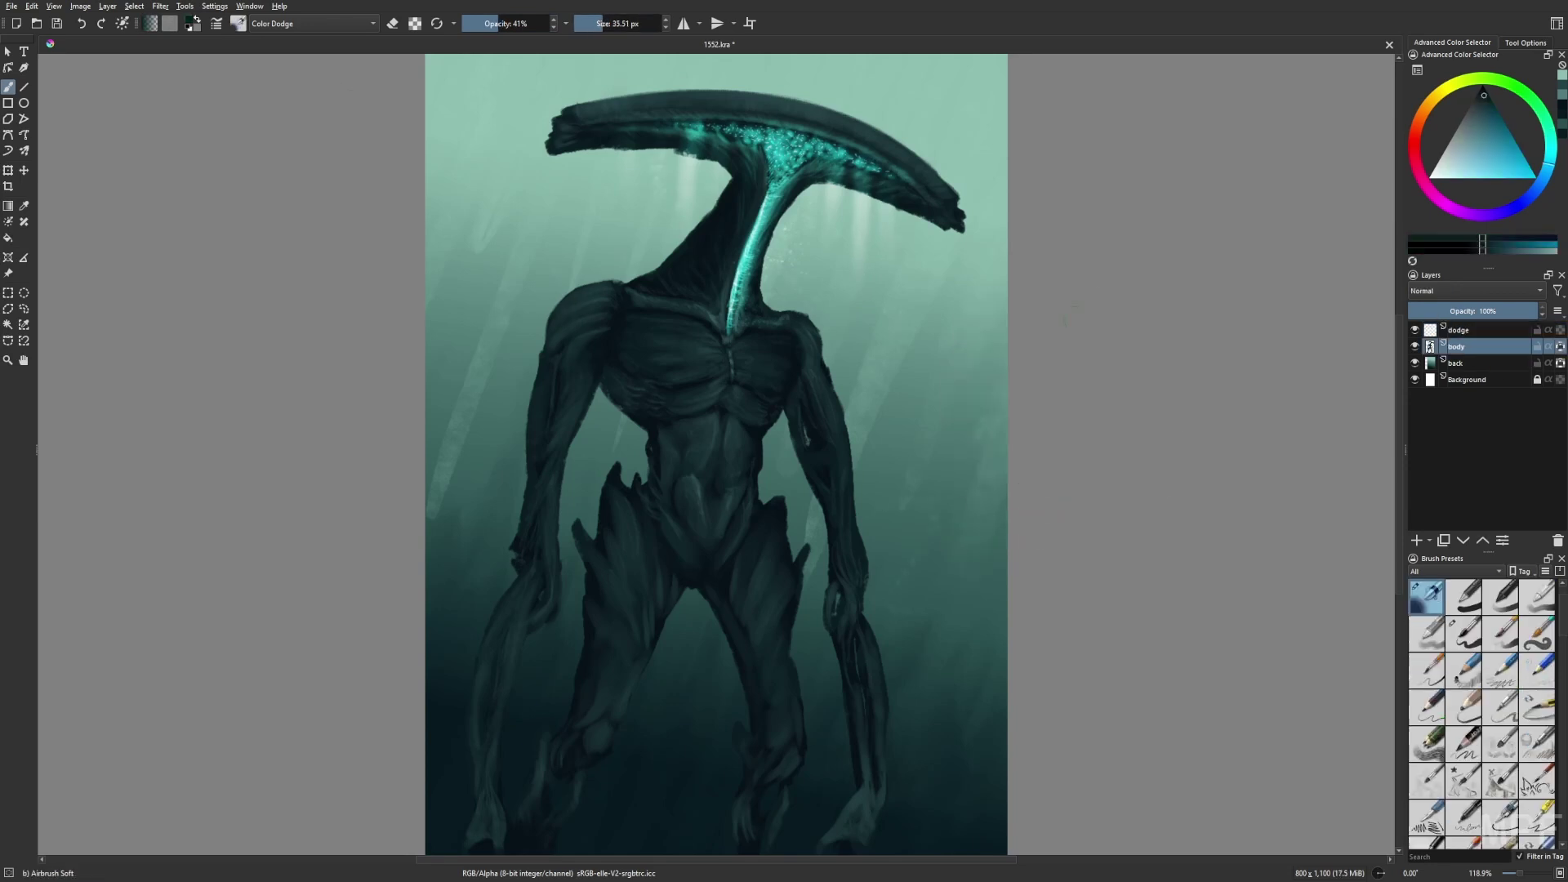
click(313, 22)
click(299, 106)
click(611, 23)
mouse_move(619, 405)
mouse_down()
mouse_move(676, 366)
mouse_move(615, 353)
mouse_up()
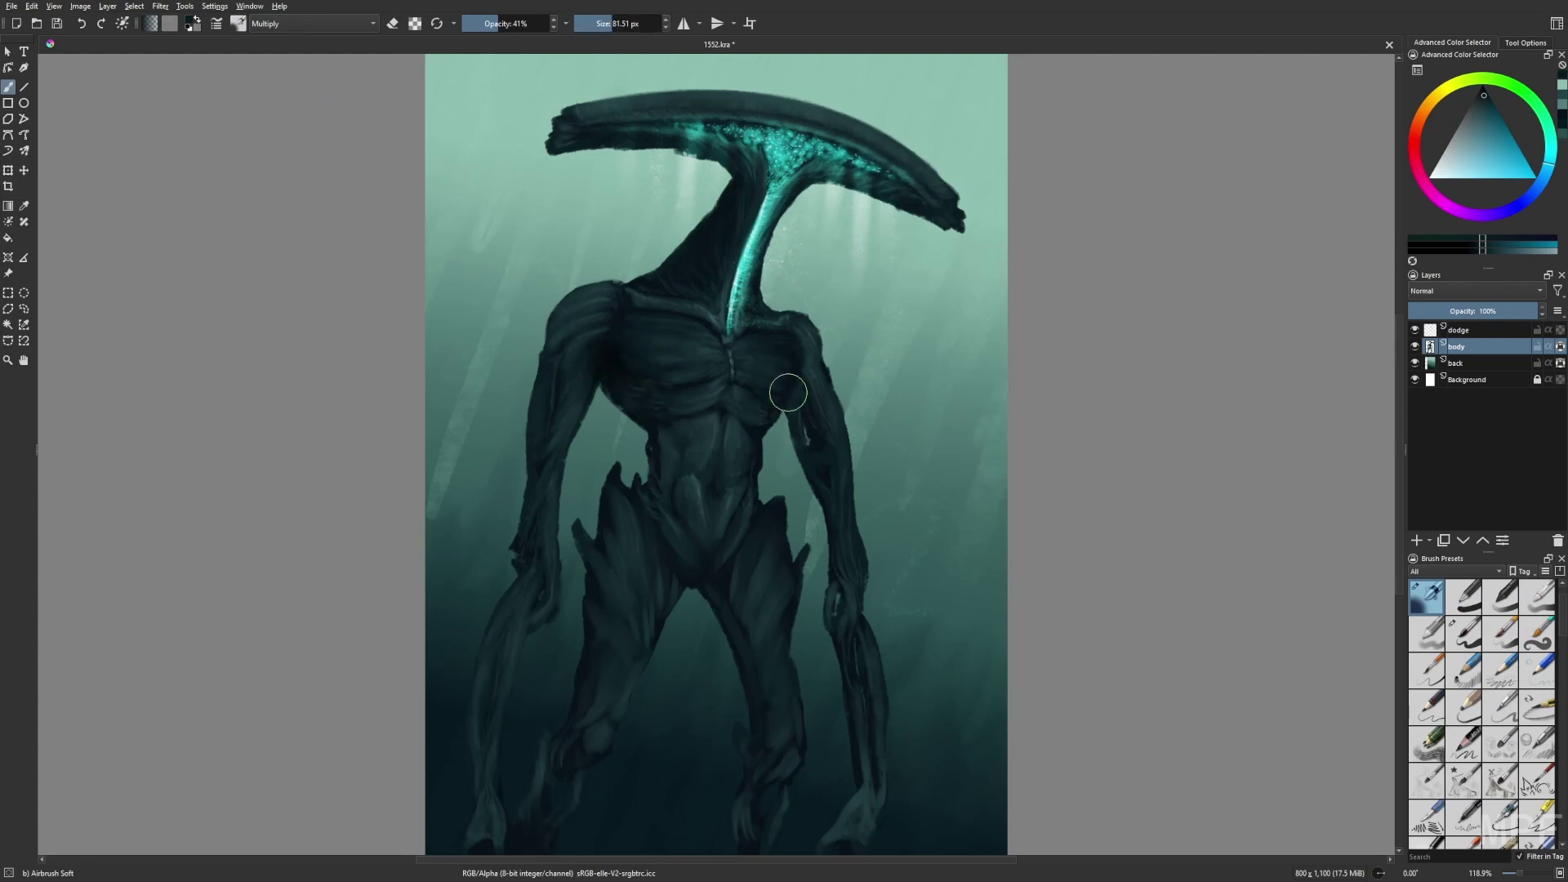
drag(574, 422, 566, 498)
drag(586, 635, 589, 620)
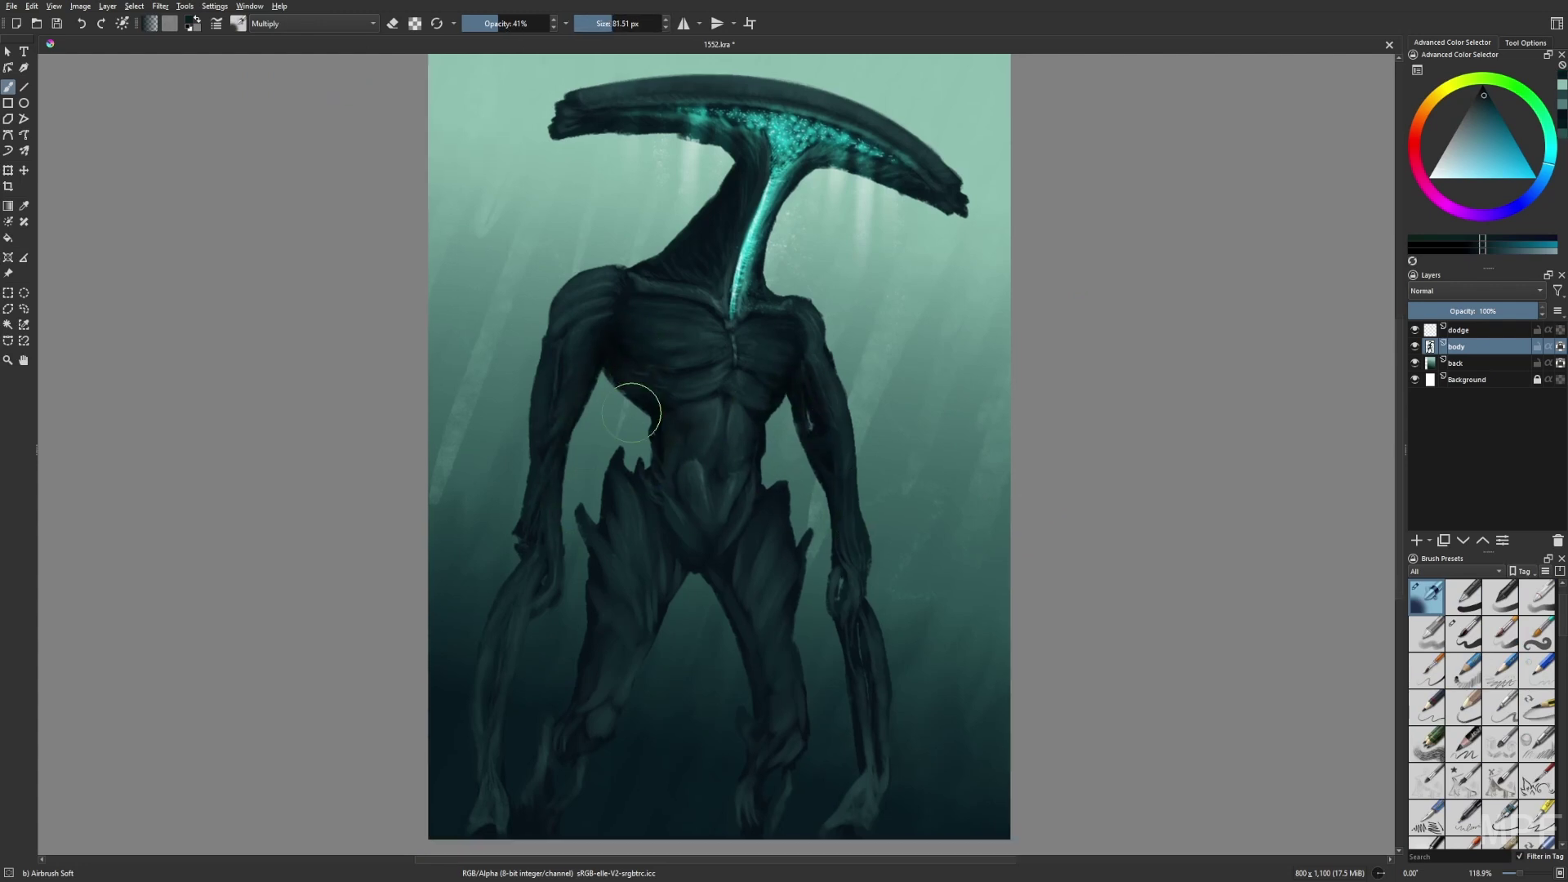
Darken the creature's legs and hands with the Multiply airbrush, trying a larger brush and undoing its last stroke
scroll(760, 507, down, 1)
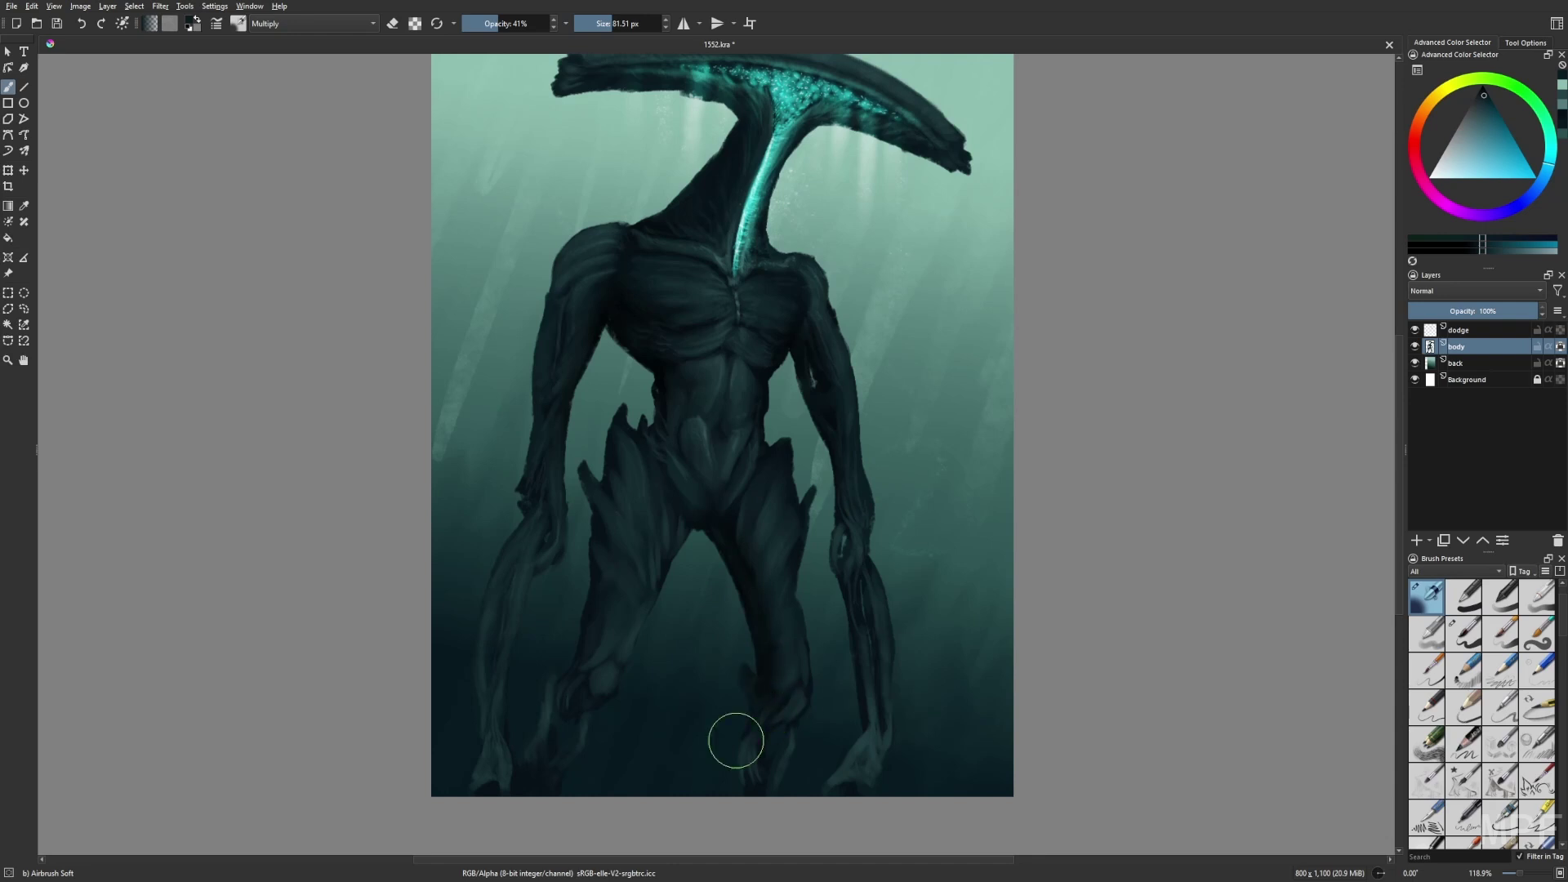
drag(808, 696, 819, 616)
click(645, 23)
mouse_move(598, 623)
mouse_down()
mouse_move(588, 687)
mouse_move(781, 747)
mouse_move(513, 702)
mouse_move(550, 619)
mouse_move(799, 661)
mouse_up()
key(ctrl+z)
Refine the knee in dark teal with the Gamer Knife Maybe brush in Normal mode at 38% opacity and 14 px
key(/)
right_click(900, 635)
right_click(899, 636)
click(323, 23)
click(286, 33)
click(495, 23)
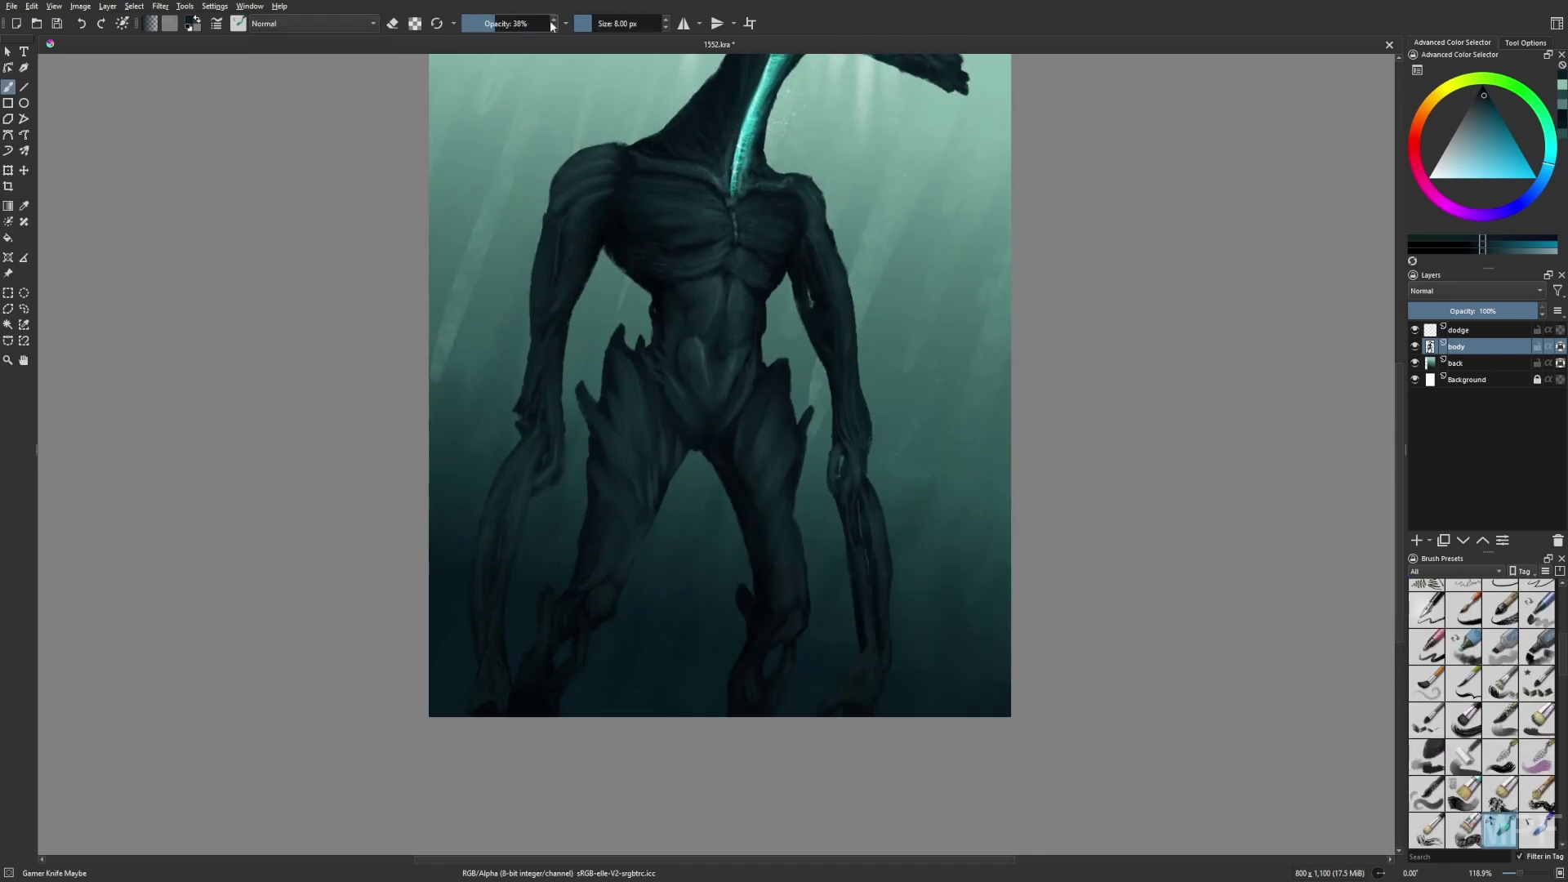
click(602, 23)
key(bracketleft)
key(bracketleft)
key(bracketleft)
key(bracketleft)
key(bracketleft)
key(bracketleft)
key(bracketleft)
key(bracketleft)
key(bracketleft)
key(bracketleft)
key(bracketleft)
key(bracketleft)
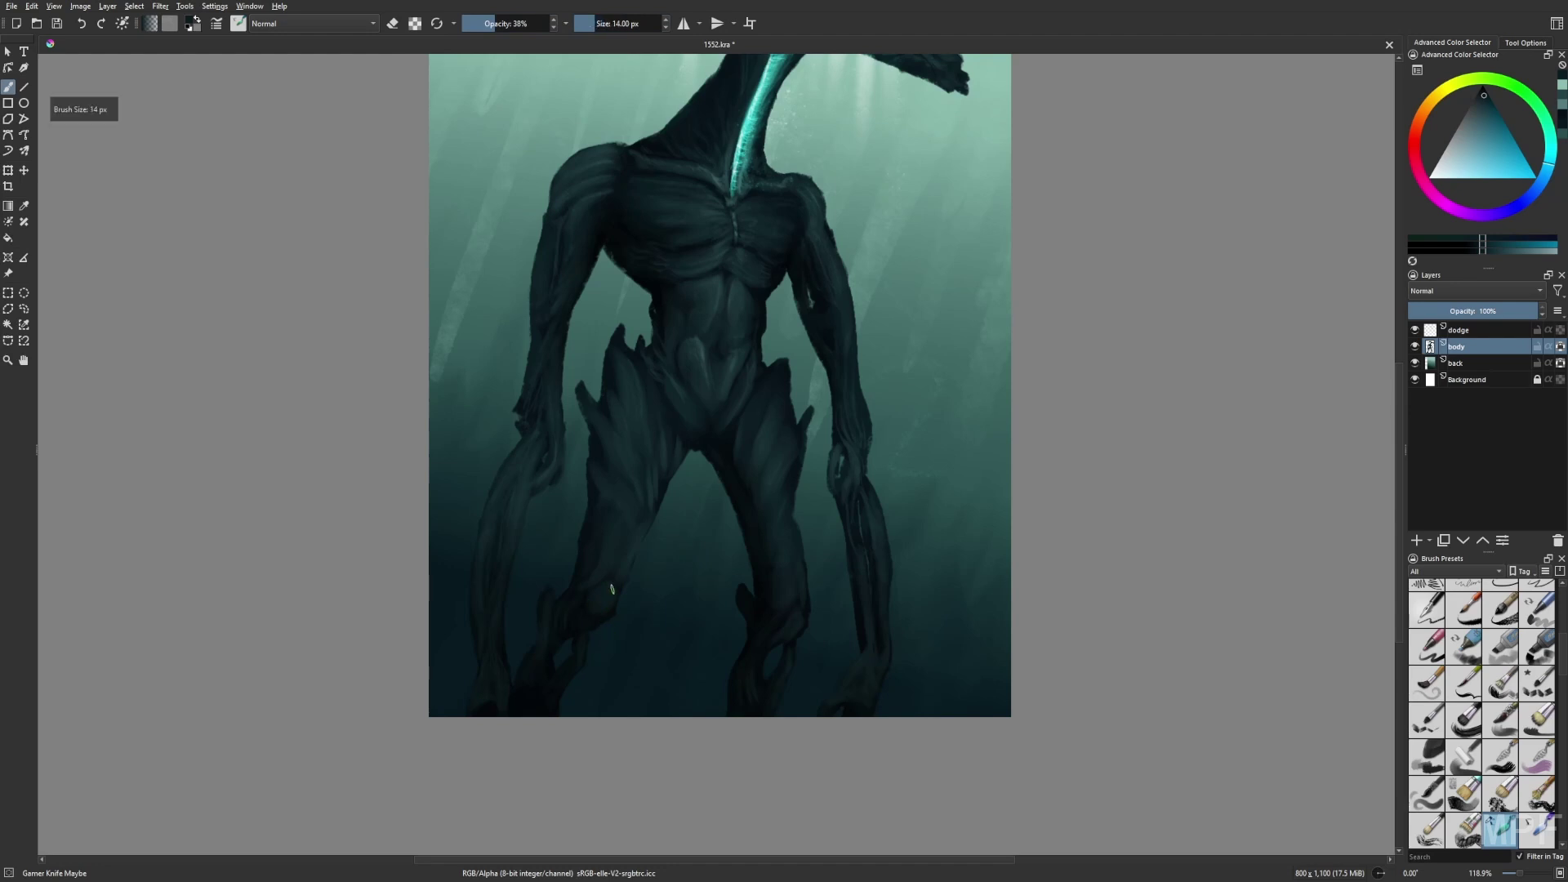
right_click(849, 624)
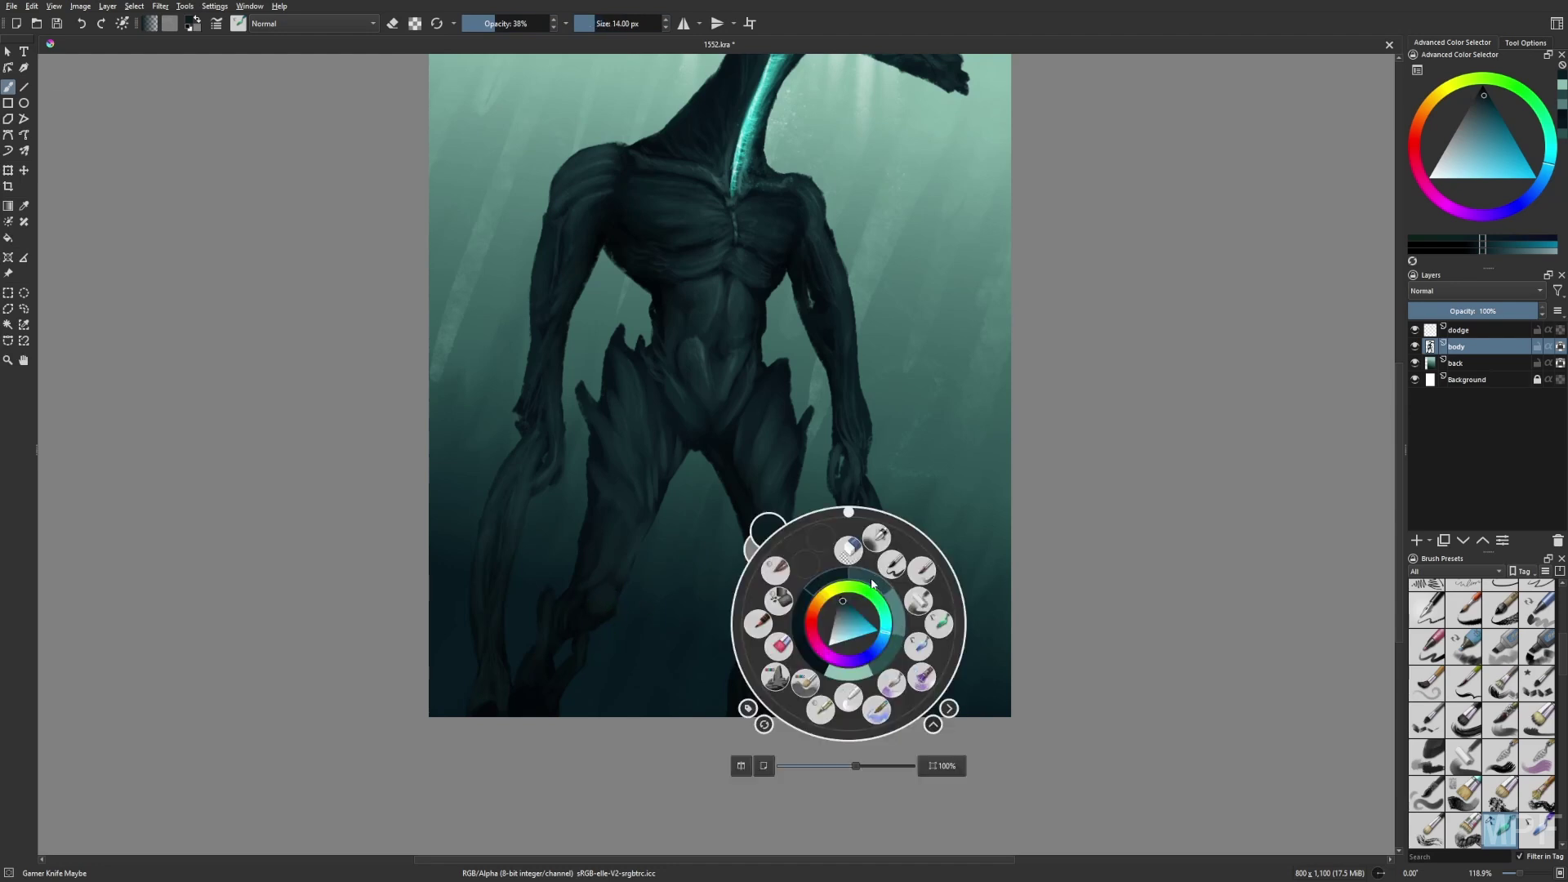
click(872, 577)
drag(615, 577, 610, 588)
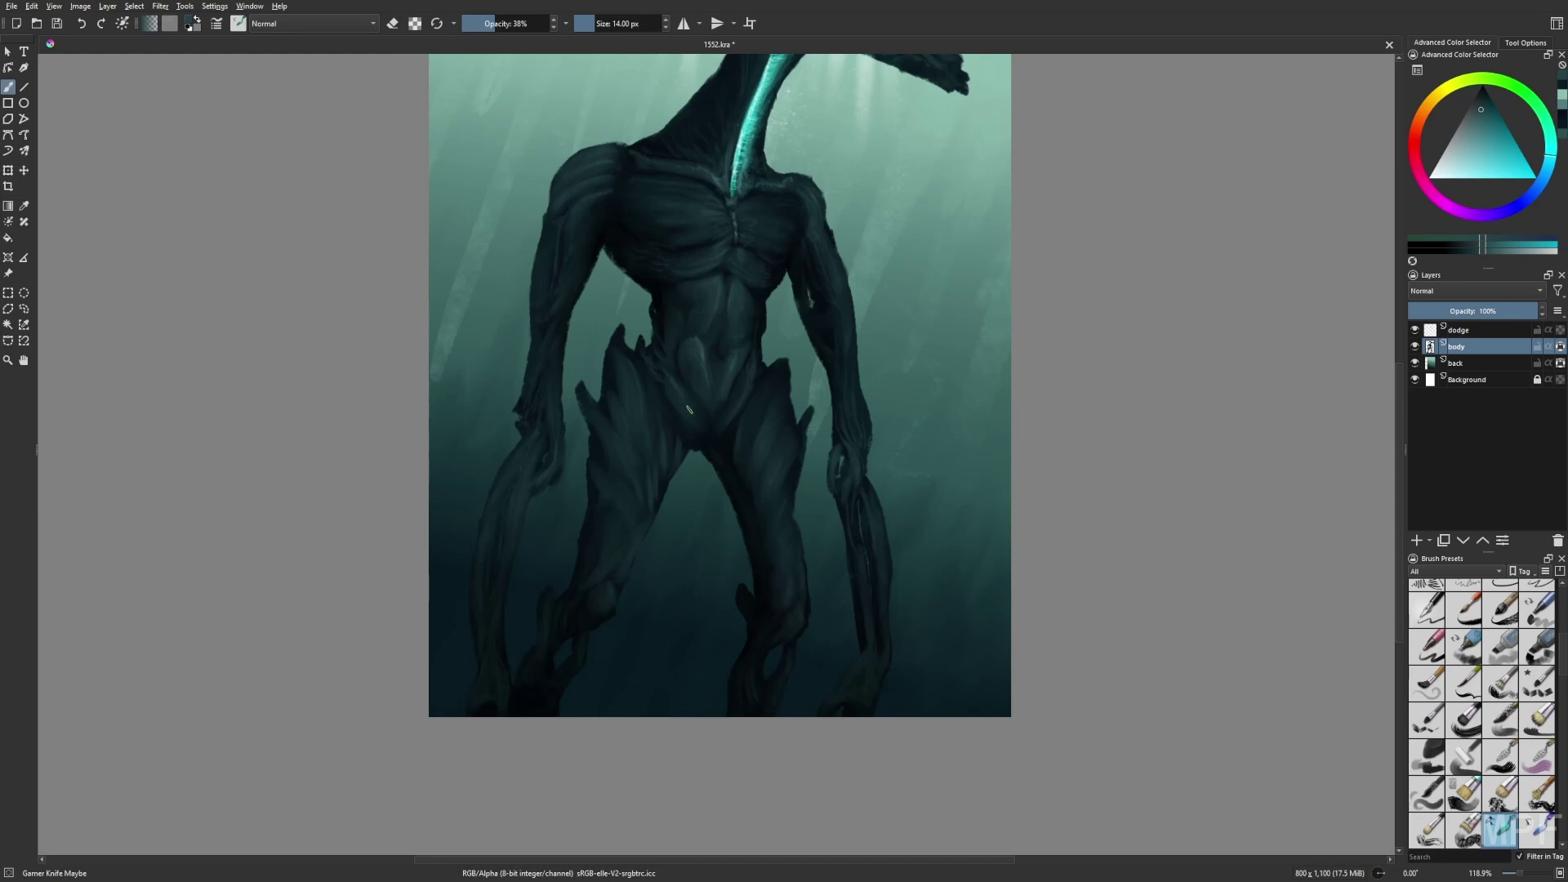
Add dark teal muscle strokes to the hips and pelvis, fit the page in view and mirror the canvas
drag(807, 389, 791, 475)
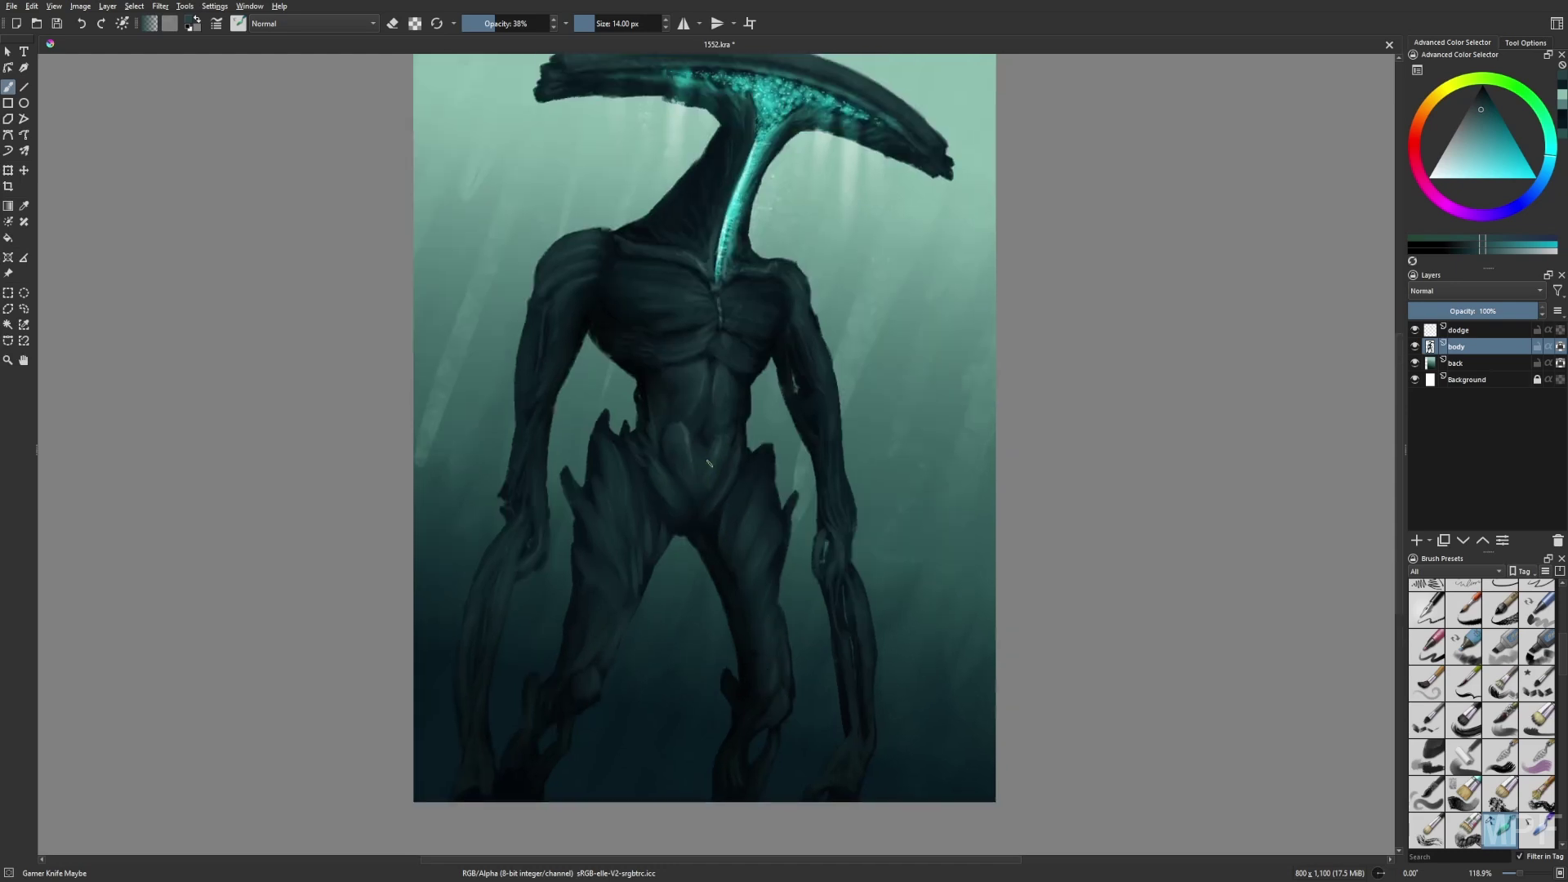
drag(854, 544, 856, 557)
key(2)
key(m)
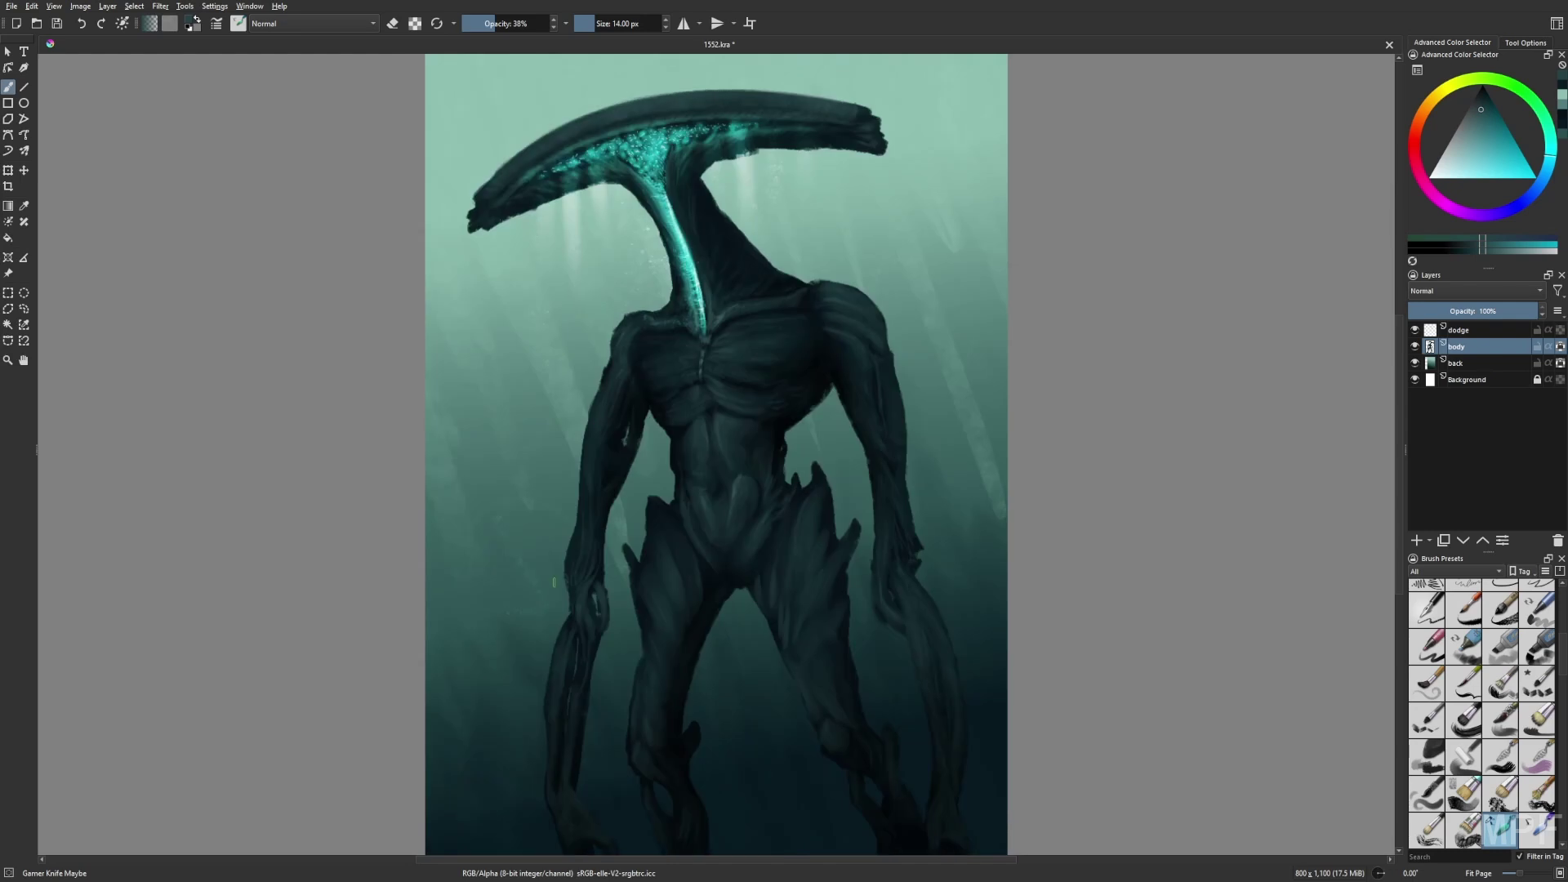
Darken the creature's forearm and lower legs with the soft Multiply airbrush at 42.78 px, and mirror the canvas
right_click(1128, 486)
click(1082, 402)
click(622, 23)
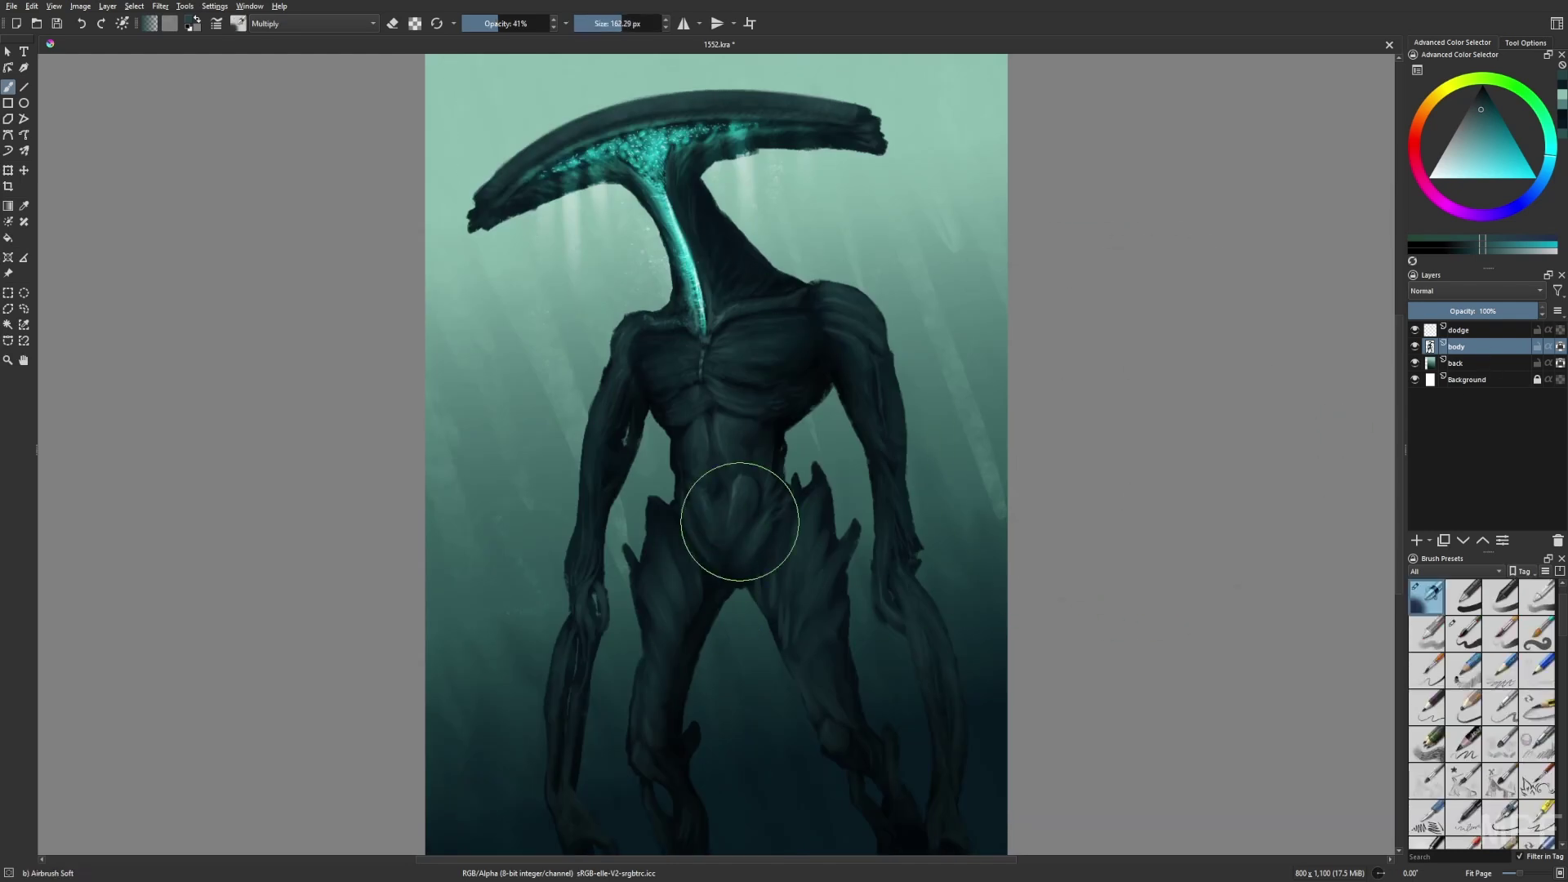
click(605, 23)
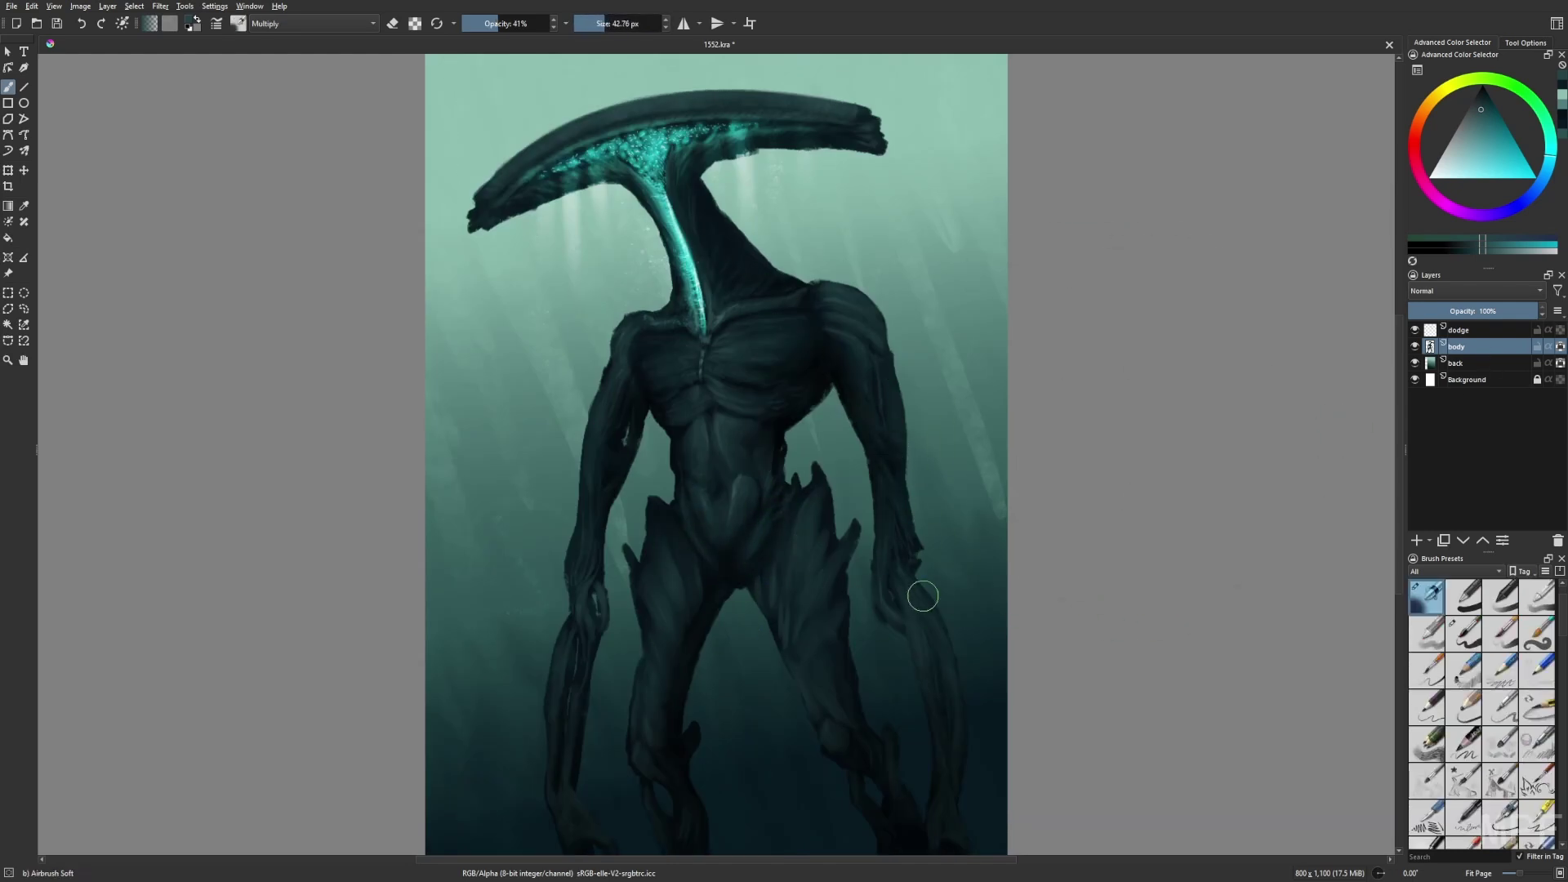
scroll(935, 697, down, 3)
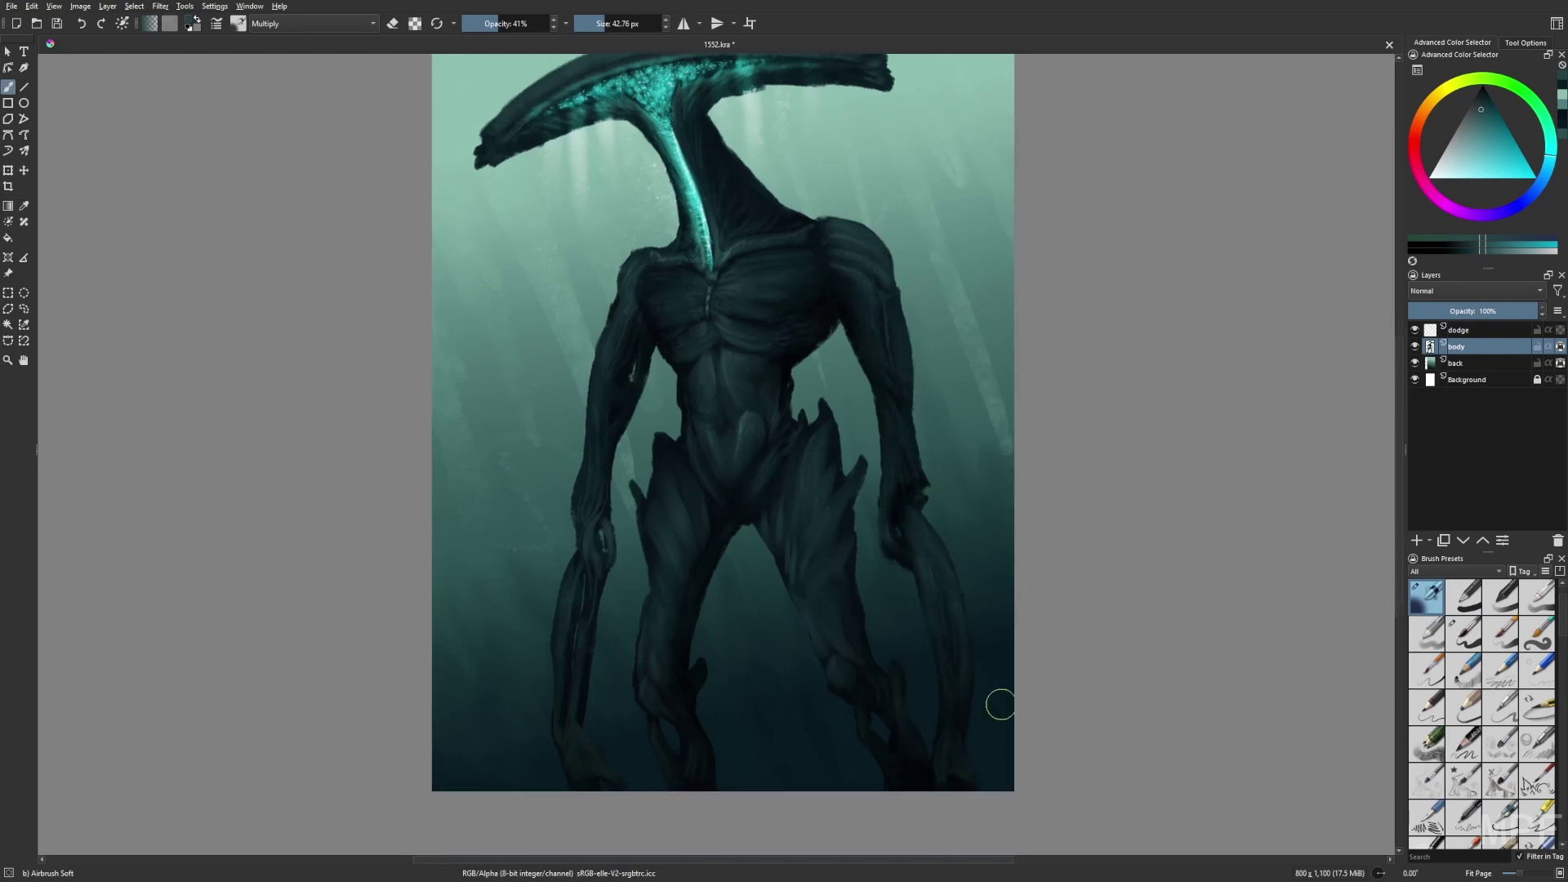
key(m)
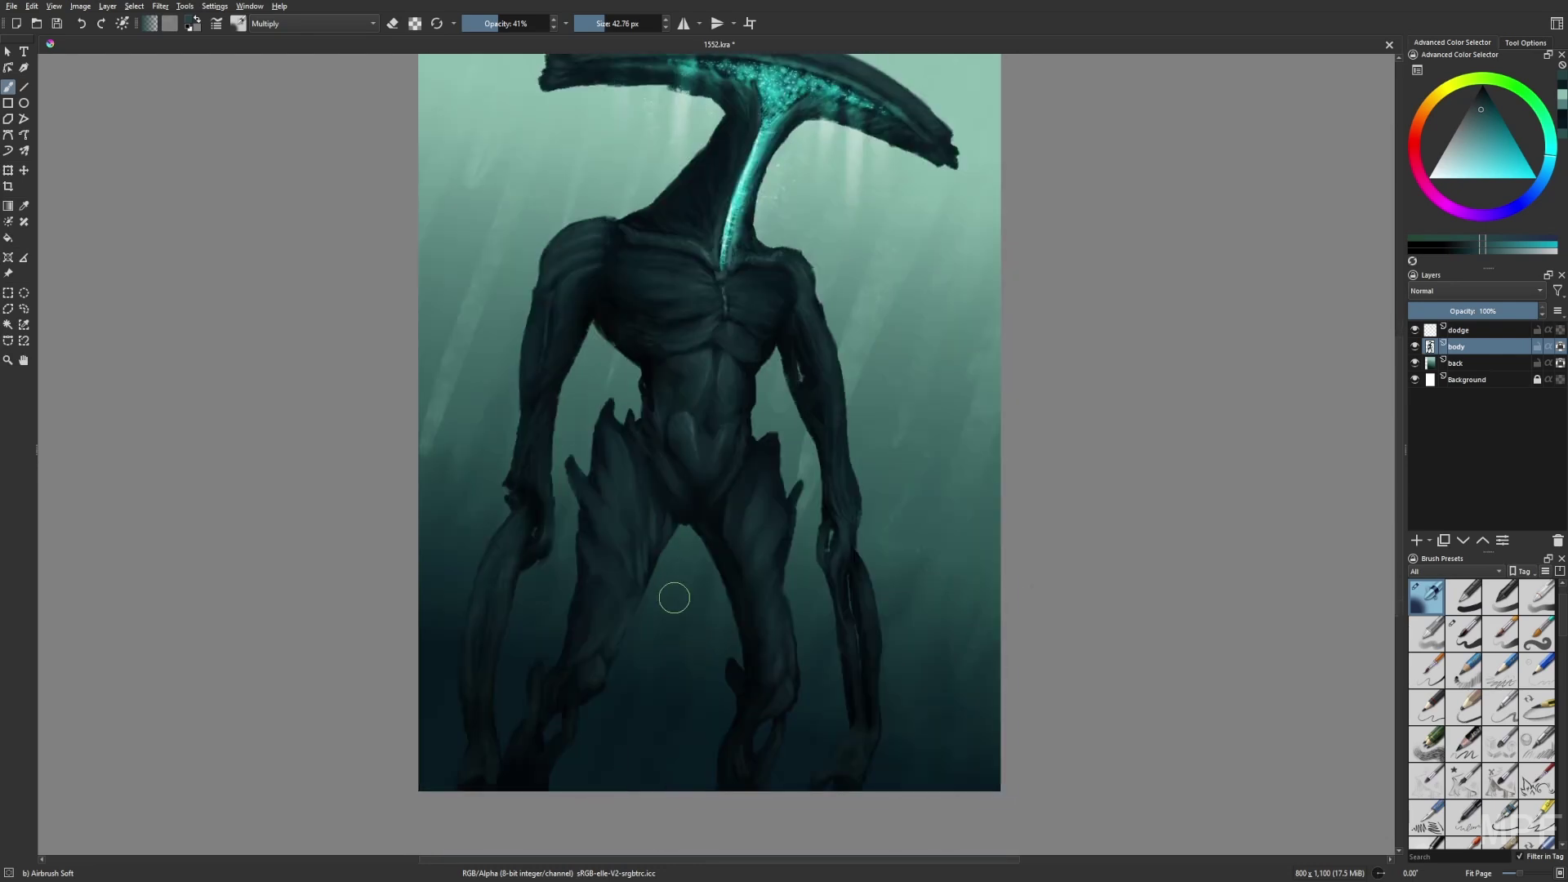
drag(1093, 508, 1087, 573)
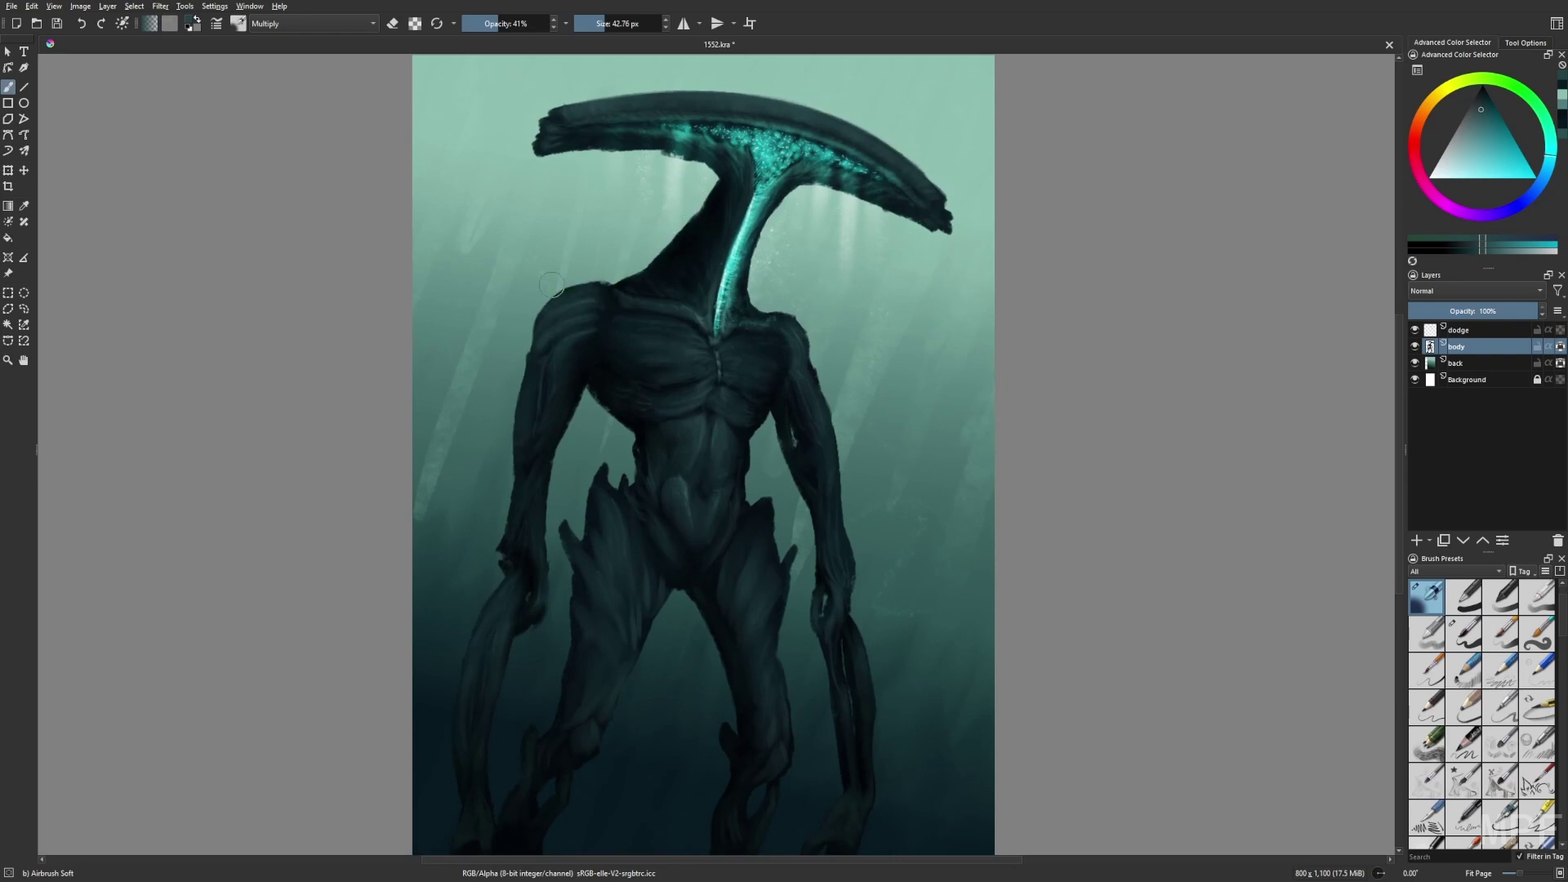
key(2)
Brush soft pale green glow onto the shoulders and upper chest on the Color Dodge layer named dodge
click(1459, 330)
right_click(1182, 437)
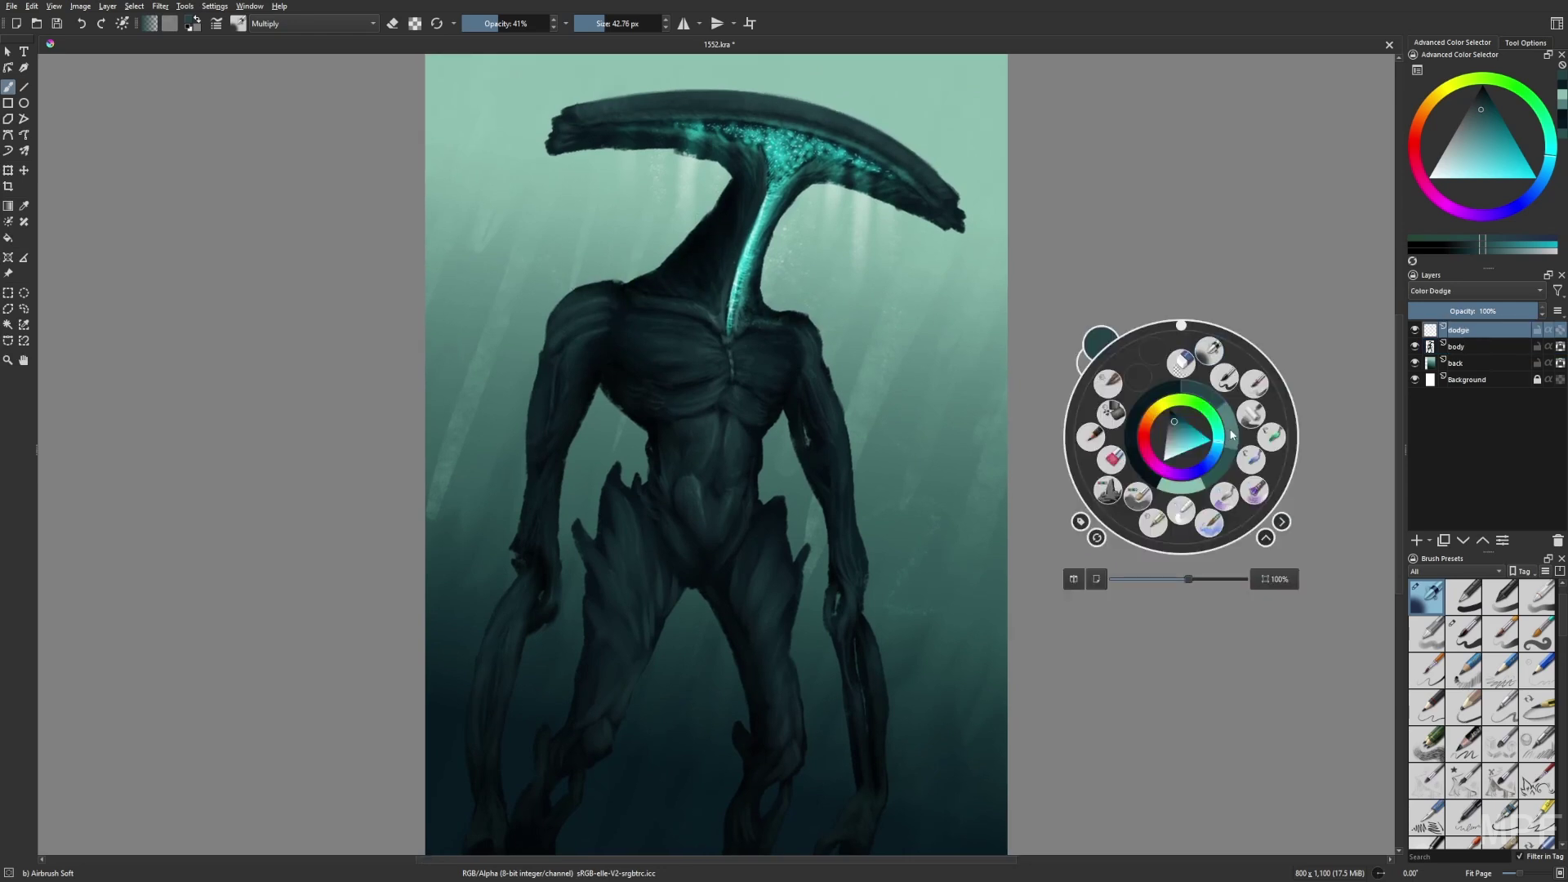
click(1211, 482)
click(346, 24)
click(346, 115)
click(481, 23)
click(603, 23)
drag(761, 322, 809, 332)
mouse_move(564, 303)
mouse_down()
mouse_move(609, 296)
mouse_move(665, 343)
mouse_up()
drag(779, 355, 766, 360)
Switch to the Gamer Knife Maybe brush at 12% opacity and 40.24 px, and save the painting
right_click(824, 399)
click(775, 323)
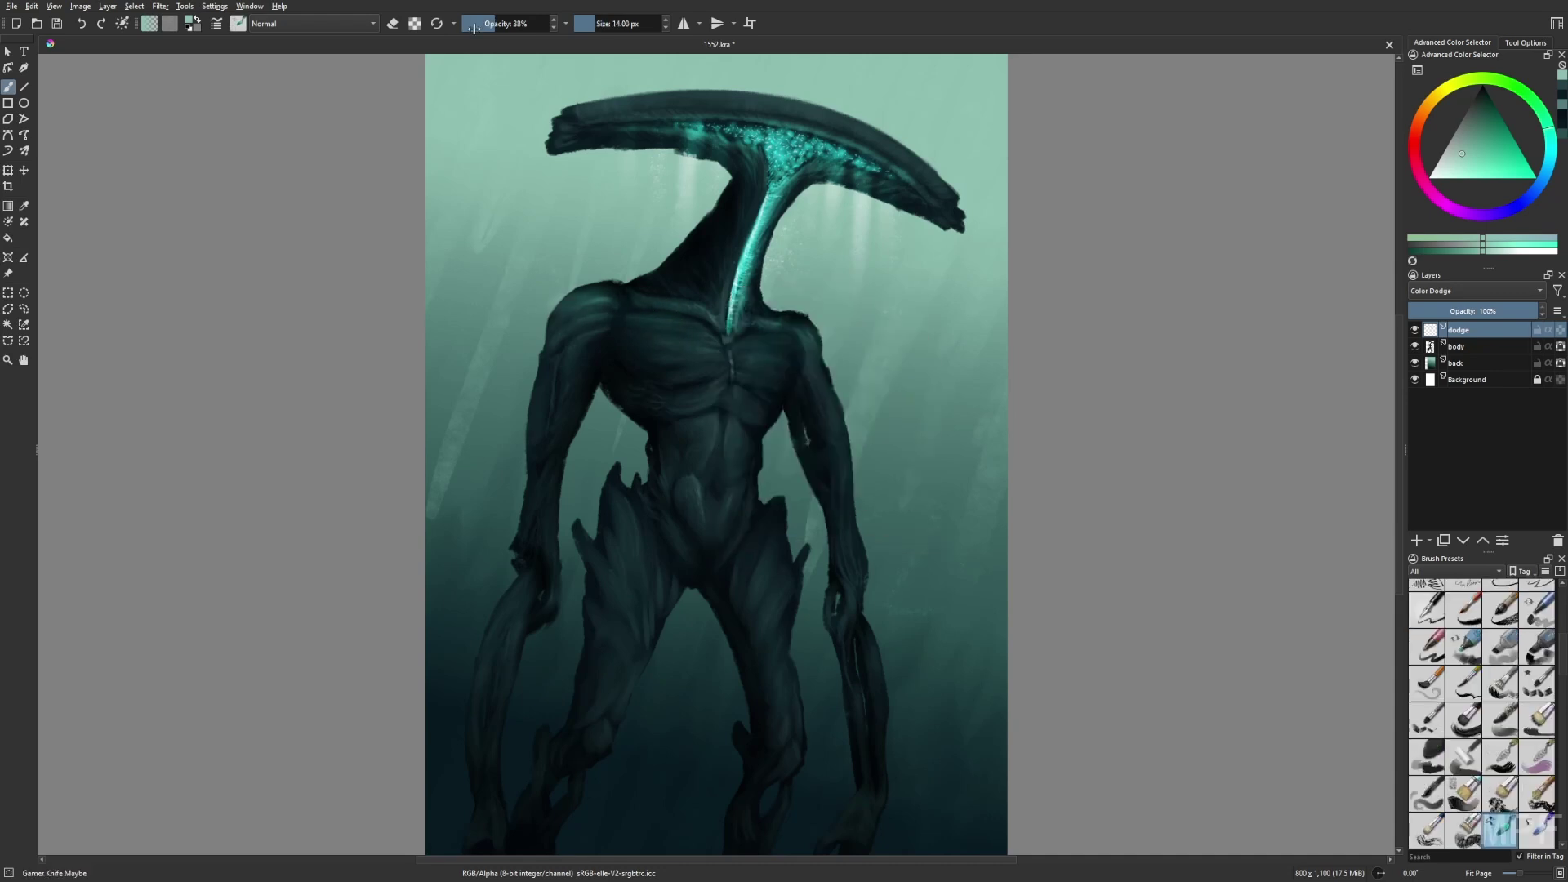
click(473, 23)
click(605, 23)
key(ctrl+s)
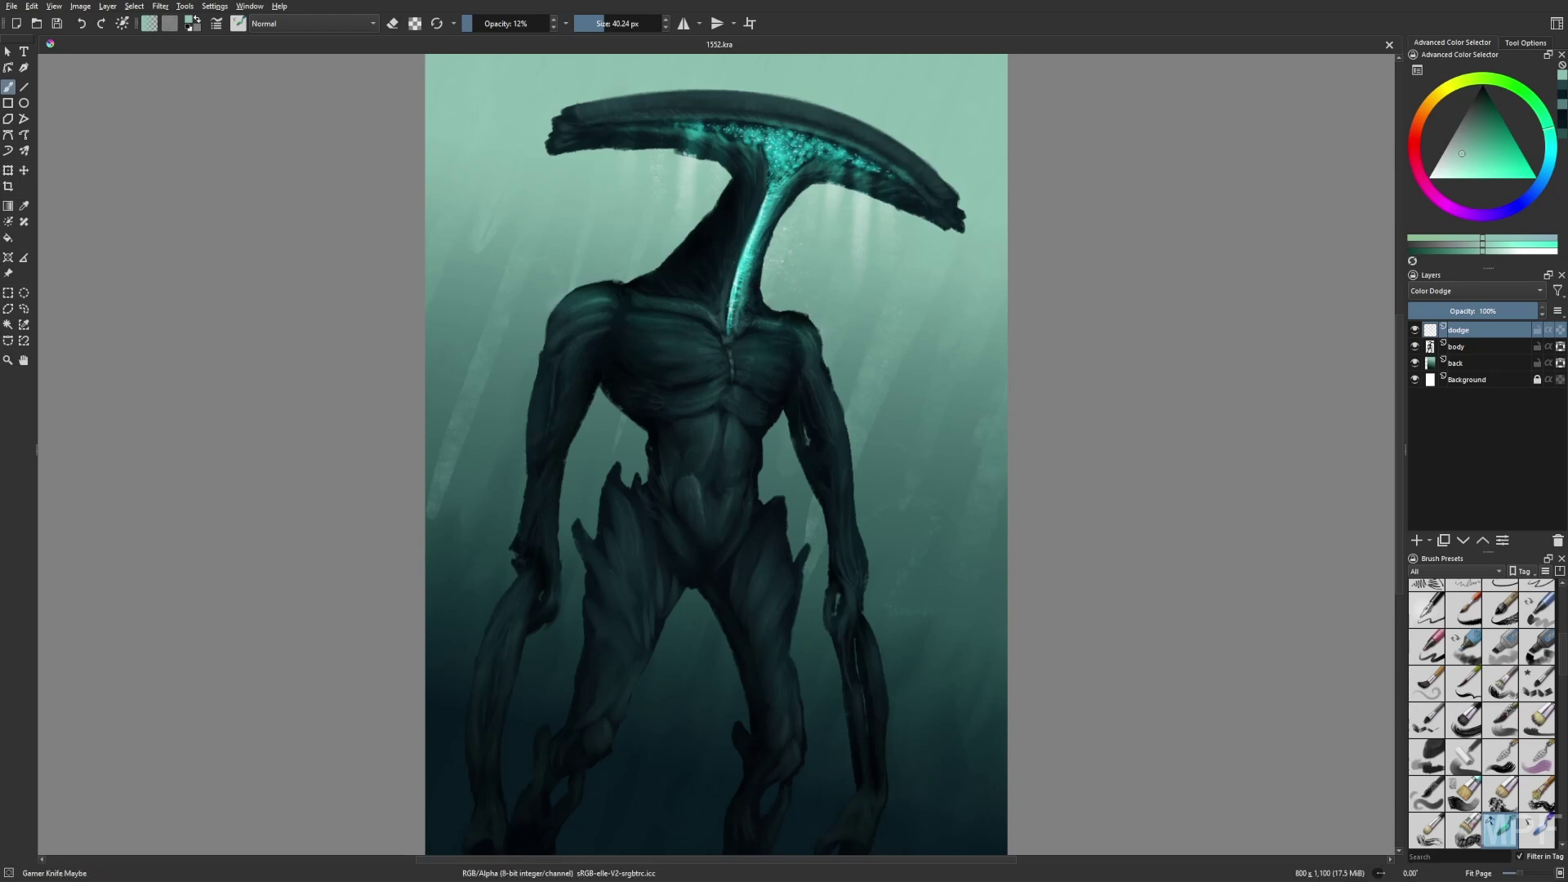